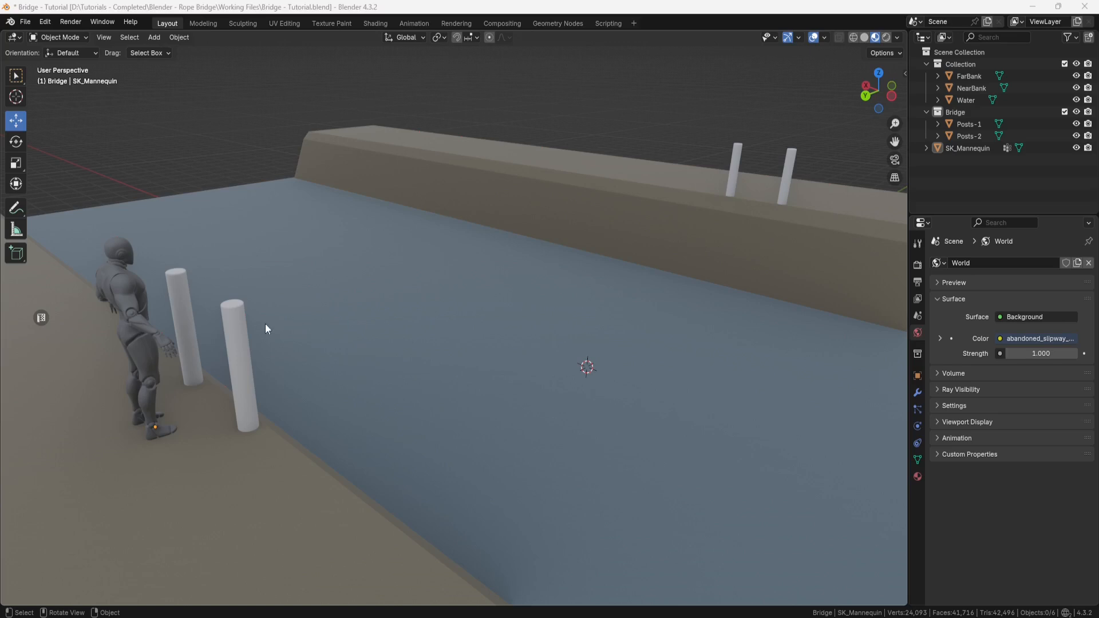
pyautogui.click(245, 334)
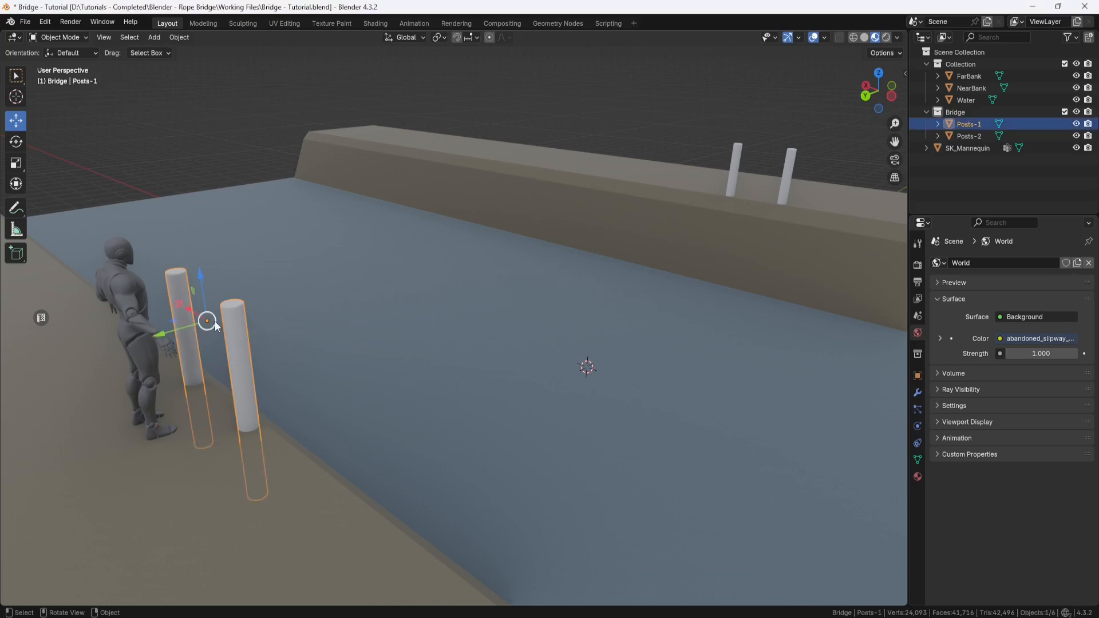
pyautogui.click(135, 305)
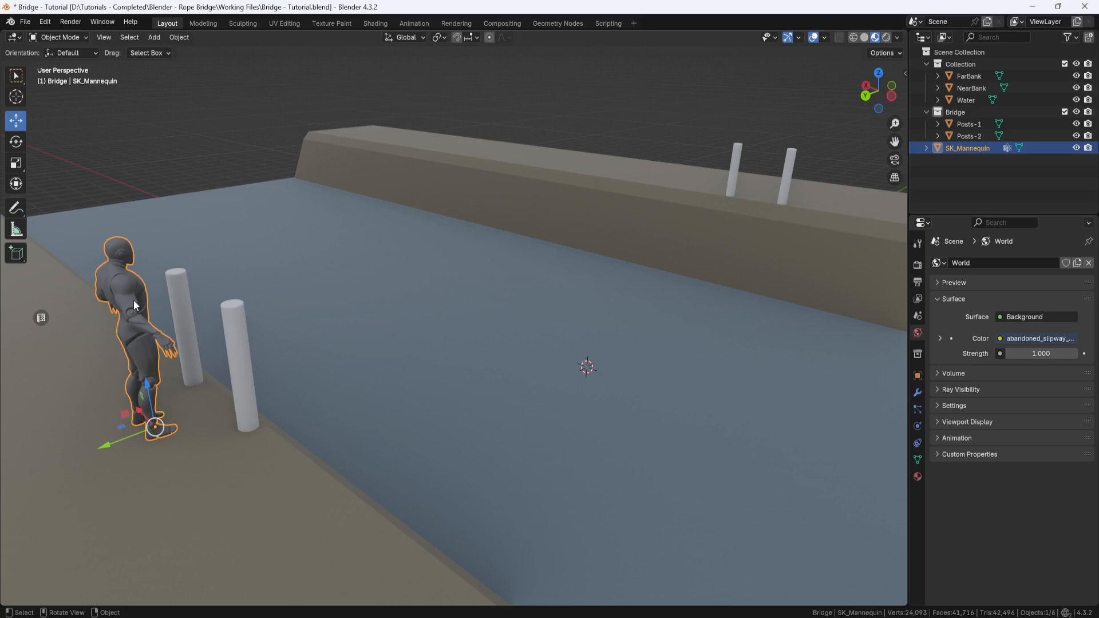
pyautogui.click(843, 67)
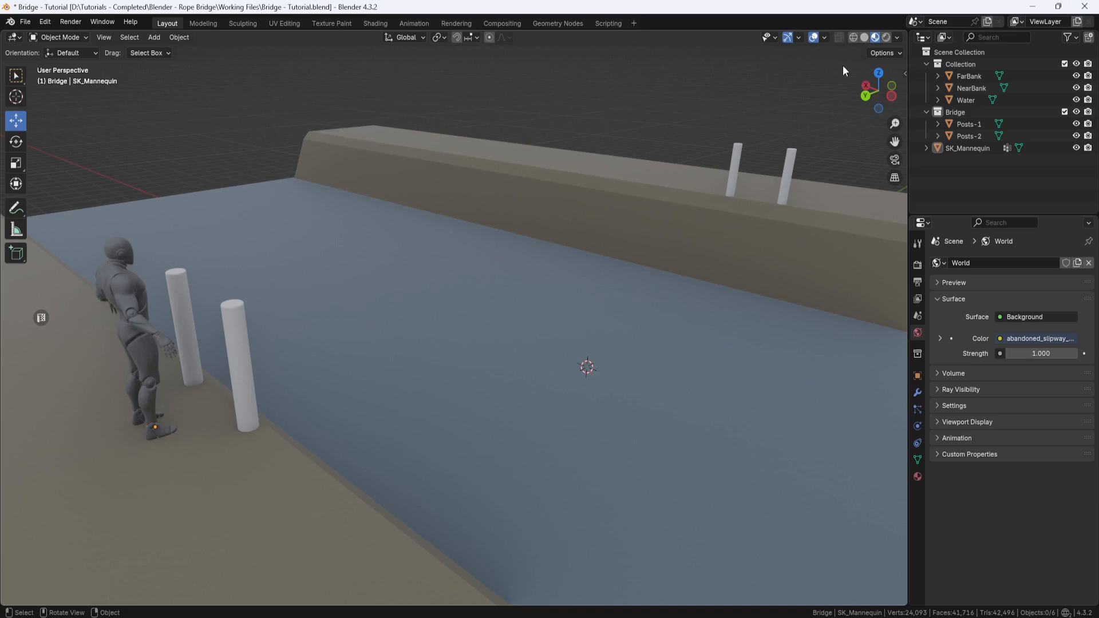
# Switch the viewport to solid shading and hide the Water object.
pyautogui.click(865, 38)
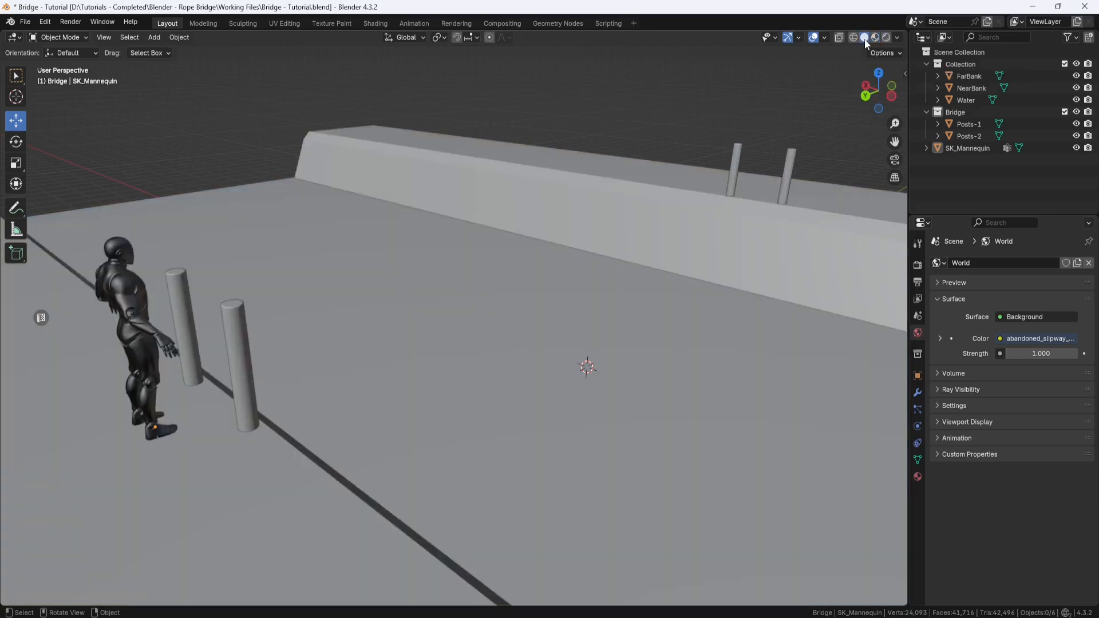
pyautogui.click(1076, 100)
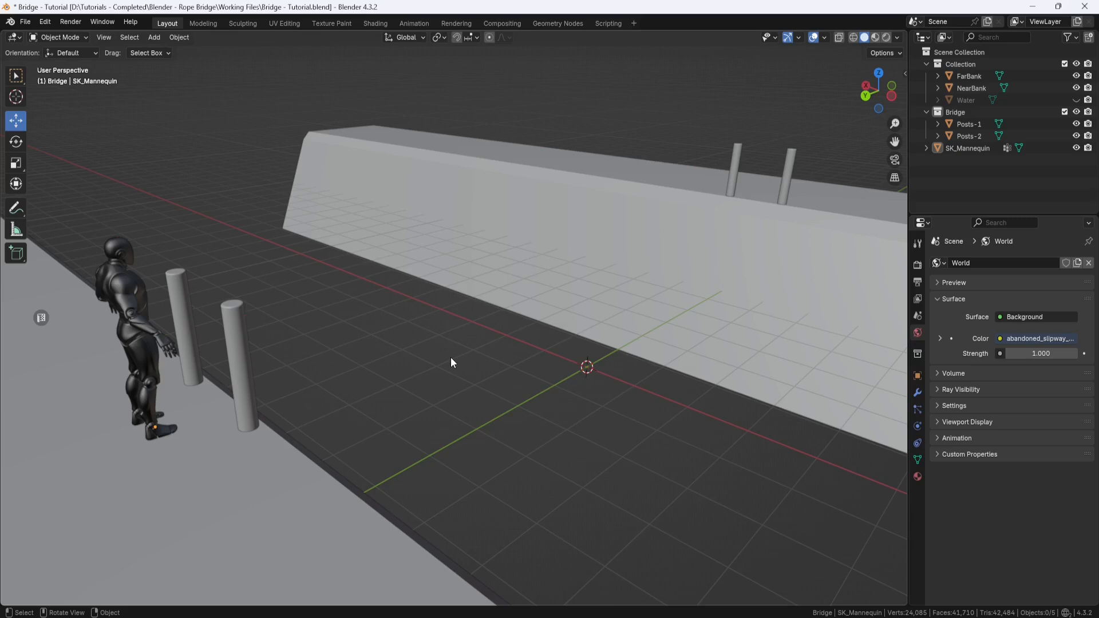
# Add a mesh plane at the world origin with a size of 1.22 m.
pyautogui.hotkey('shift', 'a')
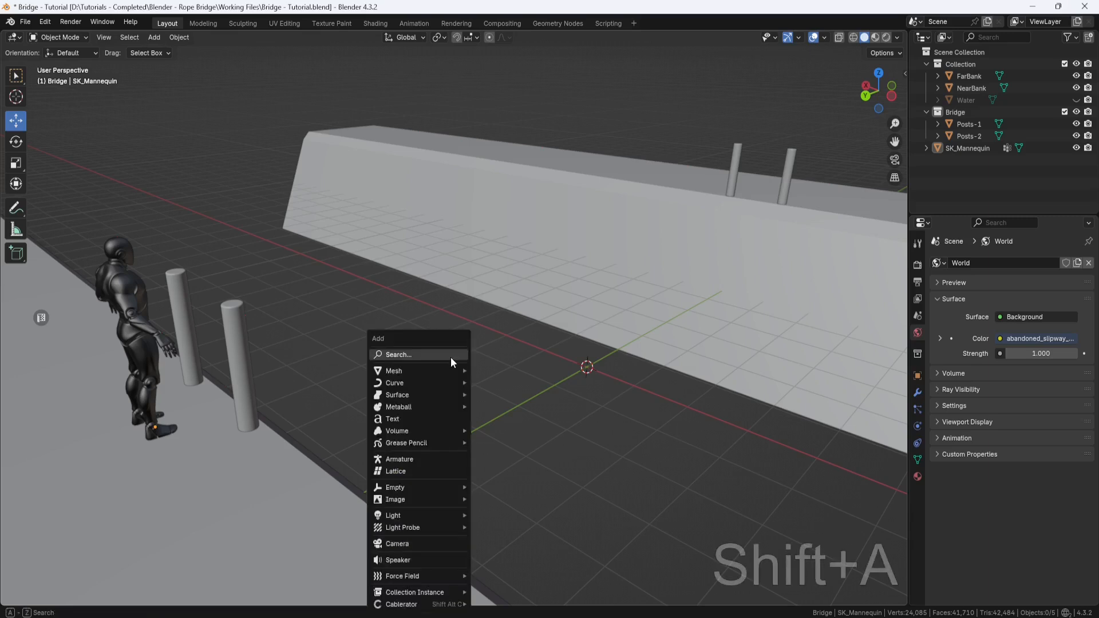
pyautogui.moveTo(451, 371)
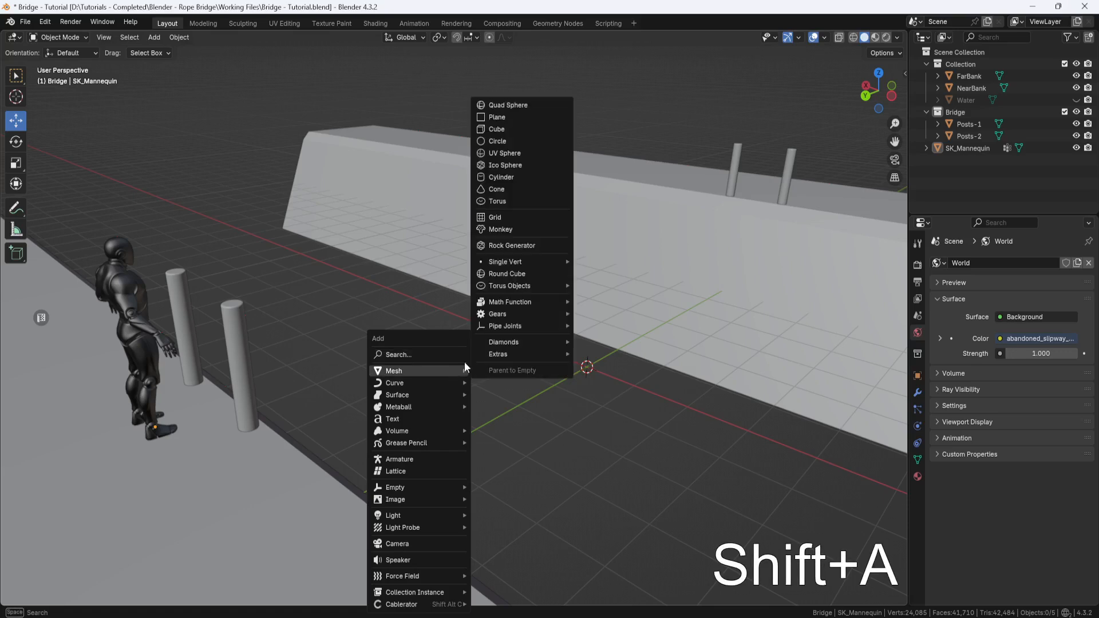
pyautogui.click(500, 117)
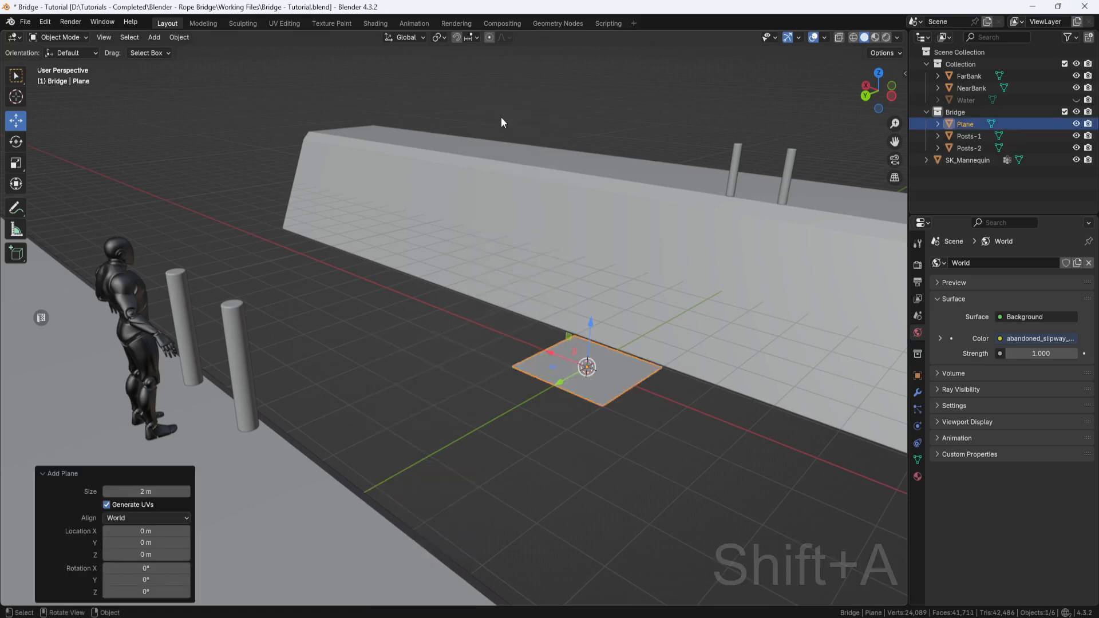
pyautogui.click(154, 491)
pyautogui.write('1.22')
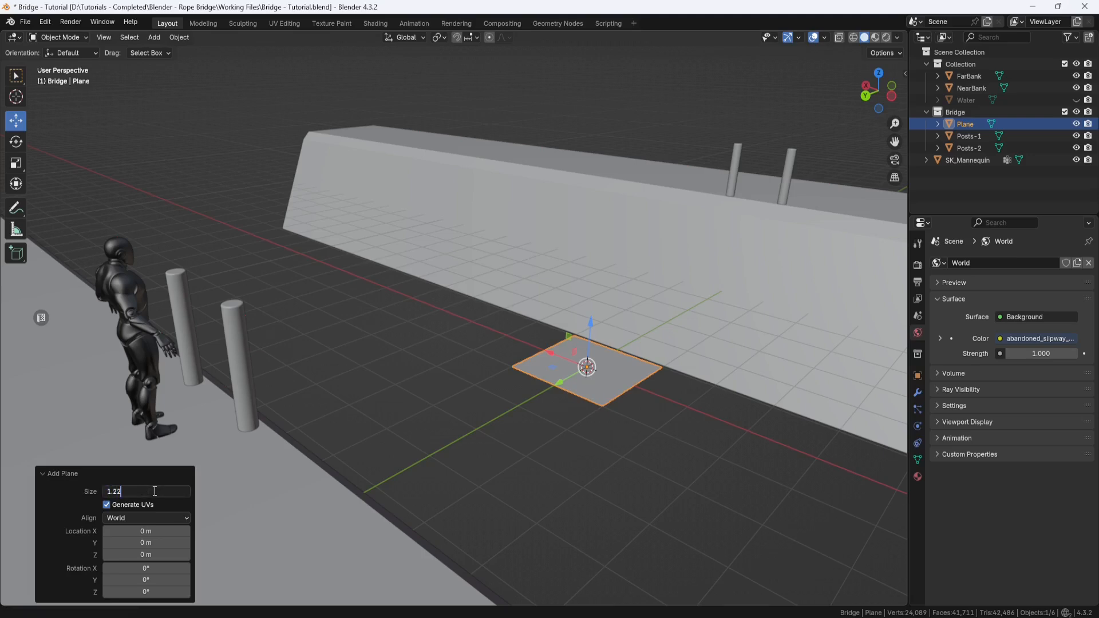
pyautogui.press('Return')
# Scale the plane along Y to a factor of 0.1 to form a narrow plank strip.
pyautogui.click(20, 169)
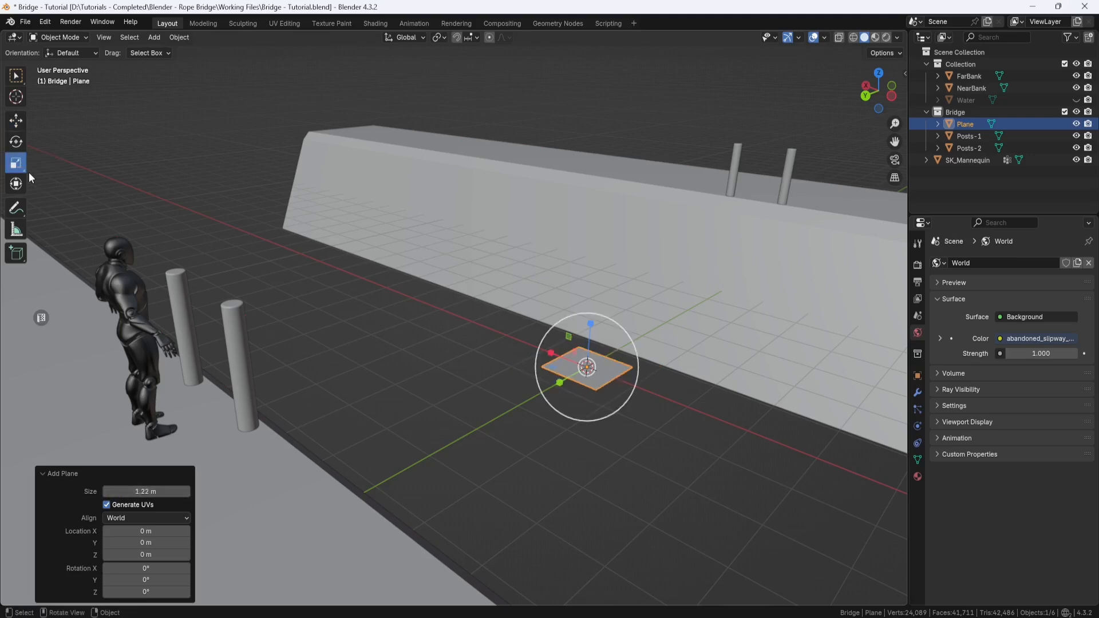
pyautogui.moveTo(485, 354); pyautogui.dragTo(509, 392, button='middle')
pyautogui.scroll(5, 541, 346)
pyautogui.keyDown('shift'); pyautogui.moveTo(545, 354); pyautogui.dragTo(304, 341, button='middle'); pyautogui.keyUp('shift')
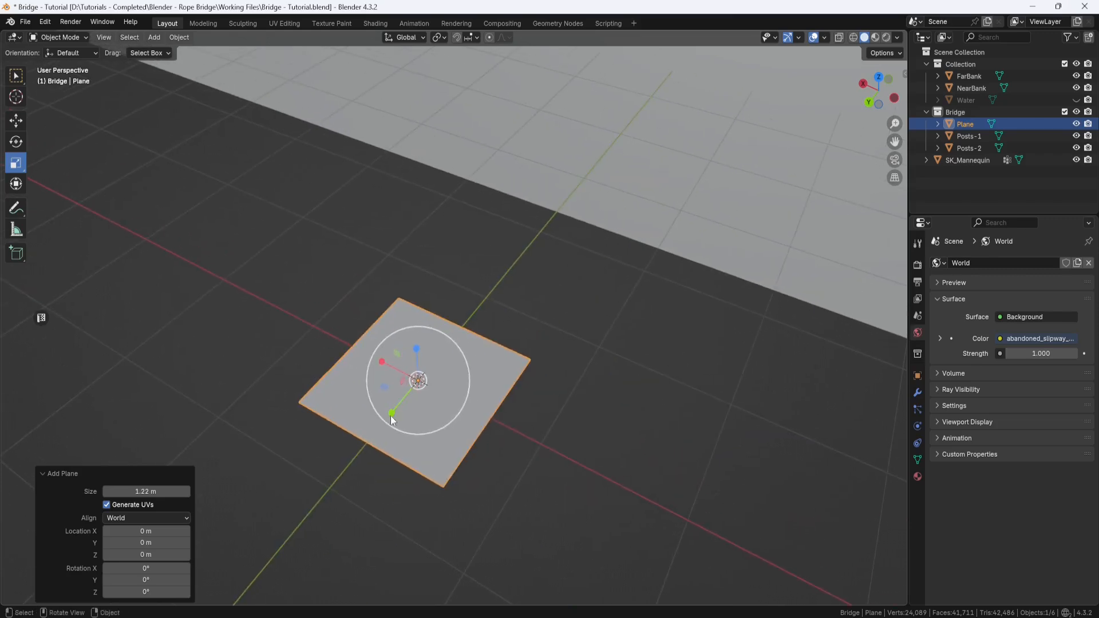
pyautogui.moveTo(392, 417); pyautogui.dragTo(415, 387)
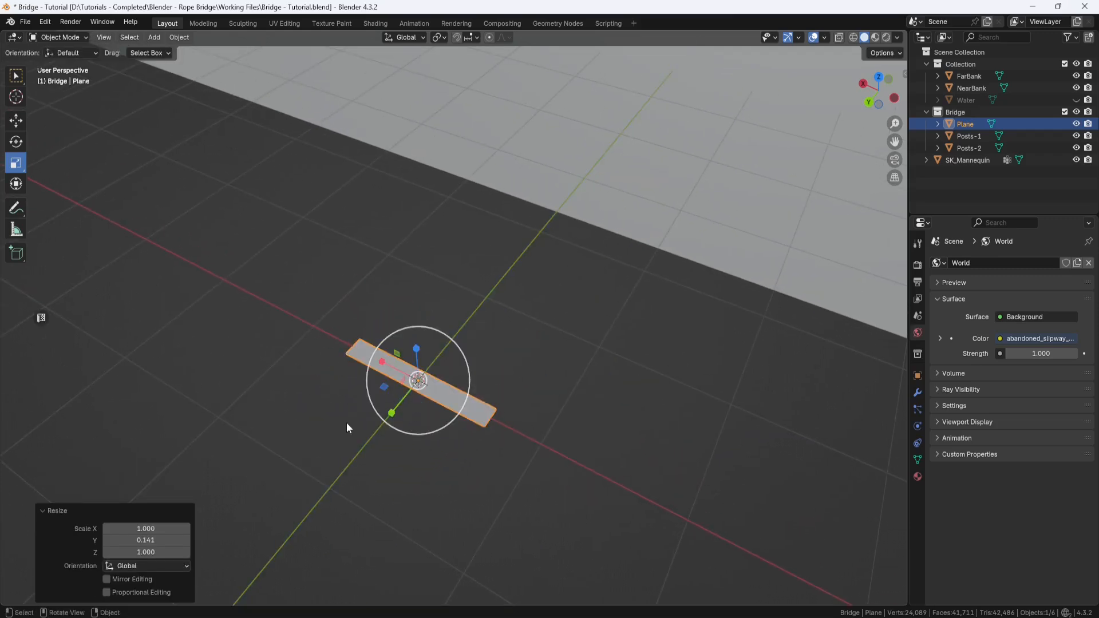
pyautogui.click(162, 539)
pyautogui.write('.1')
pyautogui.press('Return')
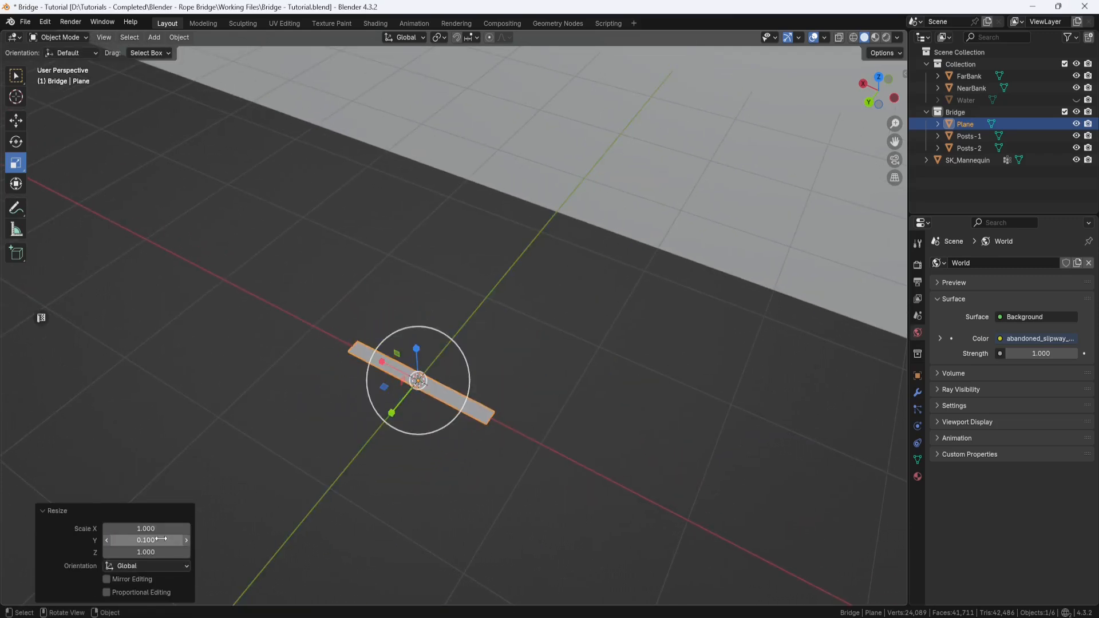
# In Edit Mode, extrude the plank's face upward by 0.025 m along its normal.
pyautogui.click(85, 38)
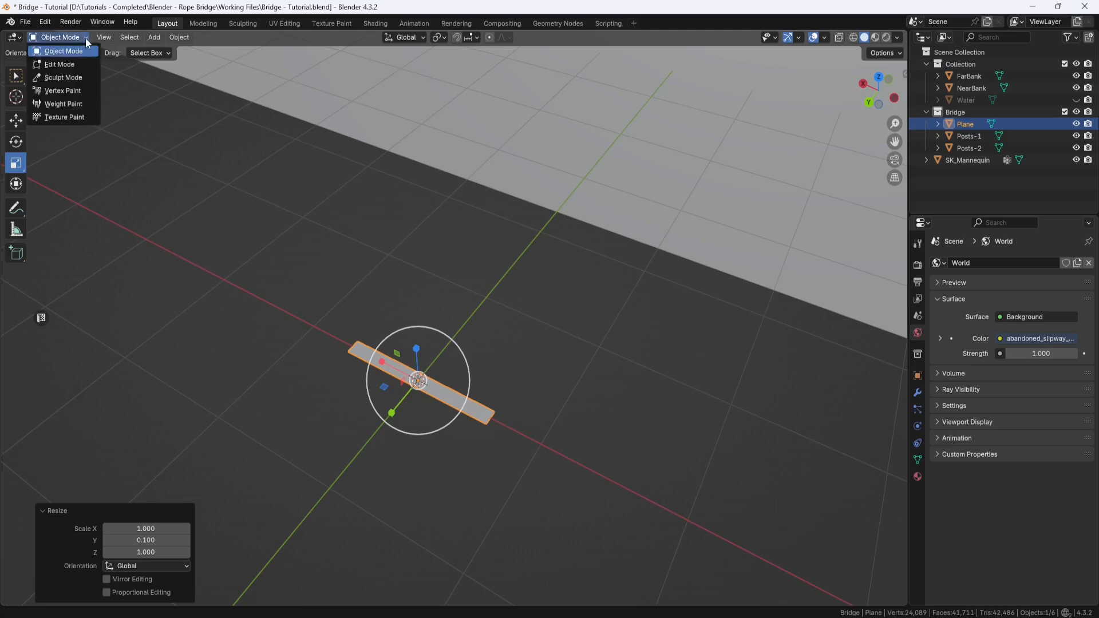
pyautogui.click(64, 65)
pyautogui.moveTo(373, 346); pyautogui.dragTo(375, 326, button='middle')
pyautogui.scroll(4, 446, 346)
pyautogui.keyDown('shift'); pyautogui.moveTo(453, 351); pyautogui.dragTo(435, 278, button='middle'); pyautogui.keyUp('shift')
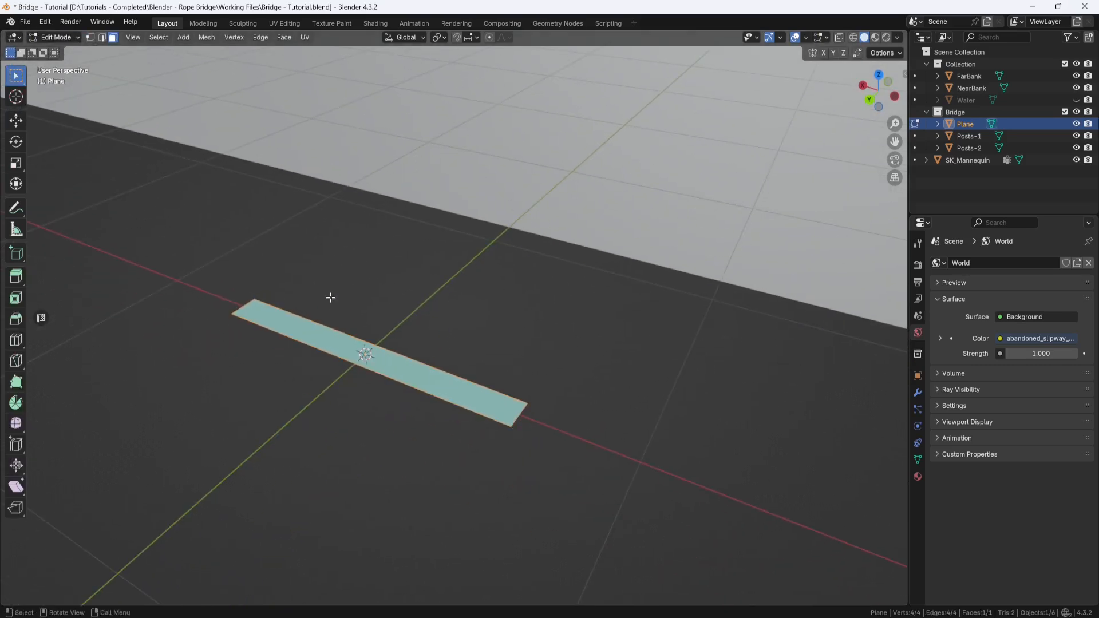
pyautogui.click(15, 277)
pyautogui.moveTo(362, 317); pyautogui.dragTo(362, 311)
pyautogui.click(150, 552)
pyautogui.write('0.025')
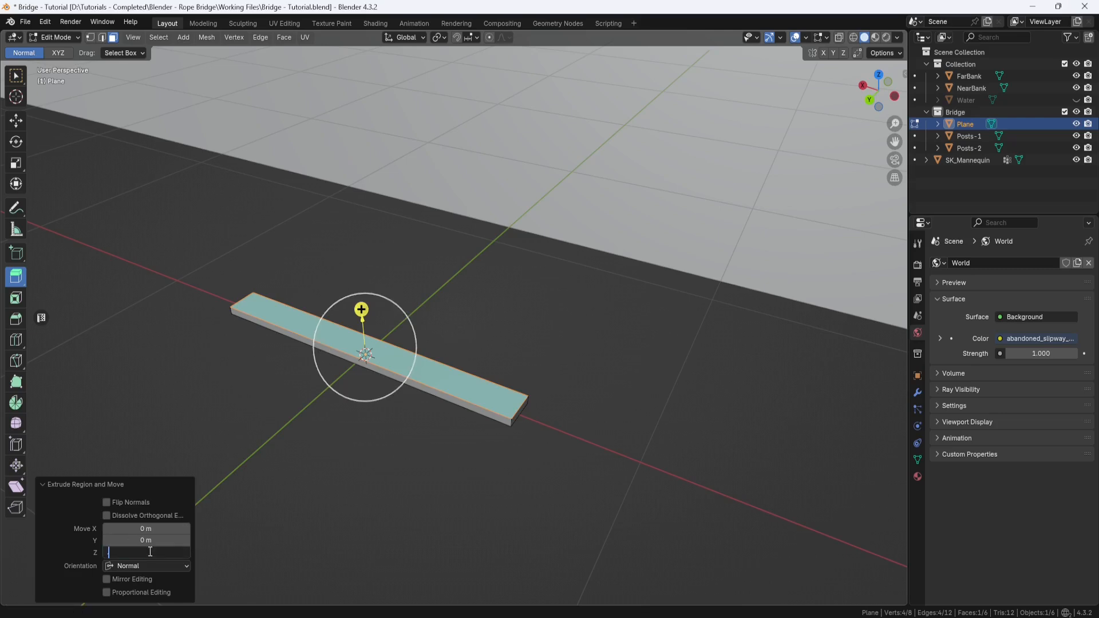
pyautogui.press('Return')
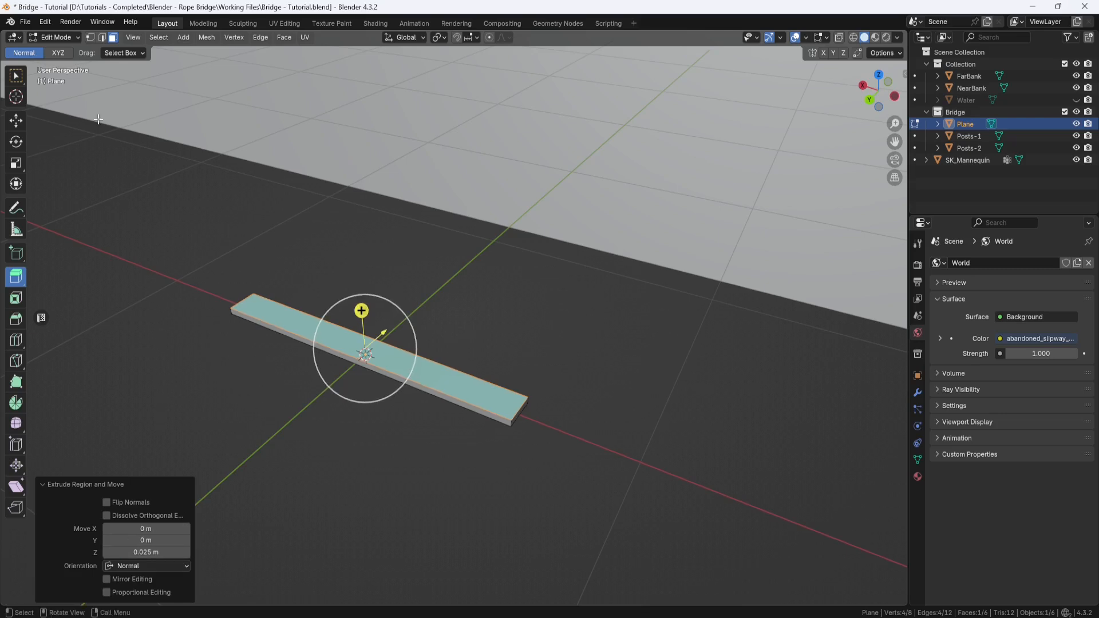
# Return to Object Mode and apply rotation and scale to the plank.
pyautogui.click(78, 38)
pyautogui.click(79, 51)
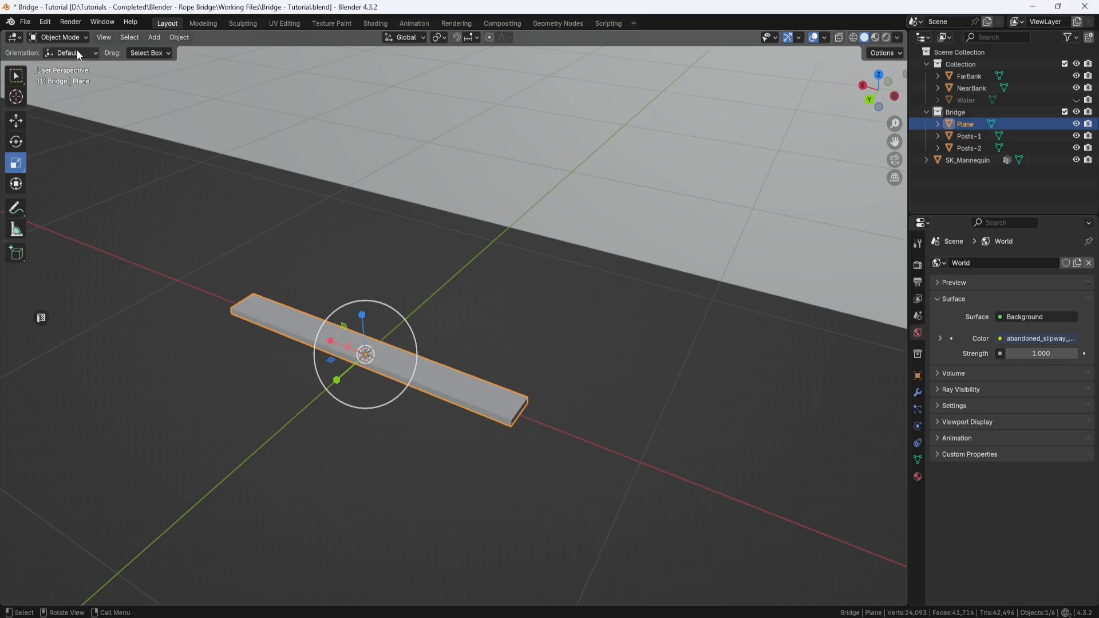
pyautogui.hotkey('ctrl', 'a')
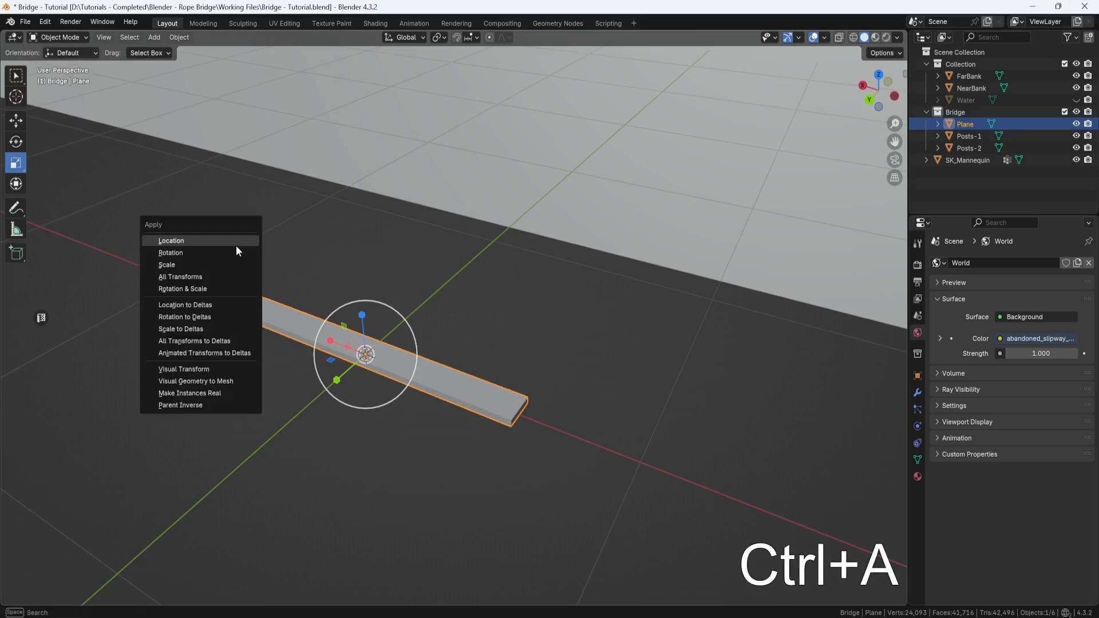
pyautogui.click(214, 289)
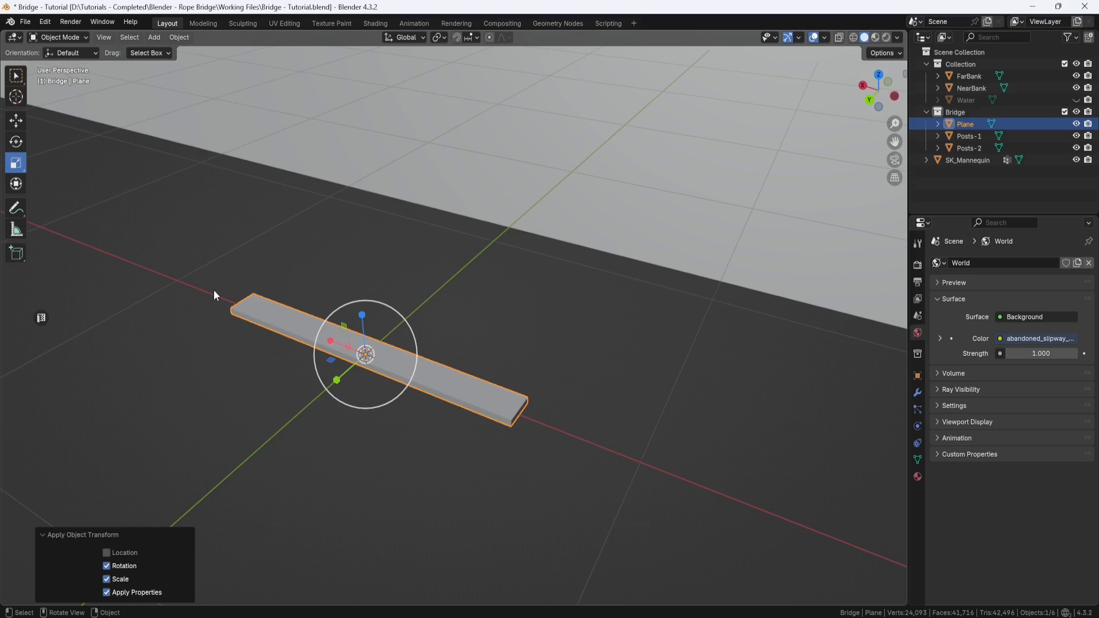
# Add a Path curve at the world origin and rotate it 90° about Z.
pyautogui.hotkey('shift', 'a')
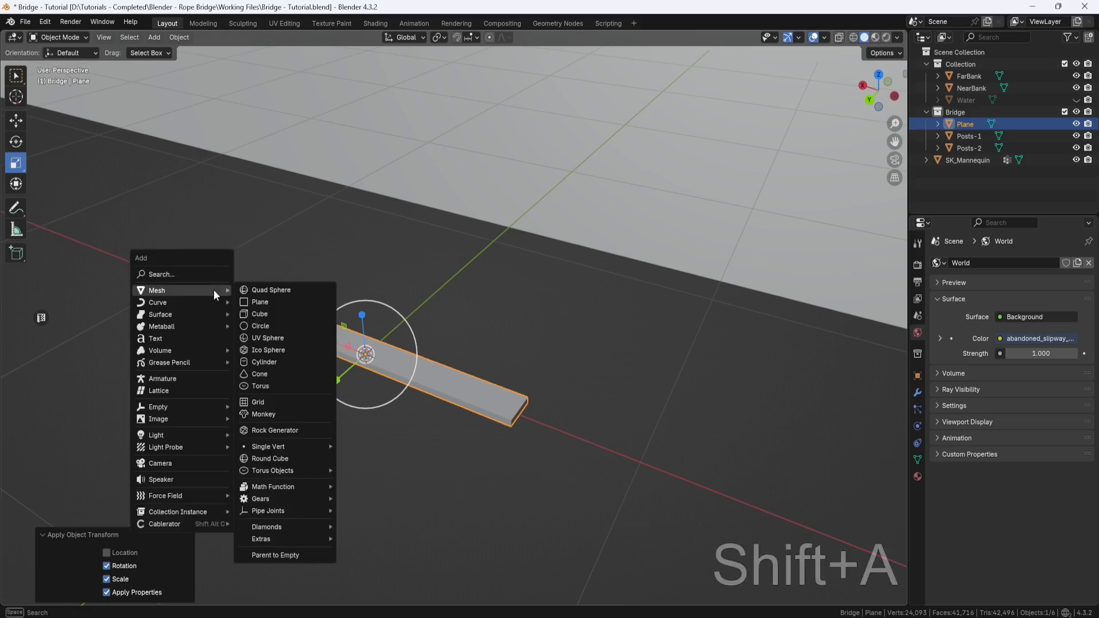
pyautogui.moveTo(216, 303)
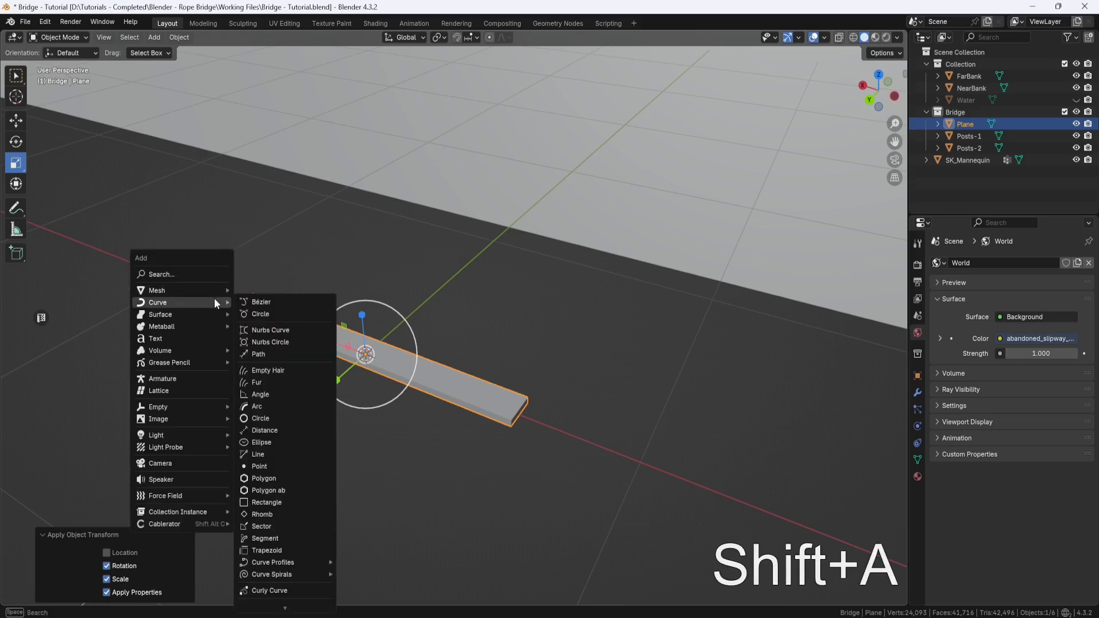
pyautogui.click(266, 355)
pyautogui.moveTo(268, 363); pyautogui.dragTo(316, 396, button='middle')
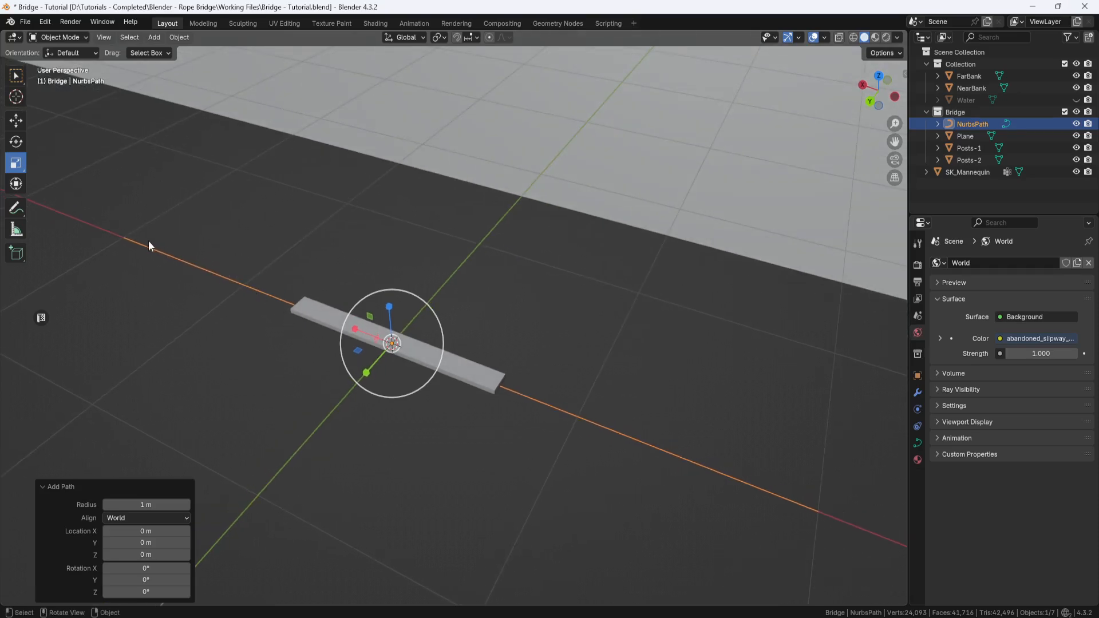
pyautogui.click(146, 592)
pyautogui.write('90')
pyautogui.press('Return')
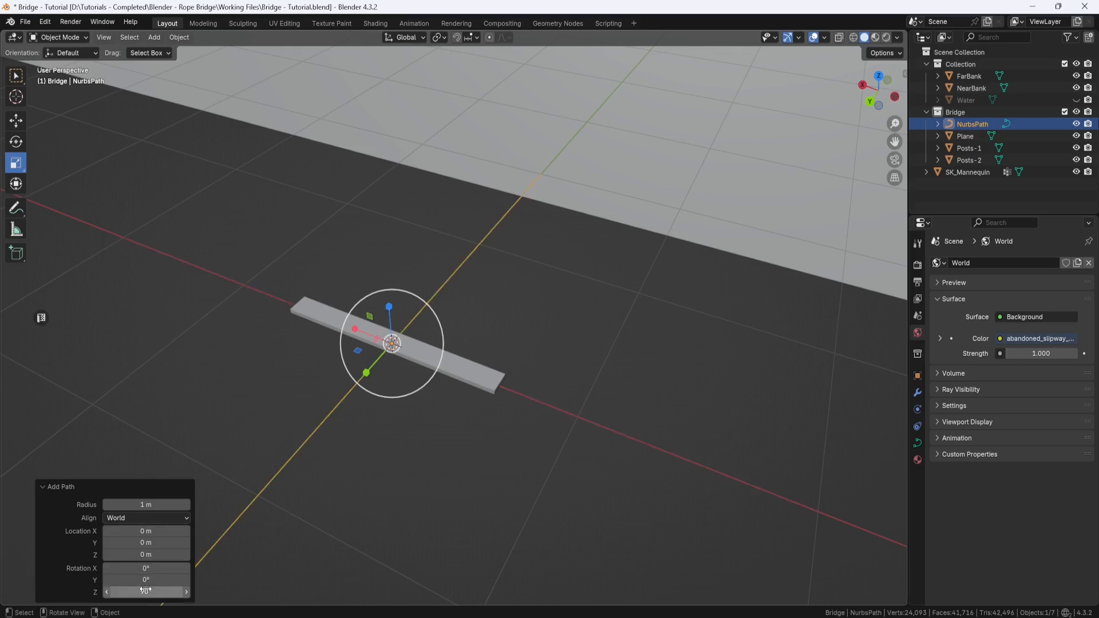
# Select the plank and add an Array modifier to it.
pyautogui.moveTo(328, 490); pyautogui.dragTo(364, 492, button='middle')
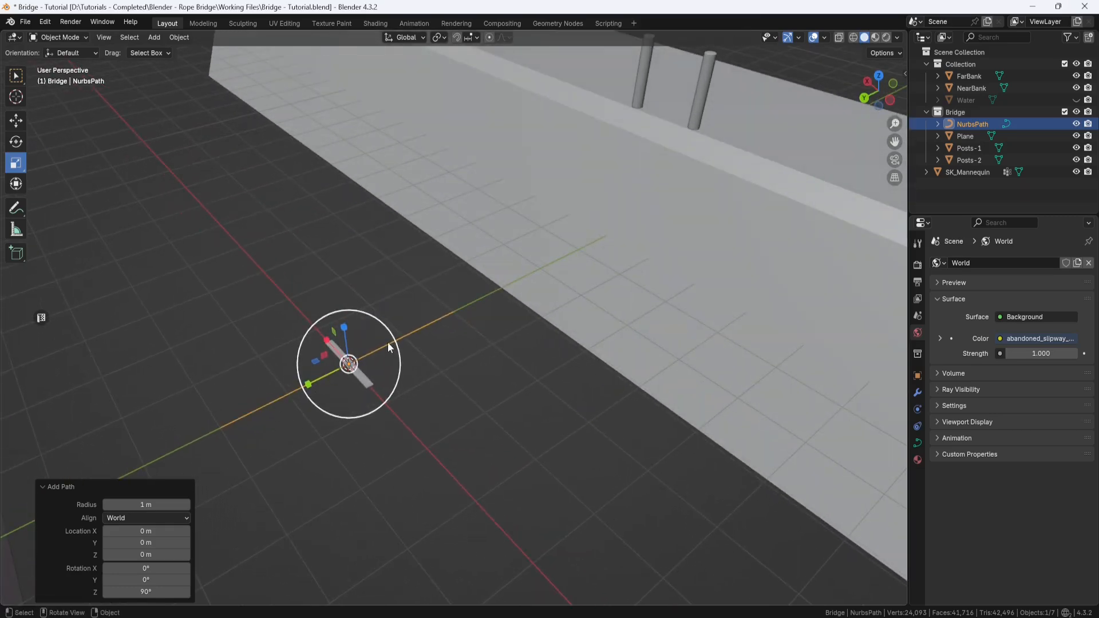
pyautogui.click(367, 382)
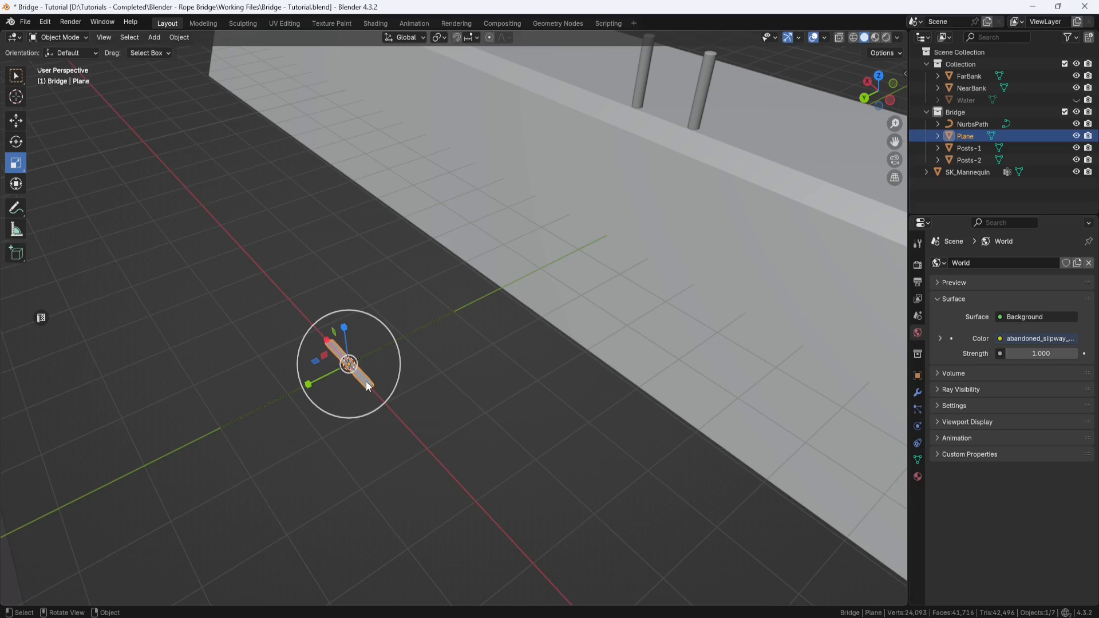
pyautogui.click(917, 392)
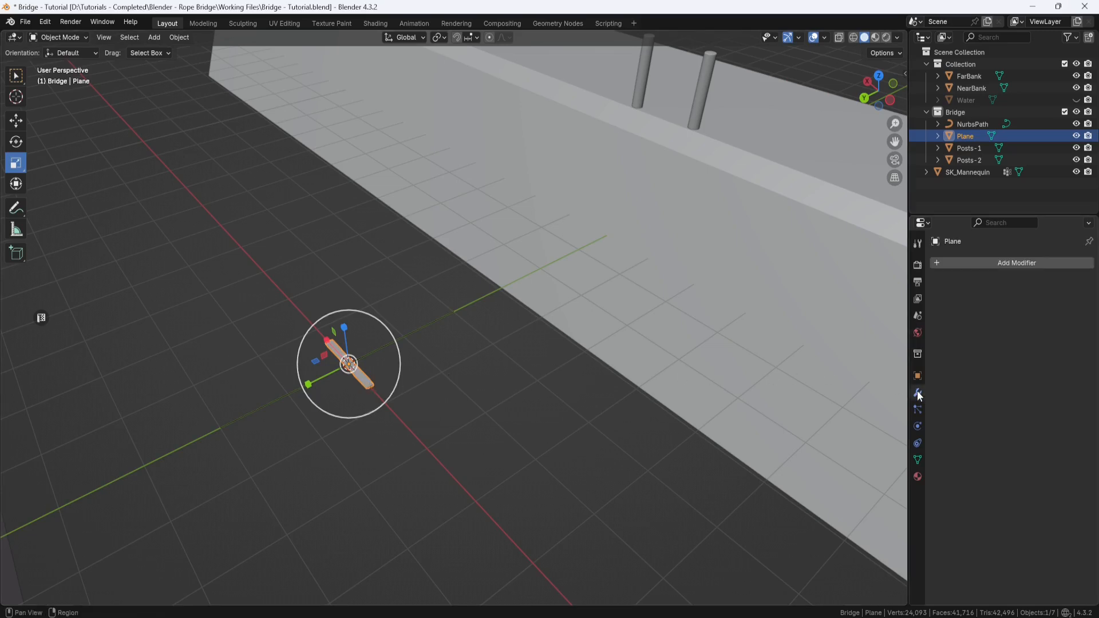
pyautogui.click(1000, 264)
pyautogui.moveTo(964, 309)
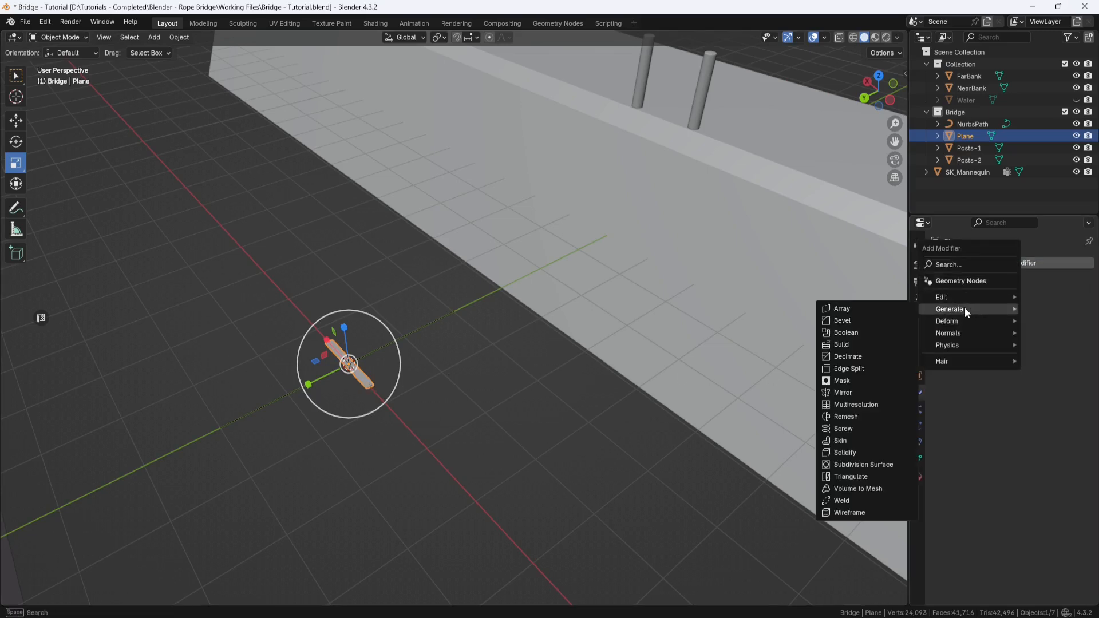
pyautogui.click(866, 310)
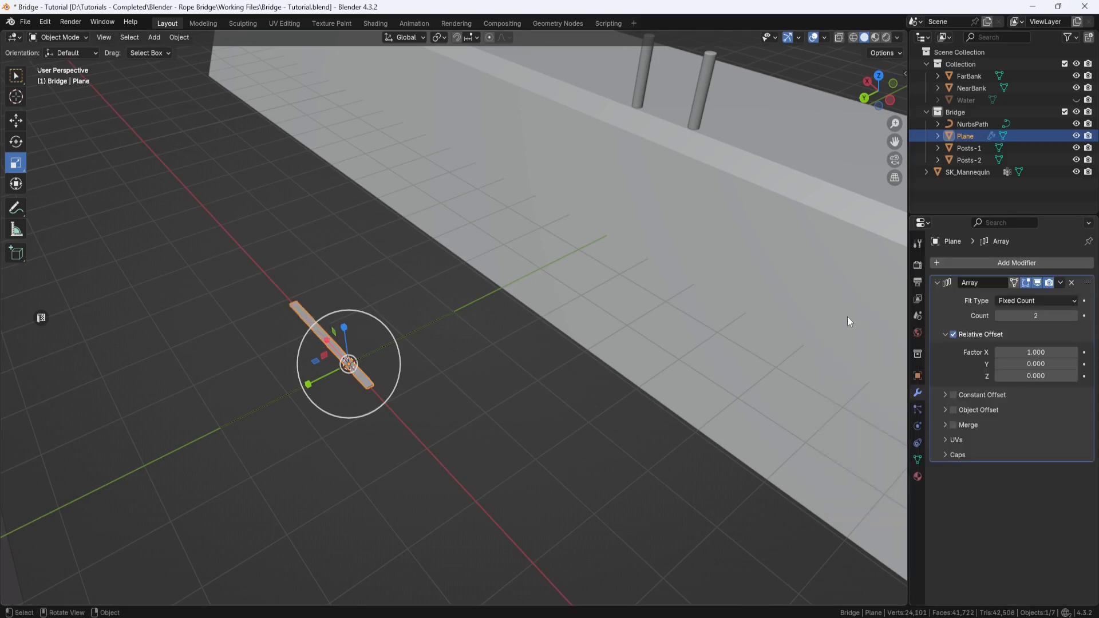
# Set the array's relative offset factors to 1 in Y and 0 in X.
pyautogui.moveTo(338, 386); pyautogui.dragTo(312, 380, button='middle')
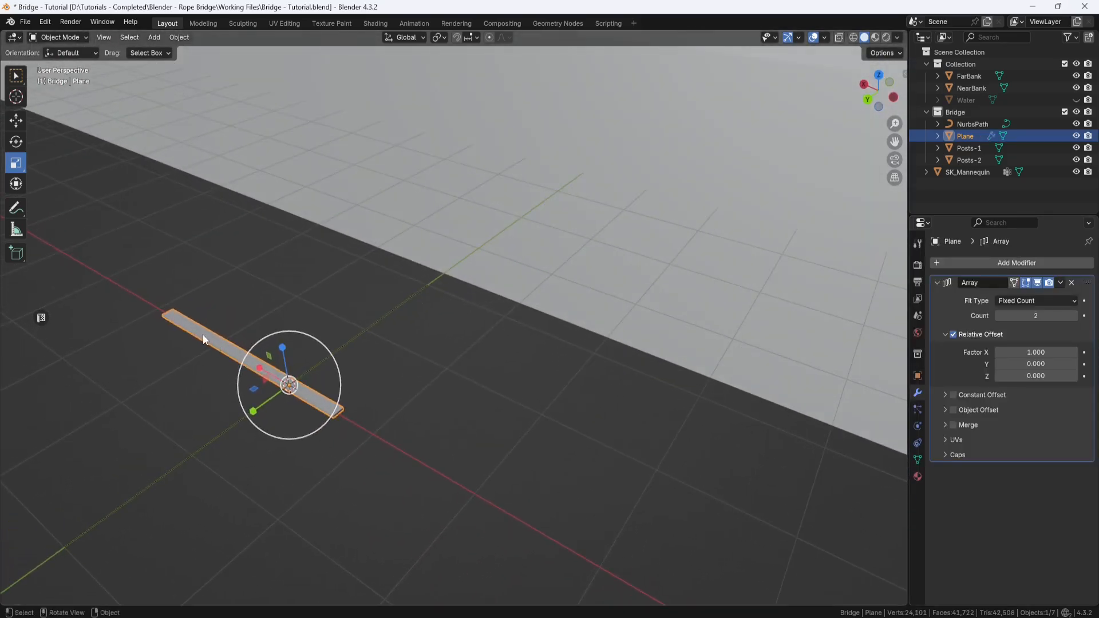
pyautogui.click(1024, 365)
pyautogui.write('1')
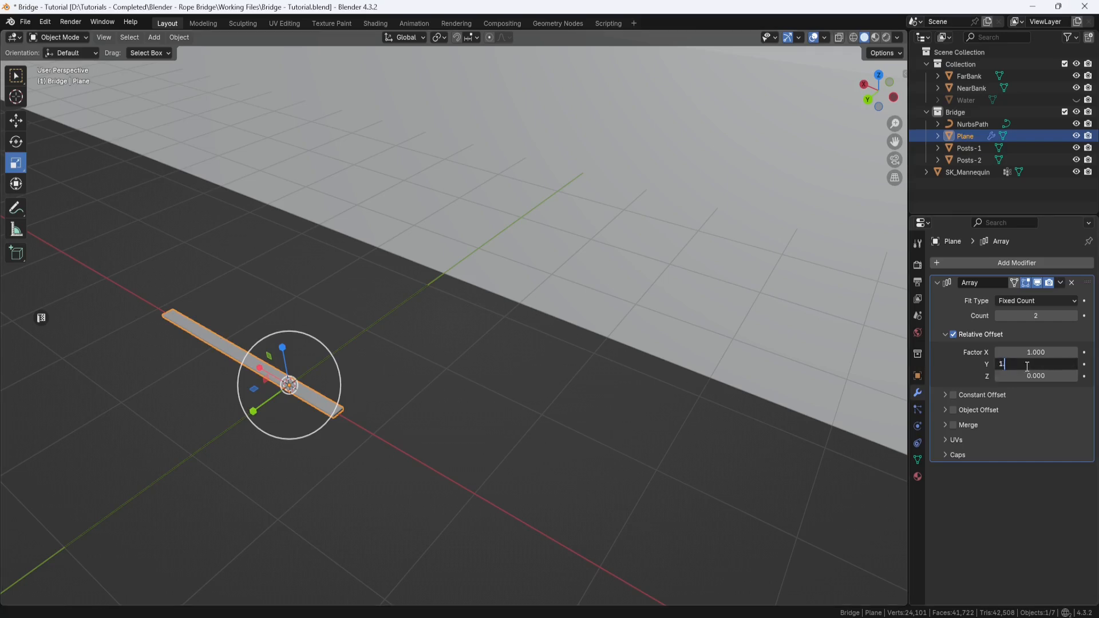
pyautogui.press('Return')
pyautogui.click(1033, 353)
pyautogui.write('0')
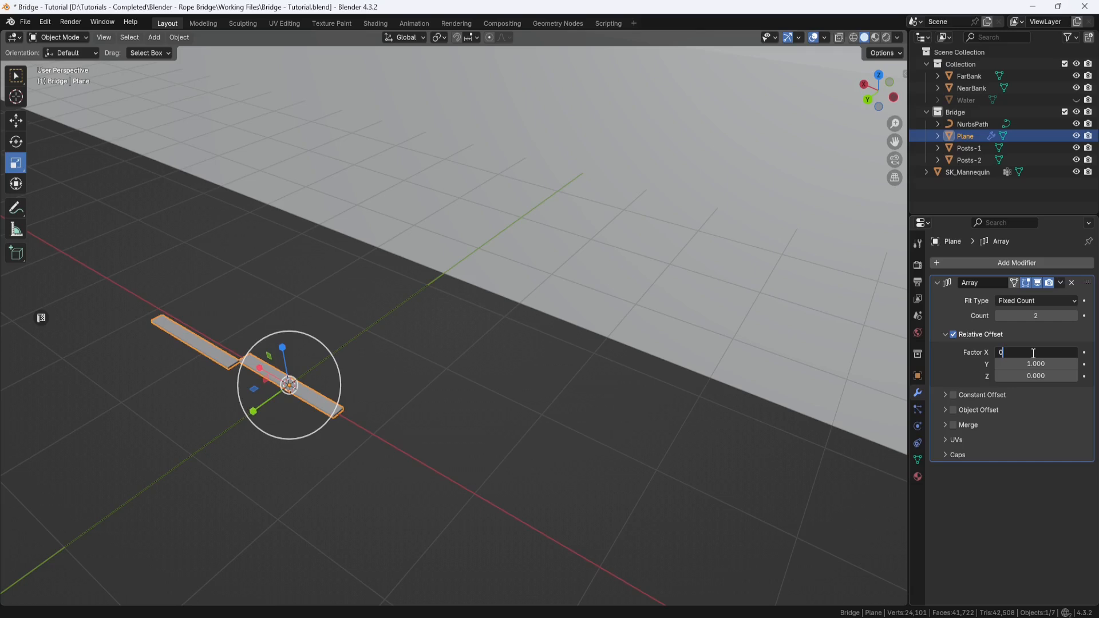
pyautogui.press('Return')
# Set the plank array's fit type to Fit Curve and use NurbsPath as its curve.
pyautogui.moveTo(850, 374); pyautogui.dragTo(400, 421, button='middle')
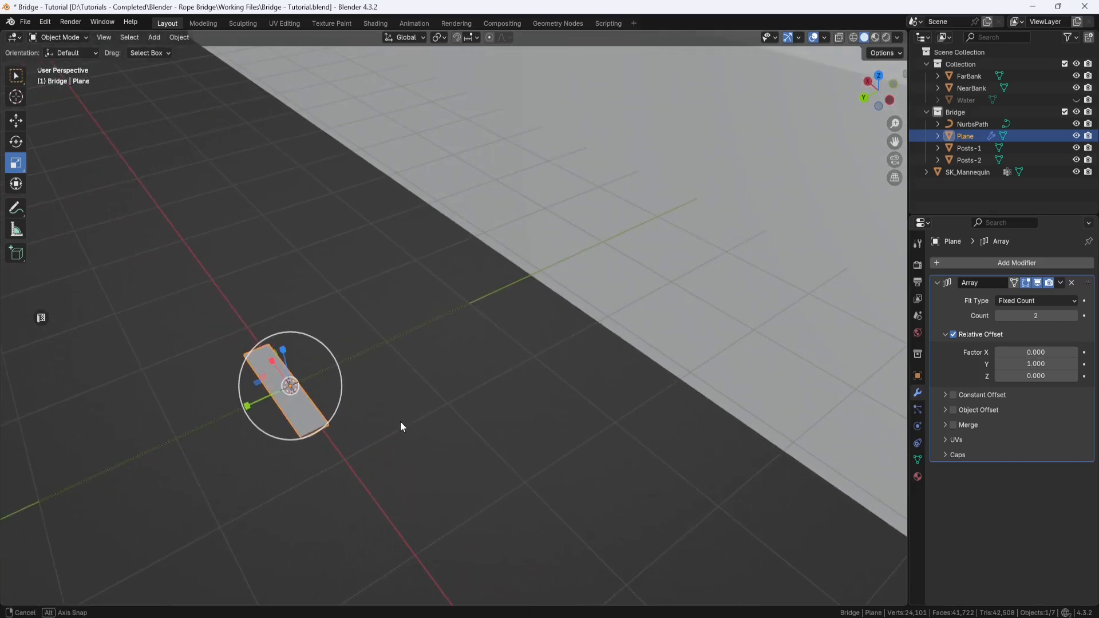
pyautogui.click(1075, 302)
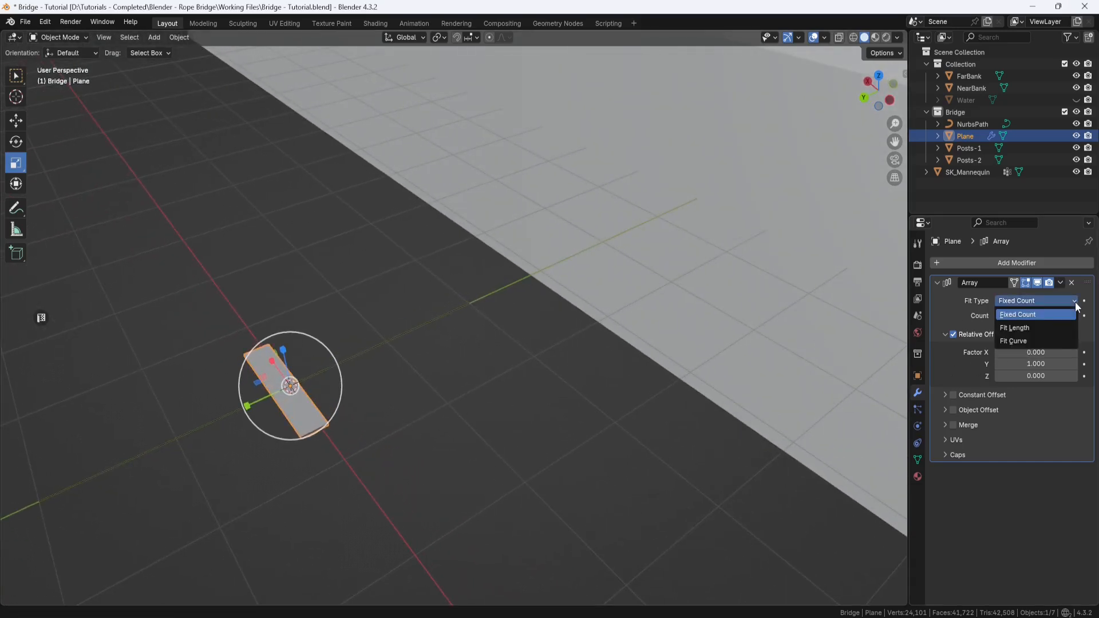
pyautogui.click(1032, 340)
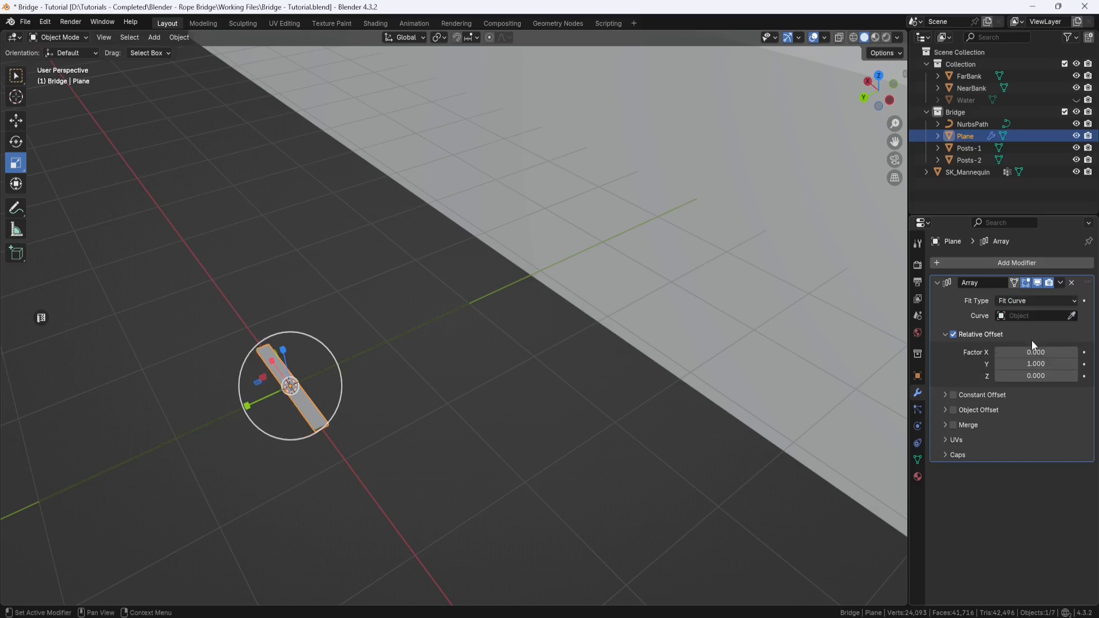
pyautogui.click(1071, 316)
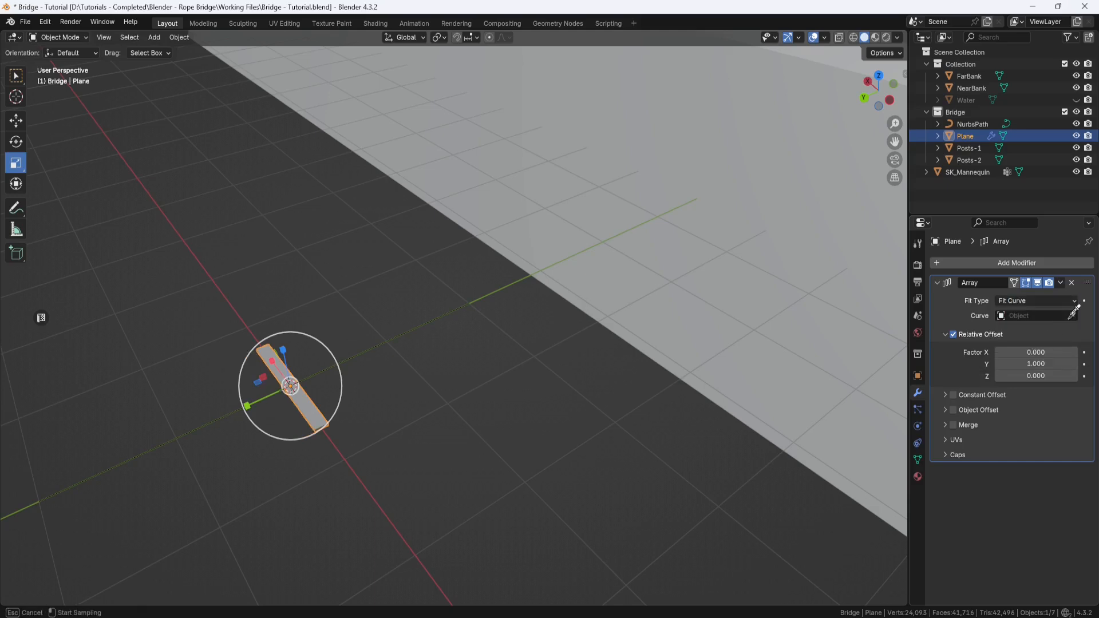
pyautogui.click(427, 320)
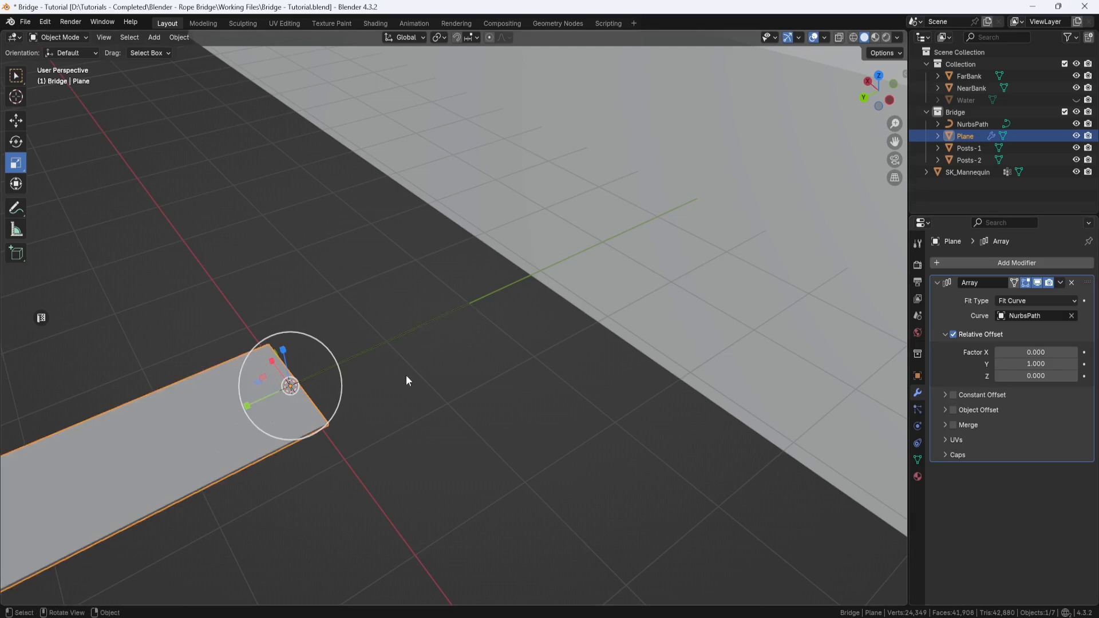
# Add a Curve modifier to the plank and assign NurbsPath as its curve object.
pyautogui.moveTo(407, 376); pyautogui.dragTo(473, 362, button='middle')
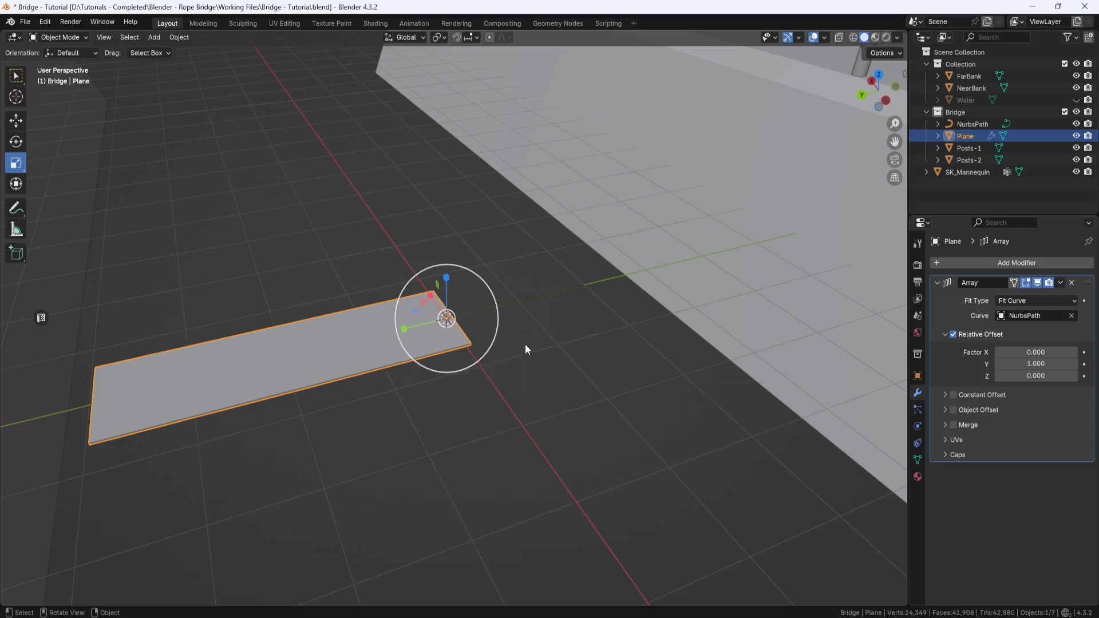
pyautogui.click(1006, 265)
pyautogui.moveTo(1008, 267)
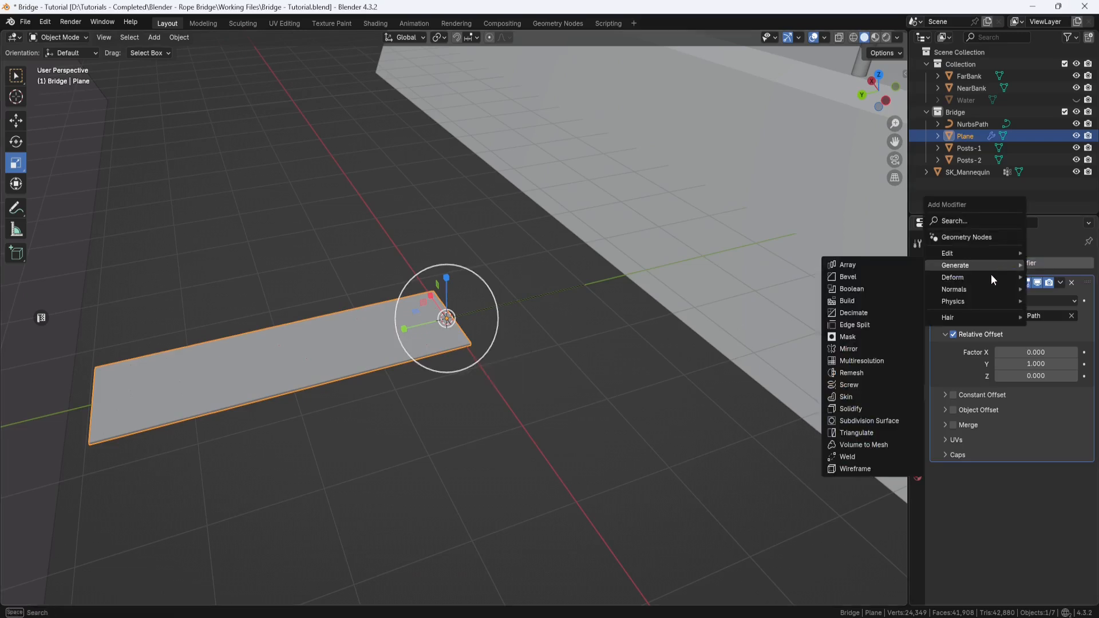
pyautogui.moveTo(967, 278)
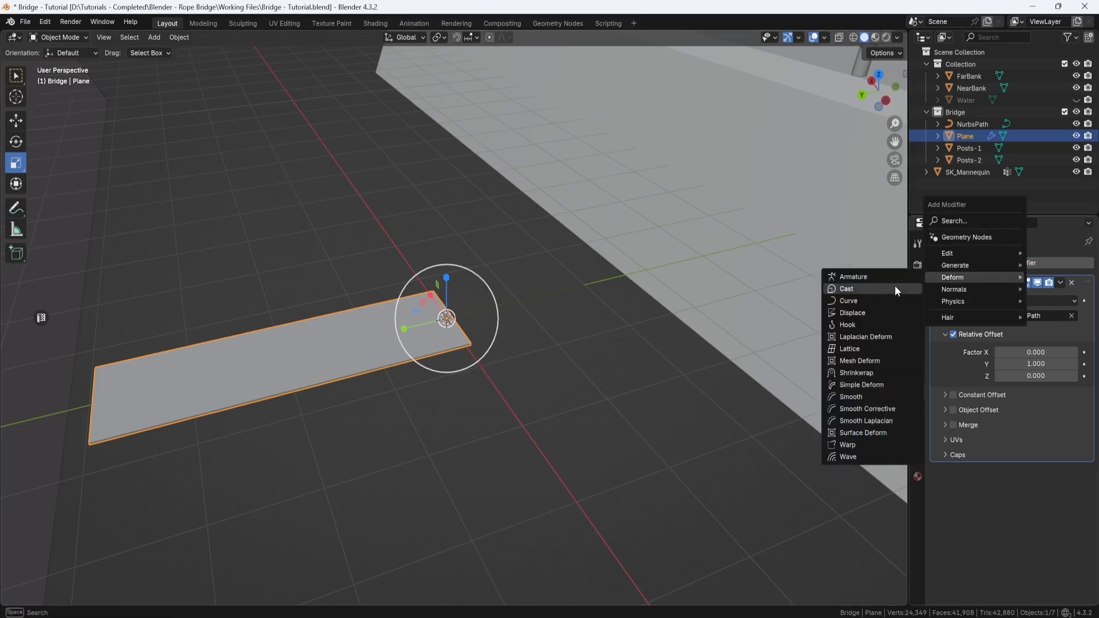
pyautogui.click(857, 300)
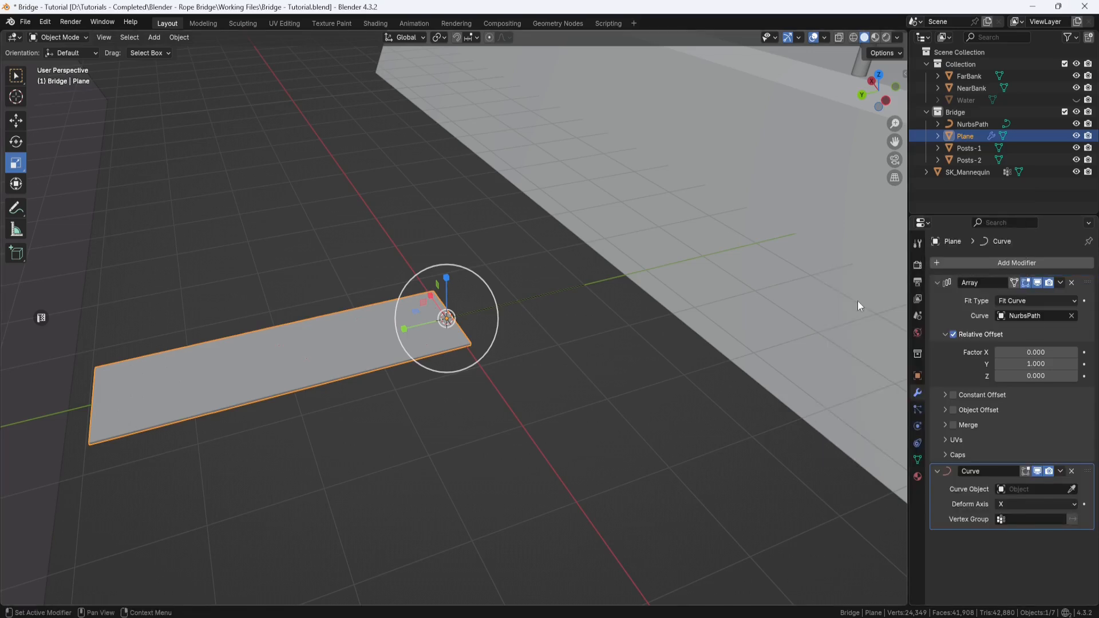
pyautogui.click(1071, 489)
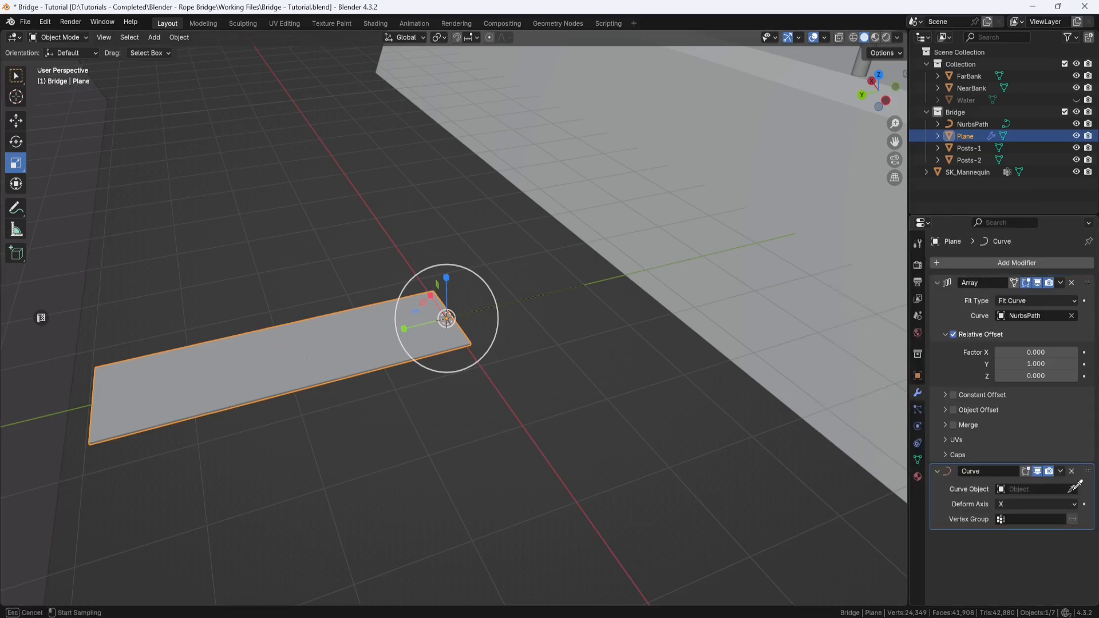
pyautogui.click(547, 291)
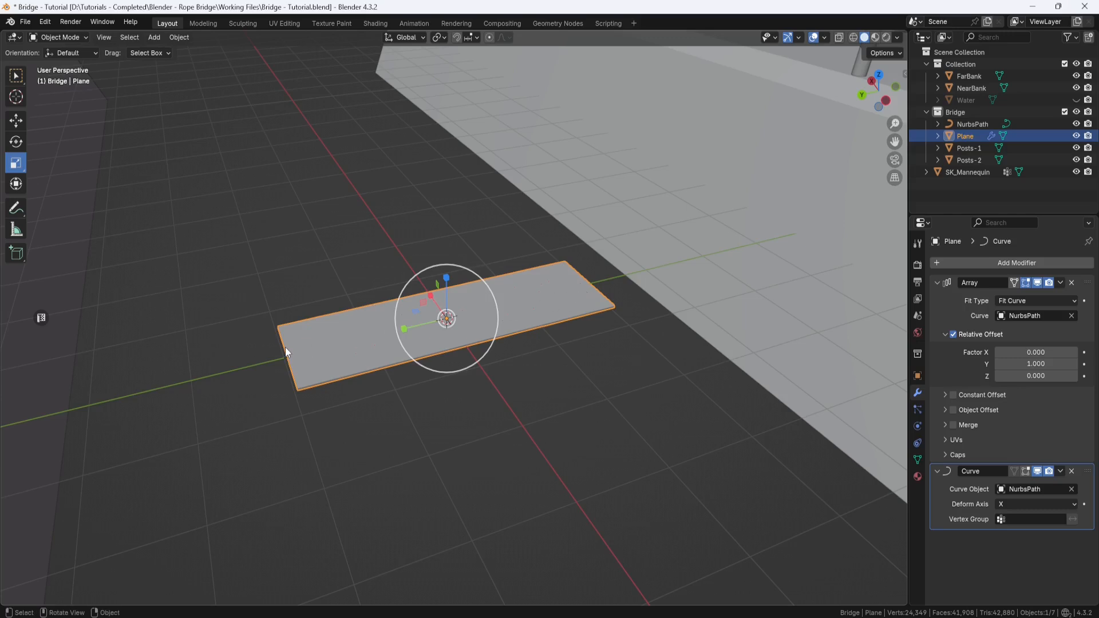
# Set the array's relative offset Y factor to 1.4 to leave gaps between the planks.
pyautogui.click(1049, 364)
pyautogui.write('1.4')
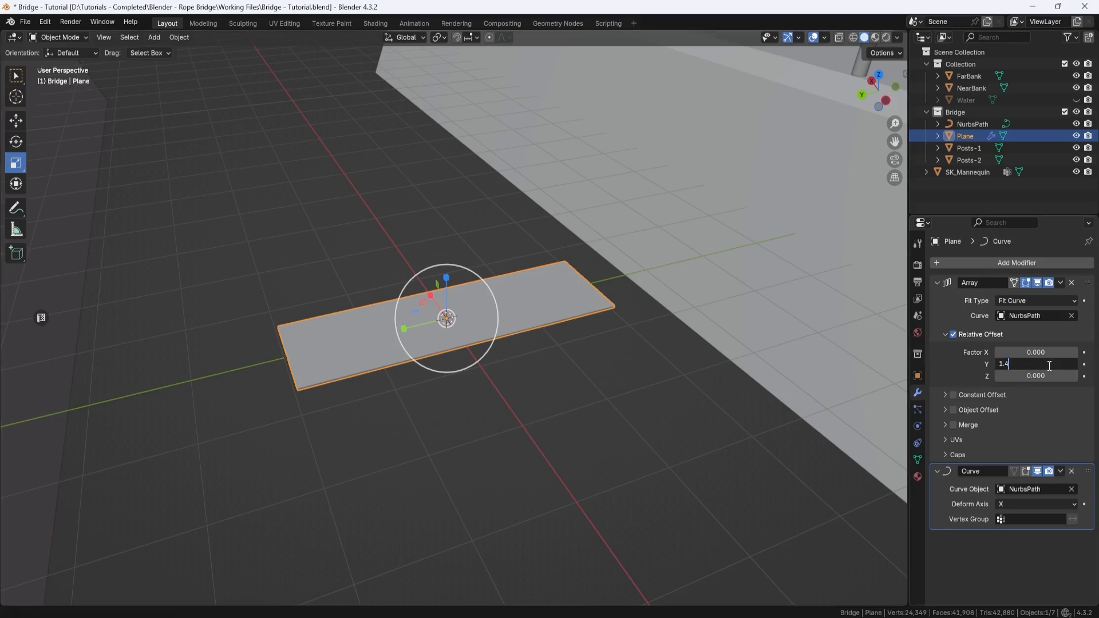
pyautogui.press('Return')
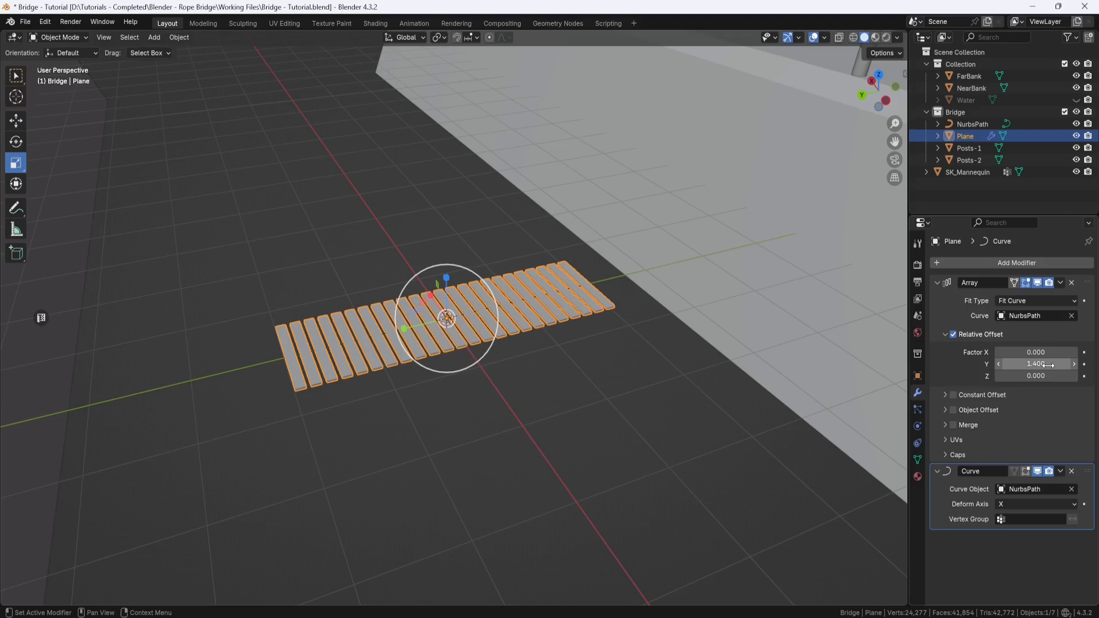
# Select the path together with the planks and raise both about 1.98 m along Z in the right side view.
pyautogui.moveTo(599, 326)
pyautogui.mouseDown(button='middle')
pyautogui.moveTo(616, 376)
pyautogui.moveTo(574, 313)
pyautogui.moveTo(606, 324)
pyautogui.mouseUp(button='middle')
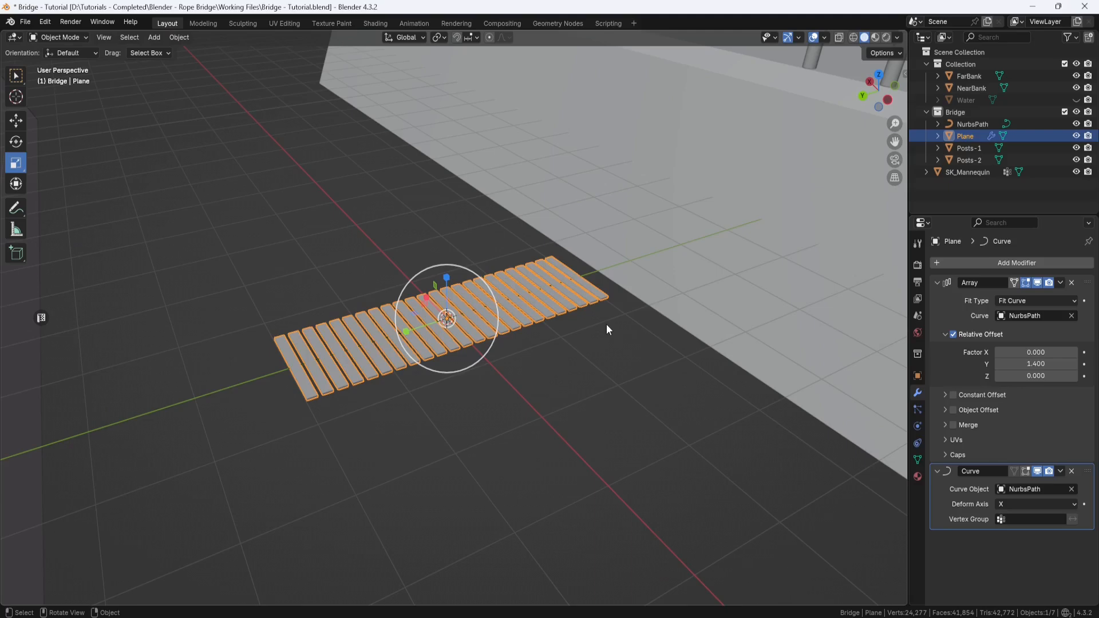
pyautogui.moveTo(501, 231); pyautogui.dragTo(399, 422)
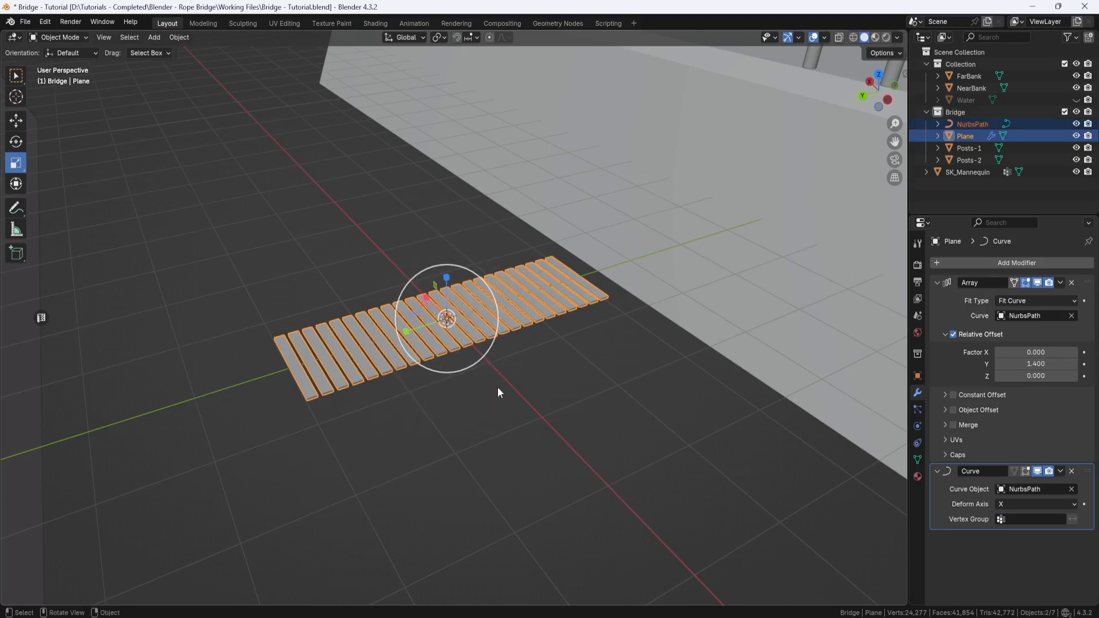
pyautogui.press('KP_3')
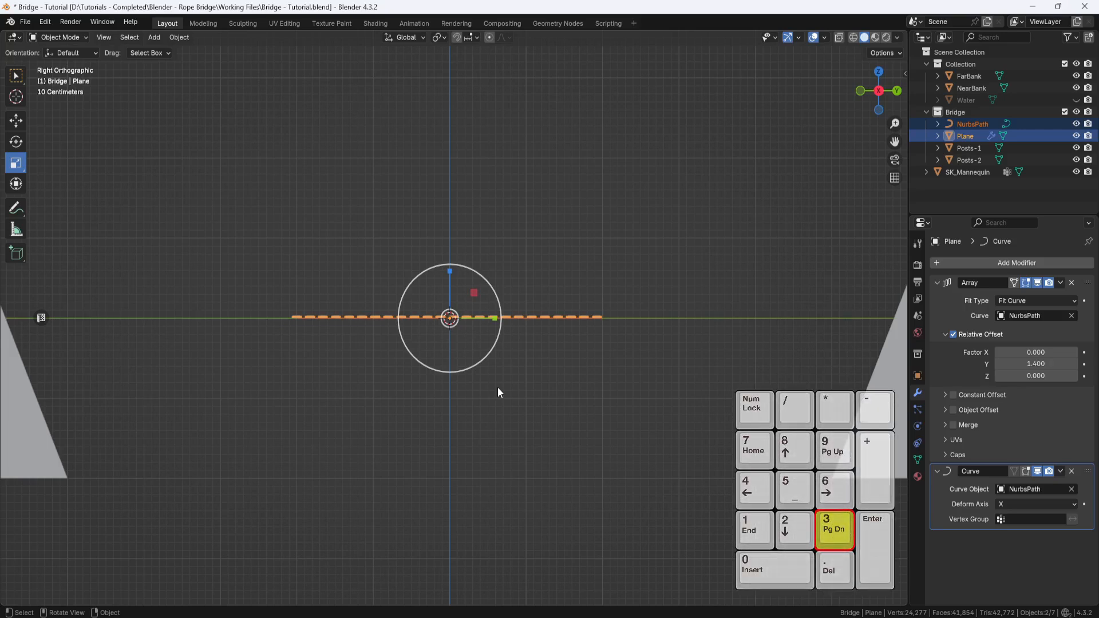
pyautogui.click(16, 121)
pyautogui.keyDown('shift'); pyautogui.moveTo(297, 207); pyautogui.dragTo(477, 290, button='middle'); pyautogui.keyUp('shift')
pyautogui.moveTo(631, 362); pyautogui.dragTo(619, 216)
# Select only the path running beneath the planks and enter Edit Mode on it.
pyautogui.moveTo(619, 216); pyautogui.dragTo(616, 355, button='middle')
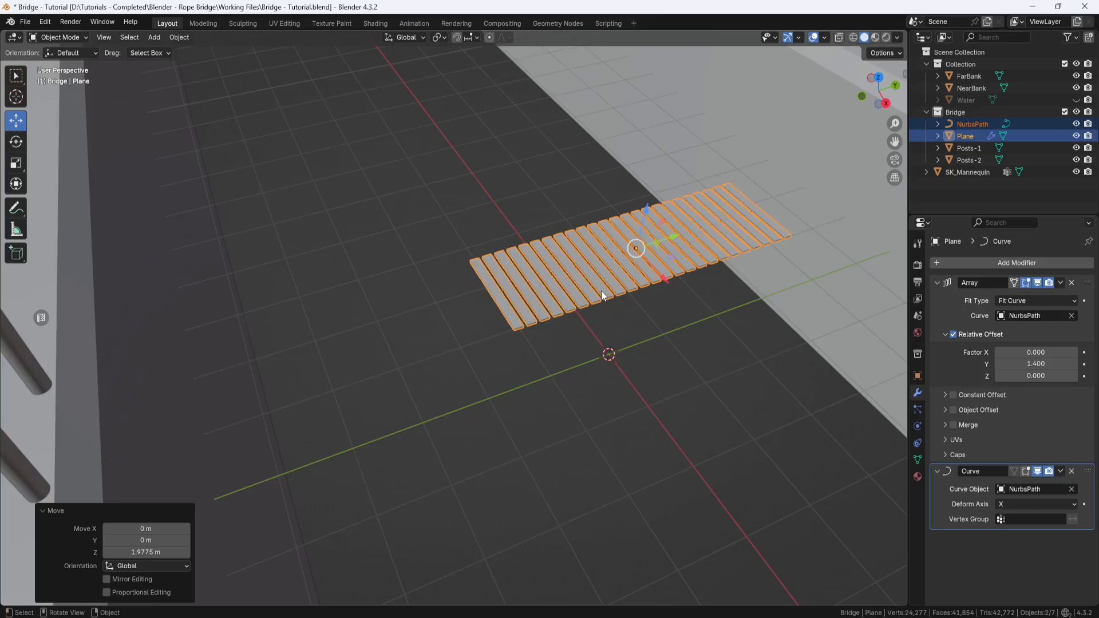
pyautogui.scroll(5, 602, 292)
pyautogui.keyDown('shift'); pyautogui.moveTo(619, 297); pyautogui.dragTo(398, 367, button='middle'); pyautogui.keyUp('shift')
pyautogui.scroll(2, 409, 325)
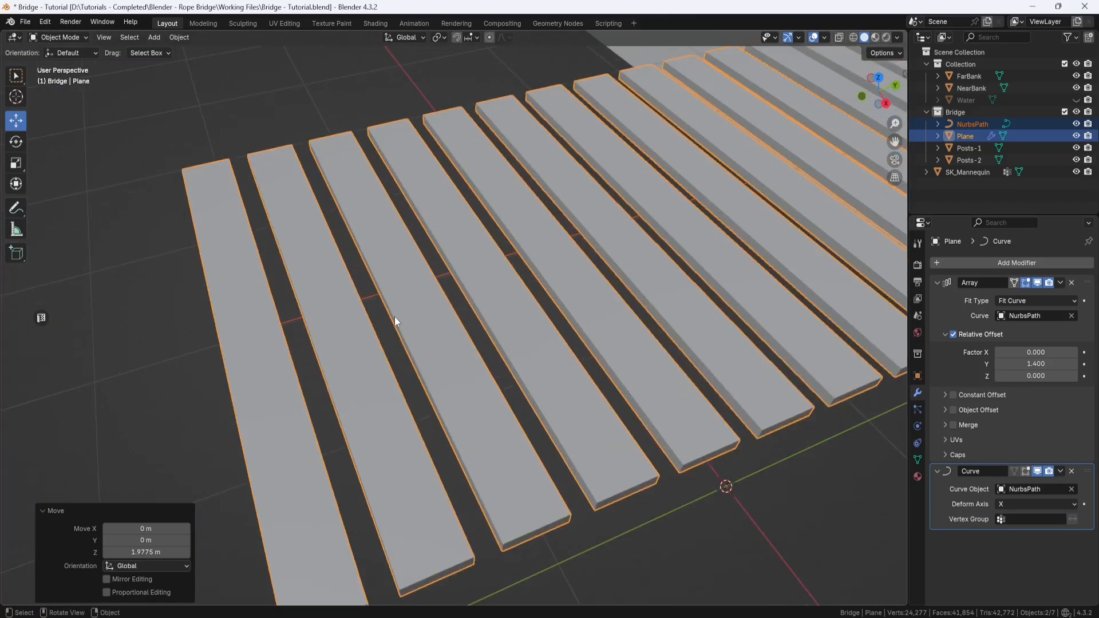
pyautogui.click(143, 325)
pyautogui.click(294, 322)
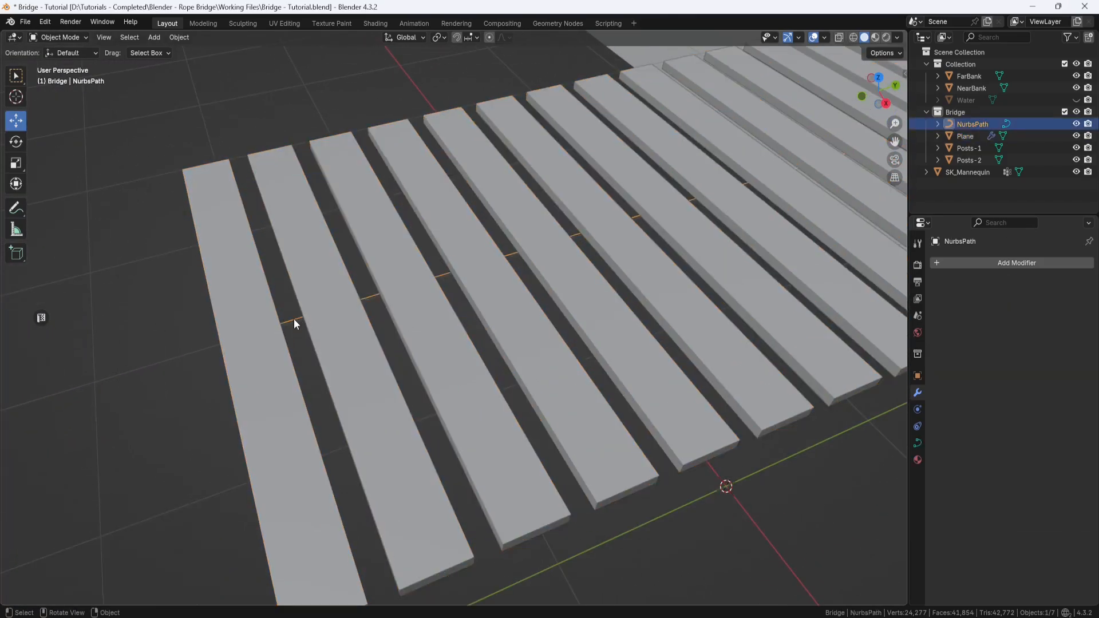
pyautogui.click(60, 37)
pyautogui.click(54, 63)
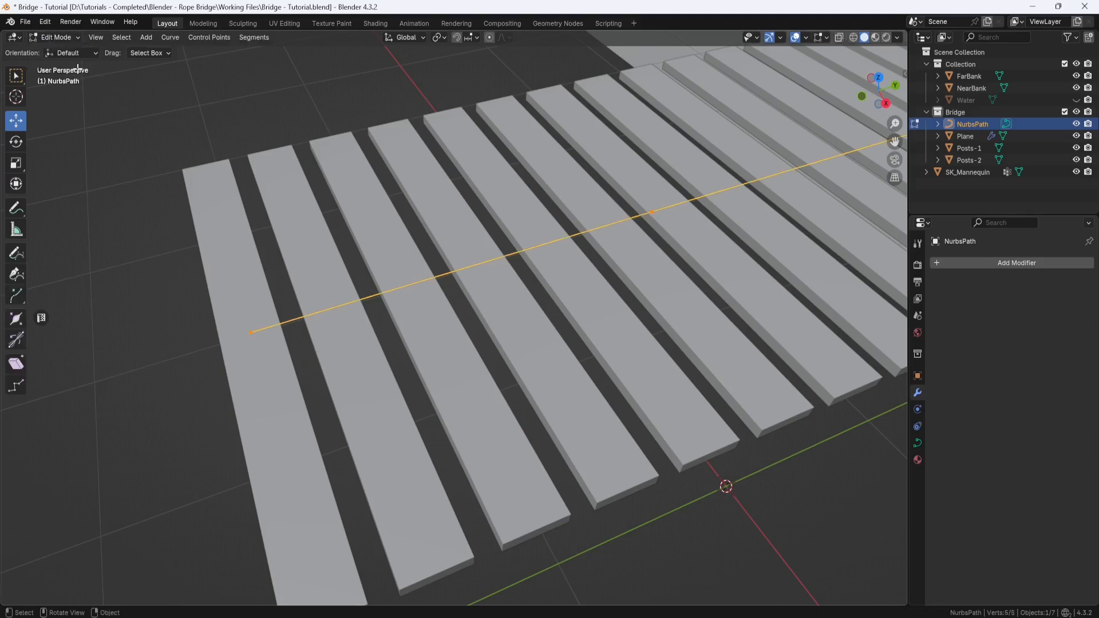
# Scale the whole path along Y by about 3.34 in top view so the planks span both banks.
pyautogui.scroll(-3, 206, 203)
pyautogui.scroll(-3, 206, 203)
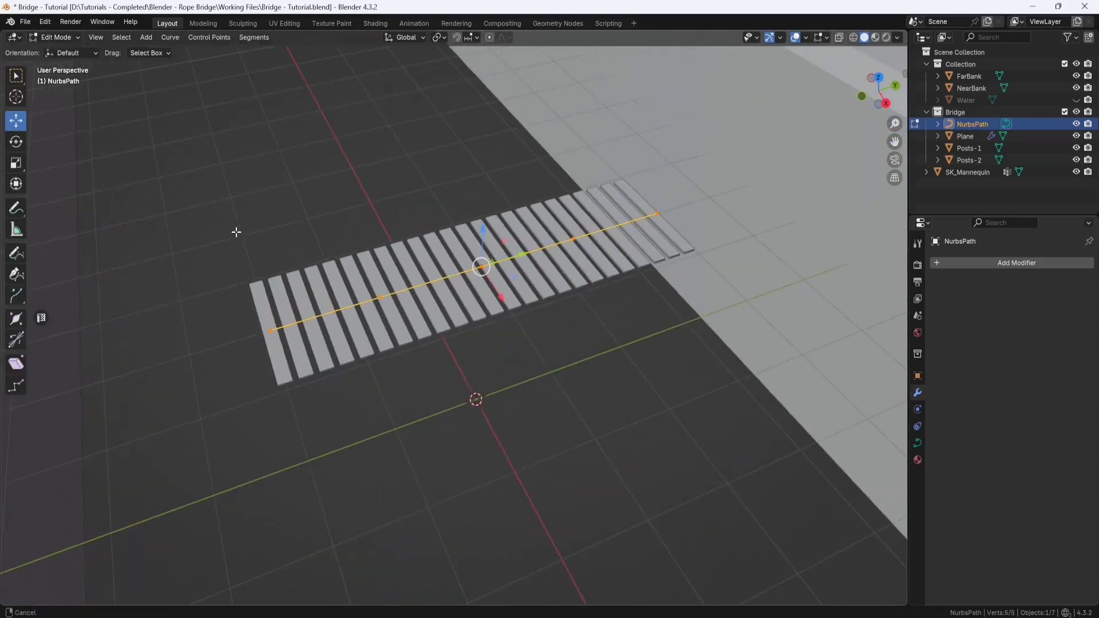
pyautogui.click(16, 164)
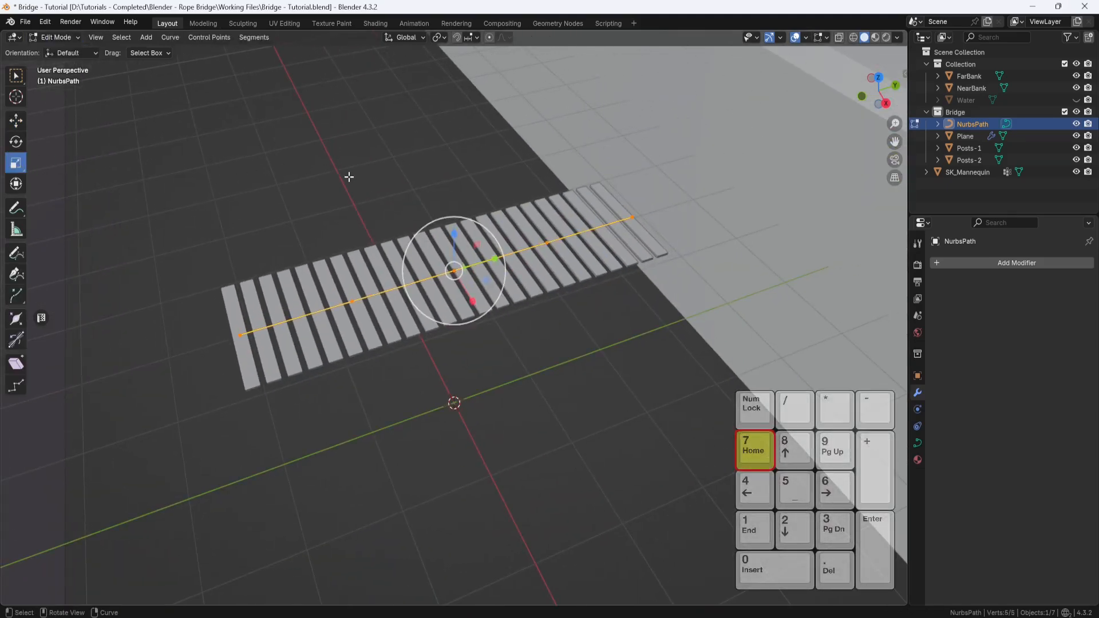
pyautogui.press('KP_7')
pyautogui.scroll(-5, 349, 177)
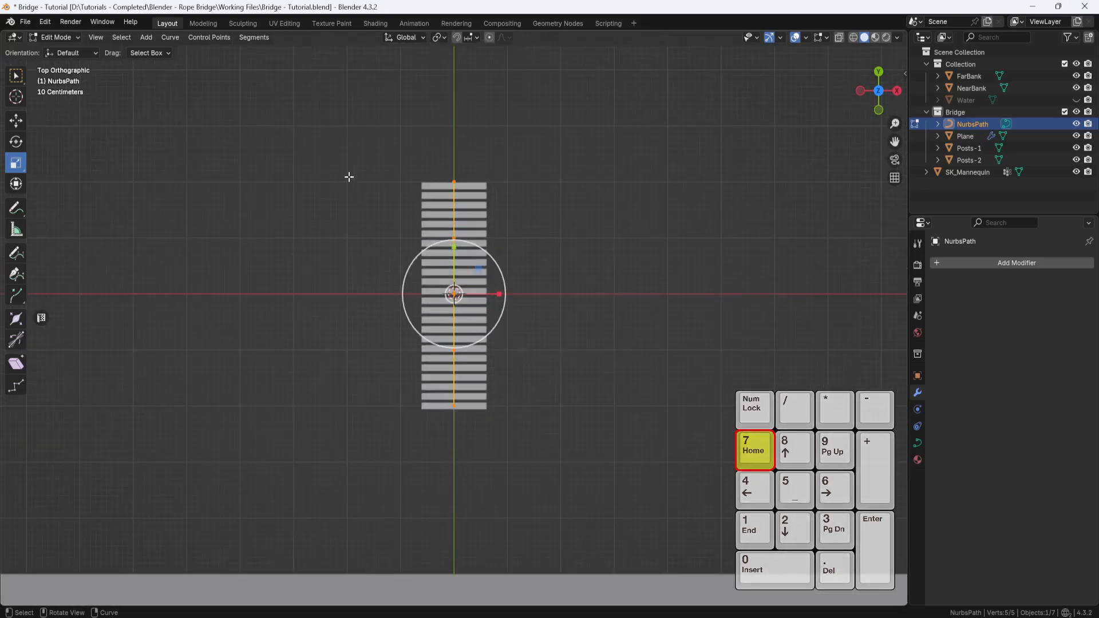
pyautogui.press('s')
pyautogui.press('y')
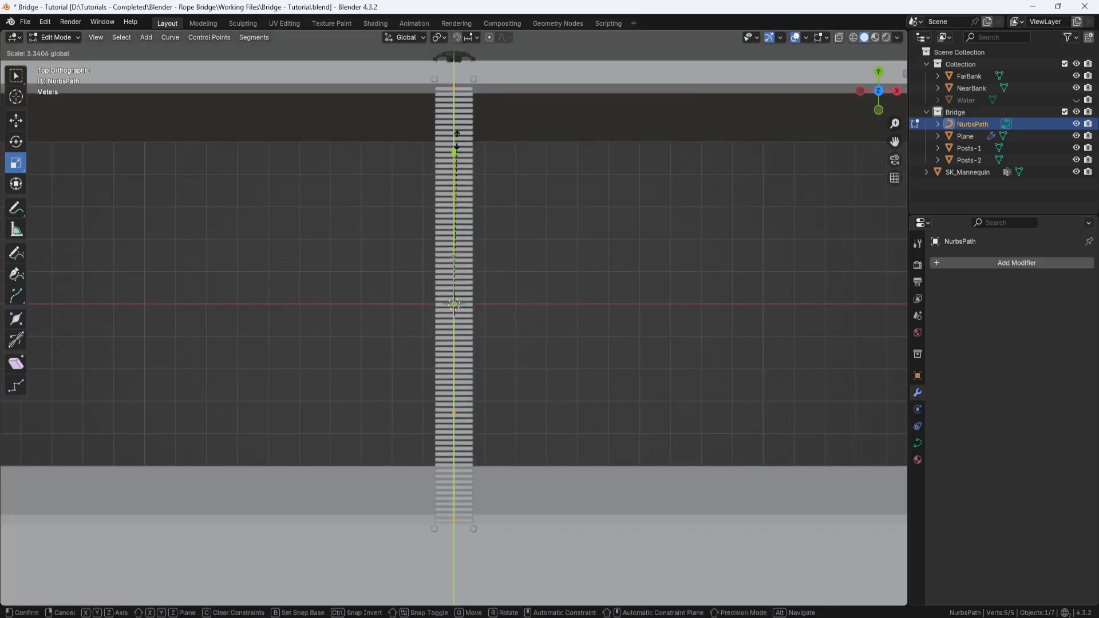
pyautogui.click(456, 139)
# Shift the path about 0.056 m along Y and scale it by about 1.017 along Y to fit between the banks.
pyautogui.click(17, 121)
pyautogui.moveTo(454, 258); pyautogui.dragTo(454, 252)
pyautogui.moveTo(454, 252); pyautogui.dragTo(351, 309, button='middle')
pyautogui.scroll(3, 350, 309)
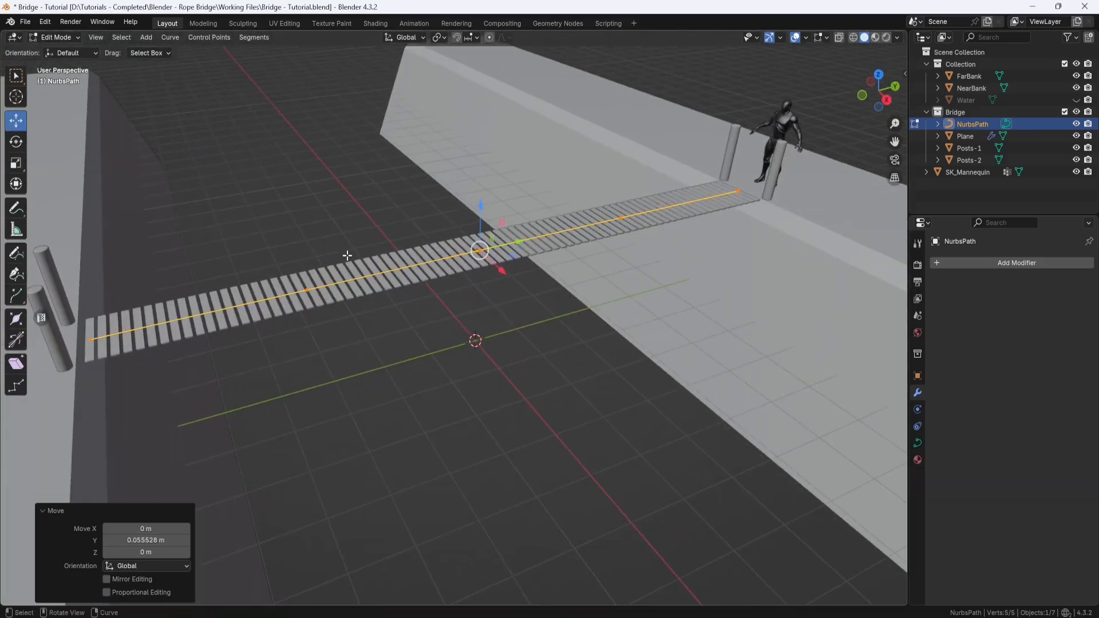
pyautogui.click(18, 165)
pyautogui.moveTo(500, 242); pyautogui.dragTo(518, 239)
# Lower the path's three middle control points in the right side view, with the centre one lowest, to make the bridge sag.
pyautogui.moveTo(518, 239); pyautogui.dragTo(656, 304, button='middle')
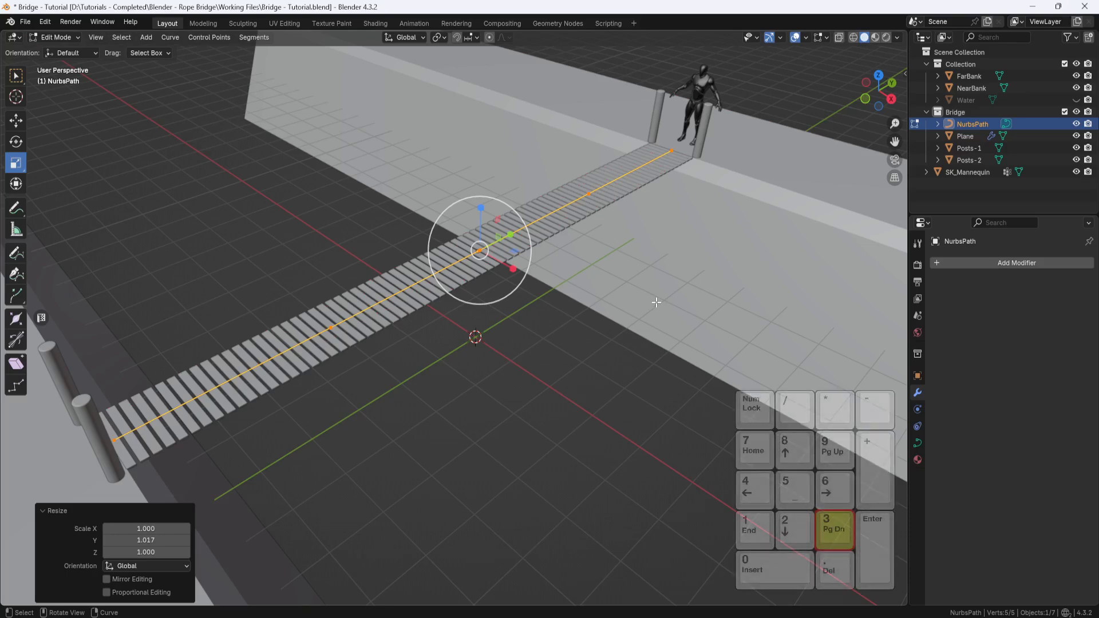
pyautogui.press('KP_3')
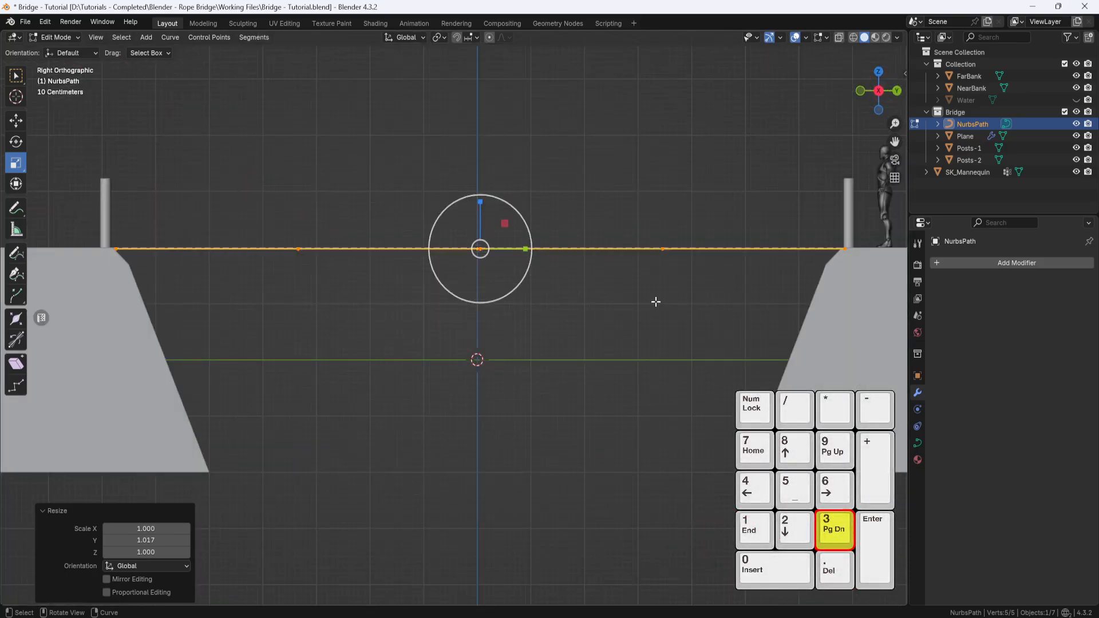
pyautogui.click(16, 122)
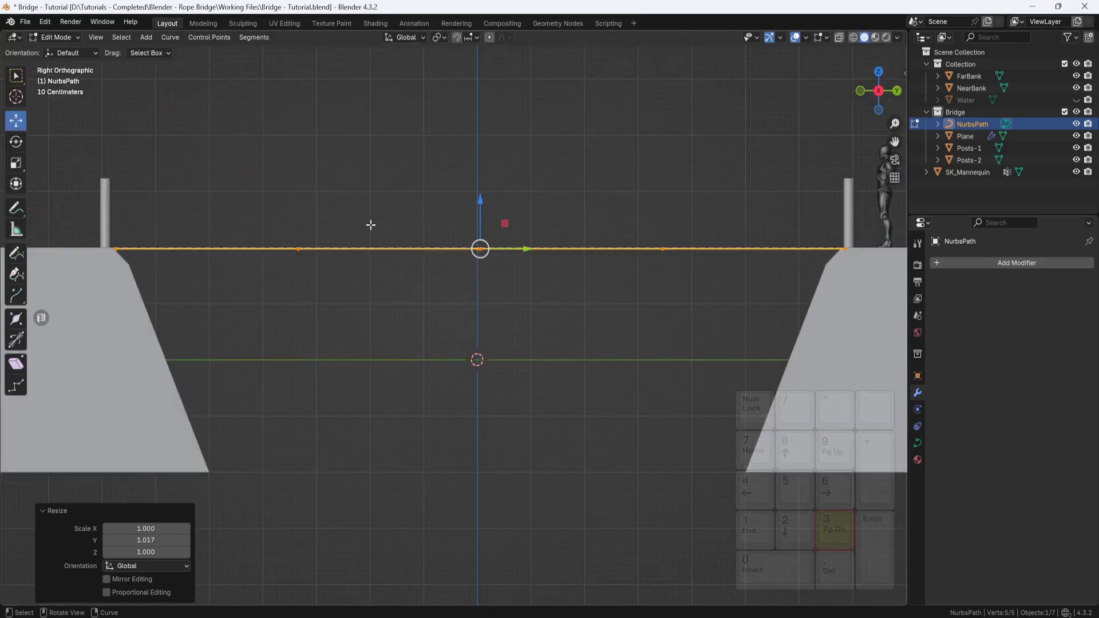
pyautogui.moveTo(675, 212); pyautogui.dragTo(287, 299)
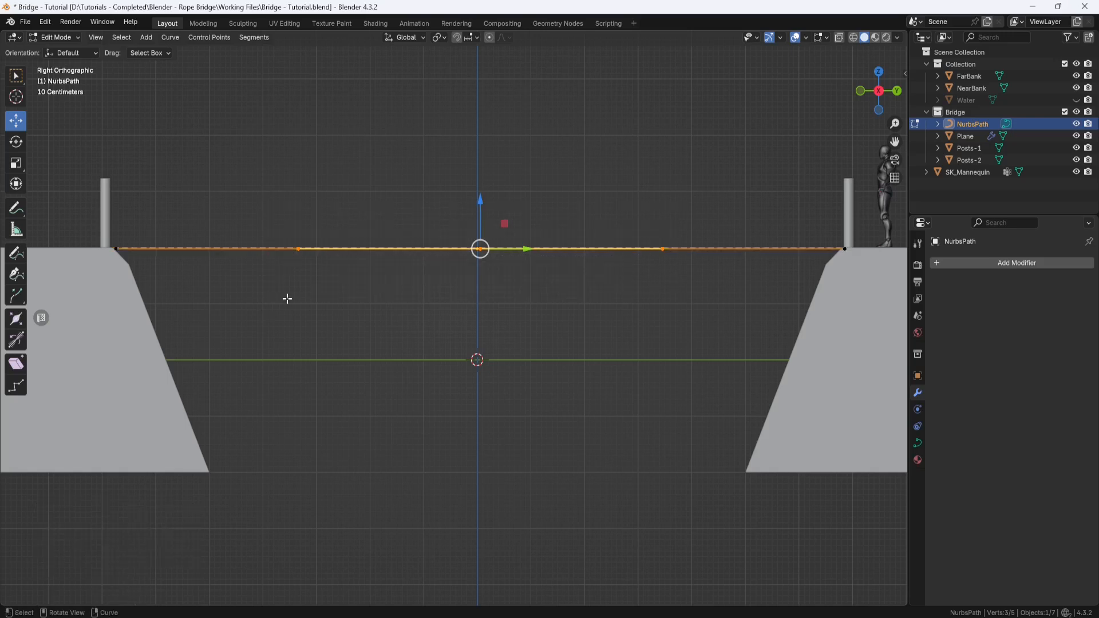
pyautogui.moveTo(479, 203); pyautogui.dragTo(481, 252)
pyautogui.click(480, 280)
pyautogui.moveTo(702, 225); pyautogui.dragTo(269, 323)
pyautogui.moveTo(480, 237); pyautogui.dragTo(479, 245)
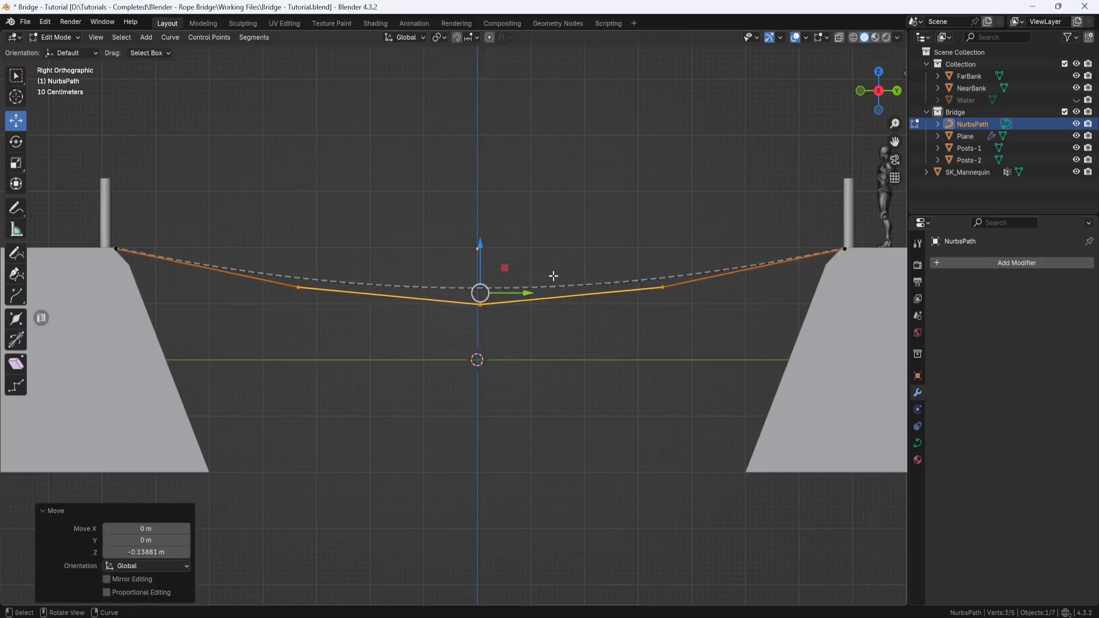
# Deepen the bridge's sag by lowering the path's middle control points further, and return to Object Mode.
pyautogui.moveTo(553, 276); pyautogui.dragTo(616, 306, button='middle')
pyautogui.moveTo(479, 247); pyautogui.dragTo(480, 255)
pyautogui.moveTo(535, 301); pyautogui.dragTo(496, 310, button='middle')
pyautogui.click(479, 309)
pyautogui.moveTo(480, 255); pyautogui.dragTo(479, 263)
pyautogui.moveTo(465, 309); pyautogui.dragTo(549, 343, button='middle')
pyautogui.scroll(6, 469, 343)
pyautogui.click(55, 37)
pyautogui.click(55, 50)
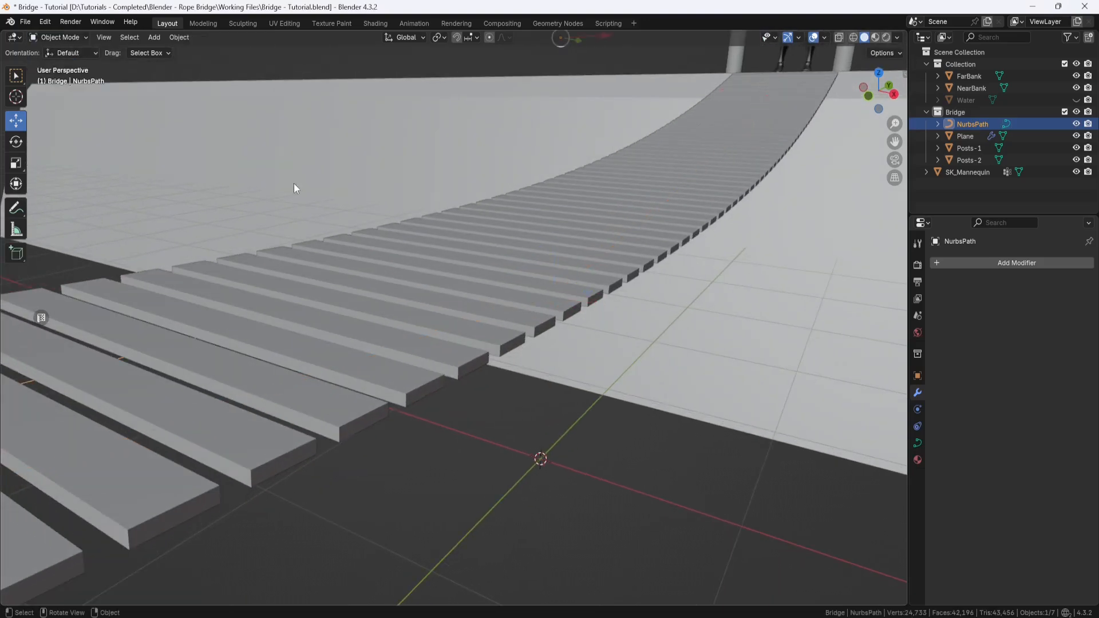
# Add a Bevel modifier to the planks with an amount of 0.003 m and 2 segments.
pyautogui.click(504, 336)
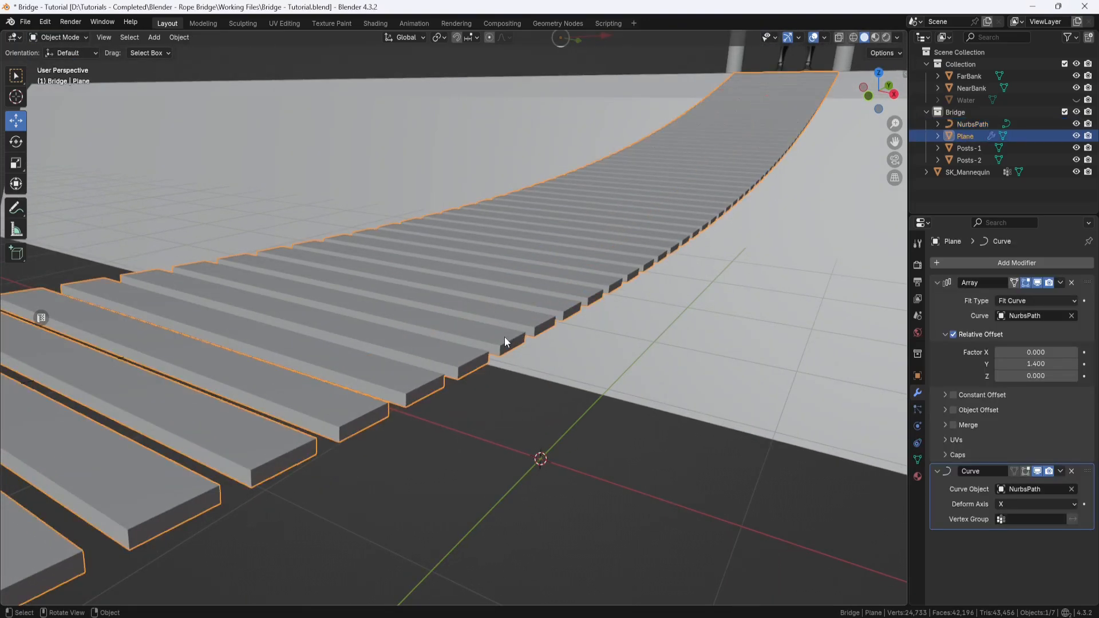
pyautogui.click(995, 263)
pyautogui.moveTo(994, 261)
pyautogui.moveTo(966, 249)
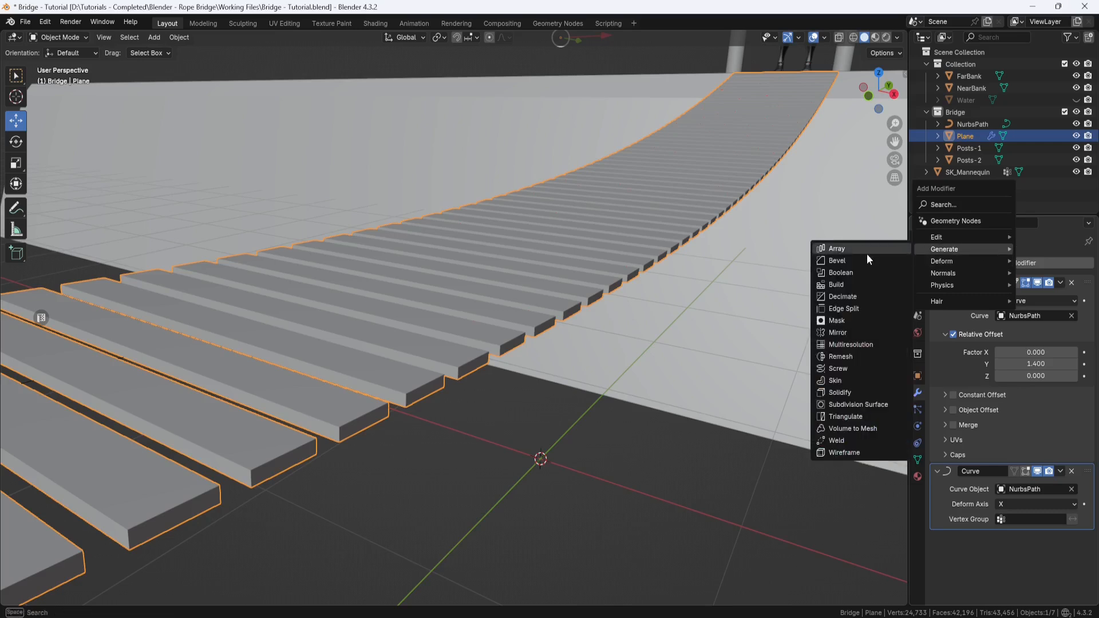
pyautogui.click(850, 259)
pyautogui.scroll(-3, 1025, 429)
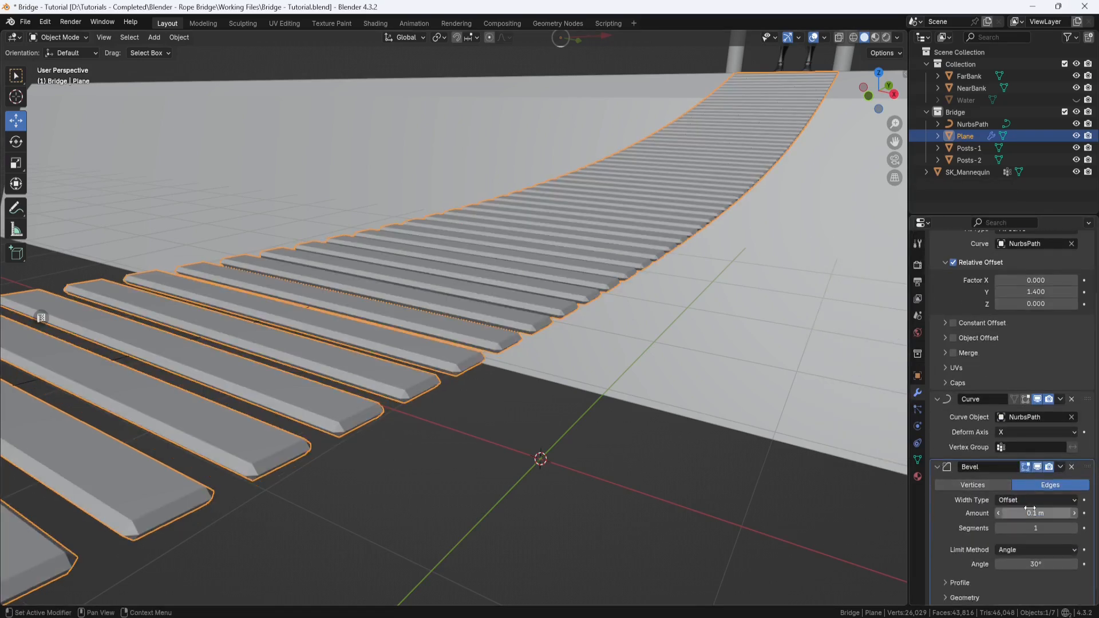
pyautogui.click(1027, 512)
pyautogui.write('.003')
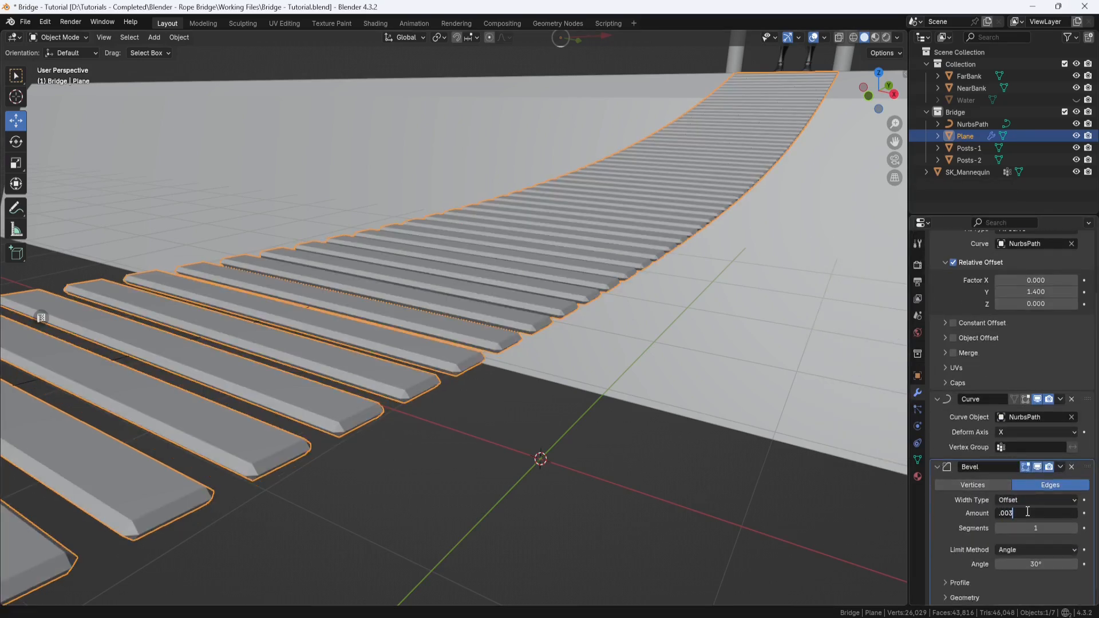
pyautogui.press('Return')
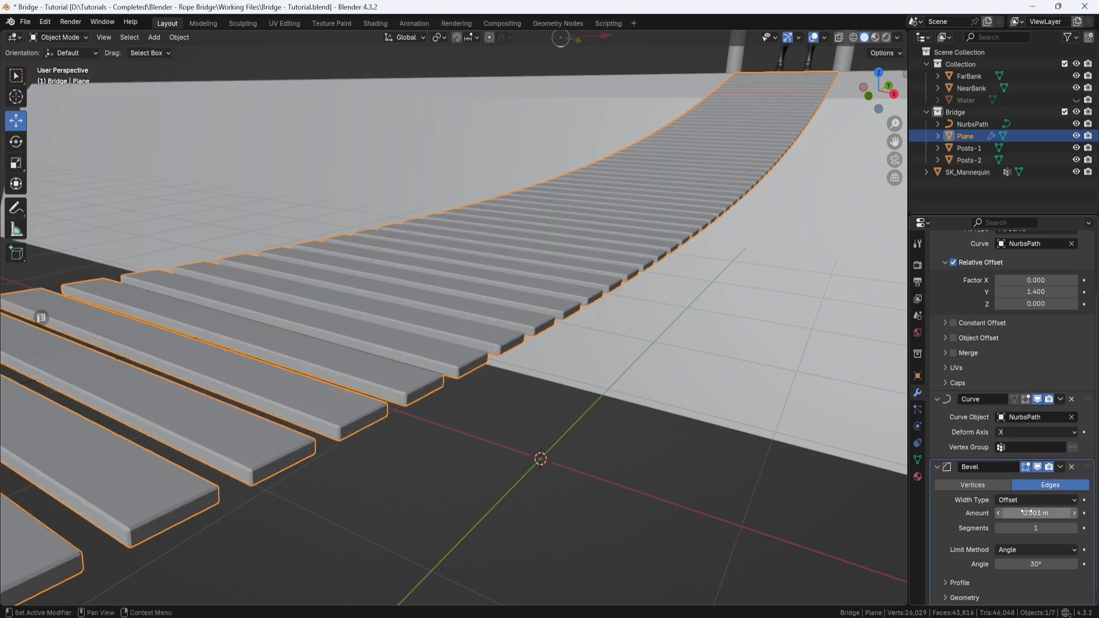
pyautogui.click(1071, 528)
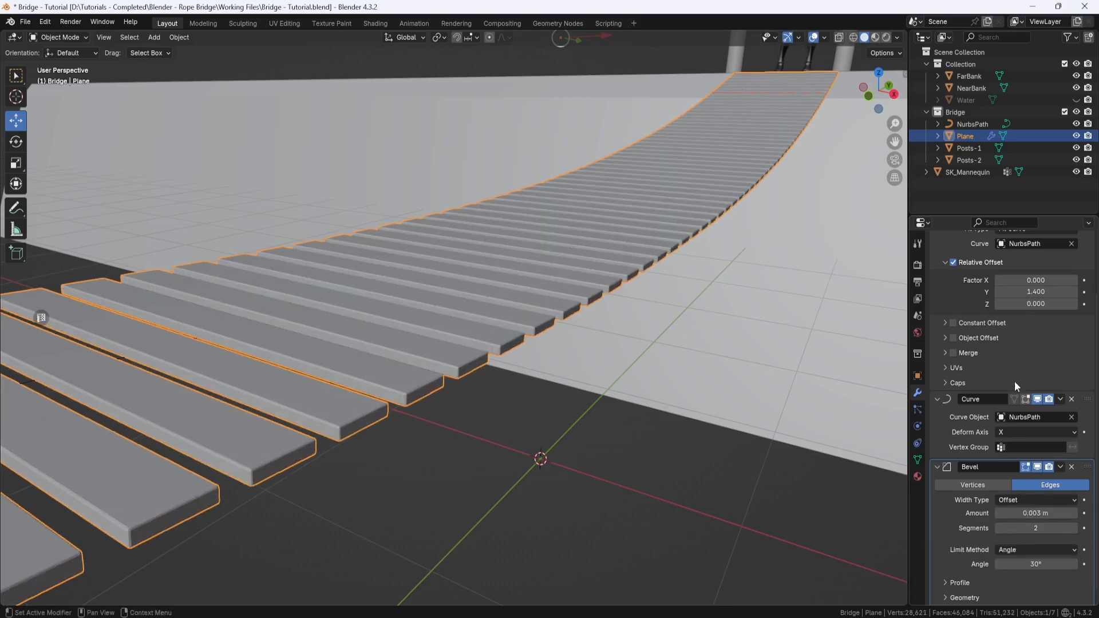
# Apply the planks' Array, Curve and Bevel modifiers in that order.
pyautogui.scroll(3, 1012, 359)
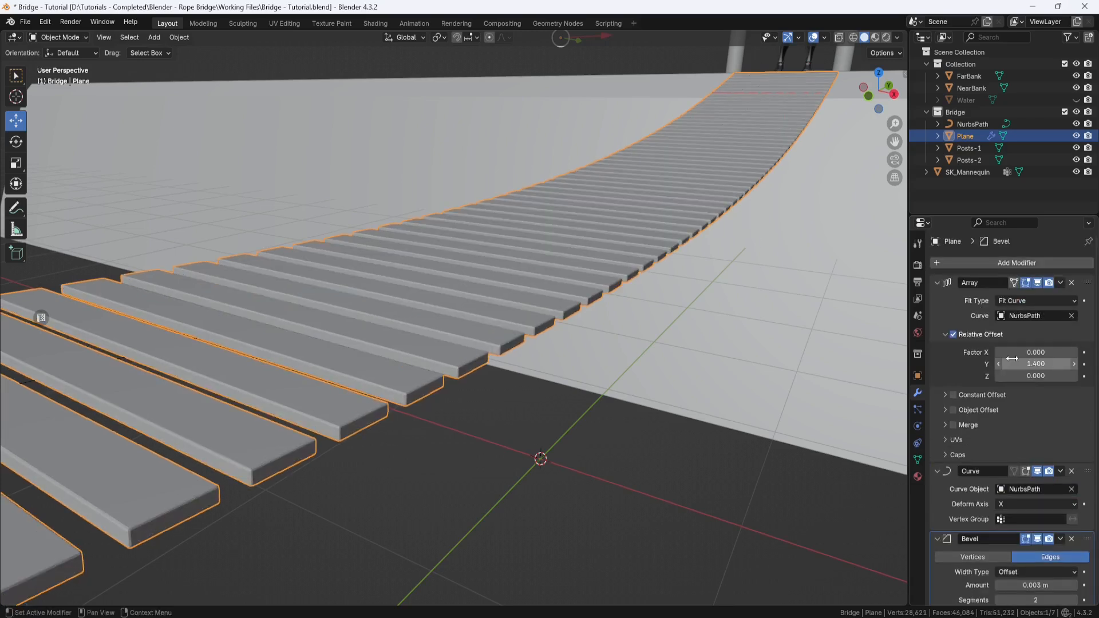
pyautogui.click(1060, 283)
pyautogui.click(1022, 295)
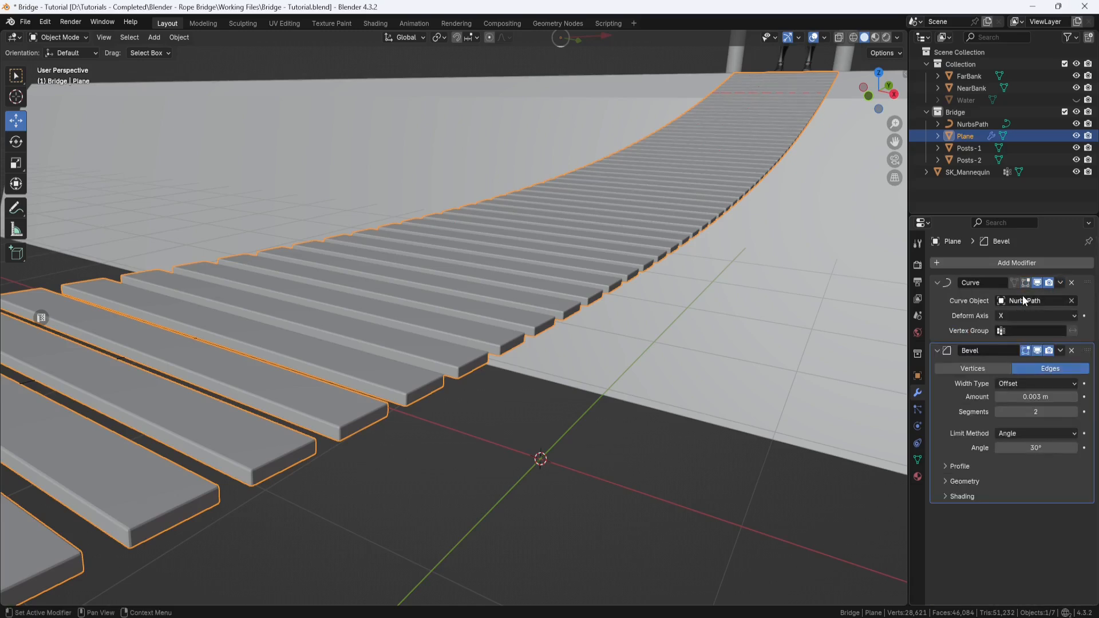
pyautogui.click(1060, 284)
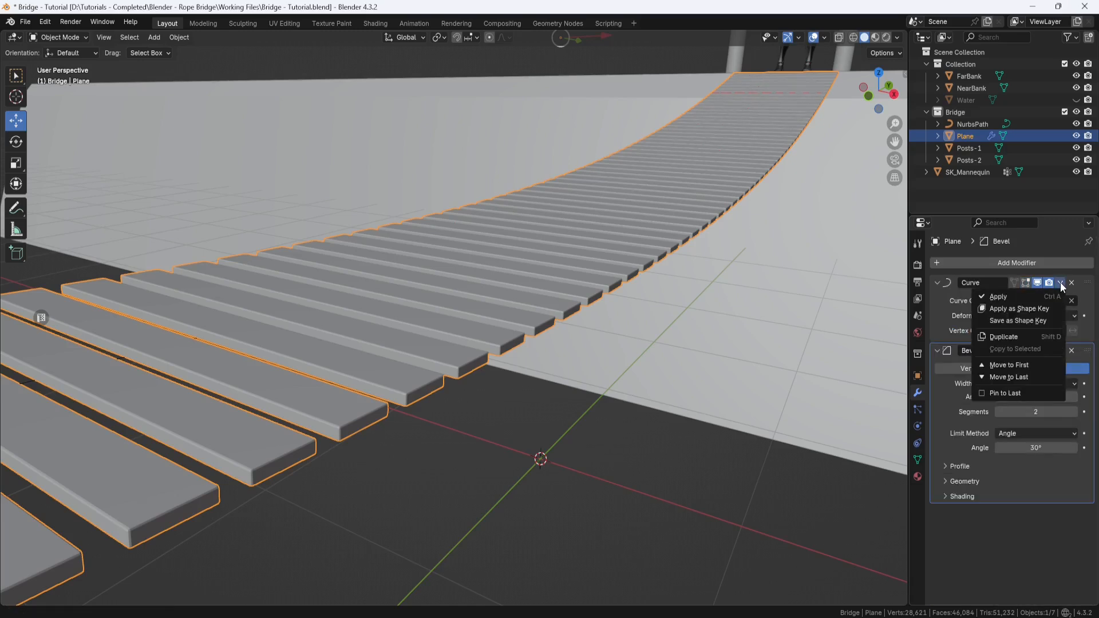
pyautogui.click(1011, 296)
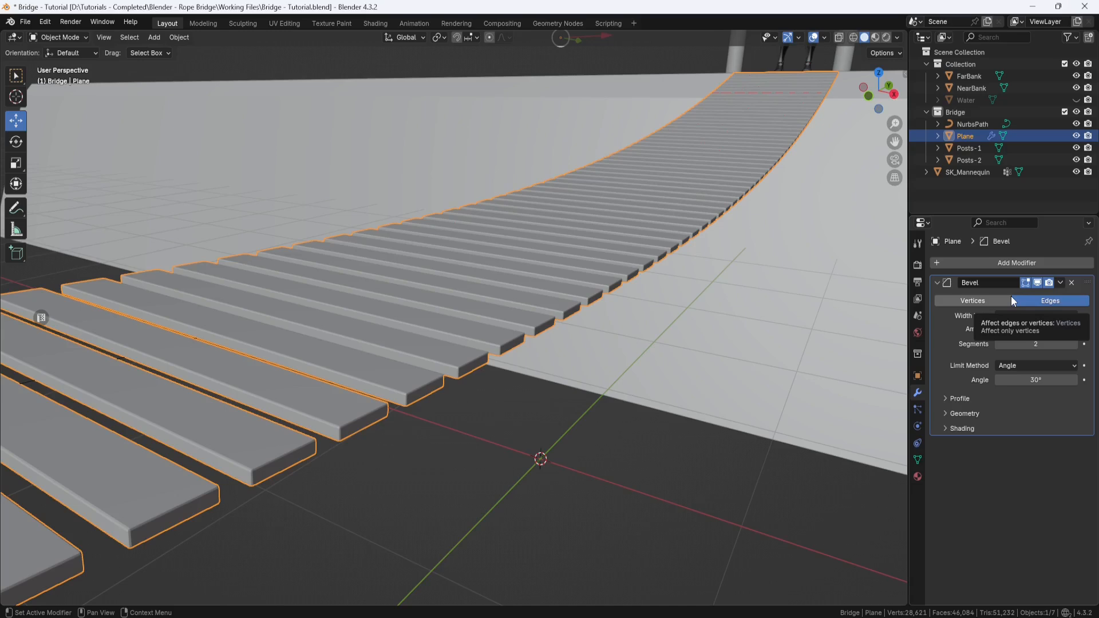
pyautogui.click(1060, 283)
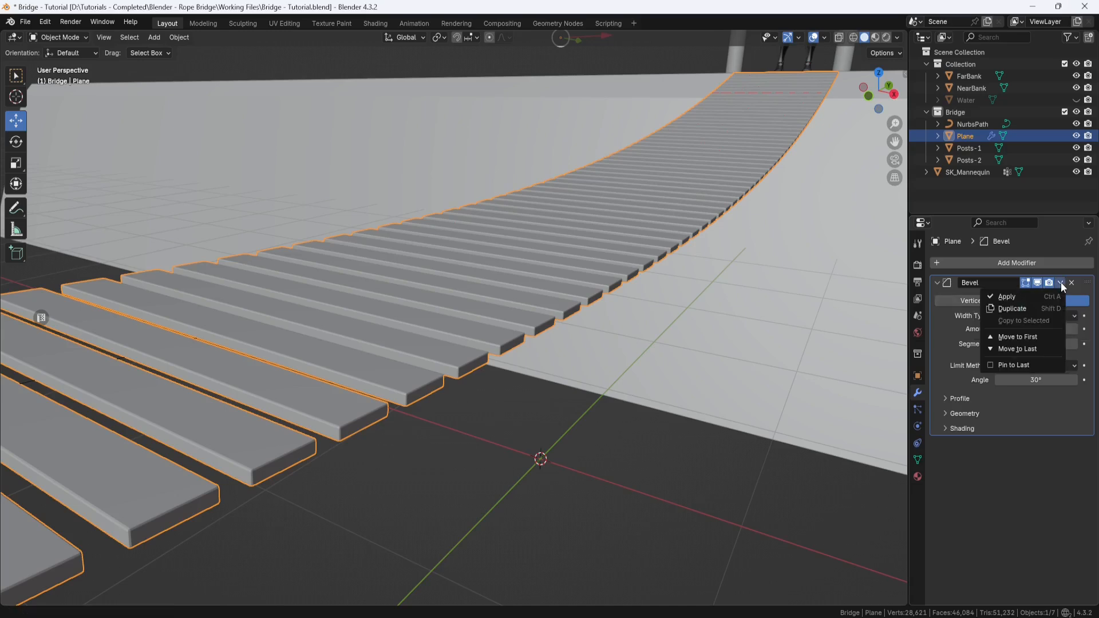
pyautogui.click(1023, 296)
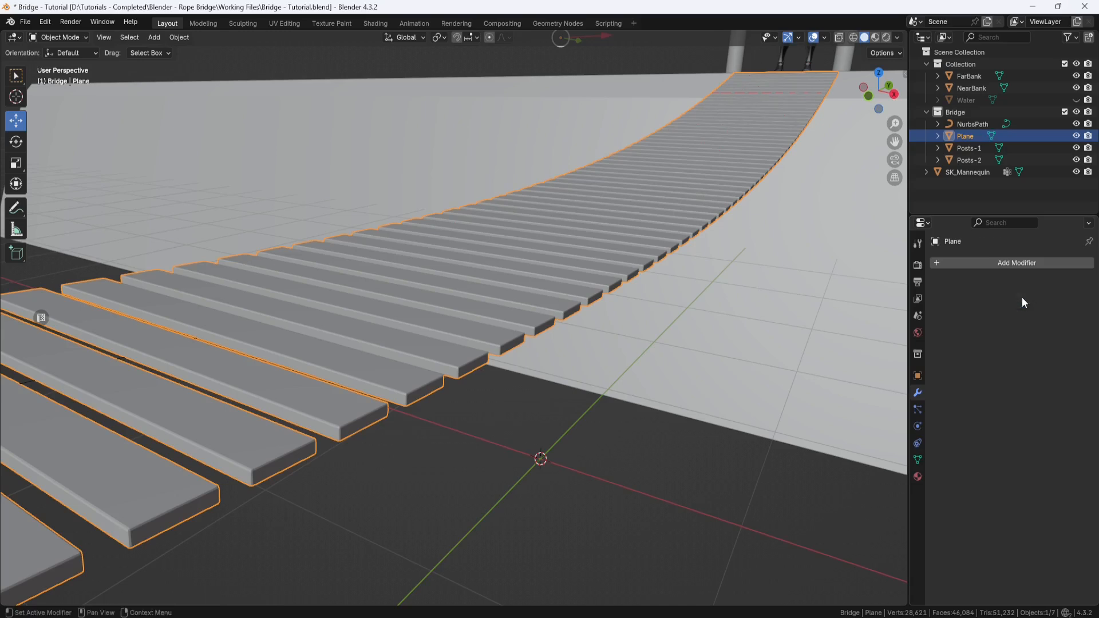
# Convert the planks object to a mesh and rename it Bridge.
pyautogui.rightClick(685, 269)
pyautogui.moveTo(686, 260)
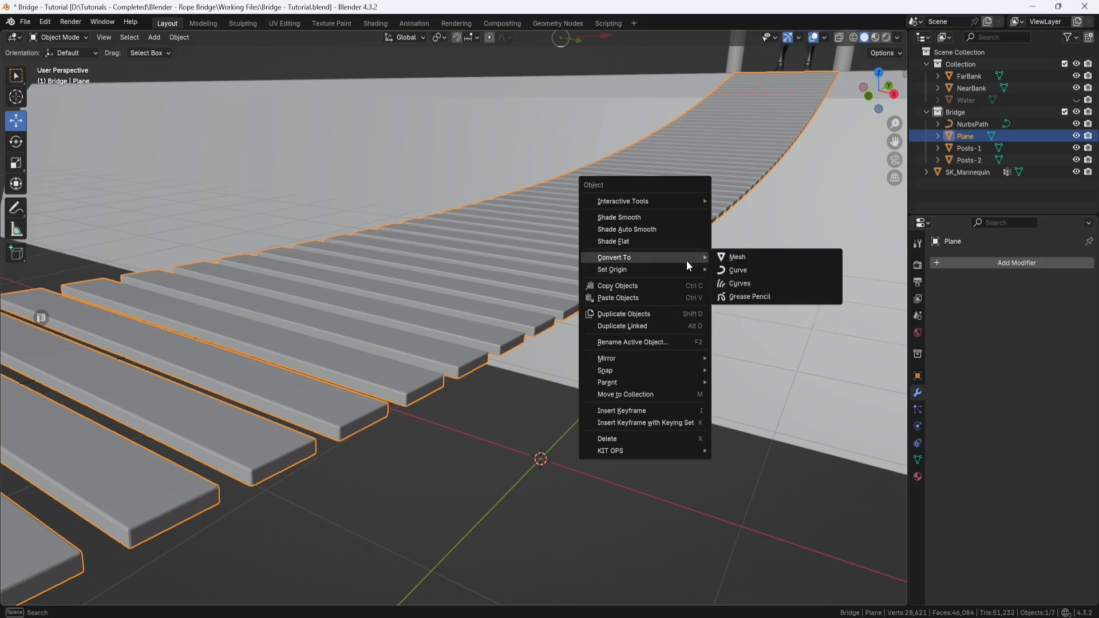
pyautogui.click(735, 258)
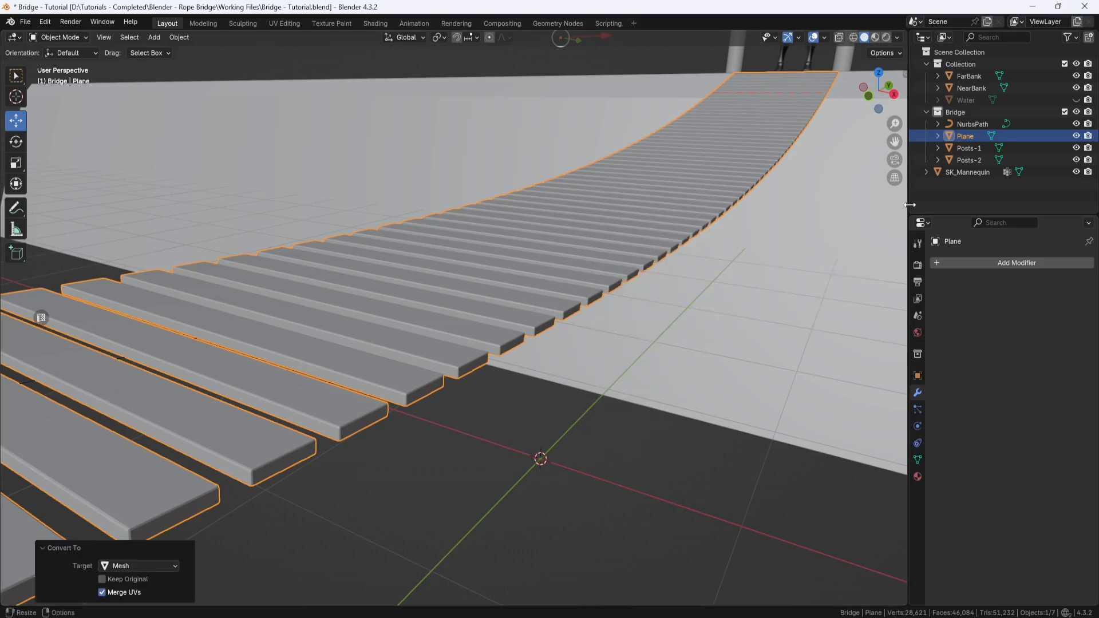
pyautogui.press('F2')
pyautogui.write('Bridge')
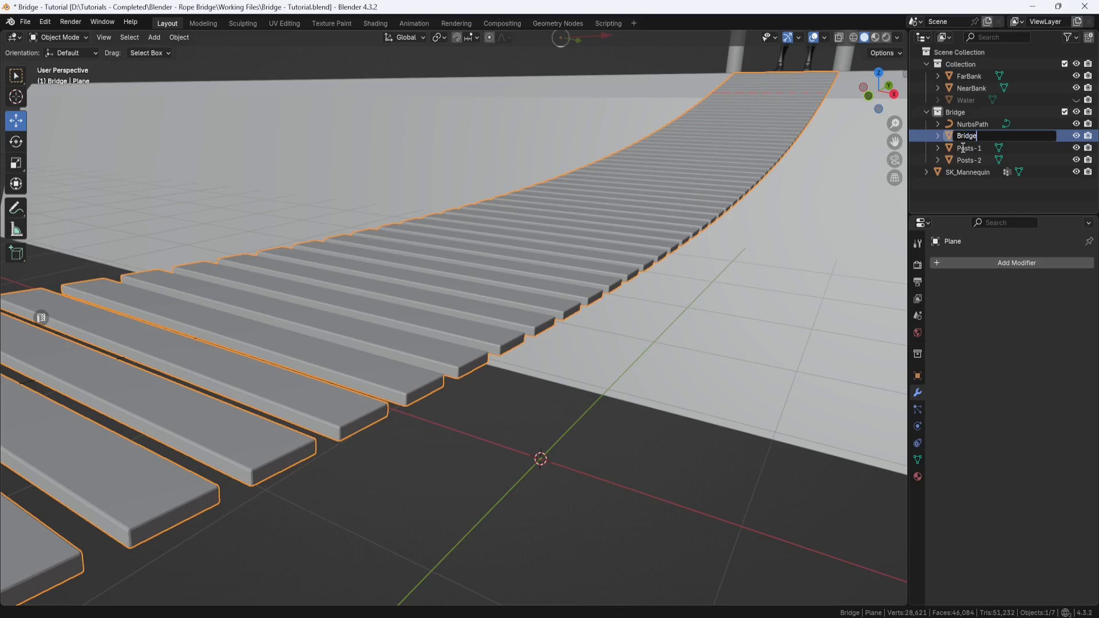
pyautogui.press('Return')
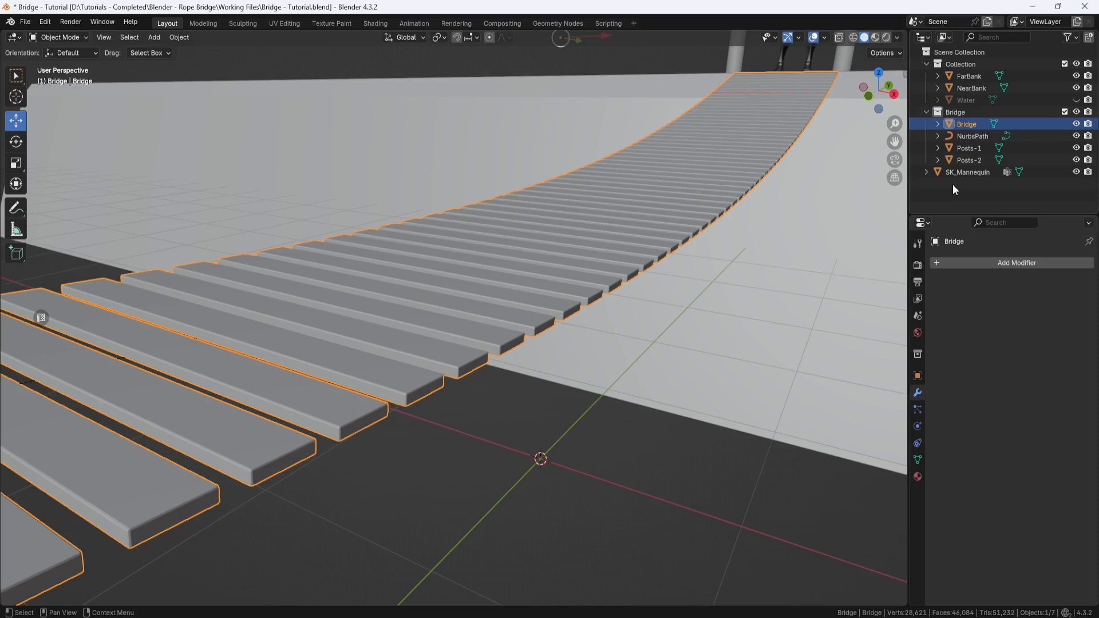
# Convert the NurbsPath to a curve and give it a round bevel depth of 0.014 m to form a rope.
pyautogui.moveTo(679, 224); pyautogui.dragTo(617, 256, button='middle')
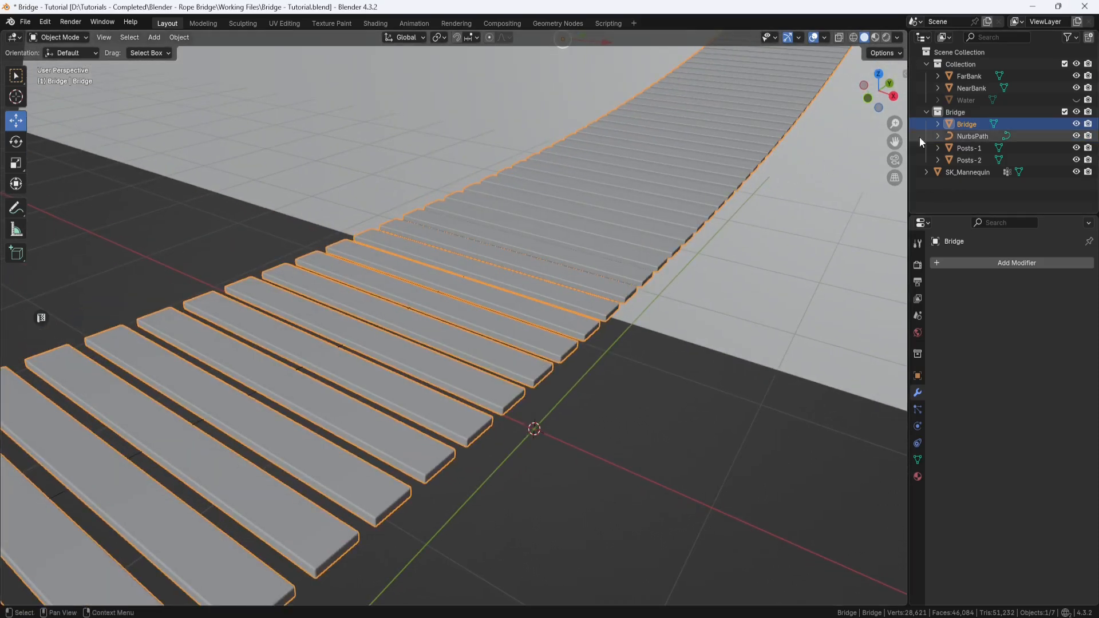
pyautogui.click(980, 135)
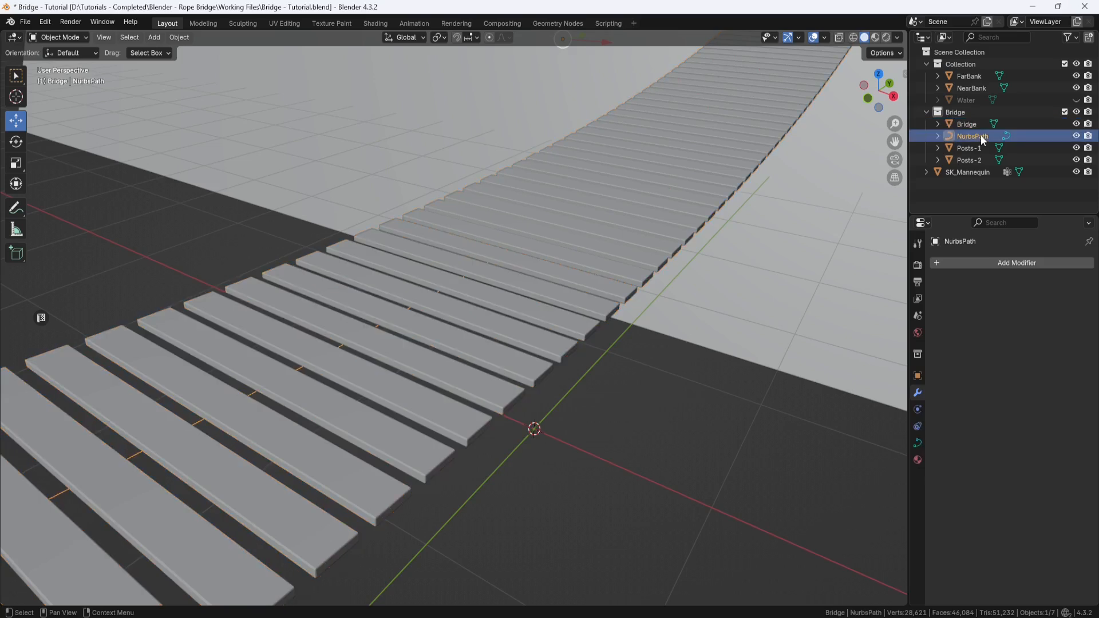
pyautogui.rightClick(698, 310)
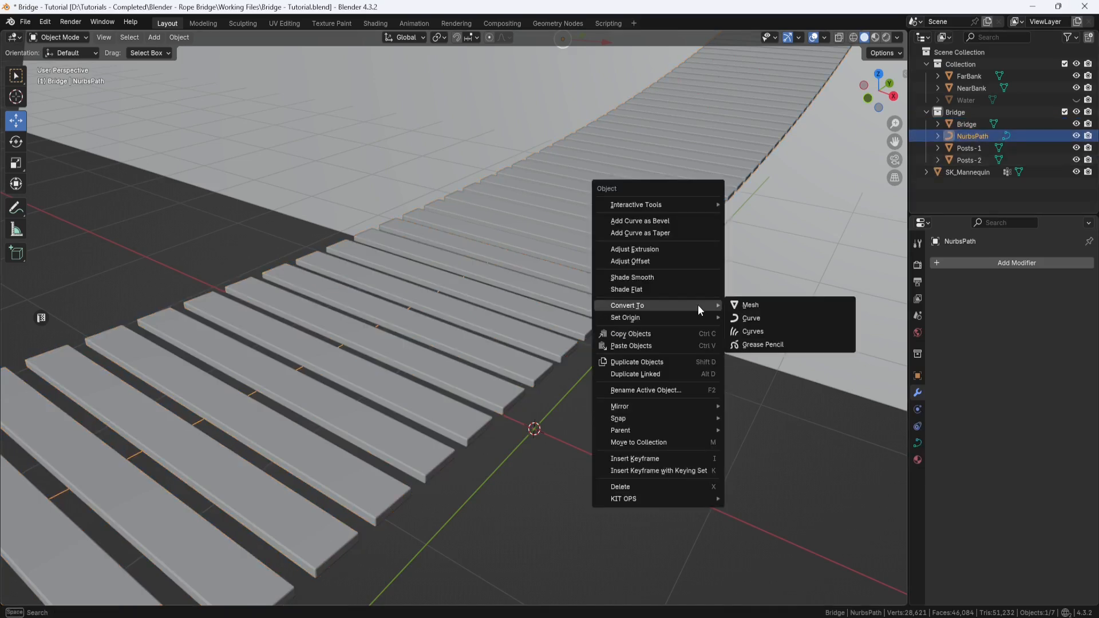
pyautogui.click(751, 320)
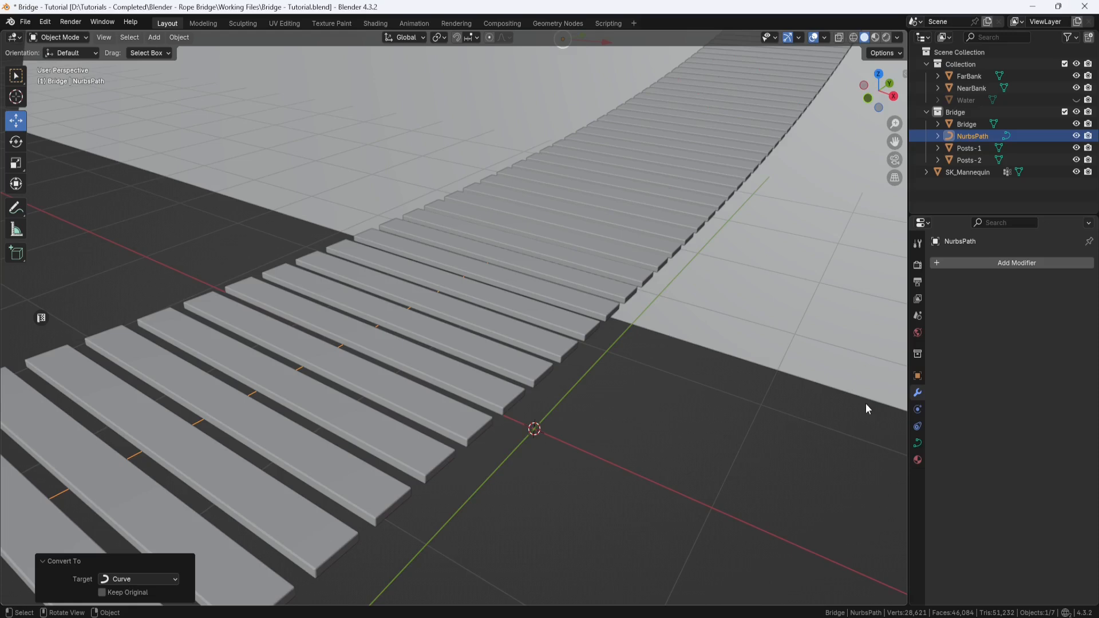
pyautogui.click(918, 444)
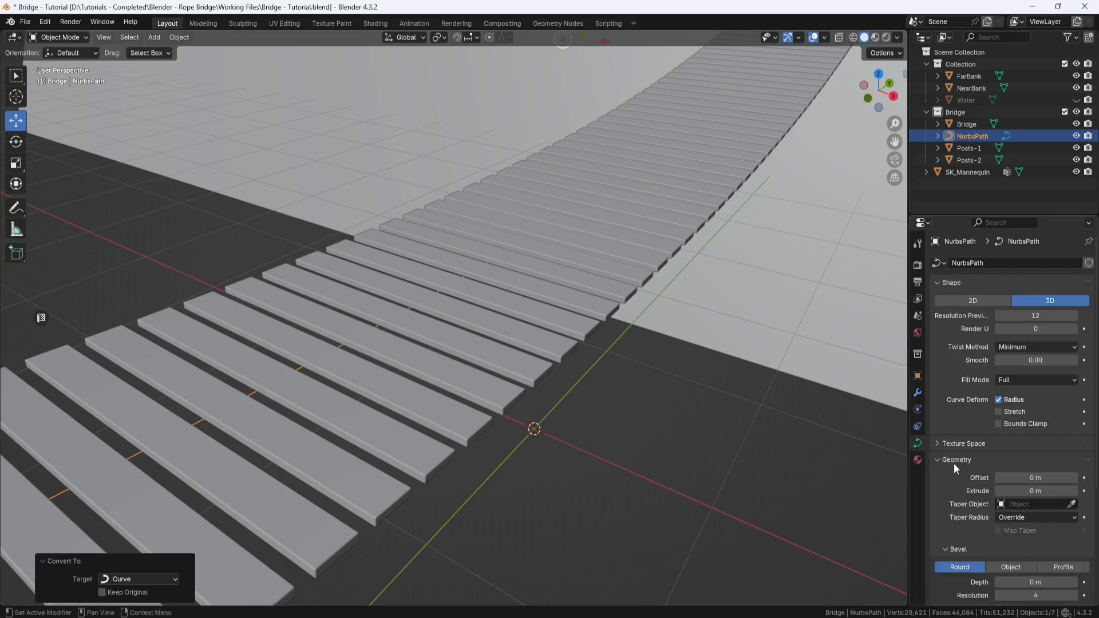
pyautogui.scroll(-4, 954, 462)
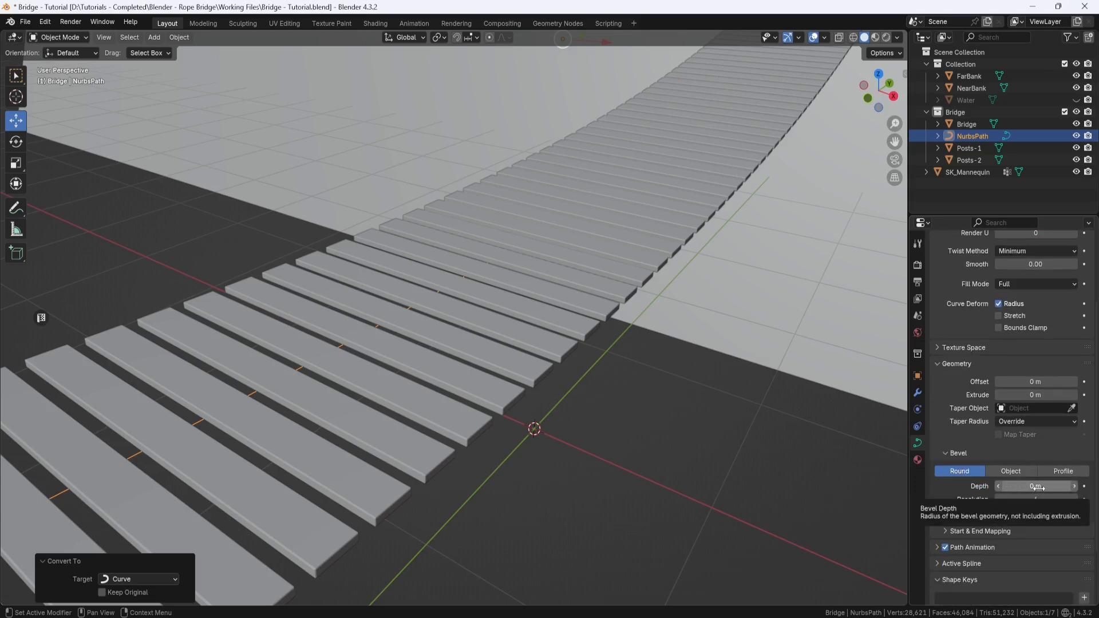
pyautogui.click(1039, 487)
pyautogui.write('.014')
pyautogui.press('Return')
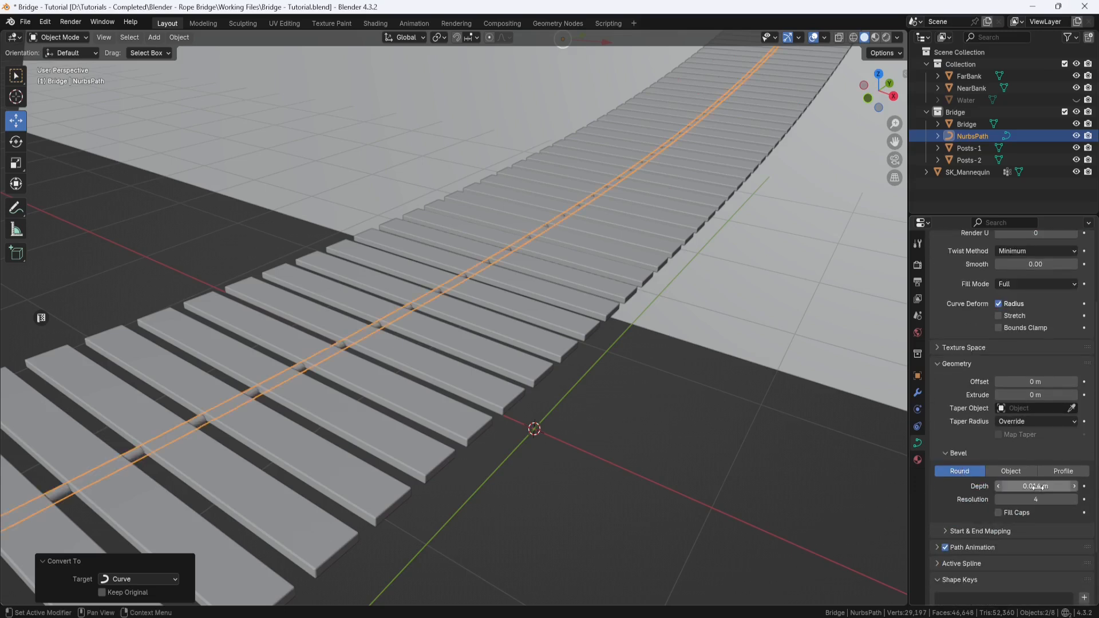
# Convert the rope curve to a mesh and set its origin to its geometry.
pyautogui.moveTo(818, 460); pyautogui.dragTo(681, 390, button='middle')
pyautogui.rightClick(681, 391)
pyautogui.moveTo(681, 390)
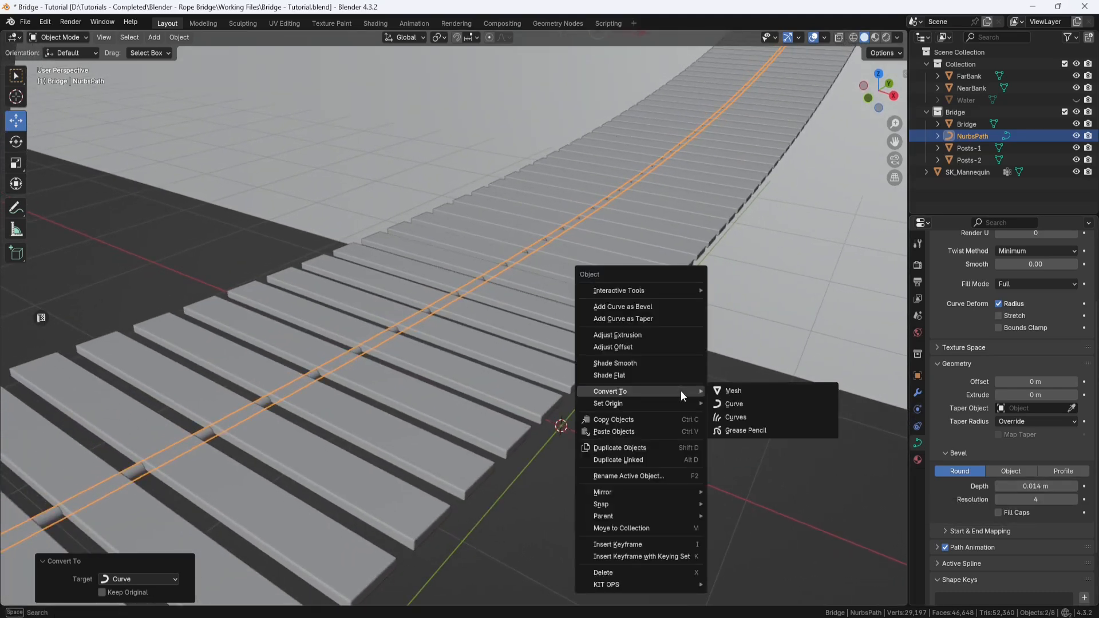
pyautogui.click(730, 391)
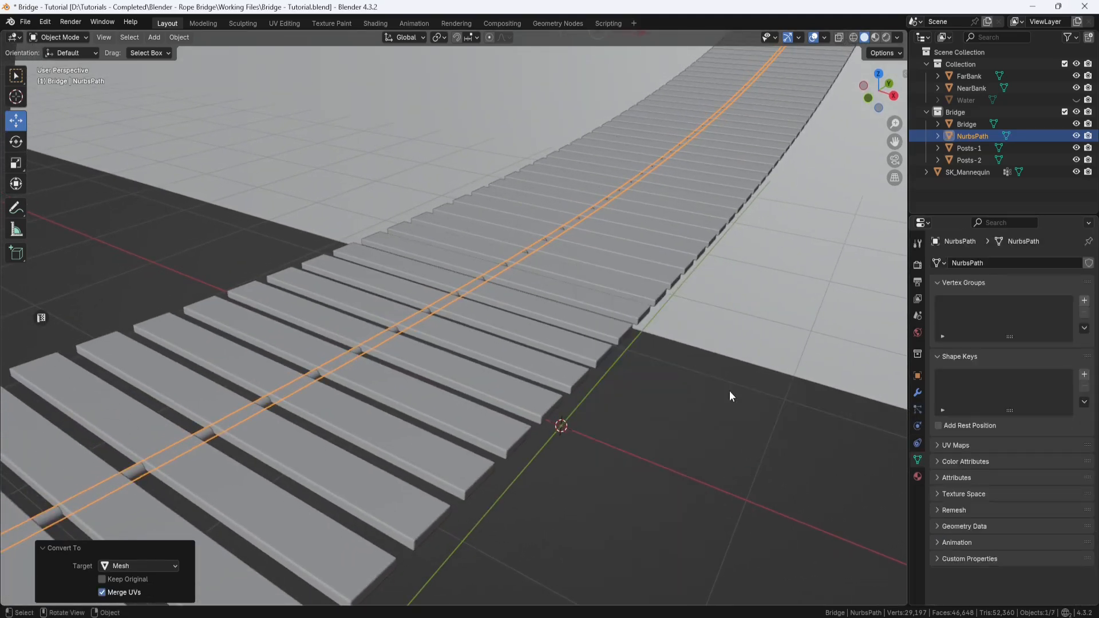
pyautogui.rightClick(729, 392)
pyautogui.moveTo(729, 403)
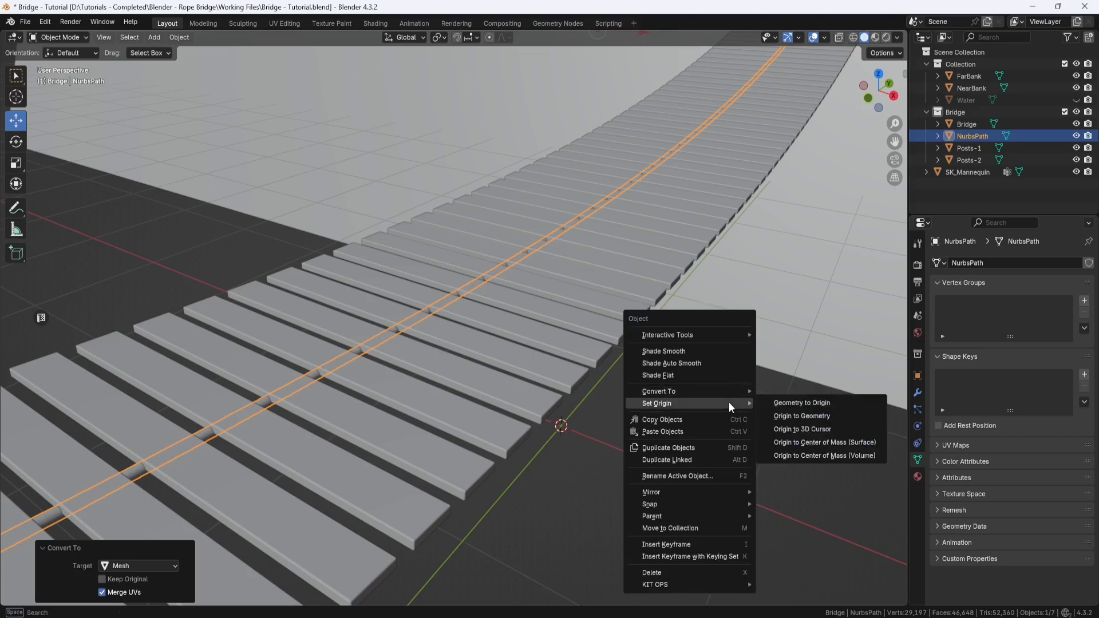
pyautogui.click(795, 414)
# Lower the rope about 0.014 m along Z so it runs just beneath the planks.
pyautogui.moveTo(739, 363); pyautogui.dragTo(515, 279, button='middle')
pyautogui.scroll(3, 562, 233)
pyautogui.scroll(-2, 562, 232)
pyautogui.moveTo(634, 51); pyautogui.dragTo(631, 61)
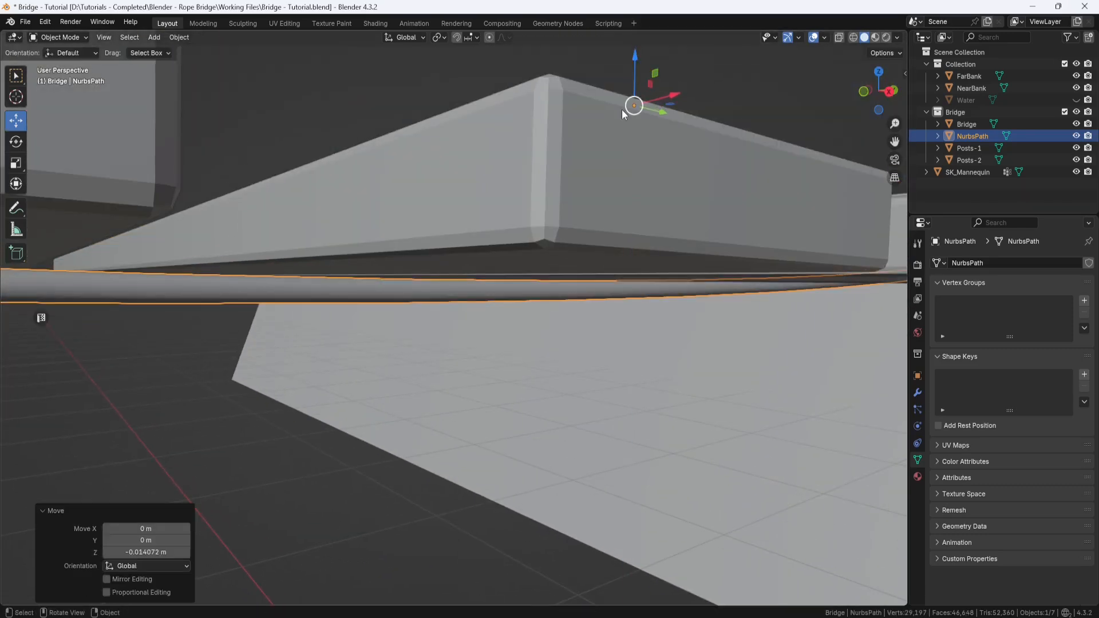
# Move the rope about 0.51 m along X toward one edge of the planks.
pyautogui.scroll(-4, 622, 112)
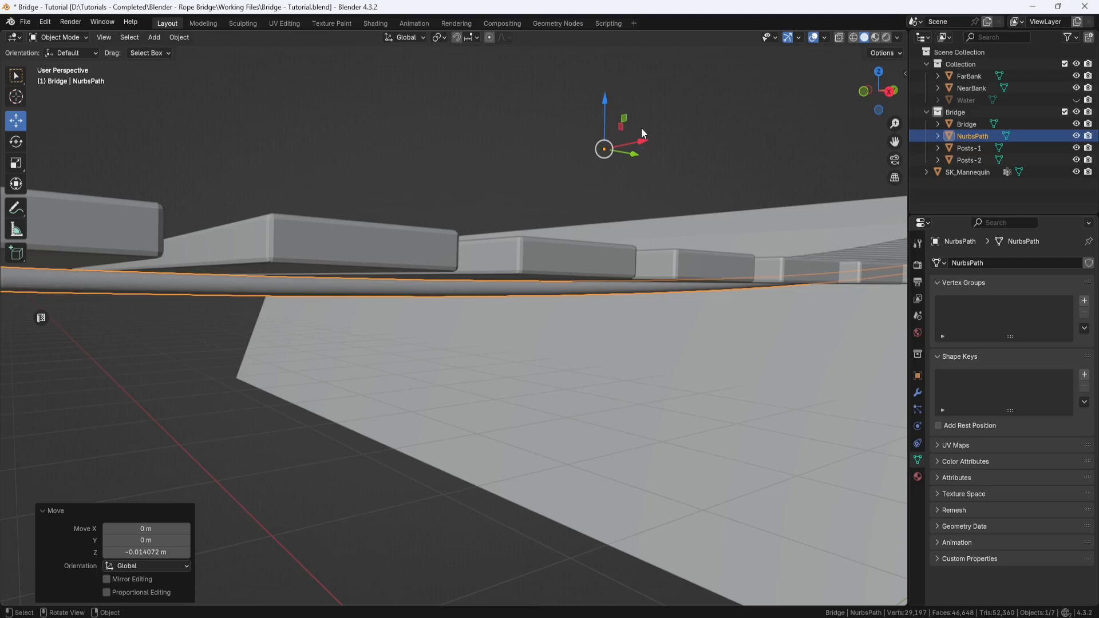
pyautogui.scroll(-3, 641, 128)
pyautogui.moveTo(634, 142); pyautogui.dragTo(452, 254, button='middle')
pyautogui.press('g')
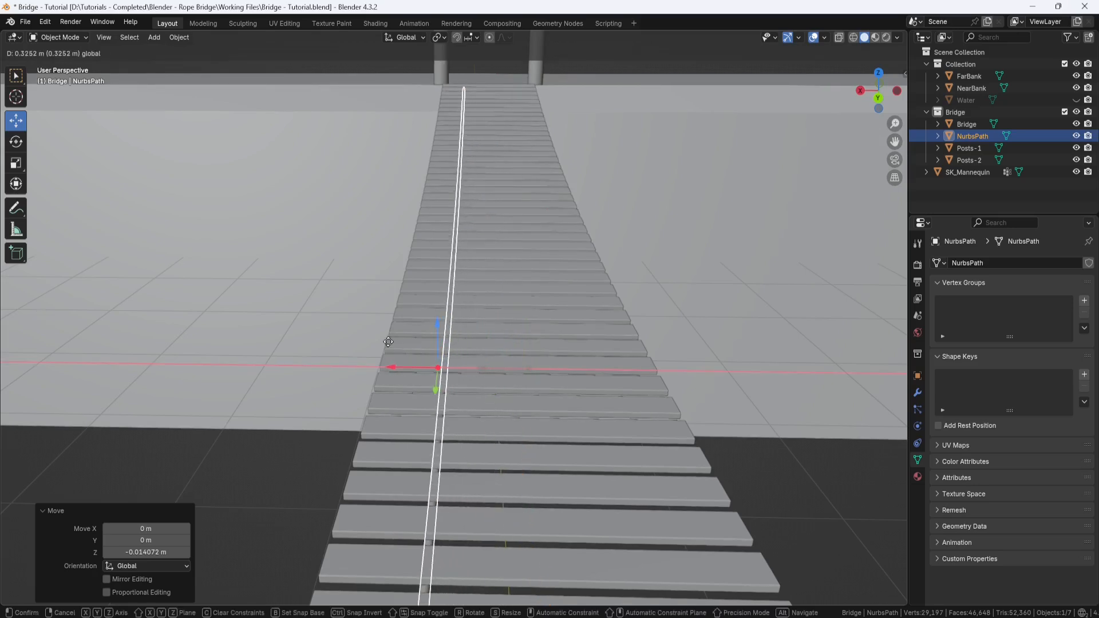
pyautogui.click(338, 310)
pyautogui.moveTo(448, 332); pyautogui.dragTo(473, 323, button='middle')
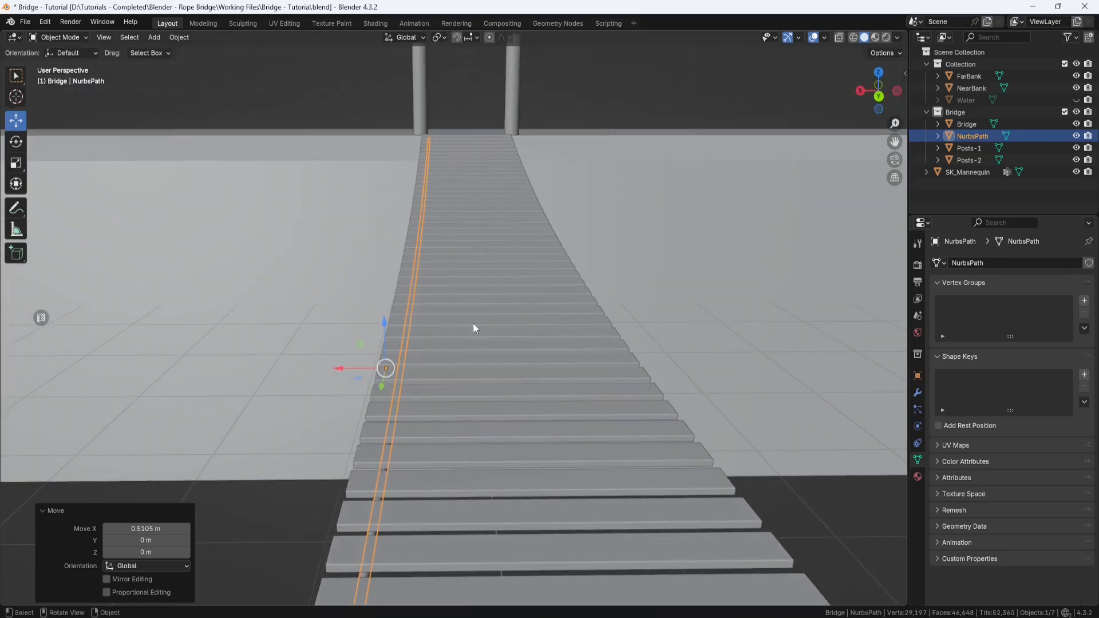
# Set the rope's origin to the 3D cursor at the bridge's centre.
pyautogui.rightClick(427, 139)
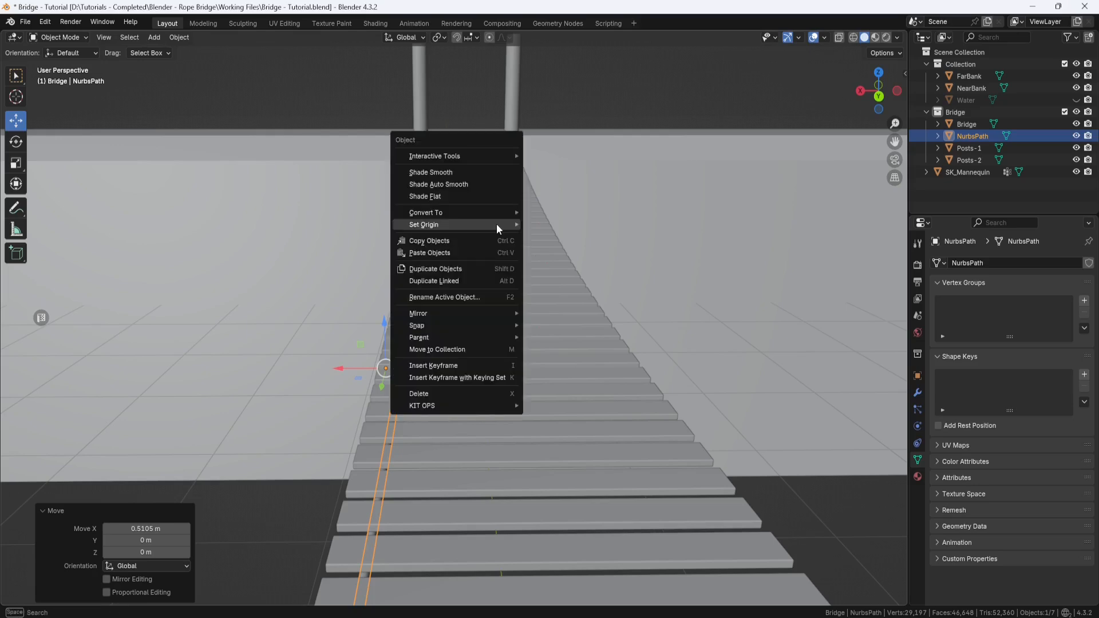
pyautogui.moveTo(496, 224)
pyautogui.click(569, 250)
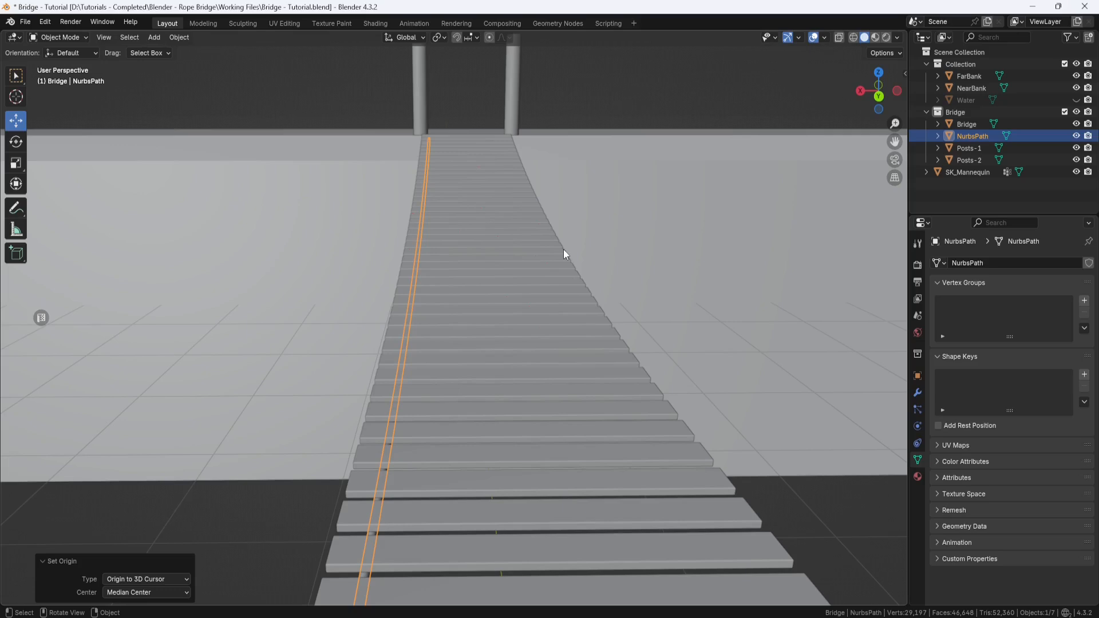
# Add a Mirror modifier to the rope.
pyautogui.moveTo(564, 249); pyautogui.dragTo(490, 282, button='middle')
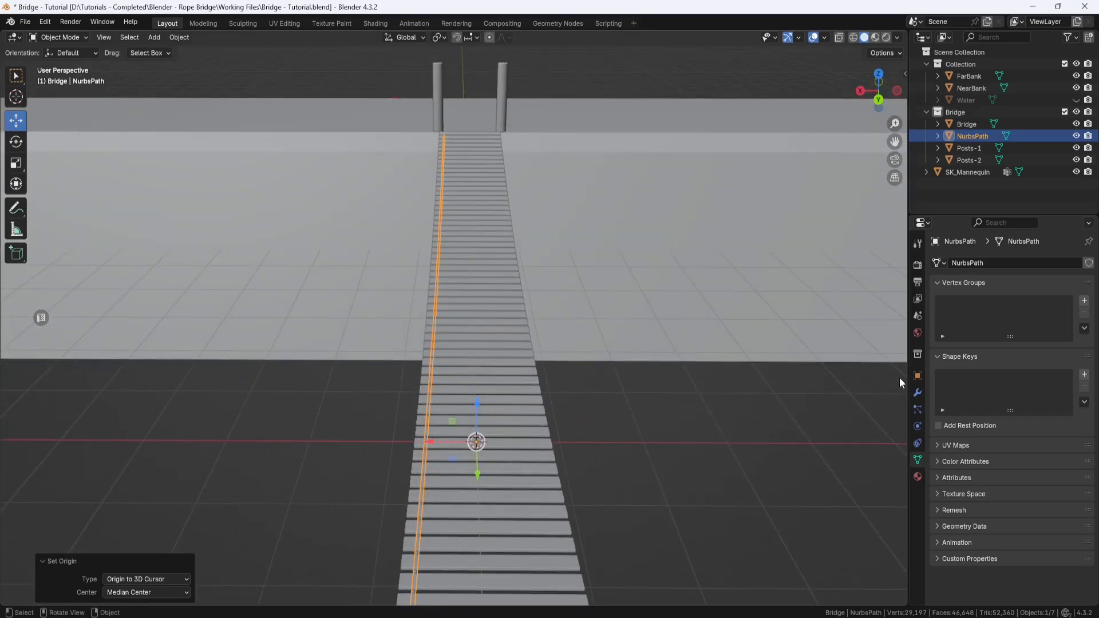
pyautogui.click(917, 393)
pyautogui.click(1005, 266)
pyautogui.moveTo(1006, 269)
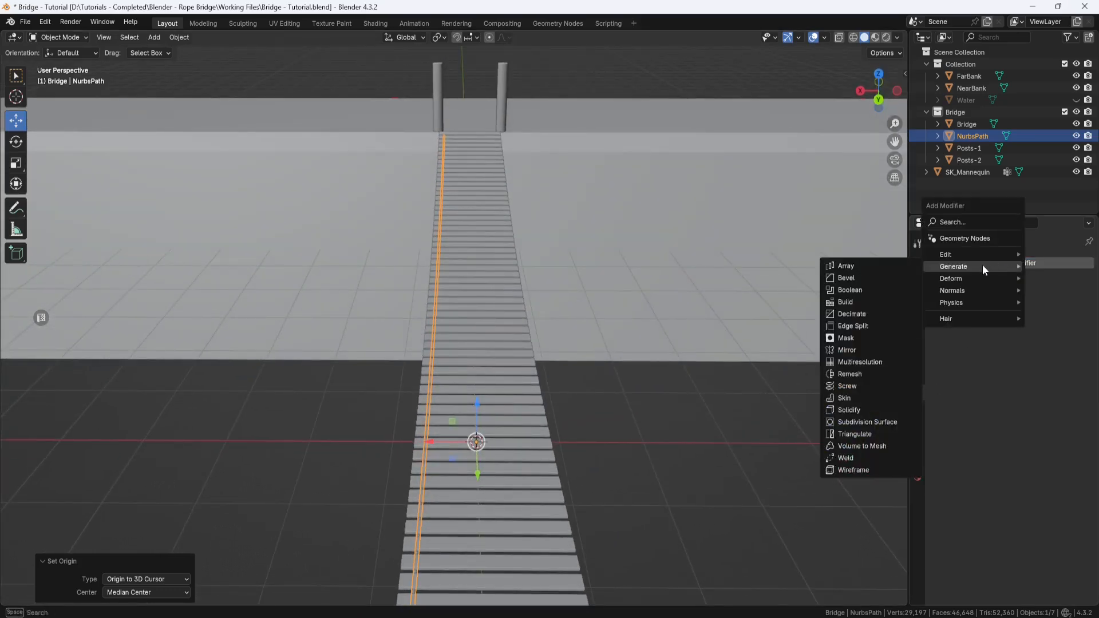
pyautogui.click(860, 352)
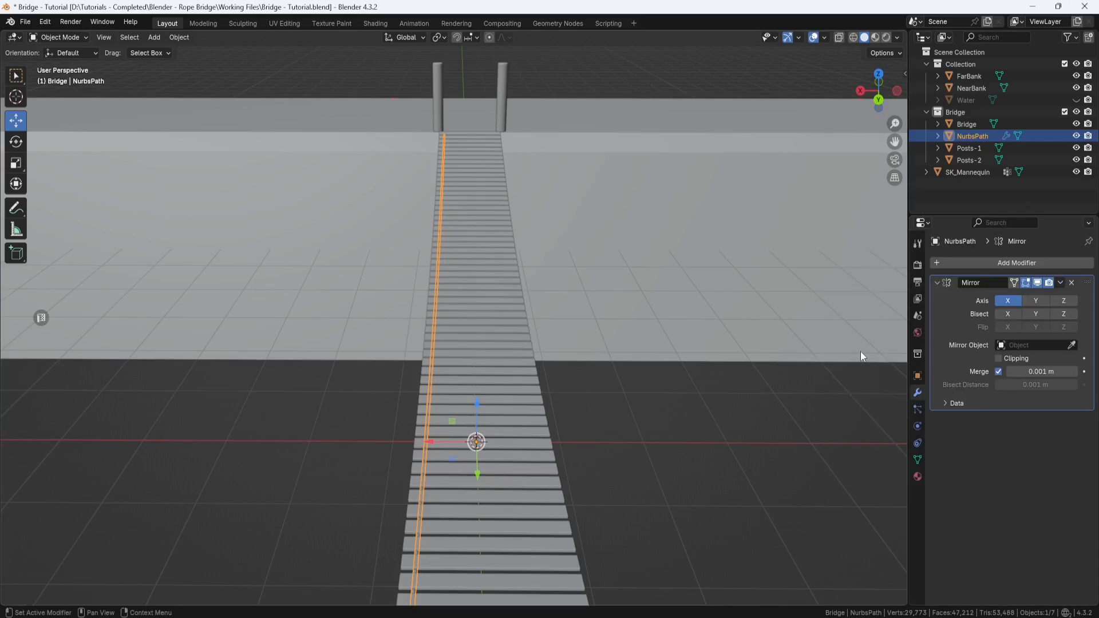
# Mirror the rope across the Y axis instead of X and apply the Mirror modifier.
pyautogui.click(1036, 301)
pyautogui.click(1012, 302)
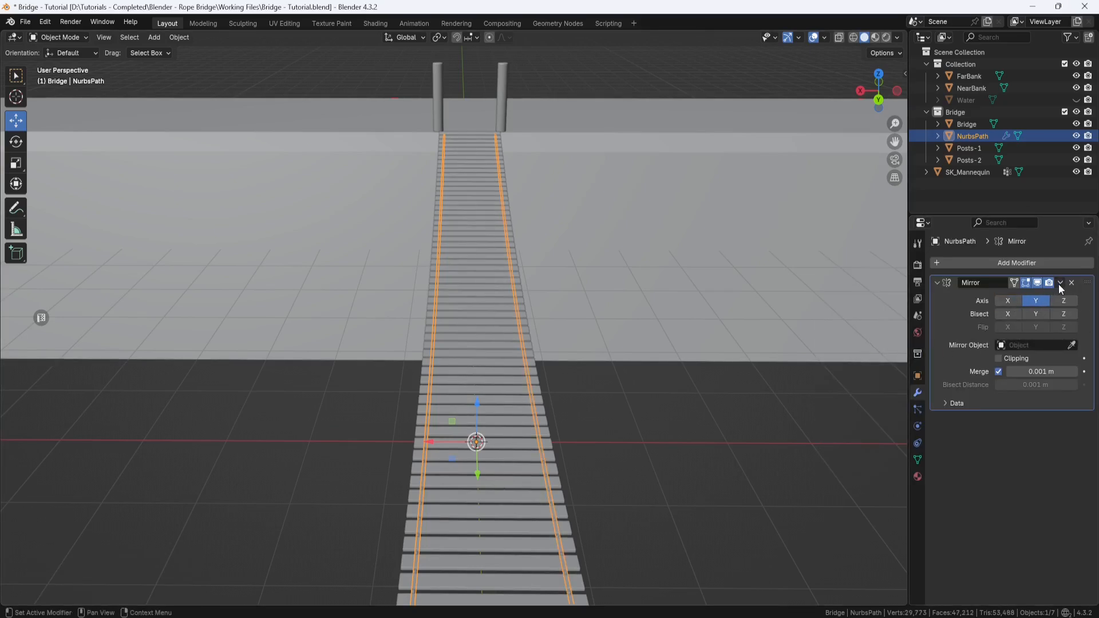
pyautogui.click(1059, 284)
pyautogui.click(1026, 298)
# Put the rope into Edit Mode with edge selection and set the transform orientation to Normal.
pyautogui.moveTo(649, 307); pyautogui.dragTo(527, 296, button='middle')
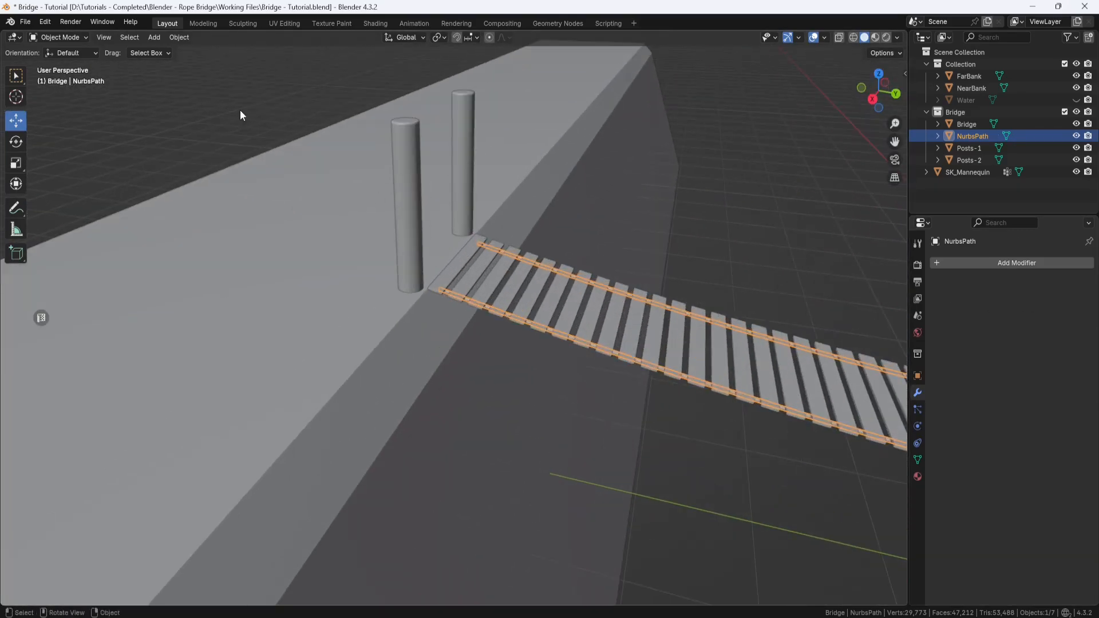
pyautogui.click(87, 37)
pyautogui.click(74, 60)
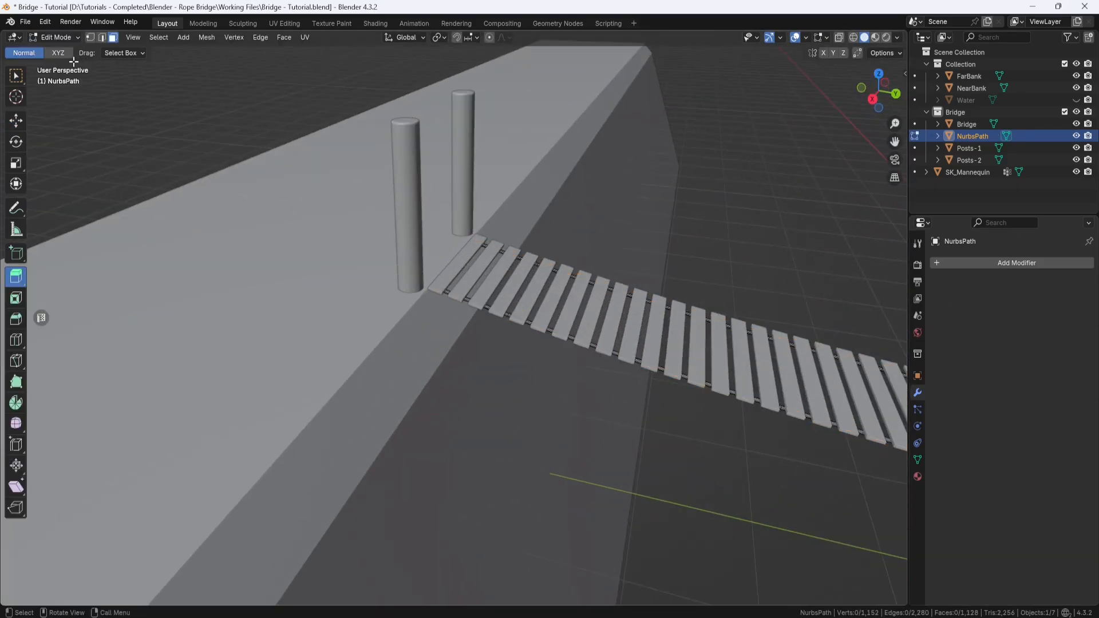
pyautogui.click(102, 38)
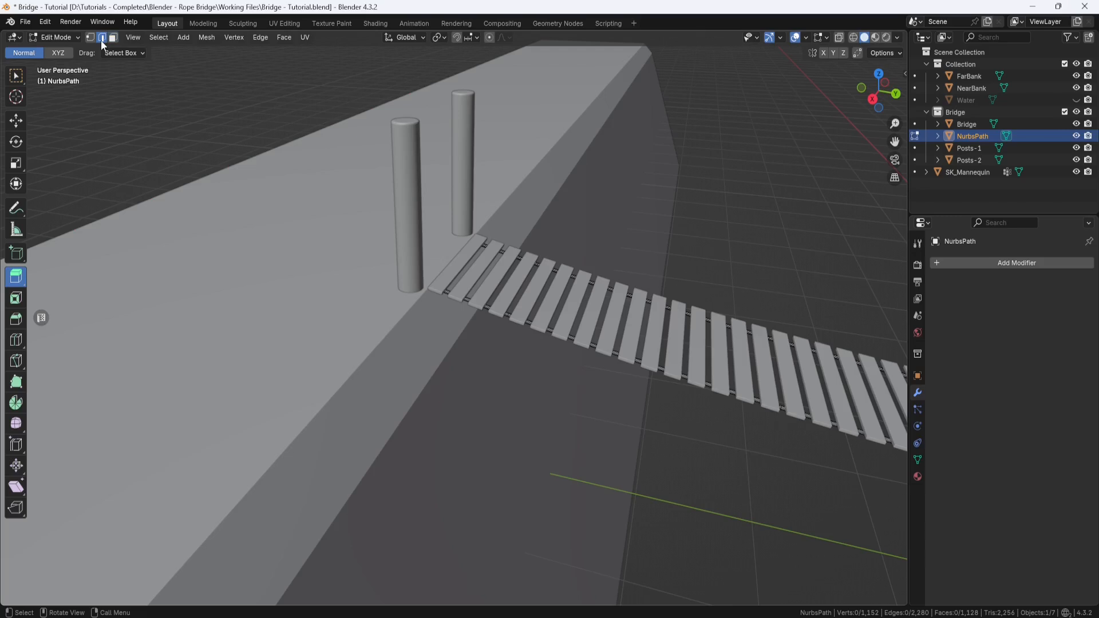
pyautogui.click(424, 37)
pyautogui.click(400, 99)
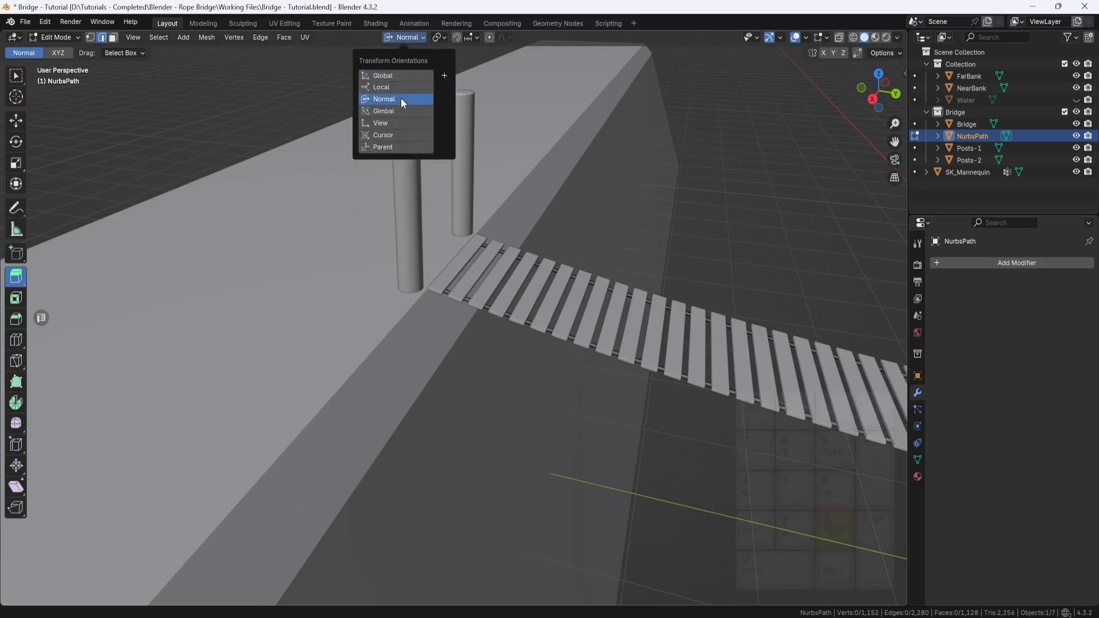
# With X-ray on in the right view, select the ropes' far-bank end edges and move them about 0.206 m outward along their normal Y into the posts.
pyautogui.press('KP_3')
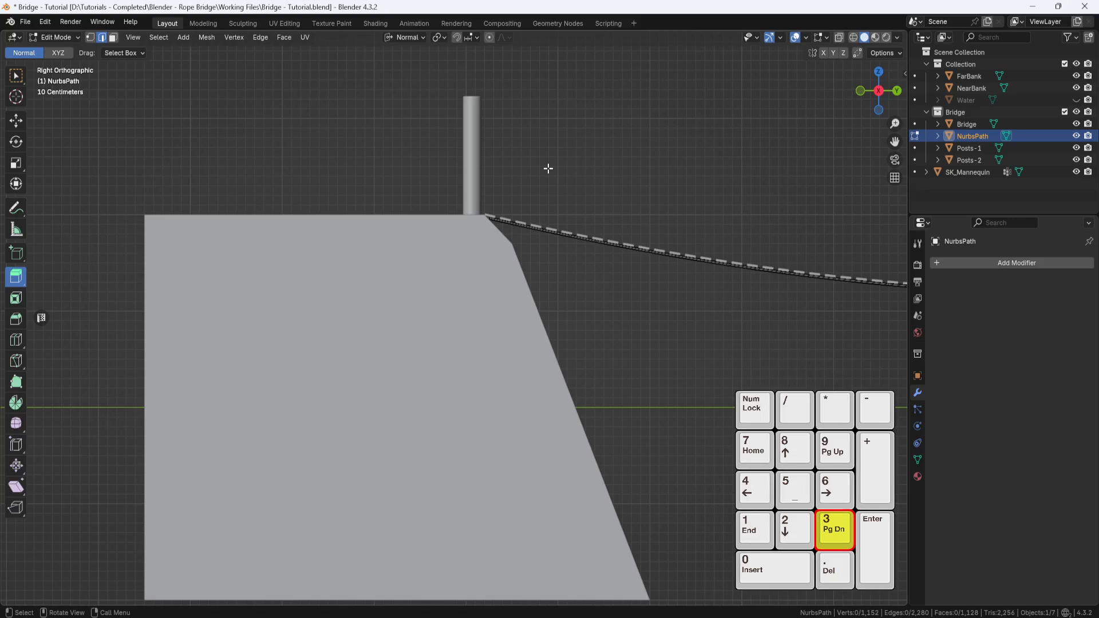
pyautogui.keyDown('shift'); pyautogui.moveTo(543, 165); pyautogui.dragTo(465, 245, button='middle'); pyautogui.keyUp('shift')
pyautogui.scroll(11, 424, 236)
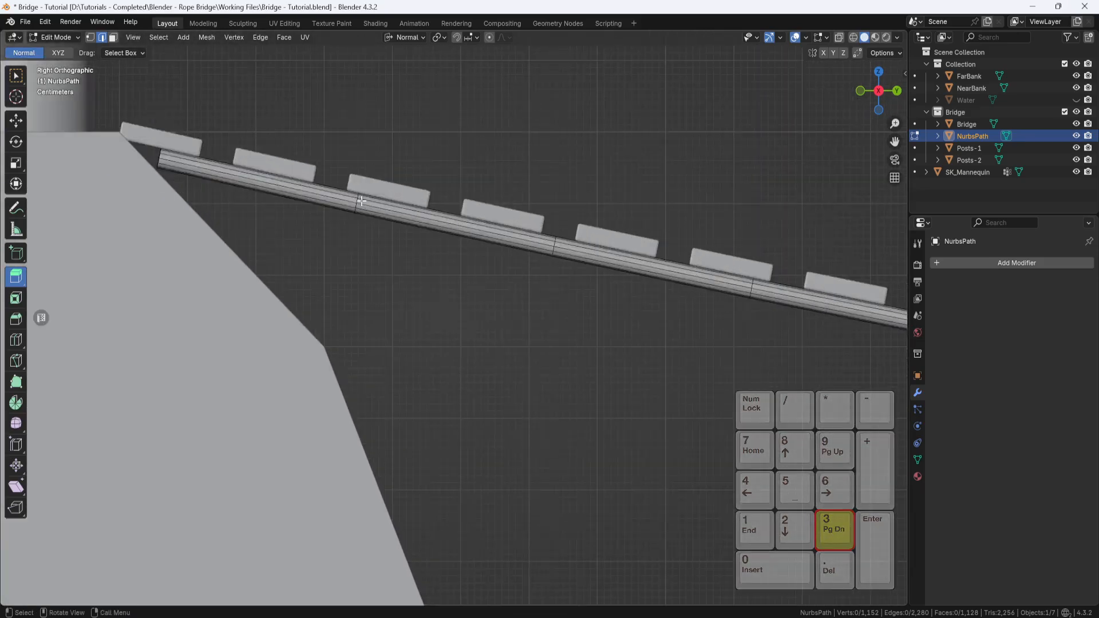
pyautogui.keyDown('shift'); pyautogui.moveTo(295, 121); pyautogui.dragTo(441, 251, button='middle'); pyautogui.keyUp('shift')
pyautogui.scroll(2, 354, 235)
pyautogui.hotkey('alt', 'z')
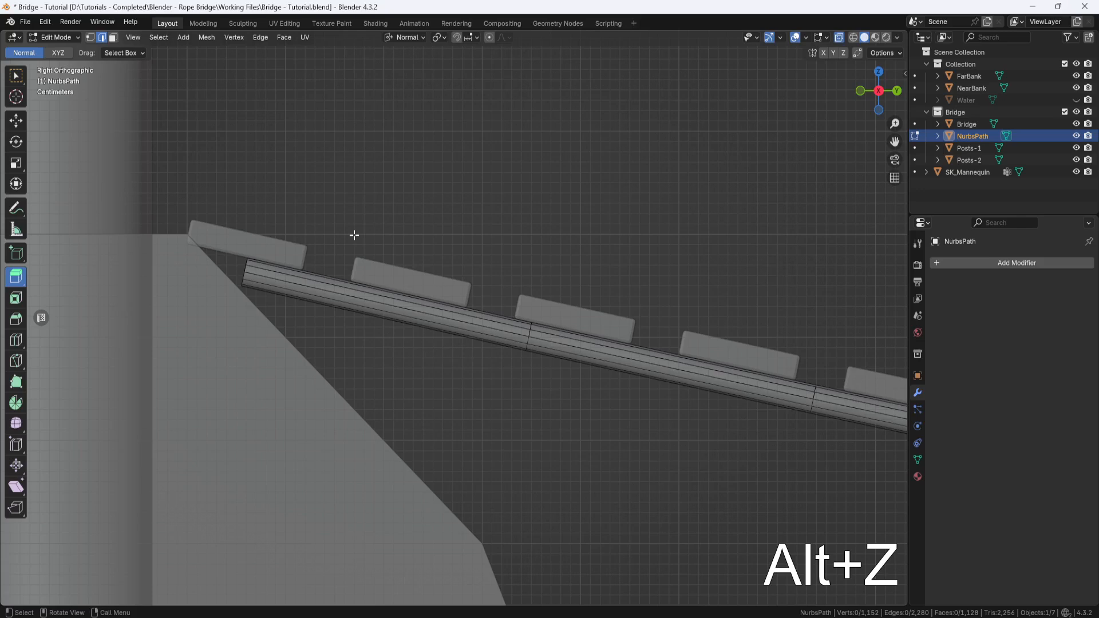
pyautogui.moveTo(277, 194); pyautogui.dragTo(236, 309)
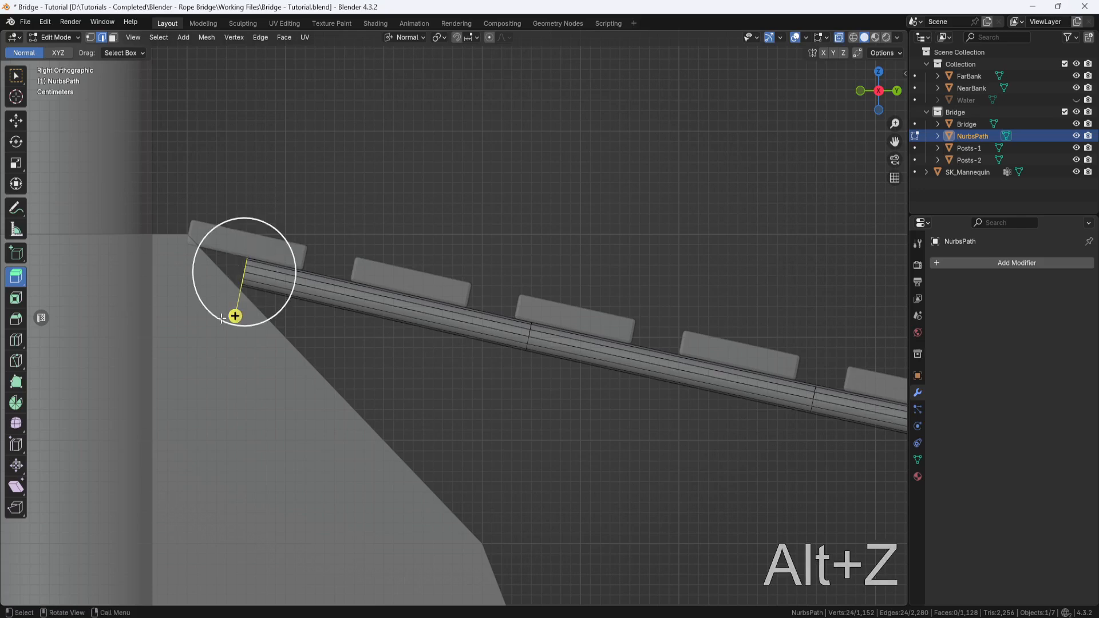
pyautogui.click(17, 122)
pyautogui.keyDown('shift'); pyautogui.moveTo(197, 202); pyautogui.dragTo(363, 243, button='middle'); pyautogui.keyUp('shift')
pyautogui.moveTo(454, 319); pyautogui.dragTo(259, 261)
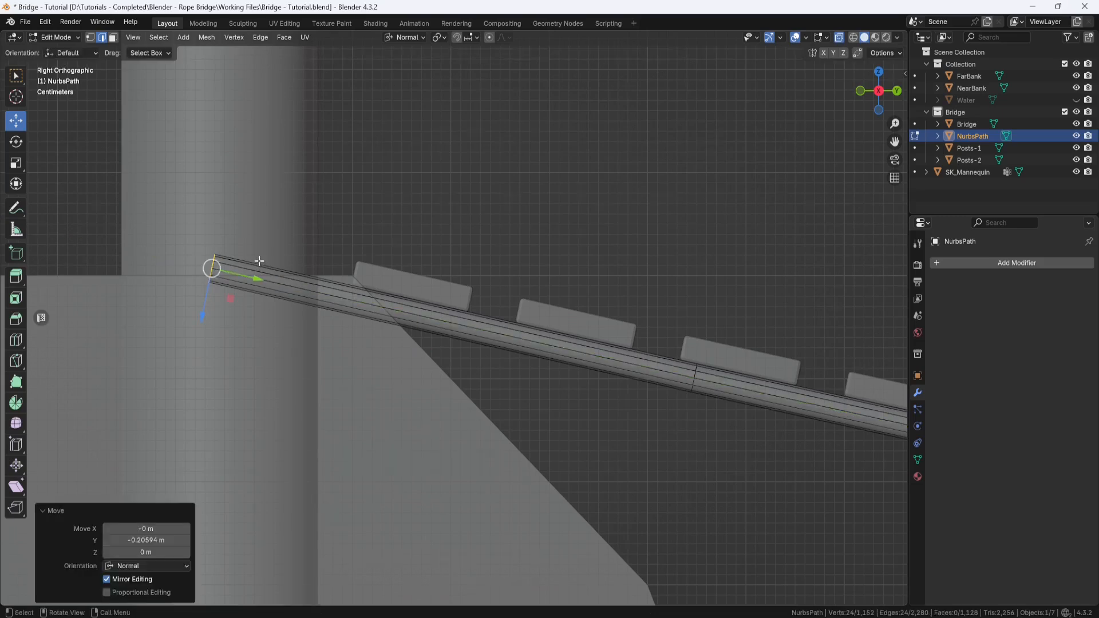
# Select the ropes' end edges at the mannequin's bank and move them about 0.091 m outward along their normal Y into the posts.
pyautogui.scroll(-12, 259, 261)
pyautogui.keyDown('shift'); pyautogui.moveTo(676, 309); pyautogui.dragTo(115, 300, button='middle'); pyautogui.keyUp('shift')
pyautogui.keyDown('shift'); pyautogui.moveTo(640, 306); pyautogui.dragTo(284, 322, button='middle'); pyautogui.keyUp('shift')
pyautogui.scroll(7, 461, 318)
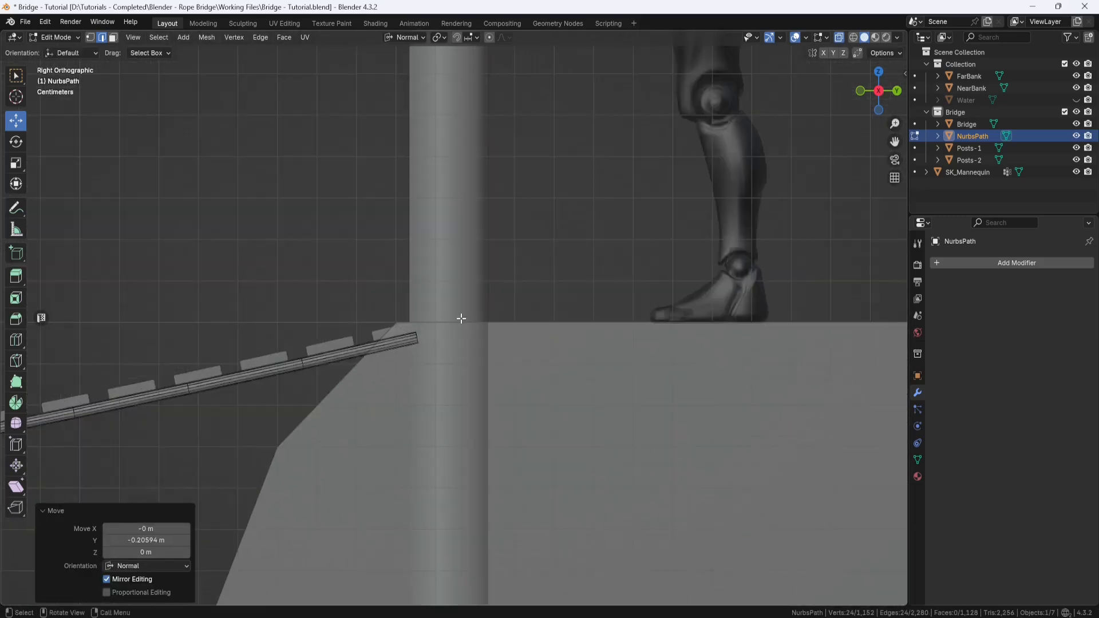
pyautogui.scroll(3, 461, 319)
pyautogui.moveTo(420, 311); pyautogui.dragTo(403, 344)
# Rename the NurbsPath object as Rope.
pyautogui.doubleClick(971, 136)
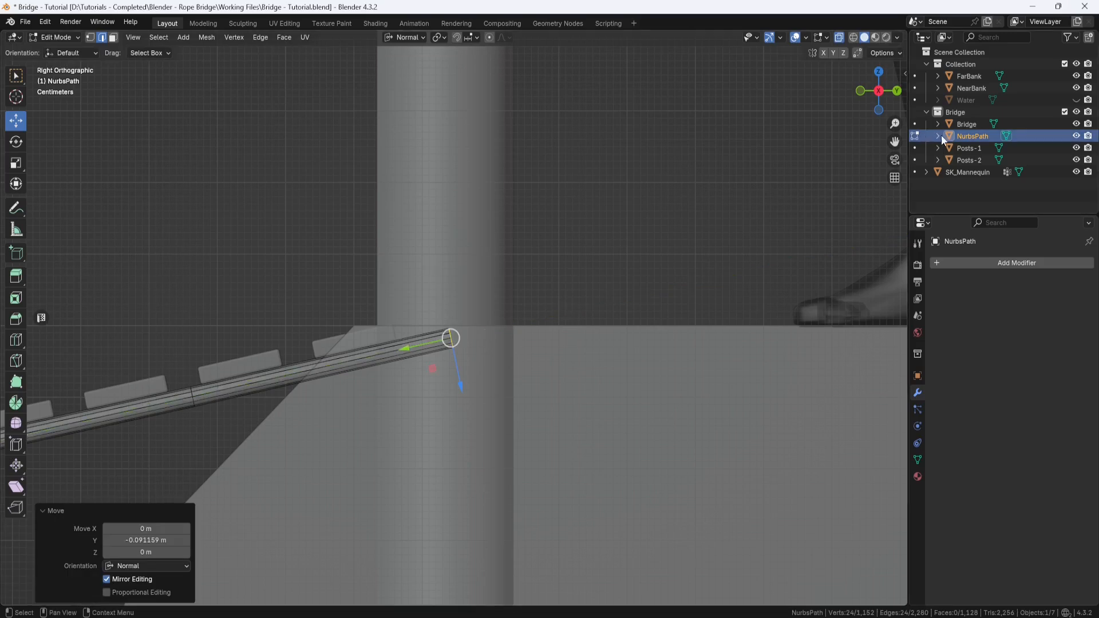
pyautogui.write('R')
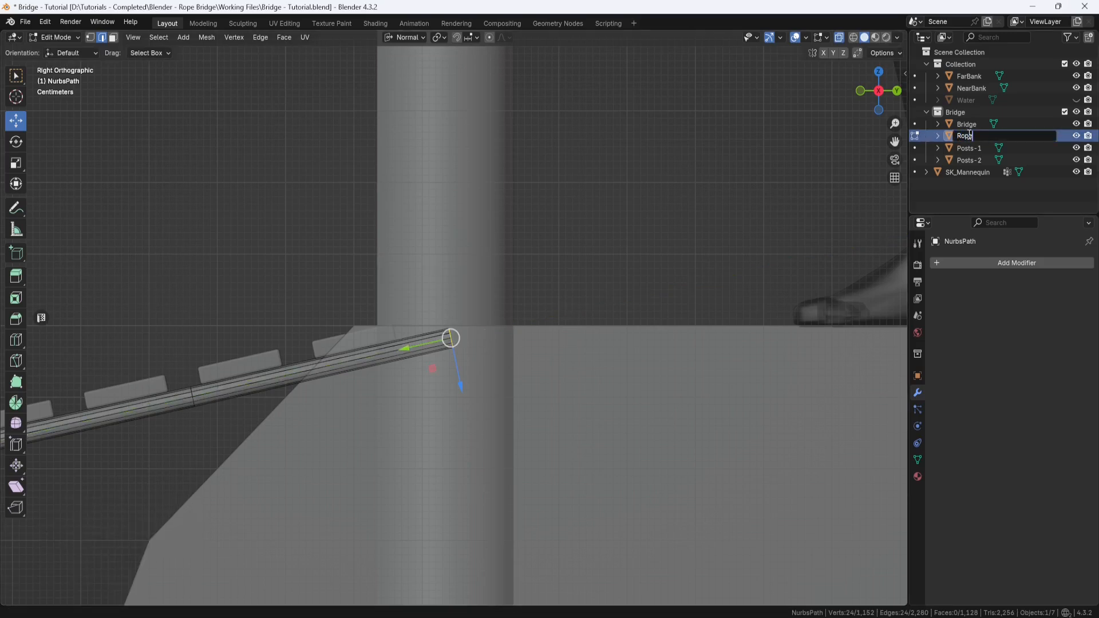
pyautogui.write('ope')
pyautogui.press('Return')
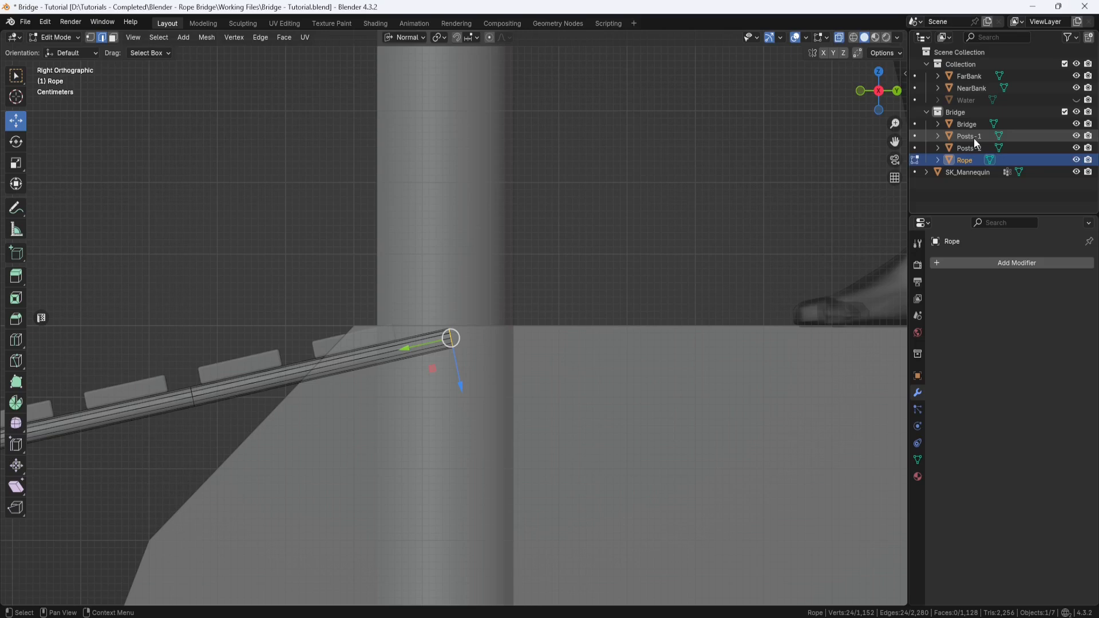
# Turn off X-ray and set the transform orientation back to Global.
pyautogui.hotkey('alt', 'z')
pyautogui.hotkey('alt', 'z')
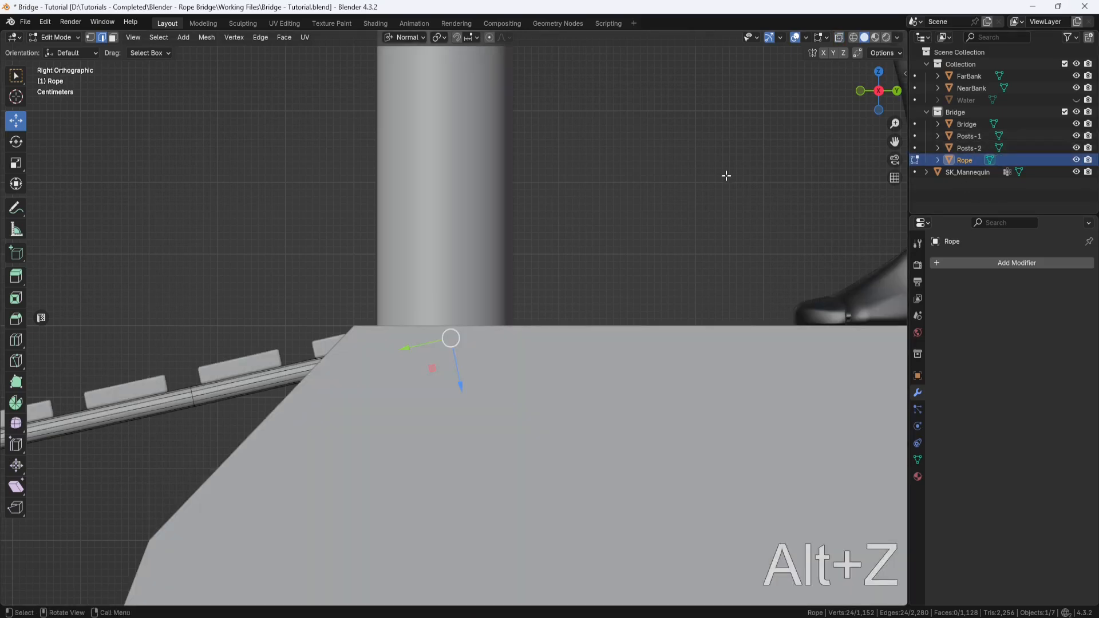
pyautogui.click(420, 37)
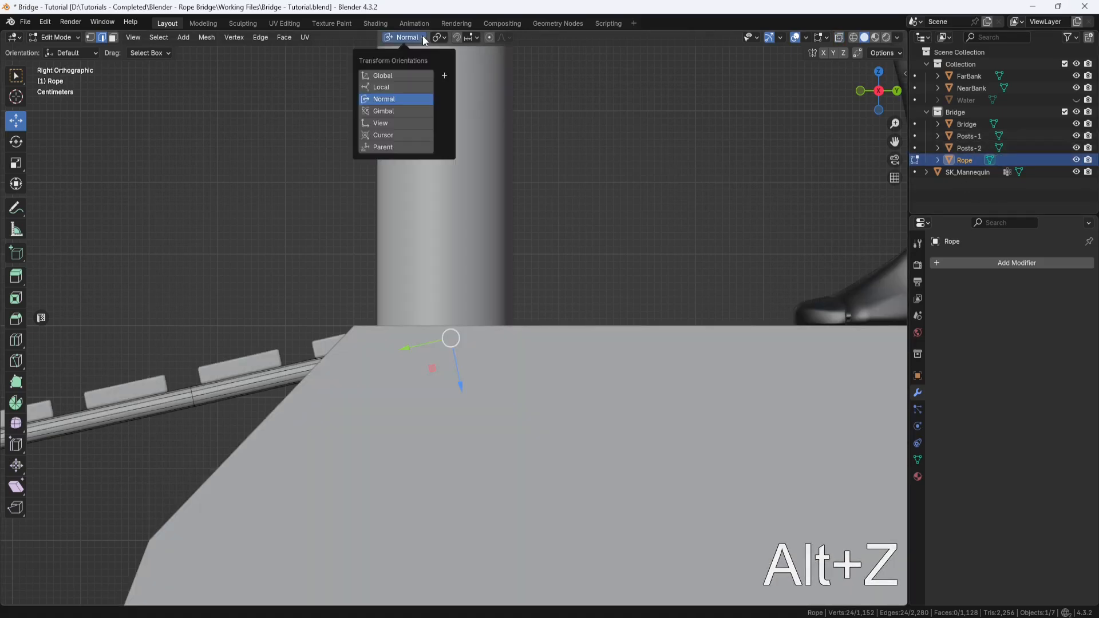
pyautogui.click(405, 74)
# In Object Mode, select the planks and ropes together and raise them about 0.022 m along Z.
pyautogui.scroll(-5, 572, 197)
pyautogui.moveTo(571, 197); pyautogui.dragTo(551, 274, button='middle')
pyautogui.click(80, 37)
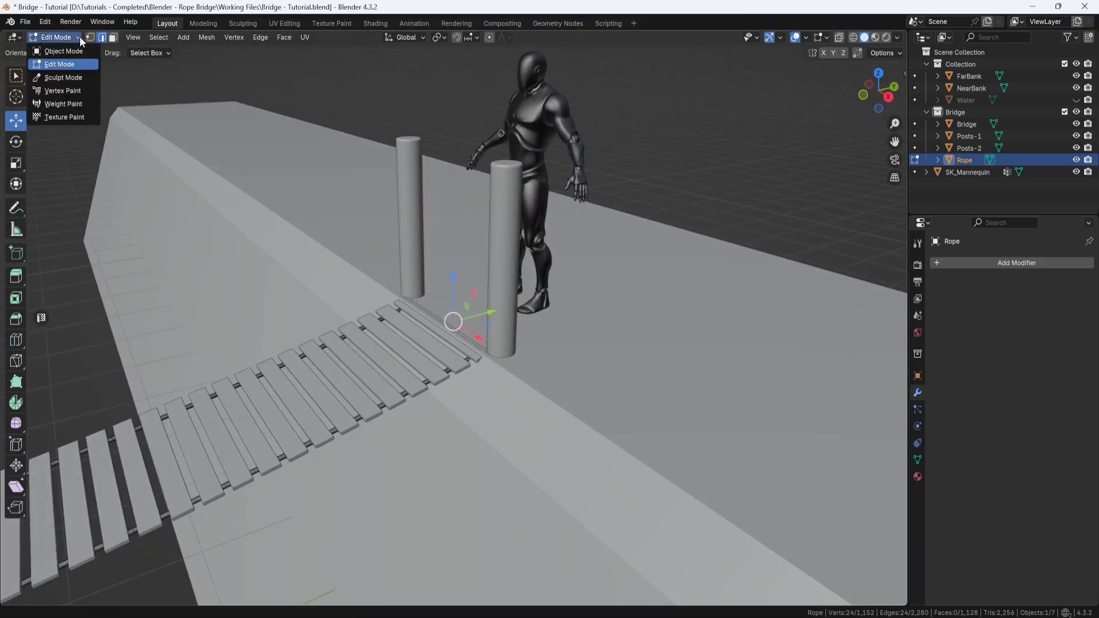
pyautogui.click(74, 52)
pyautogui.moveTo(110, 384); pyautogui.dragTo(71, 579)
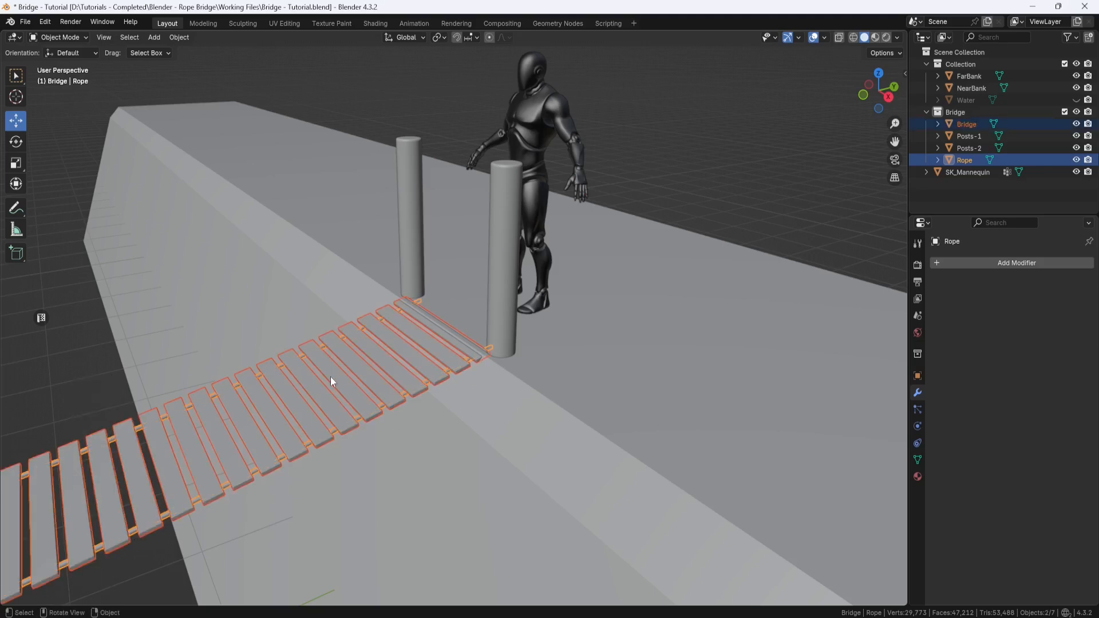
pyautogui.moveTo(424, 308); pyautogui.dragTo(507, 320, button='middle')
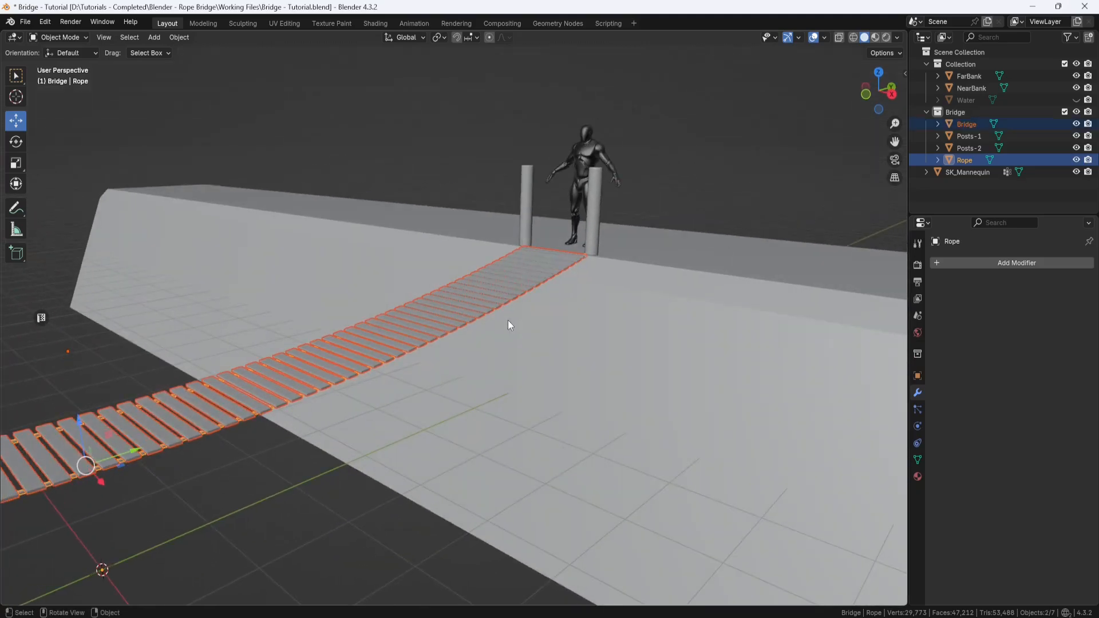
pyautogui.moveTo(81, 418); pyautogui.dragTo(81, 415)
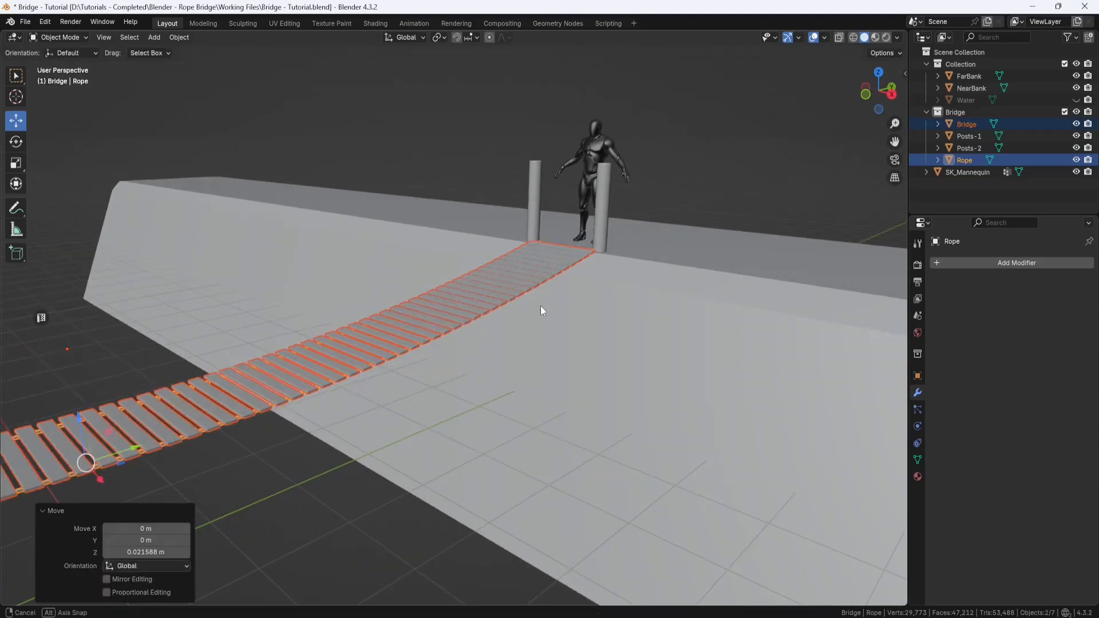
# Separate the bridge planks by loose parts into individual objects and return to Object Mode.
pyautogui.moveTo(540, 306); pyautogui.dragTo(906, 349, button='middle')
pyautogui.keyDown('shift'); pyautogui.moveTo(126, 365); pyautogui.dragTo(480, 373, button='middle'); pyautogui.keyUp('shift')
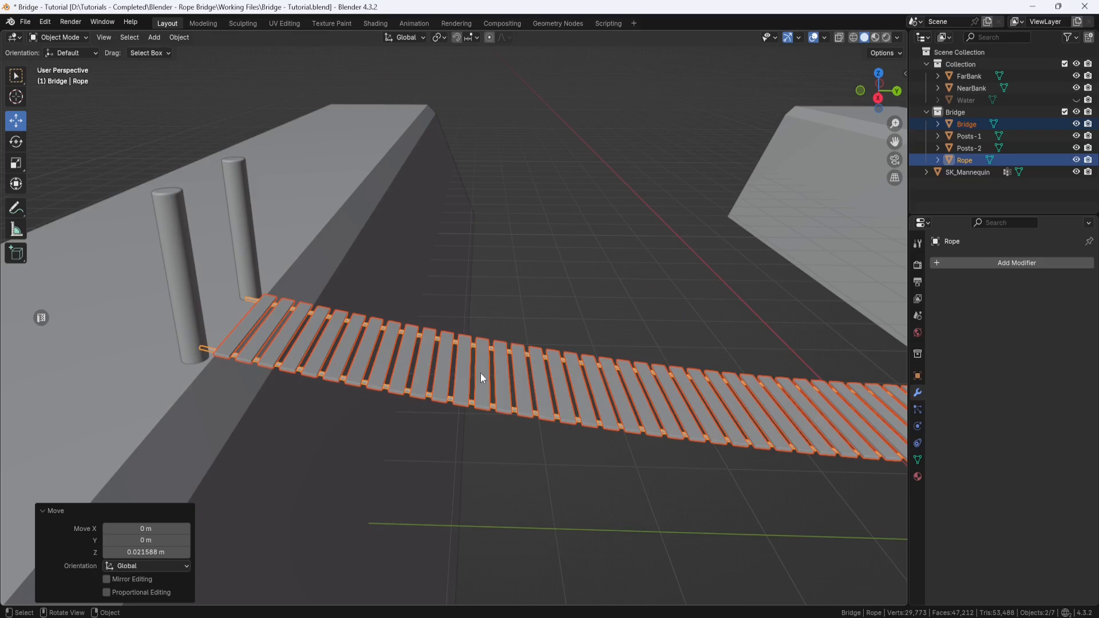
pyautogui.click(475, 372)
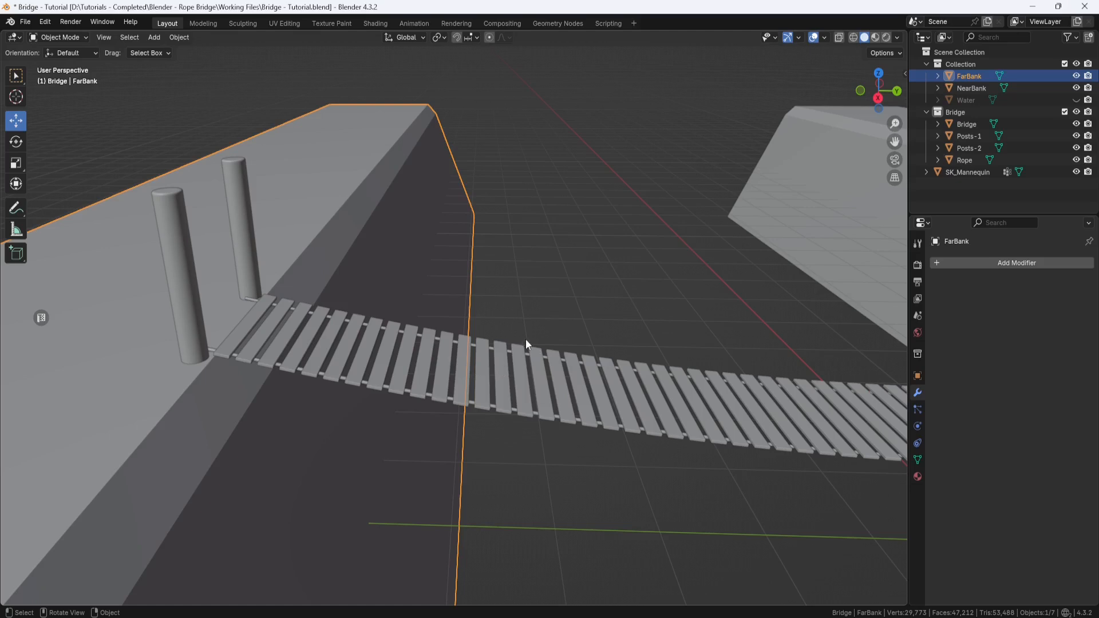
pyautogui.click(528, 365)
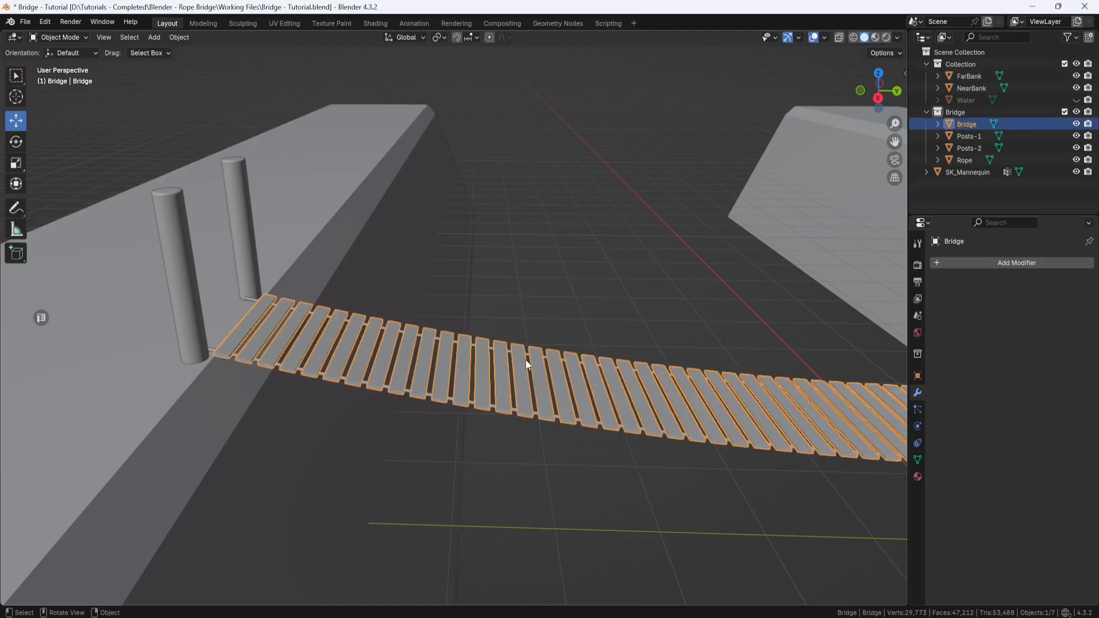
pyautogui.click(86, 38)
pyautogui.click(60, 50)
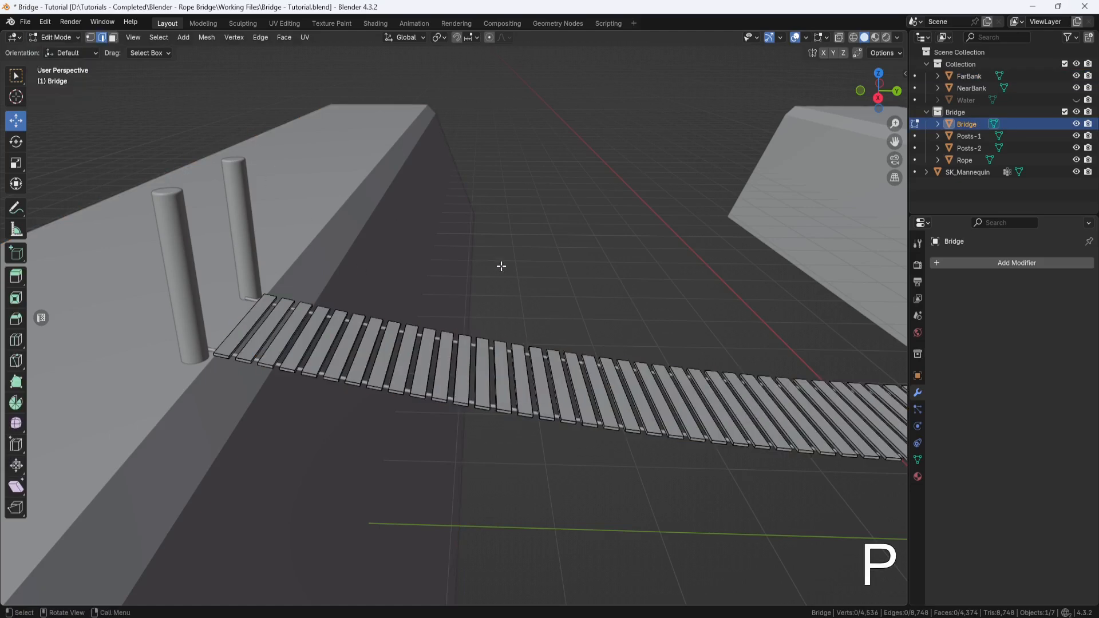
pyautogui.press('p')
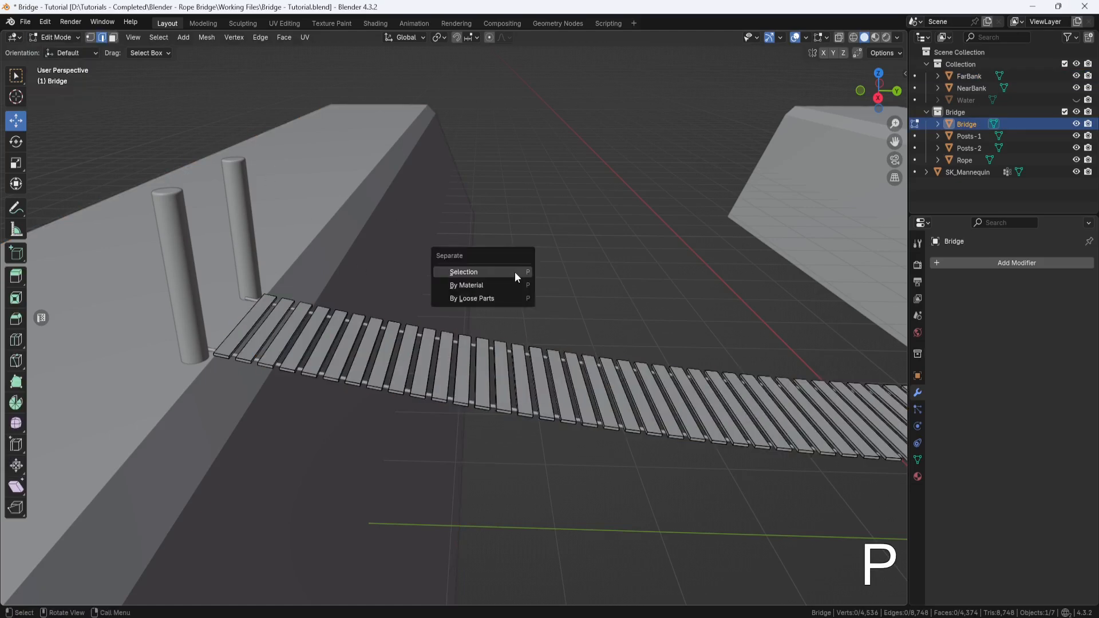
pyautogui.click(496, 298)
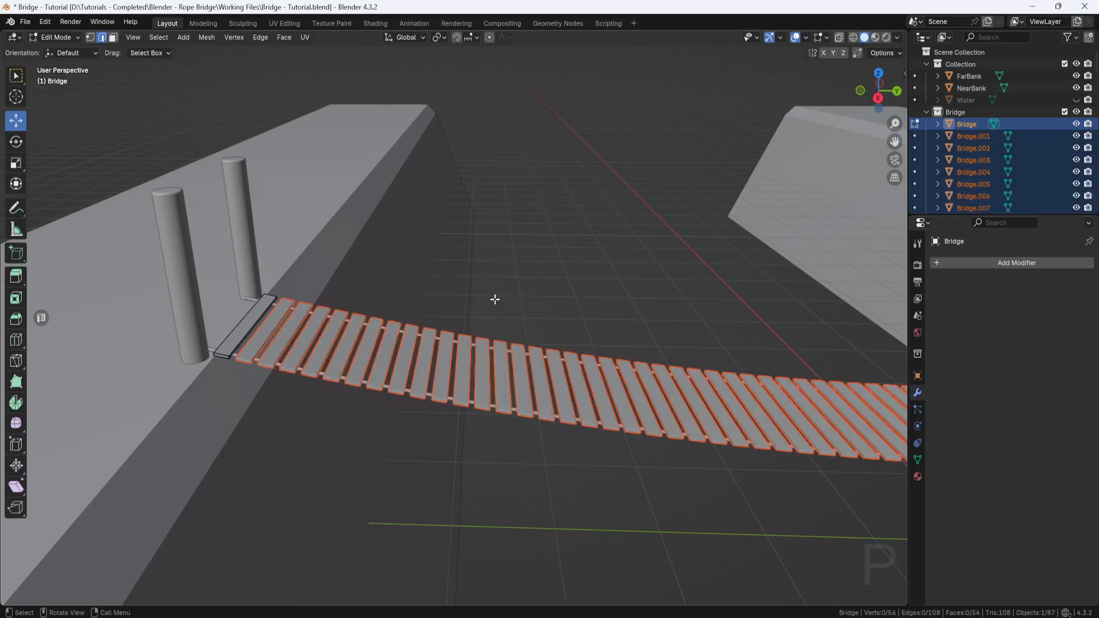
pyautogui.click(76, 36)
pyautogui.click(77, 48)
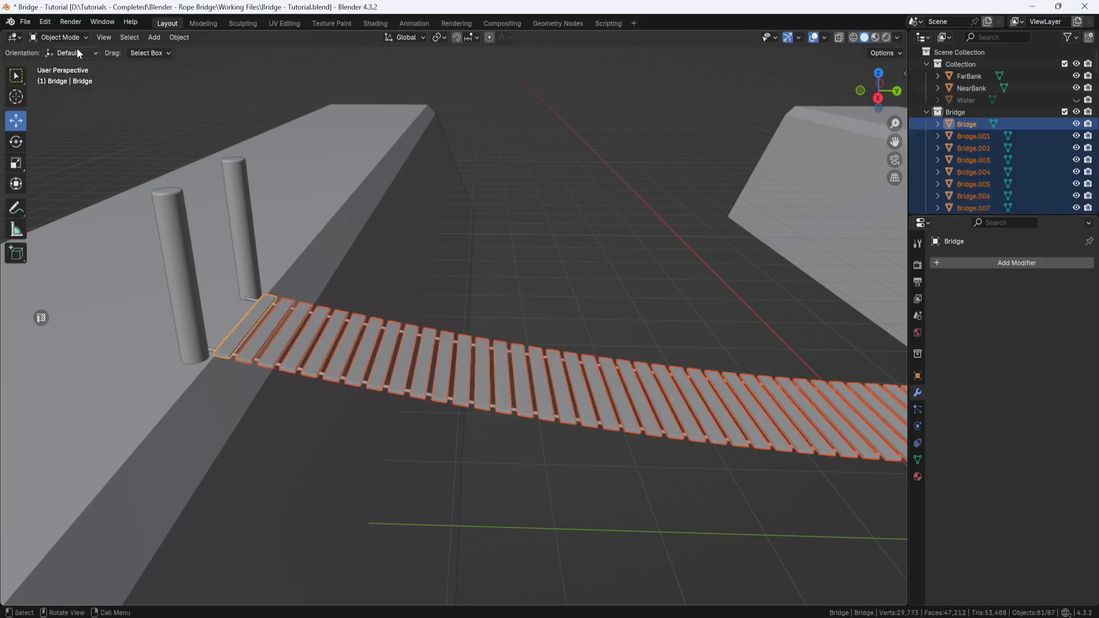
# Select several neighbouring planks one at a time to check that each is a separate object.
pyautogui.click(486, 374)
pyautogui.click(503, 371)
pyautogui.click(517, 373)
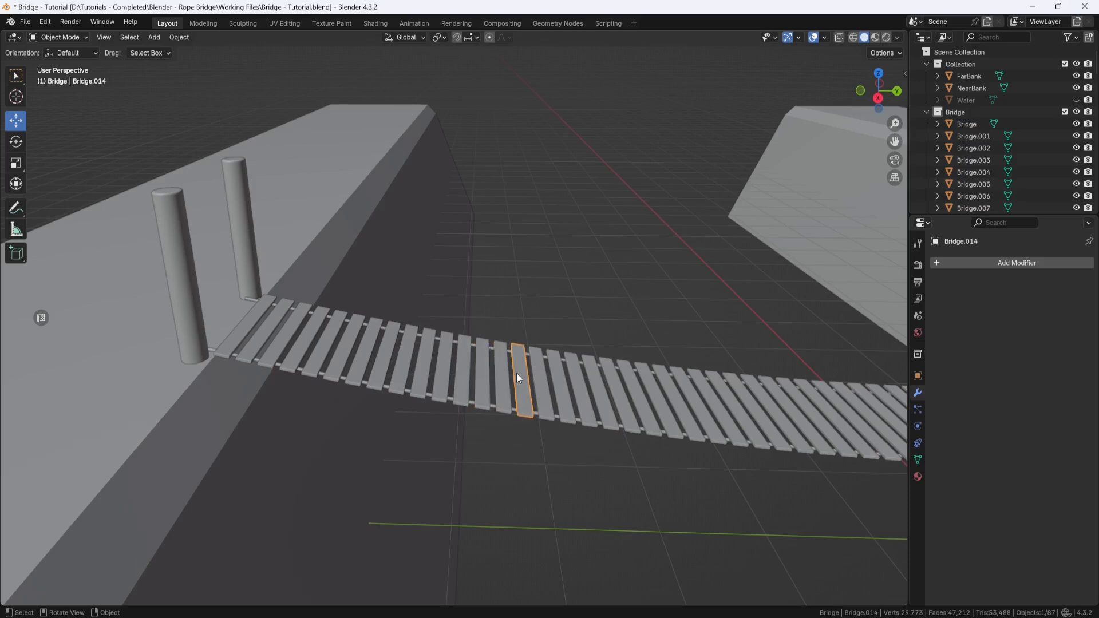
pyautogui.click(535, 378)
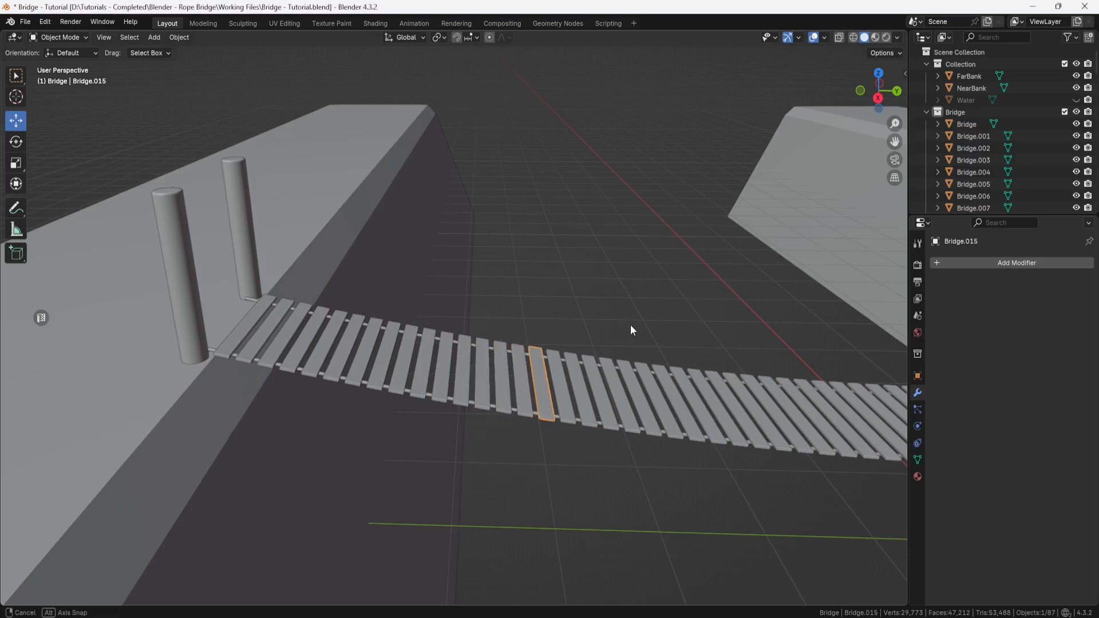
# Switch to the top orthographic view with the whole bridge and both banks in frame.
pyautogui.press('KP_7')
pyautogui.press('KP_7')
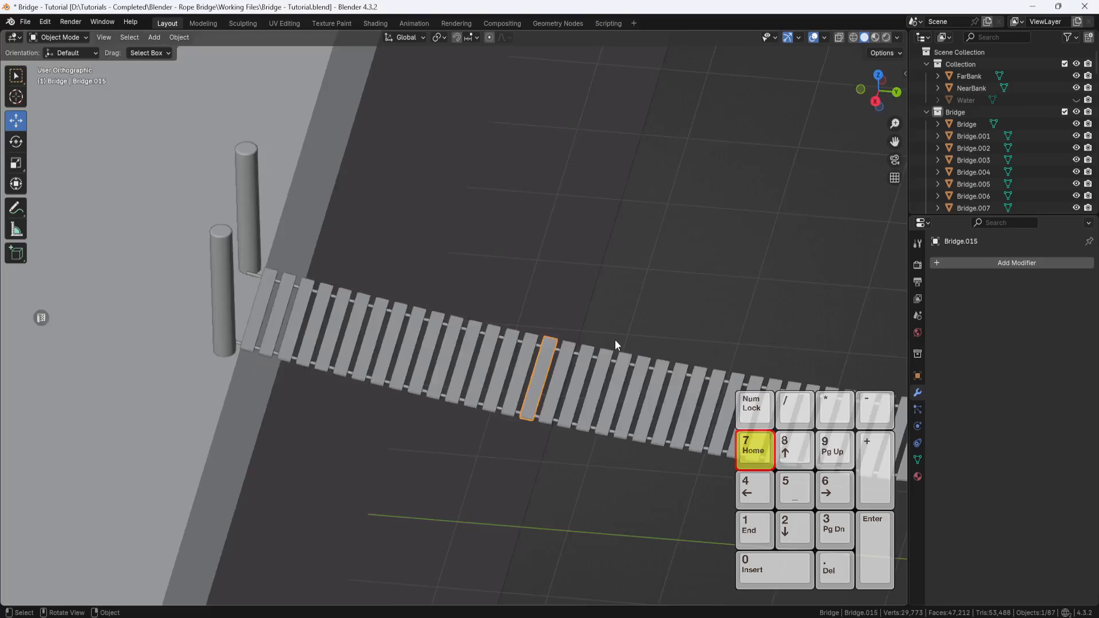
pyautogui.scroll(-5, 608, 346)
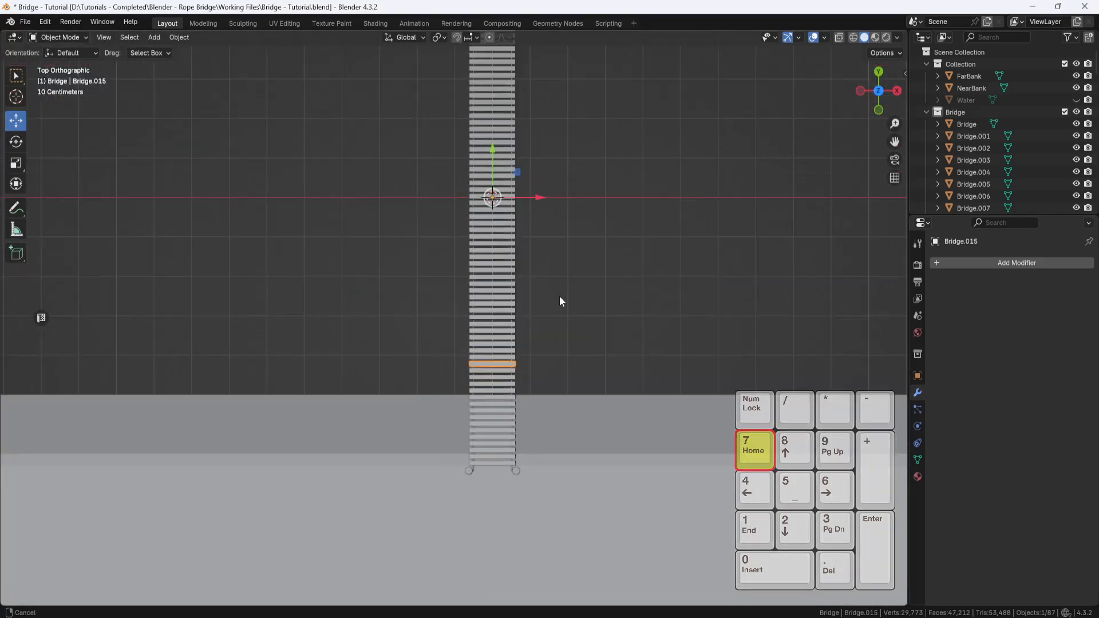
pyautogui.scroll(-1, 552, 342)
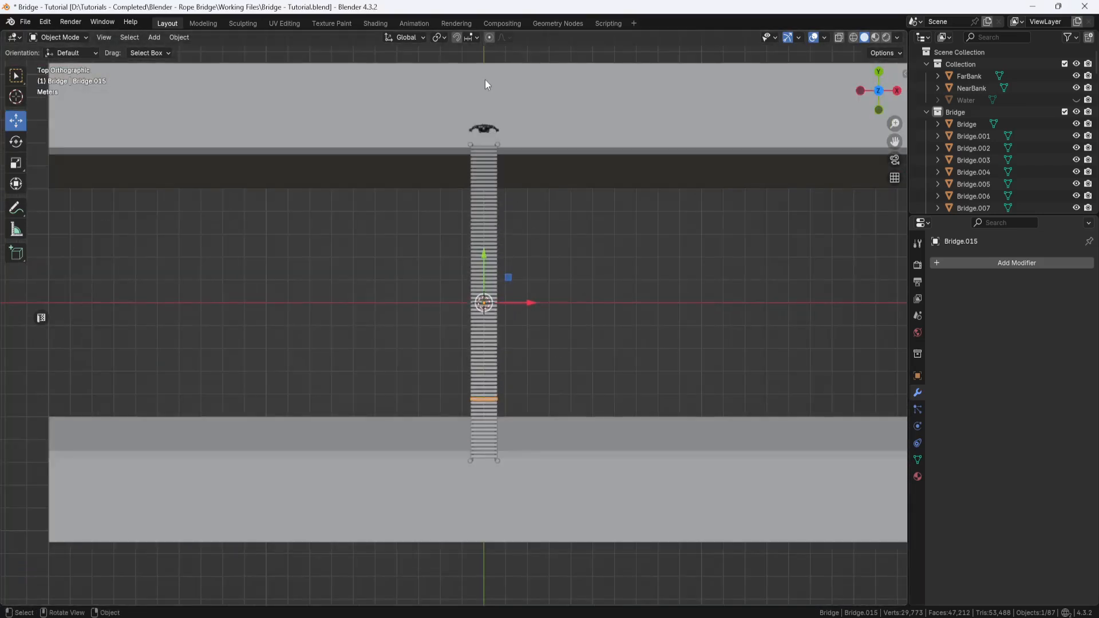
pyautogui.moveTo(489, 51); pyautogui.dragTo(483, 463)
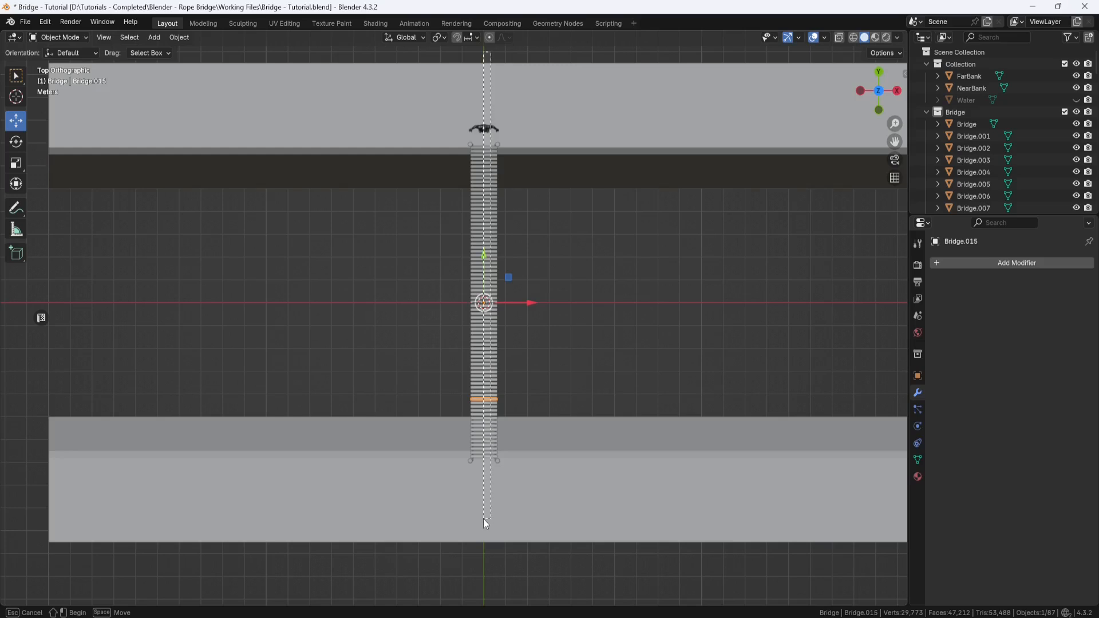
pyautogui.moveTo(483, 520); pyautogui.dragTo(486, 513)
pyautogui.keyDown('ctrl'); pyautogui.click(586, 506); pyautogui.keyUp('ctrl')
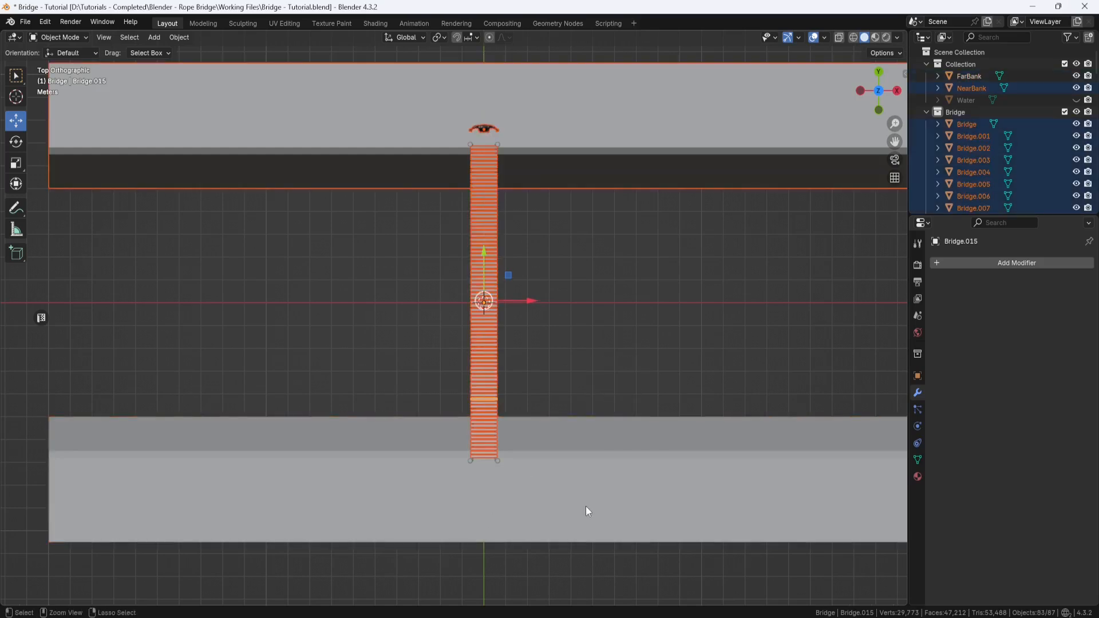
pyautogui.keyDown('ctrl'); pyautogui.click(507, 97); pyautogui.keyUp('ctrl')
pyautogui.click(485, 131)
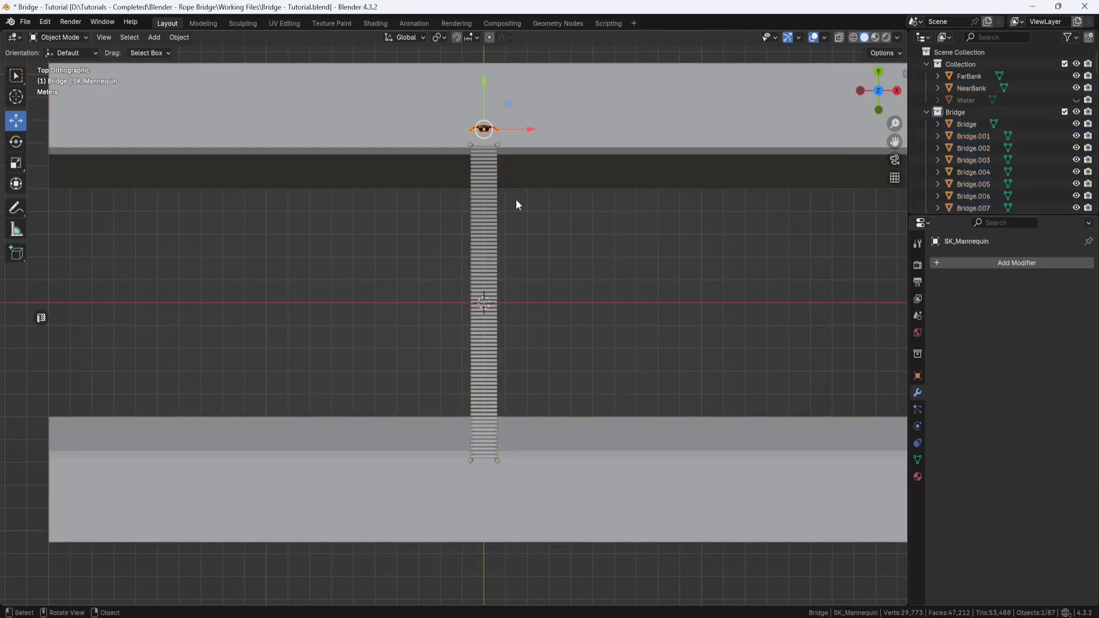
pyautogui.scroll(8, 507, 256)
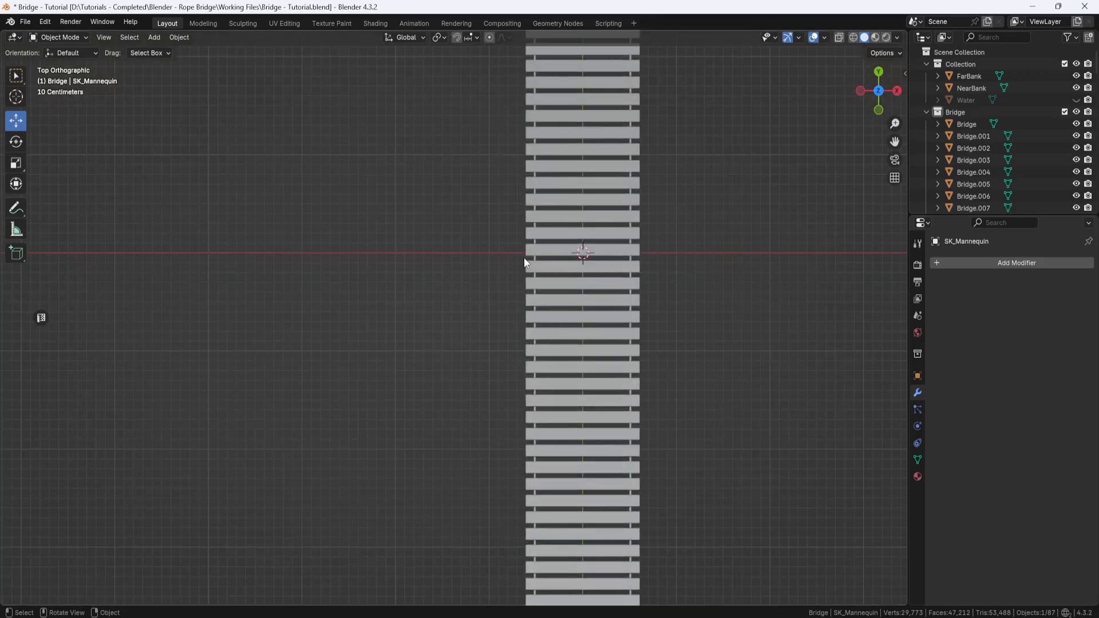
pyautogui.scroll(-5, 524, 259)
pyautogui.scroll(-2, 524, 258)
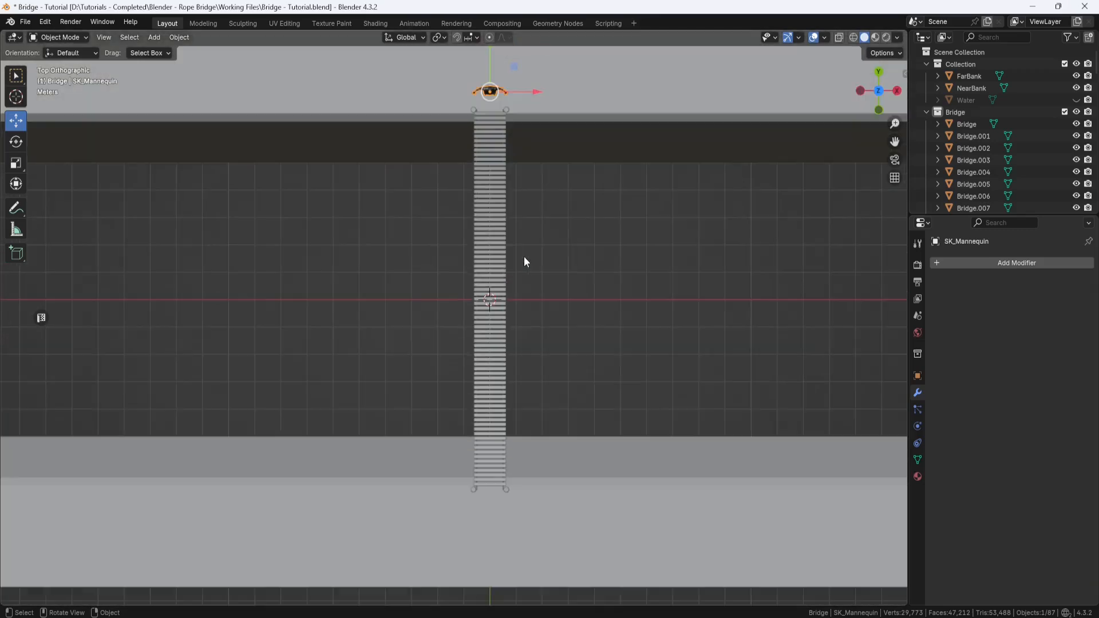
pyautogui.keyDown('shift'); pyautogui.moveTo(524, 214); pyautogui.dragTo(504, 274, button='middle'); pyautogui.keyUp('shift')
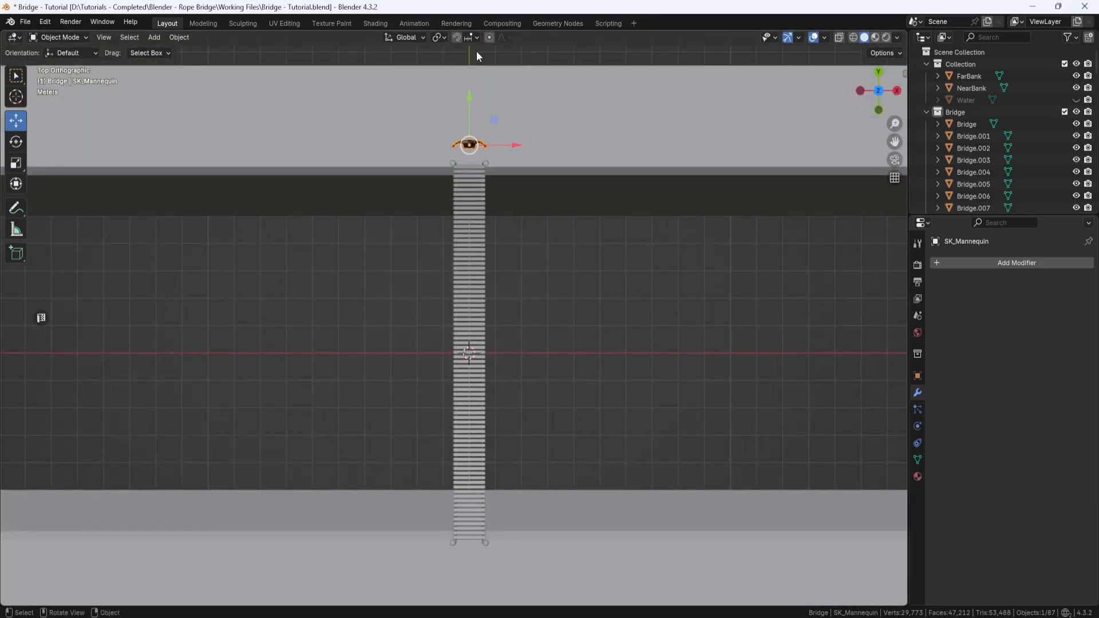
pyautogui.moveTo(476, 51); pyautogui.dragTo(465, 562)
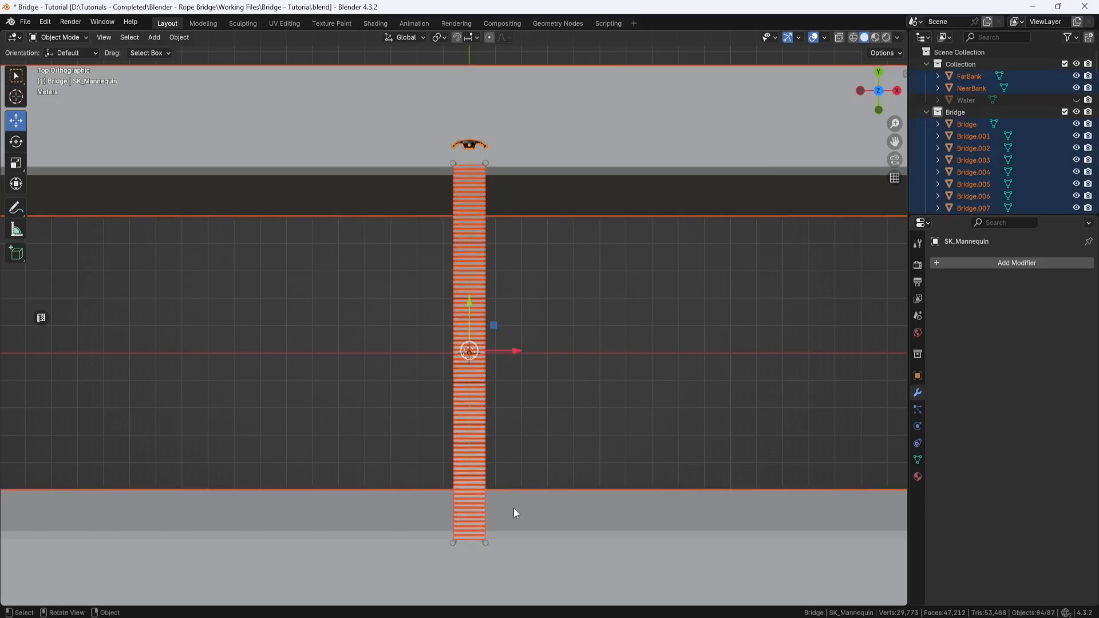
pyautogui.keyDown('ctrl'); pyautogui.click(708, 136); pyautogui.keyUp('ctrl')
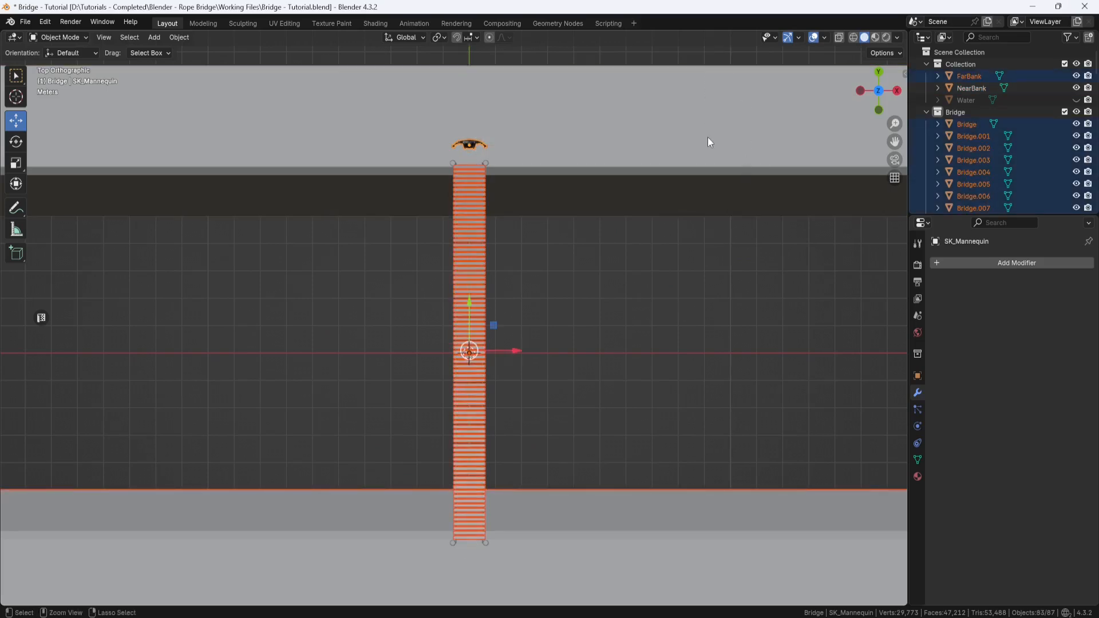
pyautogui.keyDown('ctrl'); pyautogui.click(708, 444); pyautogui.keyUp('ctrl')
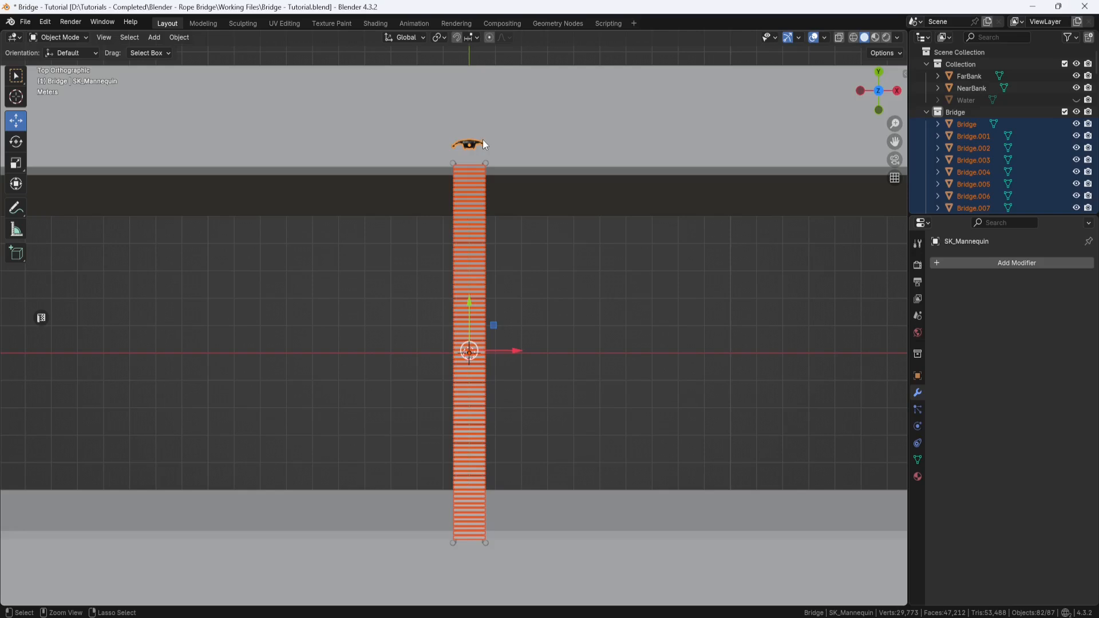
pyautogui.click(483, 144)
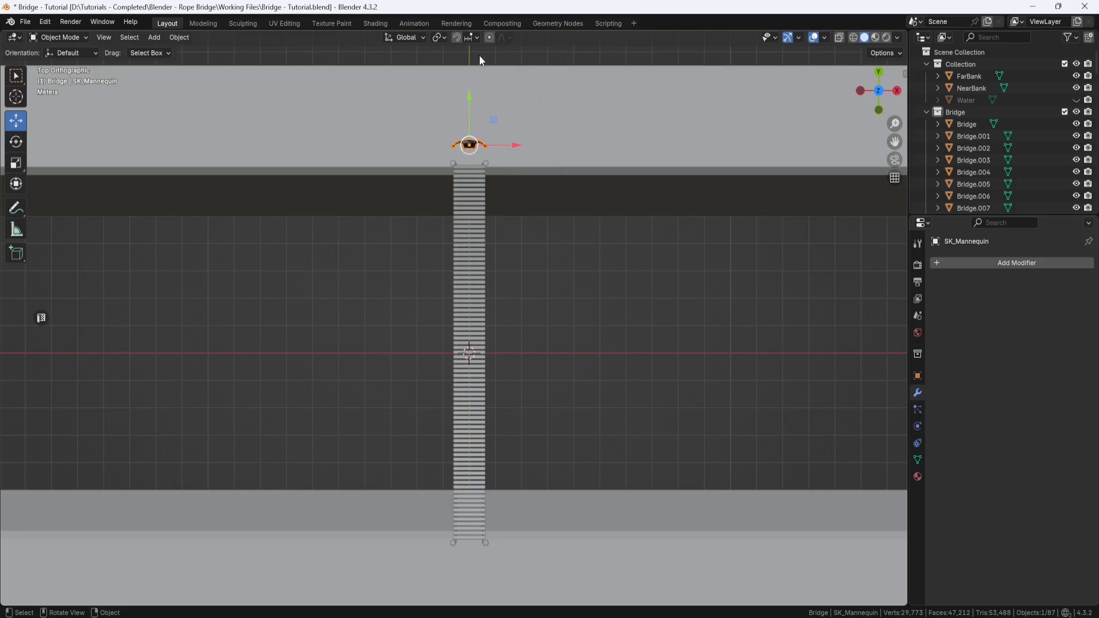
# Box-select all the bridge planks from above, leaving both banks and the mannequin out of the selection.
pyautogui.moveTo(475, 55); pyautogui.dragTo(469, 564)
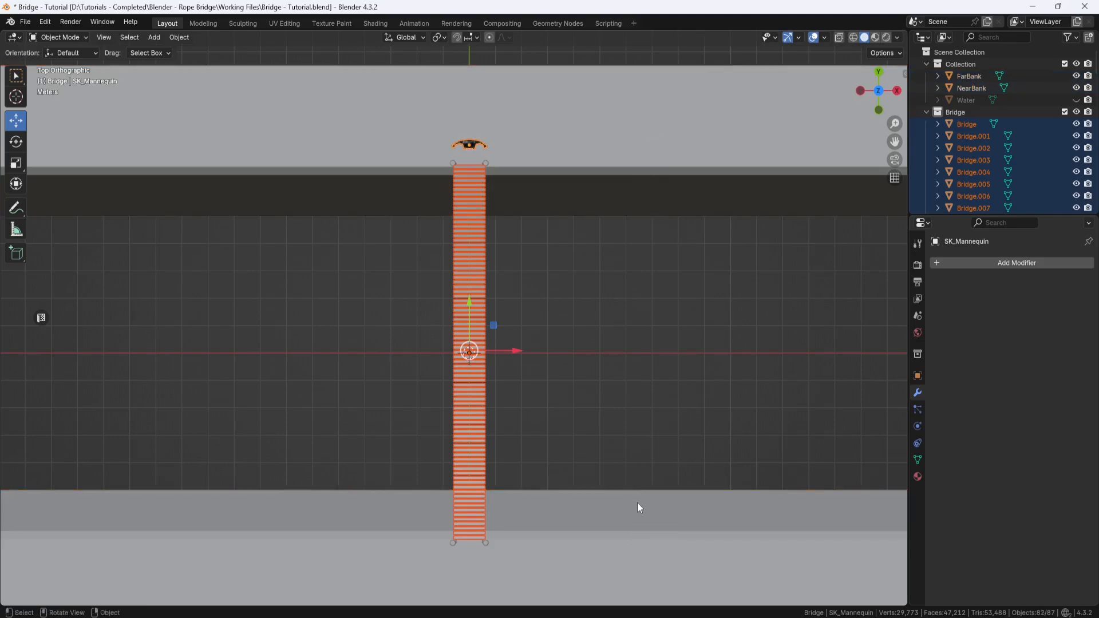
pyautogui.moveTo(637, 508); pyautogui.dragTo(635, 367, button='middle')
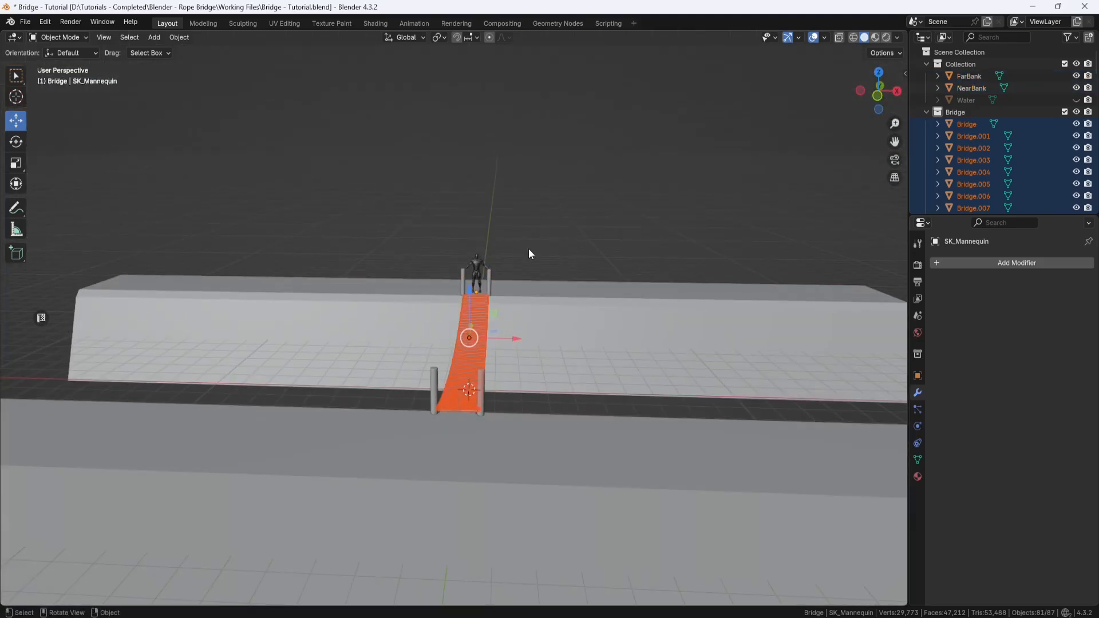
pyautogui.moveTo(528, 249); pyautogui.dragTo(512, 222, button='middle')
pyautogui.scroll(2, 518, 281)
pyautogui.scroll(4, 452, 241)
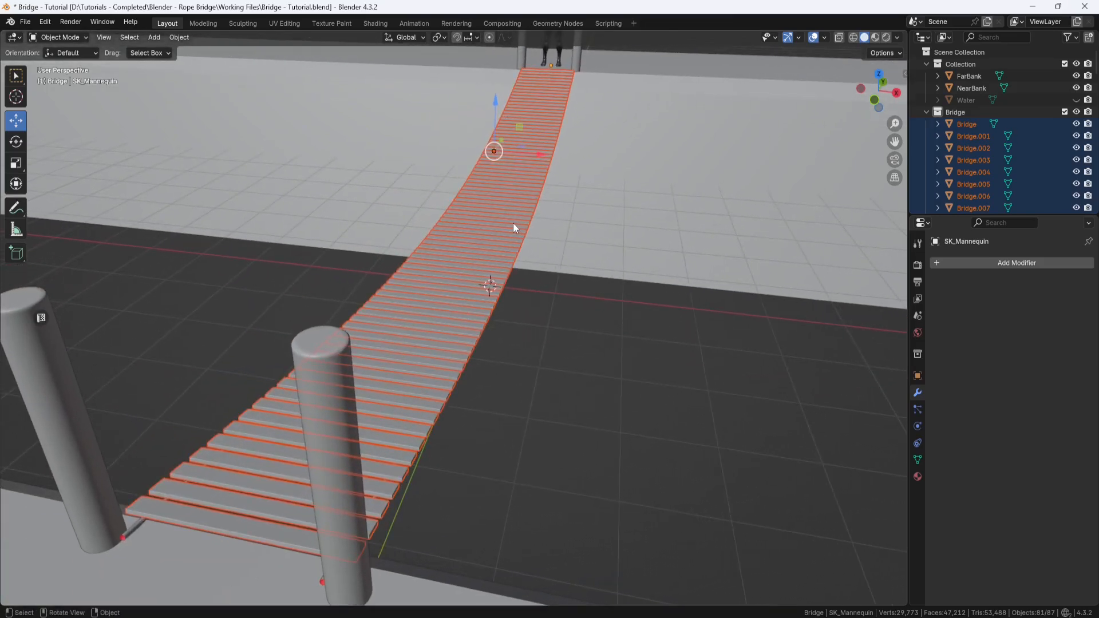
# Apply Randomize Transform to the selected planks with Location X and Y both set to 0.02 m.
pyautogui.click(180, 39)
pyautogui.moveTo(193, 51)
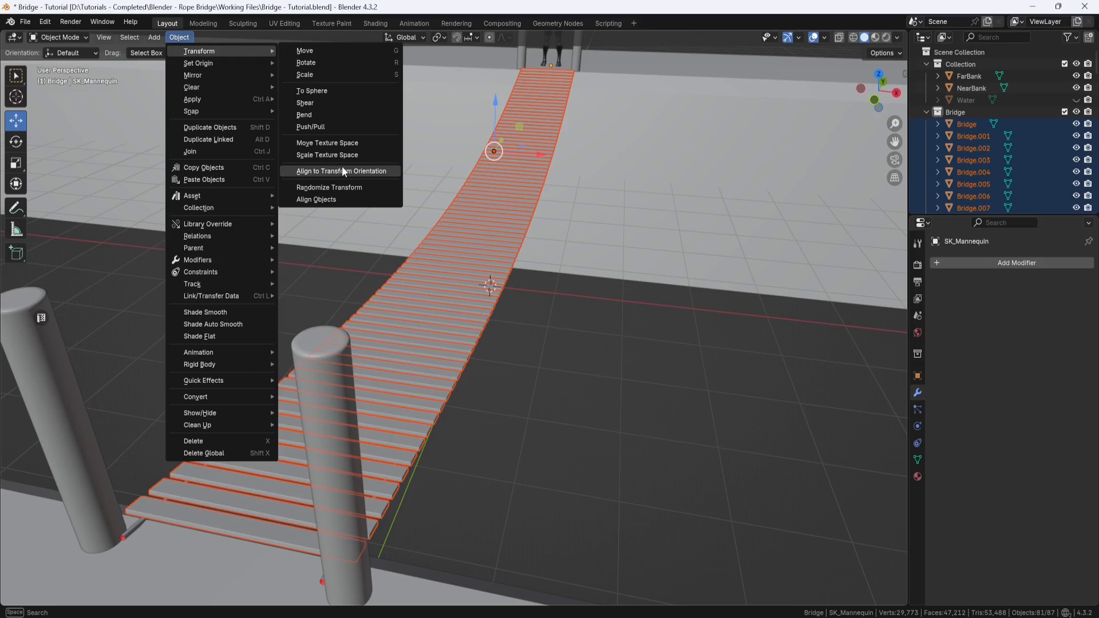
pyautogui.click(343, 187)
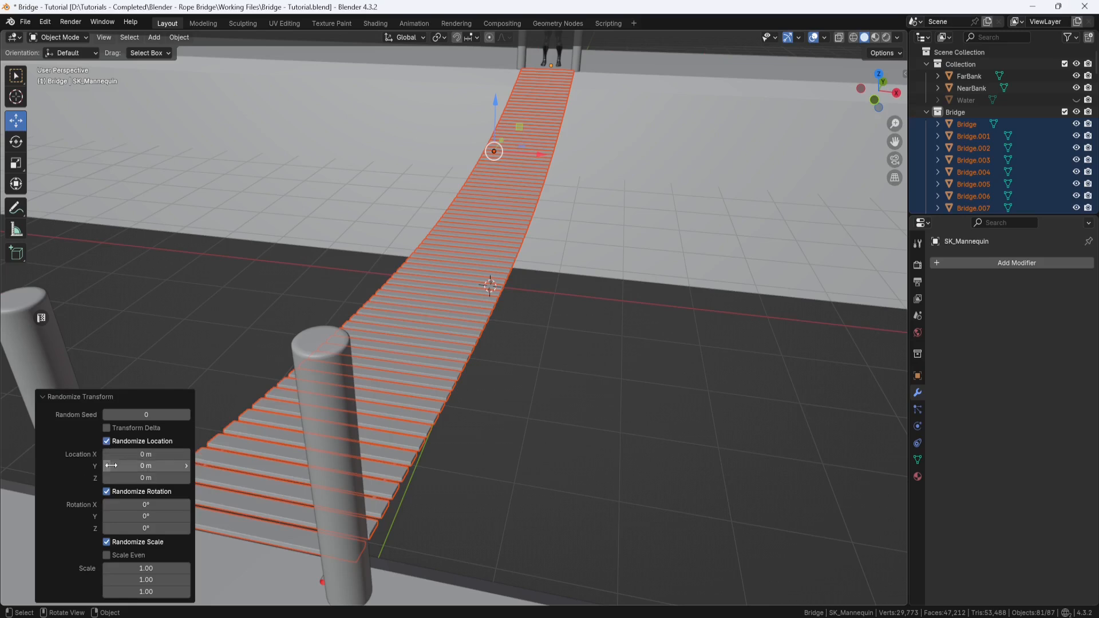
pyautogui.click(151, 455)
pyautogui.write('0.02')
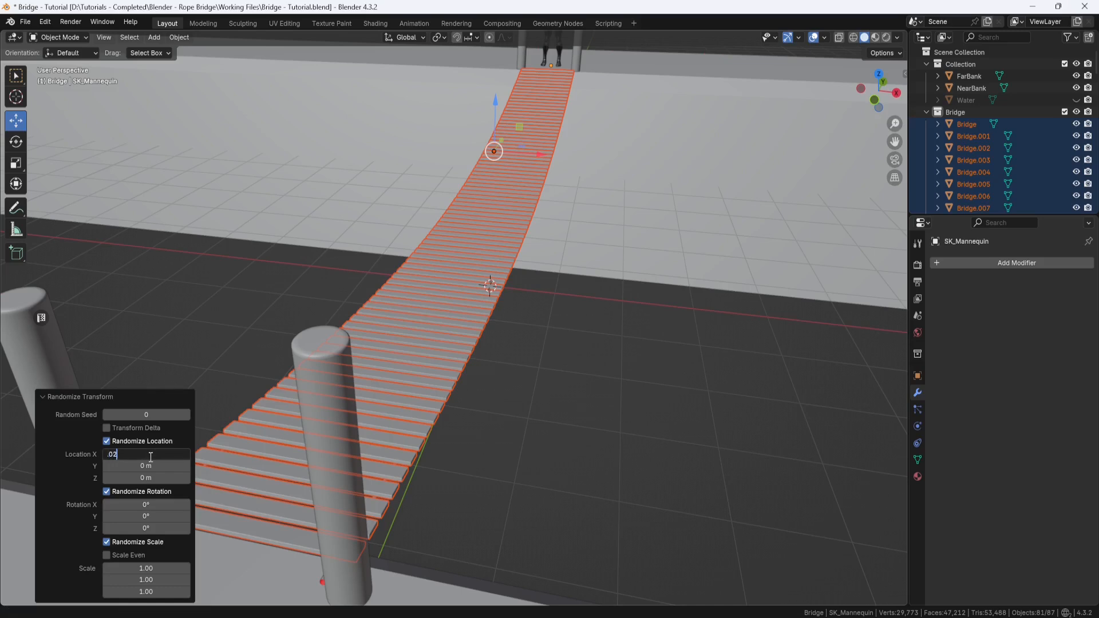
pyautogui.press('Return')
pyautogui.click(147, 467)
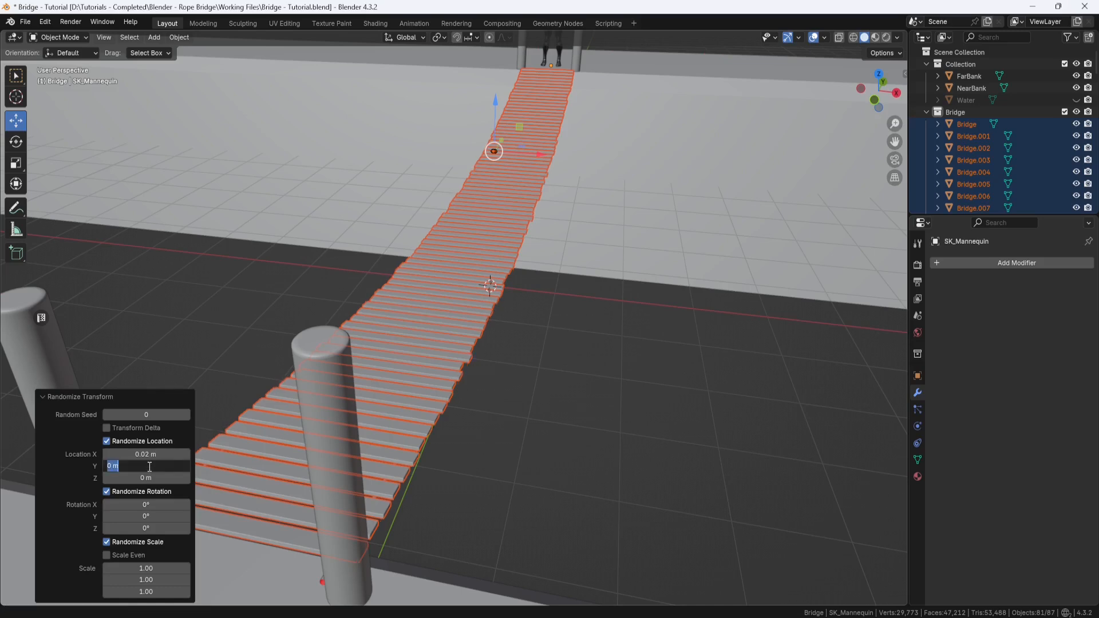
pyautogui.write('.02')
pyautogui.press('Return')
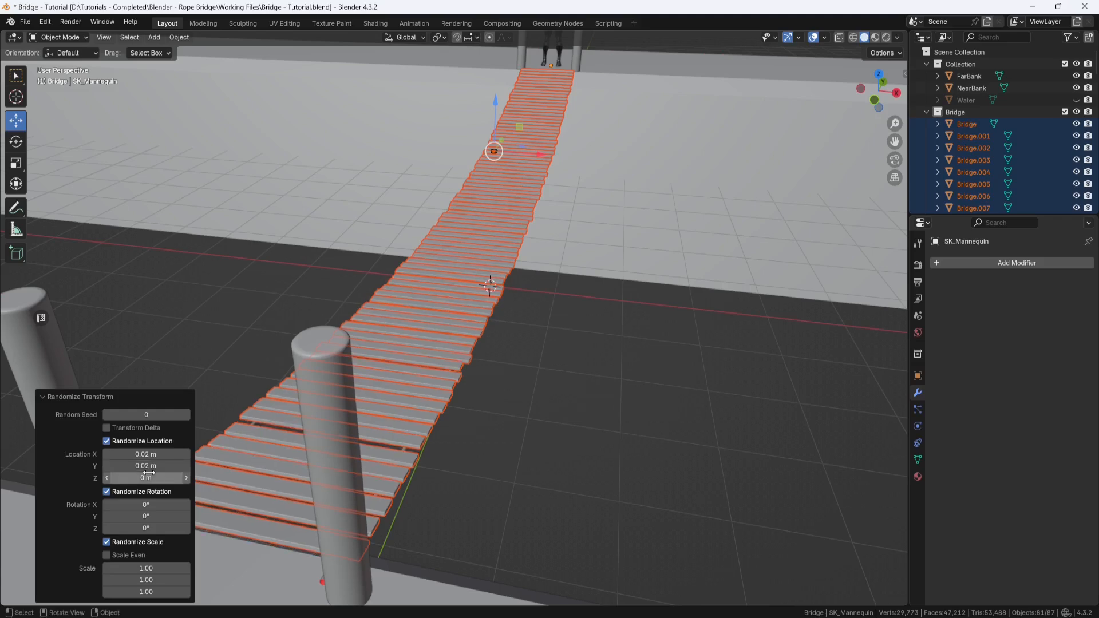
# Set the planks' randomized X scale to 1.02 and their randomized Z rotation to 0.3°.
pyautogui.moveTo(526, 350); pyautogui.dragTo(499, 359, button='middle')
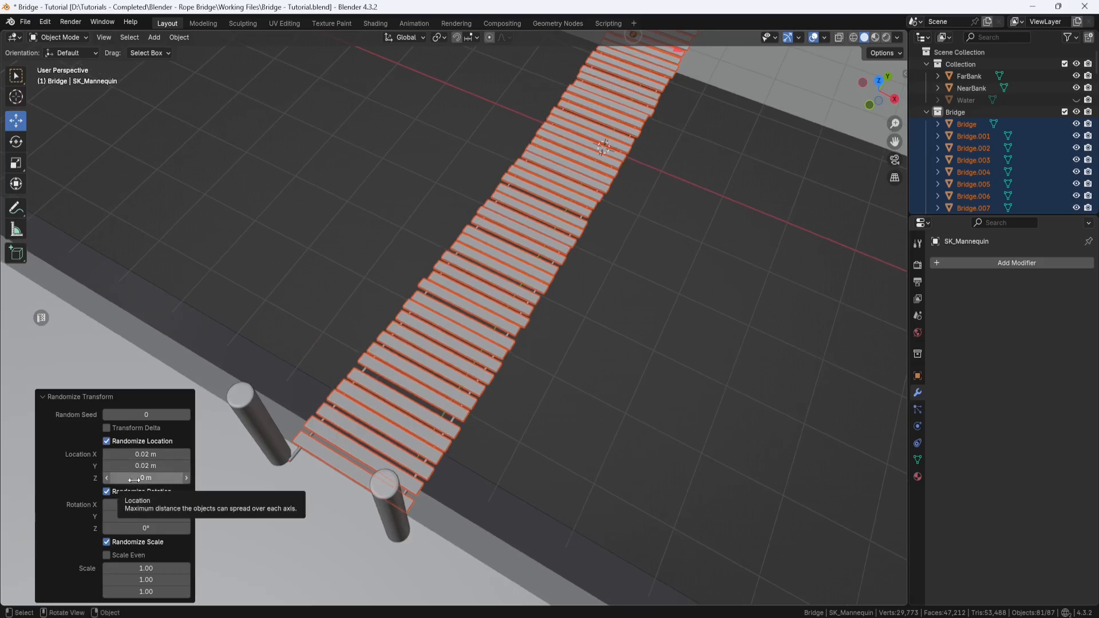
pyautogui.click(151, 568)
pyautogui.write('1.02')
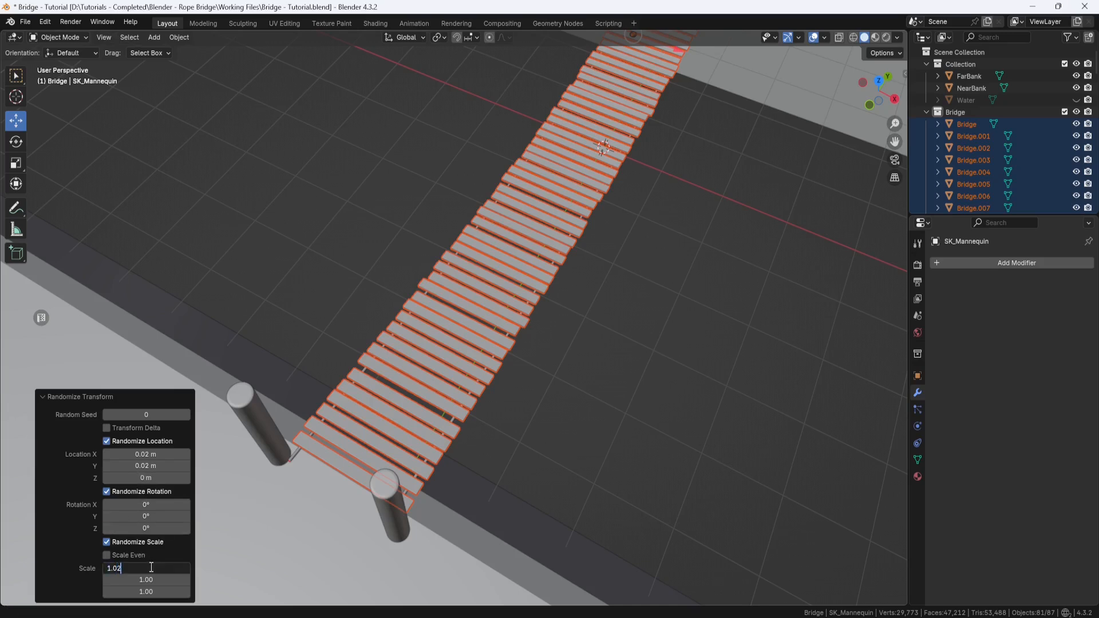
pyautogui.press('Return')
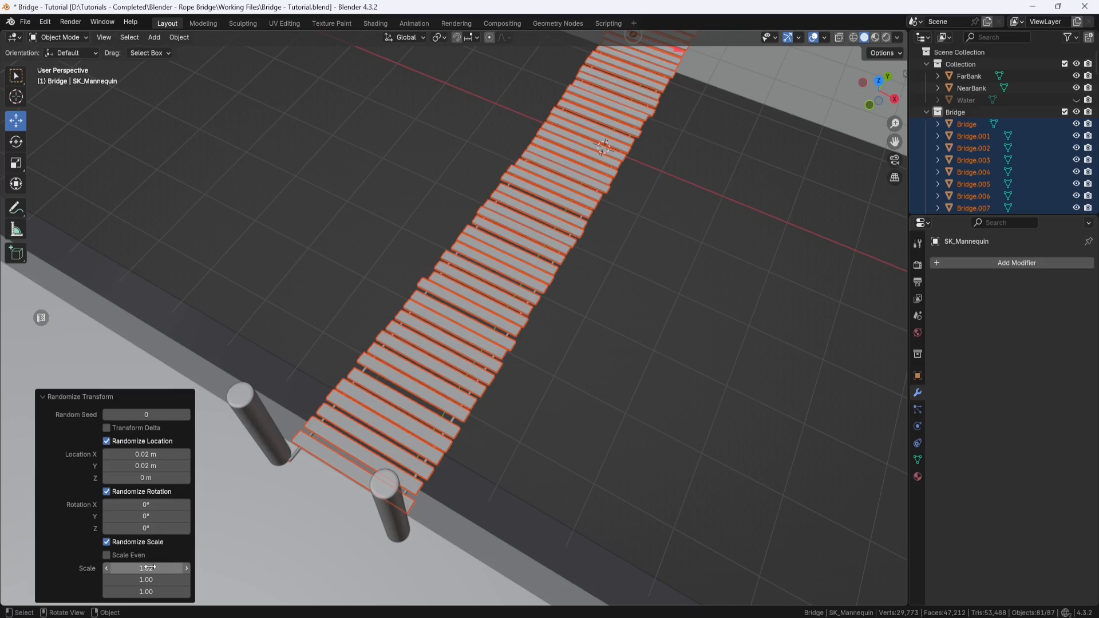
pyautogui.click(152, 528)
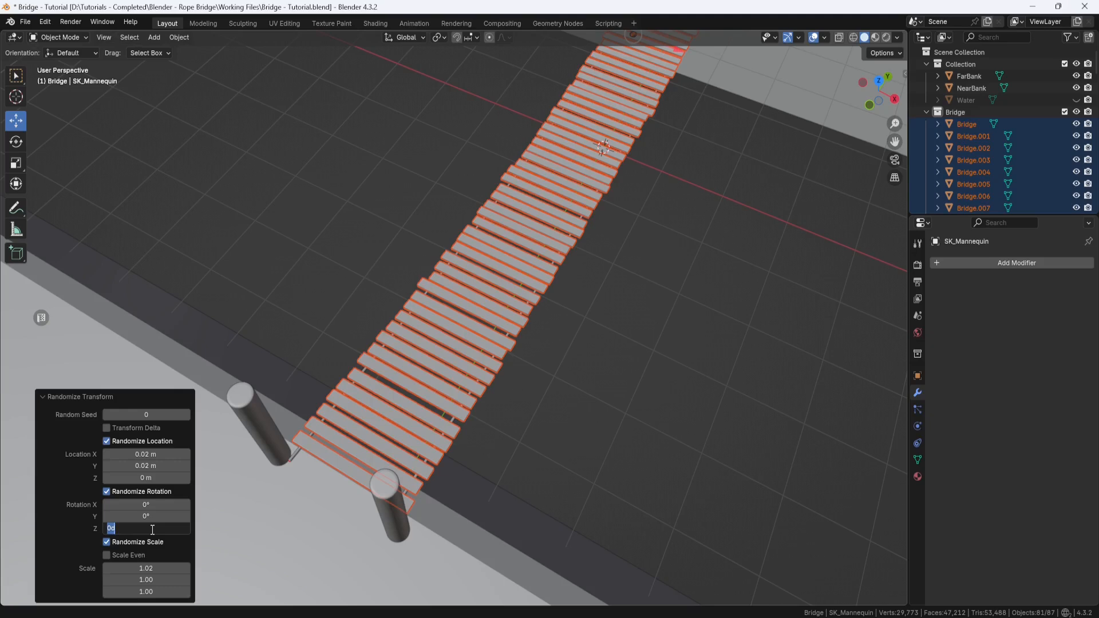
pyautogui.write('.7')
pyautogui.press('Return')
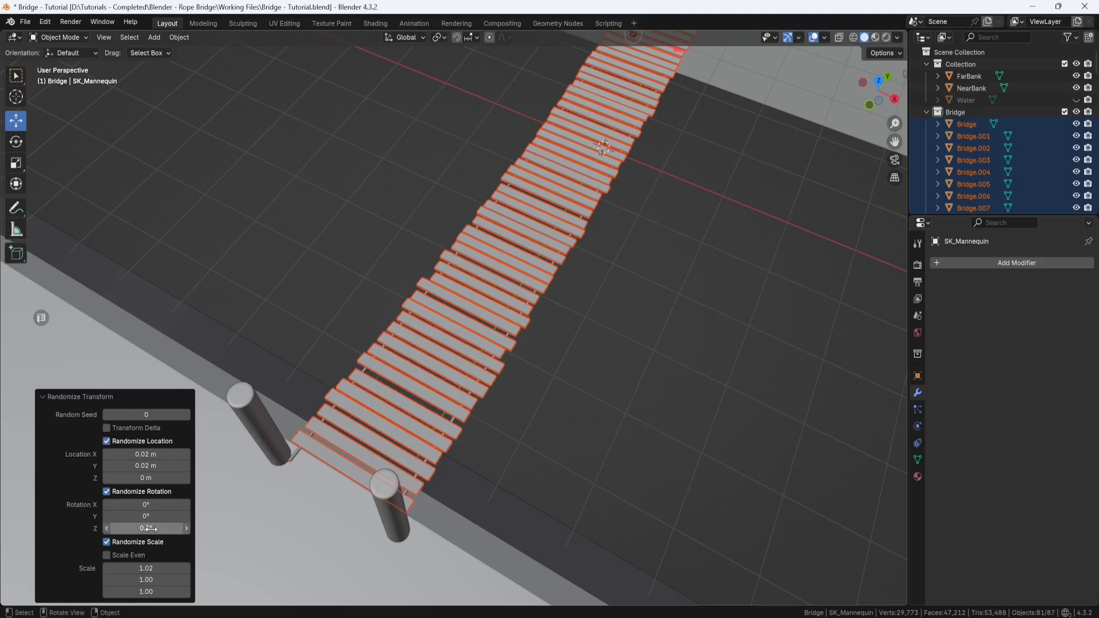
pyautogui.moveTo(430, 449); pyautogui.dragTo(588, 329, button='middle')
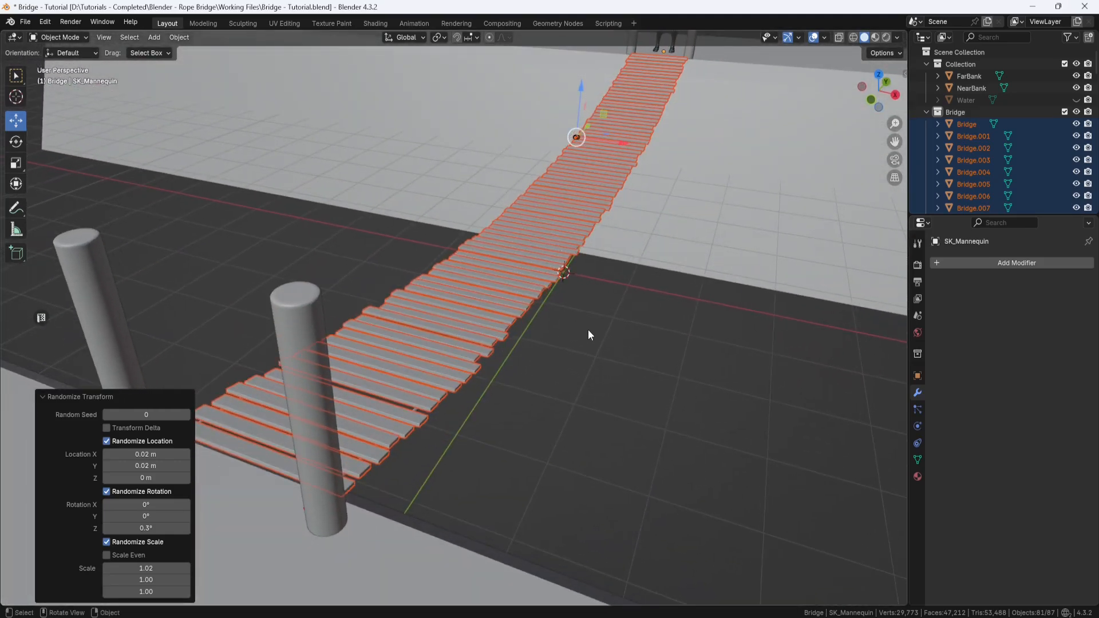
# Try to join the selected planks into a single object.
pyautogui.rightClick(587, 329)
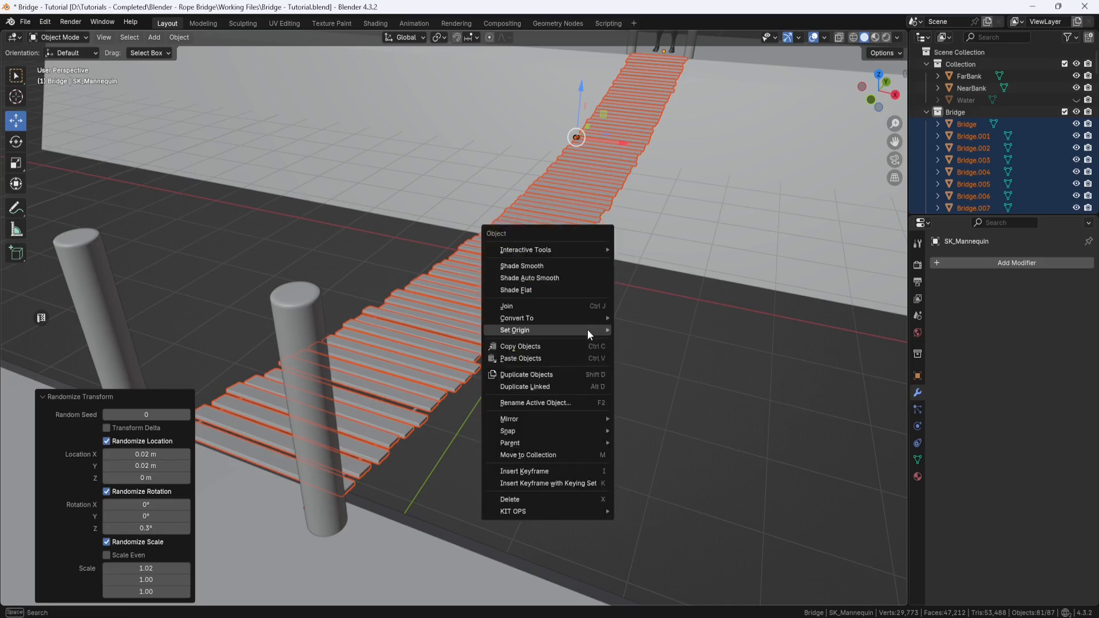
pyautogui.click(569, 307)
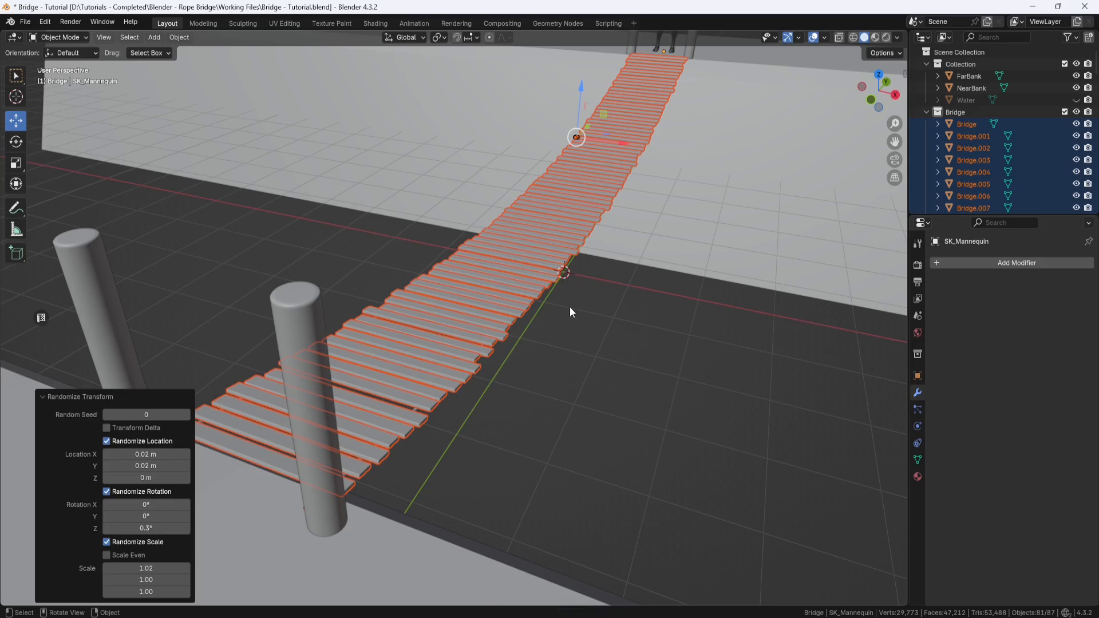
pyautogui.rightClick(570, 308)
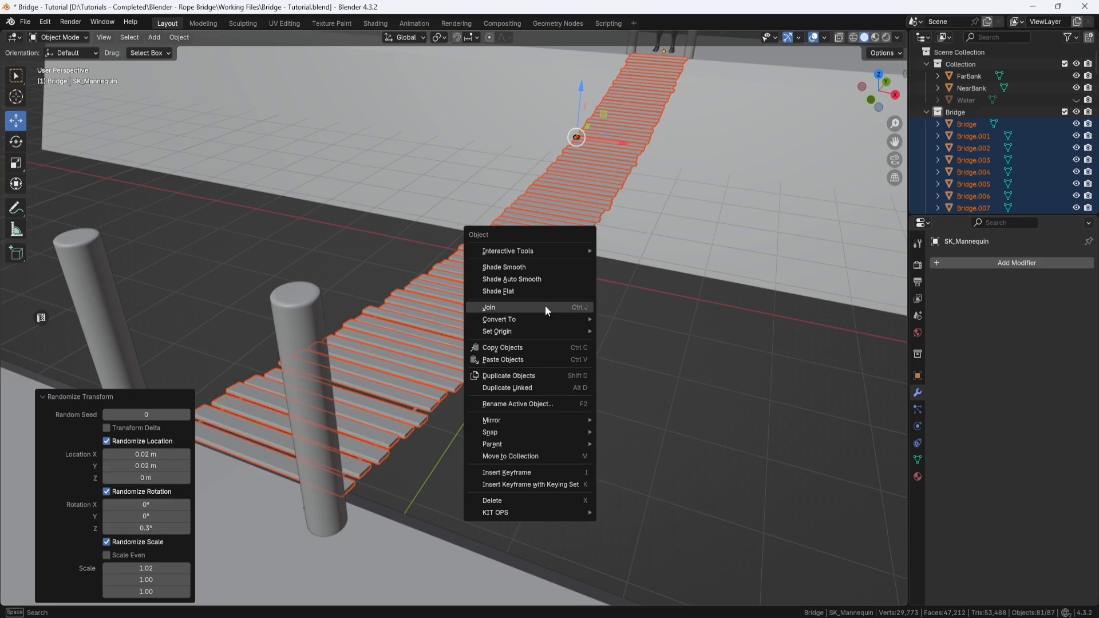
pyautogui.click(547, 309)
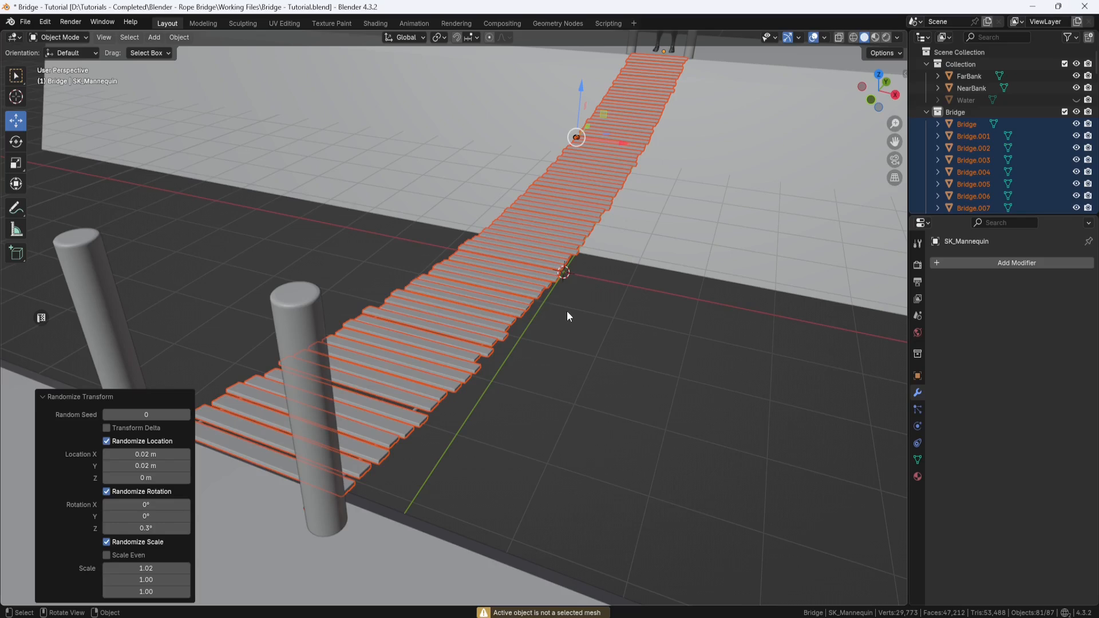
# Reselect every plank object from Bridge through Bridge.080, with Bridge as the active object.
pyautogui.click(974, 126)
pyautogui.scroll(-5, 987, 150)
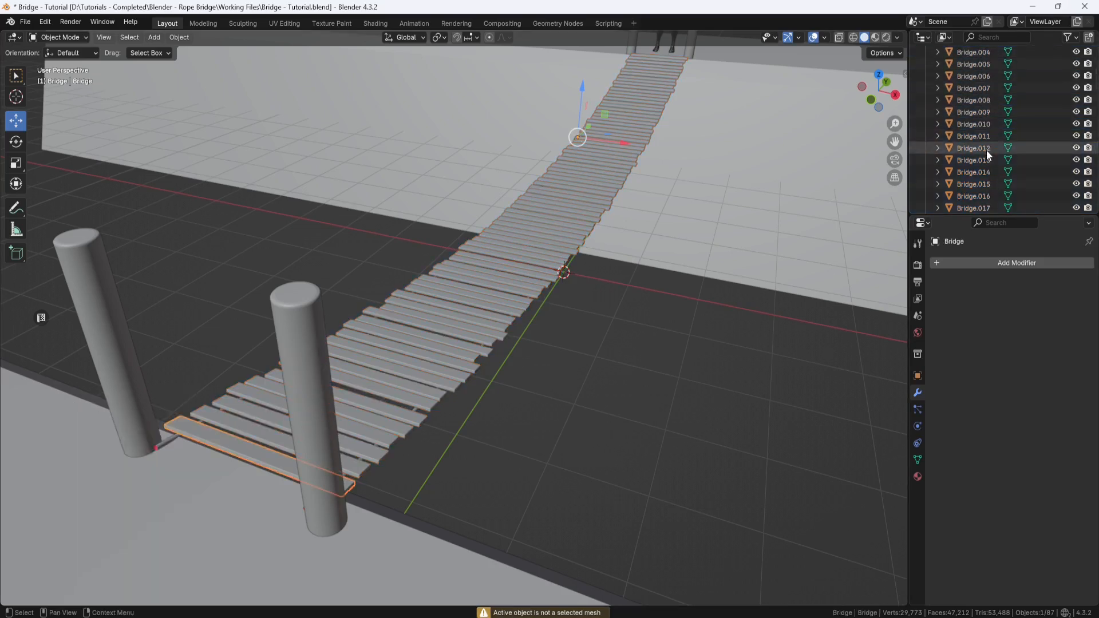
pyautogui.scroll(-20, 987, 150)
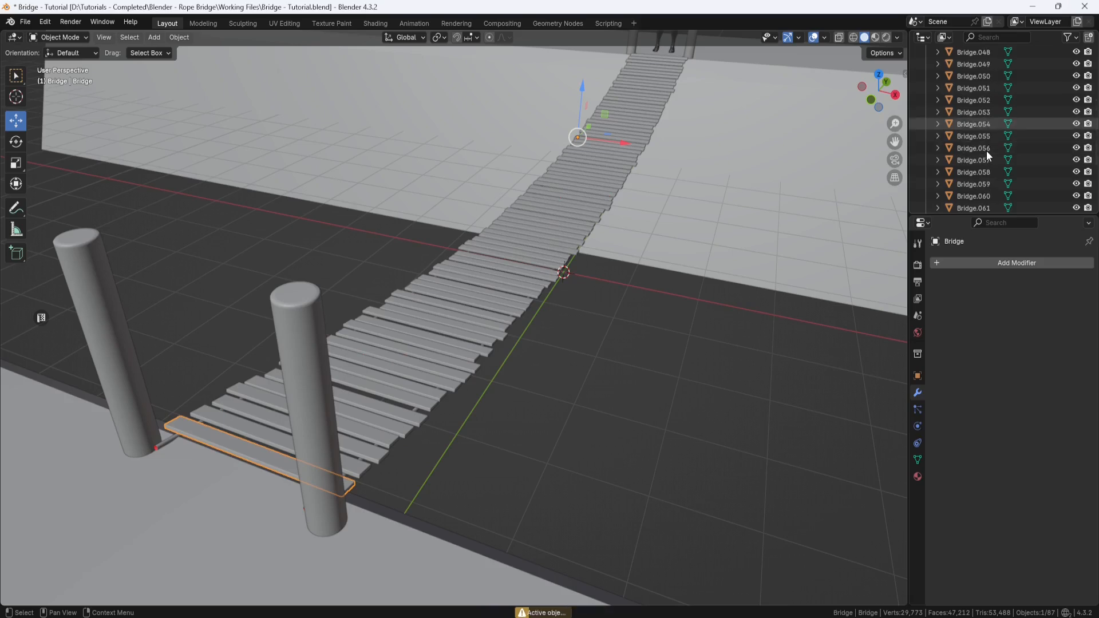
pyautogui.scroll(-10, 986, 150)
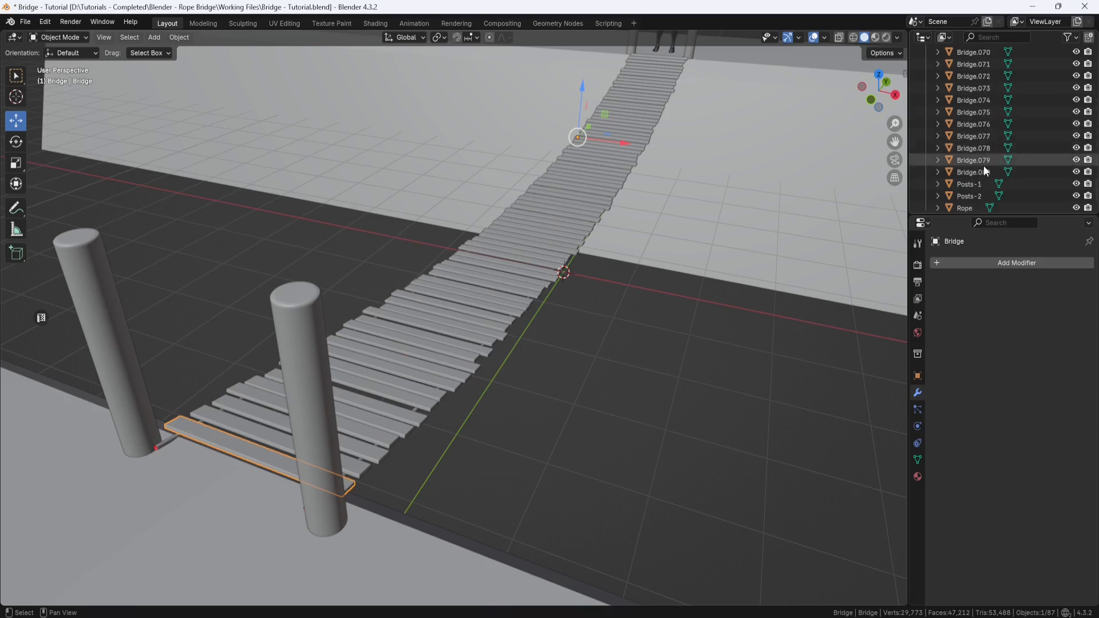
pyautogui.keyDown('shift'); pyautogui.click(980, 168); pyautogui.keyUp('shift')
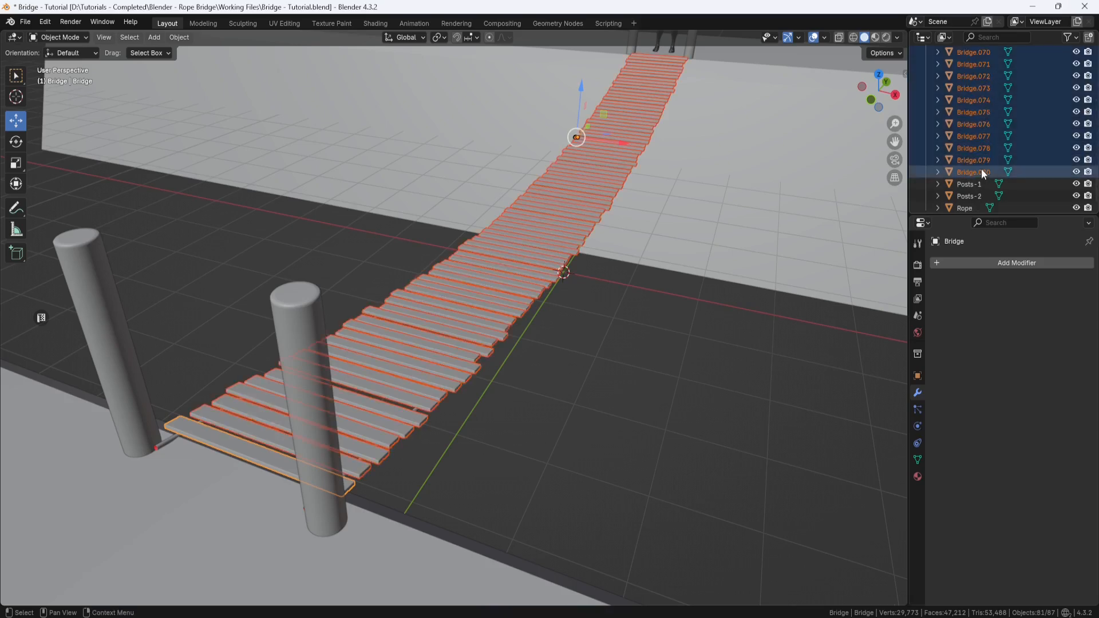
# Make Bridge.077 the active object and join all the selected planks into a single object.
pyautogui.rightClick(974, 139)
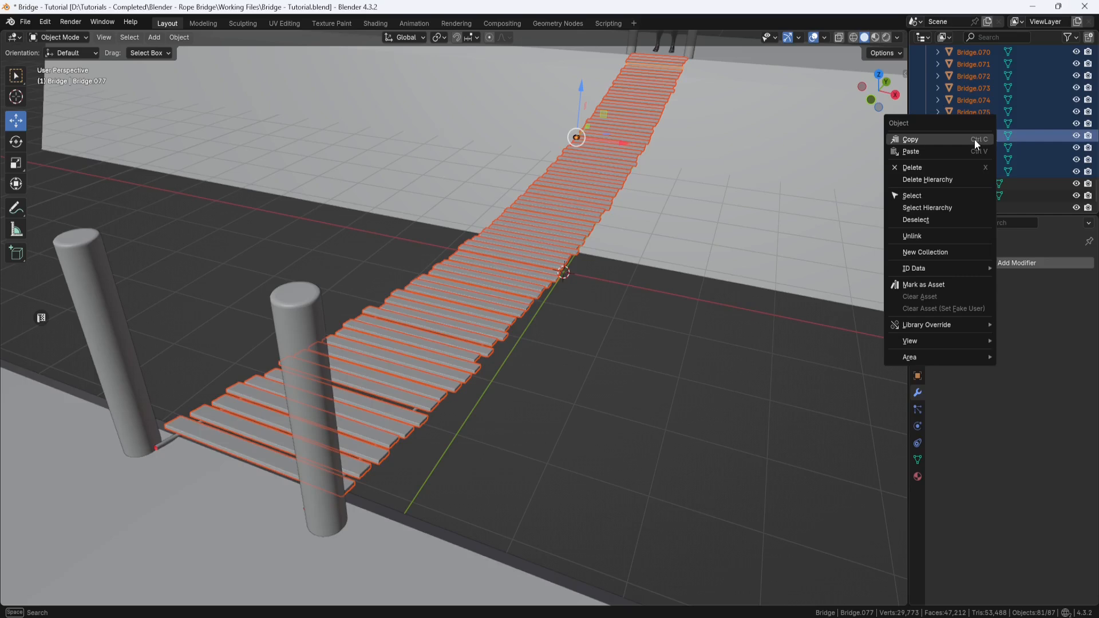
pyautogui.click(933, 196)
pyautogui.rightClick(743, 316)
pyautogui.moveTo(731, 314)
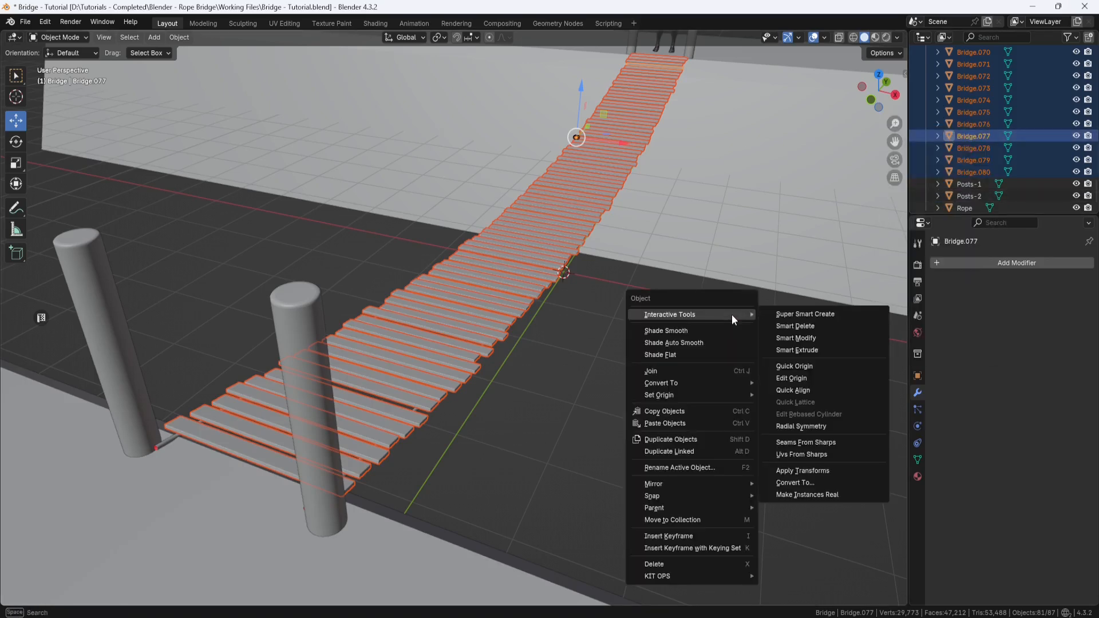
pyautogui.click(673, 371)
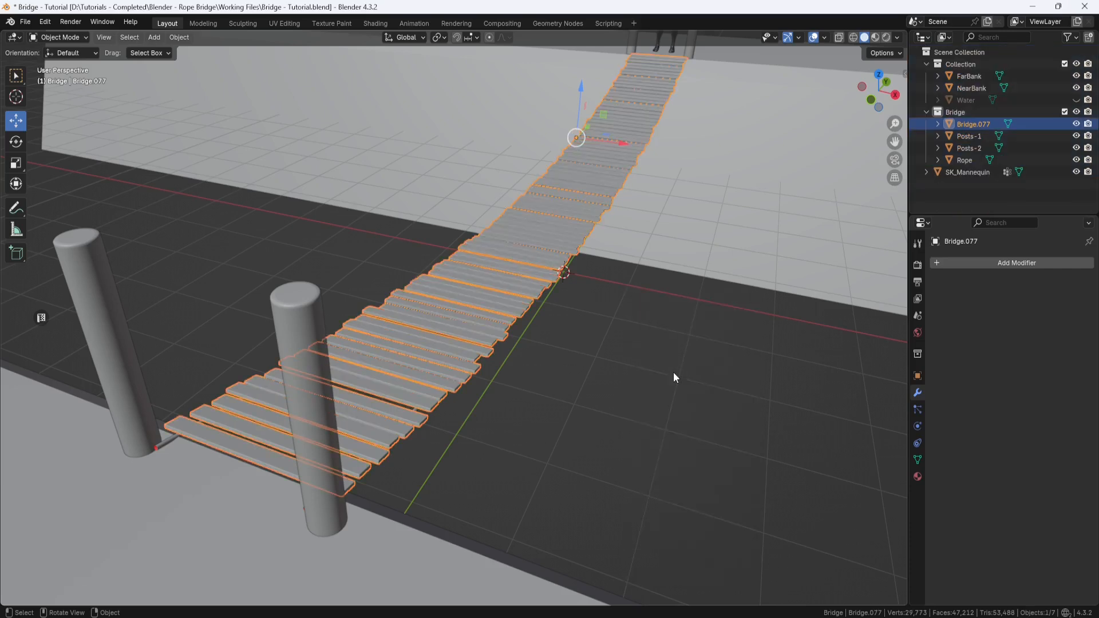
# Rename the joined plank object as Bridge.
pyautogui.doubleClick(990, 121)
pyautogui.click(993, 122)
pyautogui.press('BackSpace')
pyautogui.press('BackSpace')
pyautogui.press('BackSpace')
pyautogui.press('BackSpace')
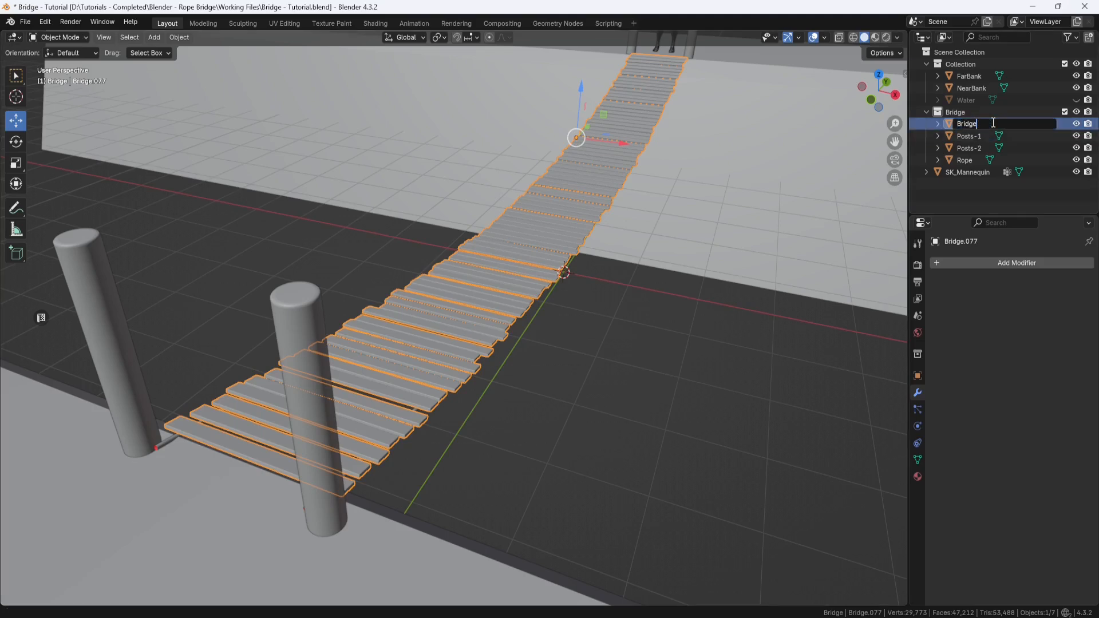
pyautogui.press('Return')
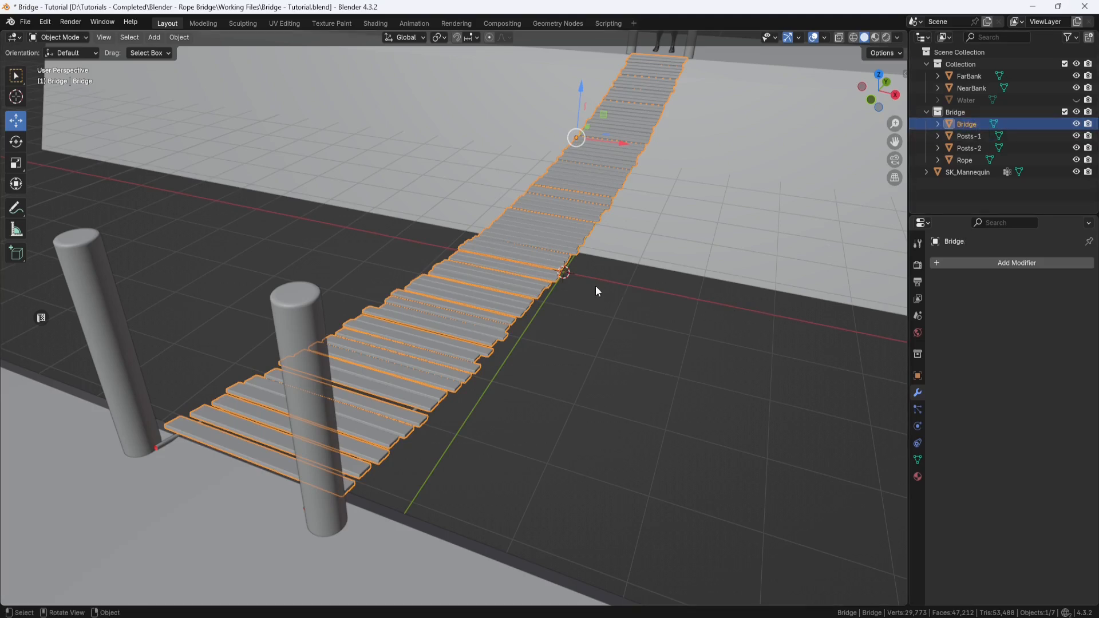
# Duplicate the Rope object in place and raise the copy about 1.04 m along Z as handrails.
pyautogui.moveTo(595, 286); pyautogui.dragTo(552, 321, button='middle')
pyautogui.keyDown('shift'); pyautogui.moveTo(529, 246); pyautogui.dragTo(576, 170, button='middle'); pyautogui.keyUp('shift')
pyautogui.scroll(3, 563, 332)
pyautogui.click(576, 170)
pyautogui.hotkey('shift', 'd')
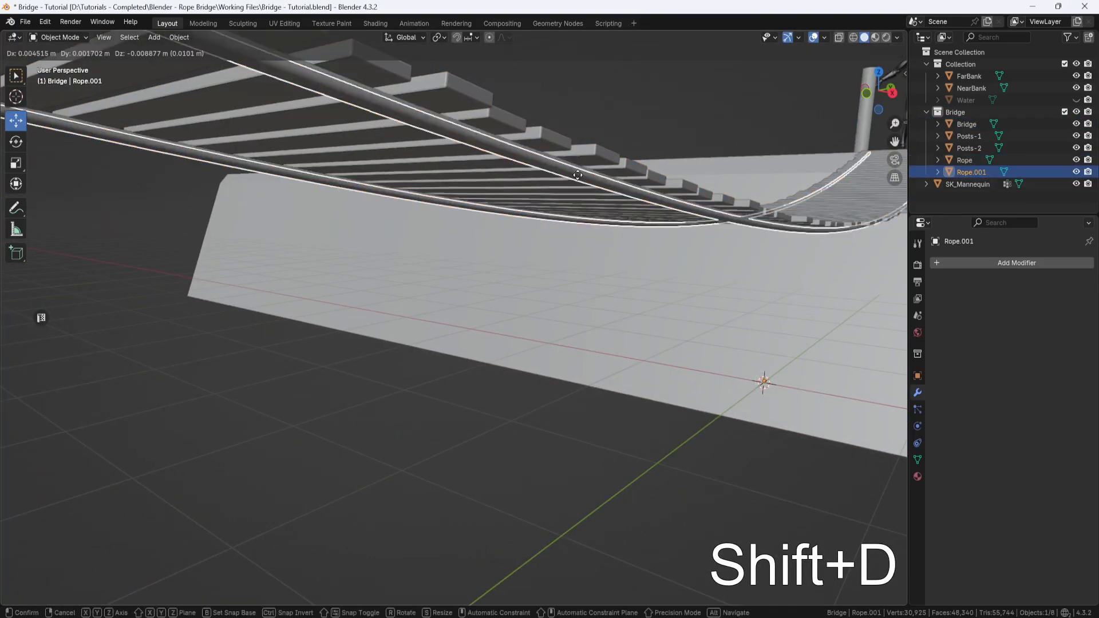
pyautogui.rightClick(590, 206)
pyautogui.moveTo(592, 210); pyautogui.dragTo(447, 219, button='middle')
pyautogui.moveTo(582, 298); pyautogui.dragTo(548, 239)
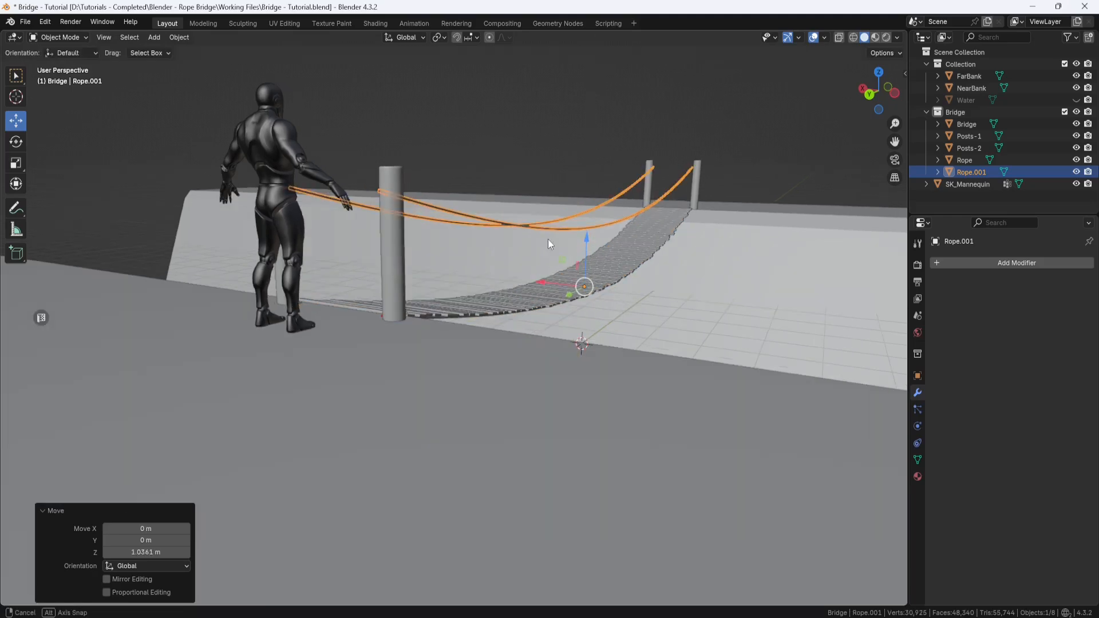
# In Posts-1, select one whole linked post in face mode and move it about -0.01 m along X toward the rope end.
pyautogui.moveTo(548, 239); pyautogui.dragTo(533, 313, button='middle')
pyautogui.click(679, 274)
pyautogui.press('Tab')
pyautogui.press('3')
pyautogui.click(441, 190)
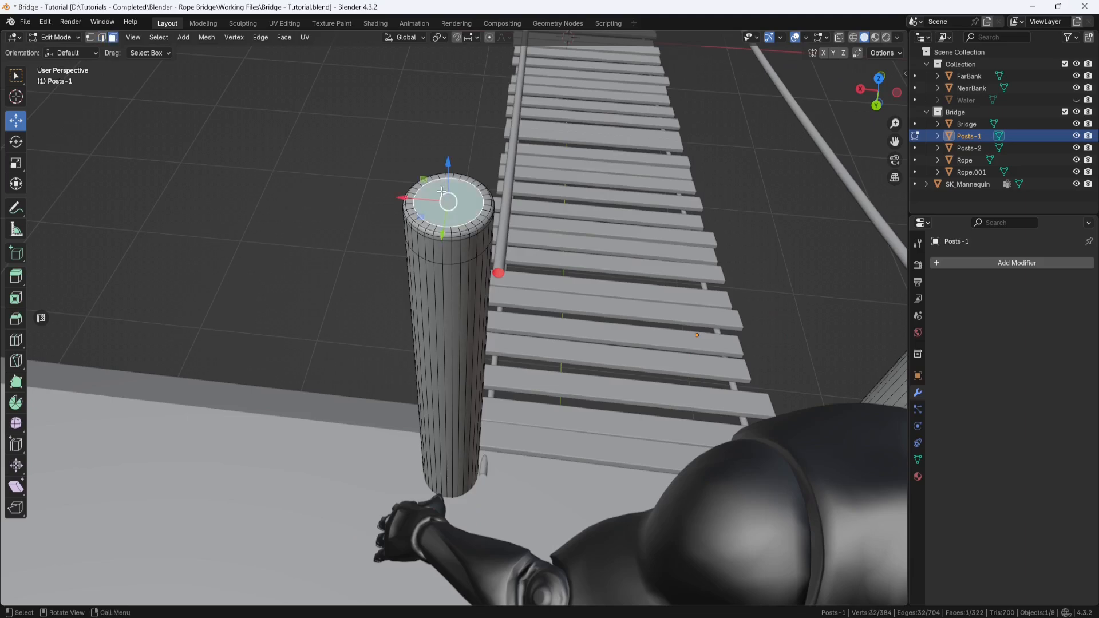
pyautogui.hotkey('ctrl', 'l')
pyautogui.press('g')
pyautogui.press('x')
pyautogui.click(476, 289)
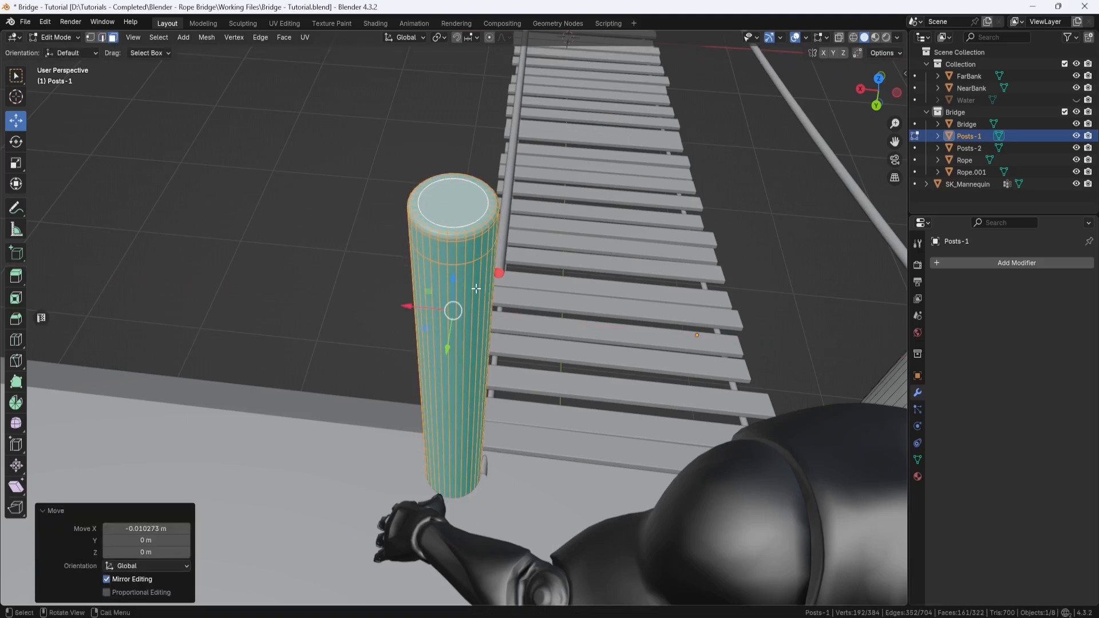
# Move the other linked post of Posts-1 slightly along X toward its handrail rope and return to Object Mode.
pyautogui.moveTo(476, 288); pyautogui.dragTo(594, 375, button='middle')
pyautogui.click(655, 364)
pyautogui.hotkey('ctrl', 'l')
pyautogui.press('g')
pyautogui.press('x')
pyautogui.click(738, 346)
pyautogui.click(71, 39)
pyautogui.click(71, 51)
# In Posts-2, grow the selection from one post's cap to the whole post and shift it slightly along X toward its handrail rope.
pyautogui.scroll(-6, 300, 174)
pyautogui.keyDown('shift'); pyautogui.moveTo(300, 173); pyautogui.dragTo(675, 263, button='middle'); pyautogui.keyUp('shift')
pyautogui.click(855, 305)
pyautogui.keyDown('shift'); pyautogui.moveTo(855, 306); pyautogui.dragTo(391, 344, button='middle'); pyautogui.keyUp('shift')
pyautogui.scroll(3, 390, 344)
pyautogui.click(60, 38)
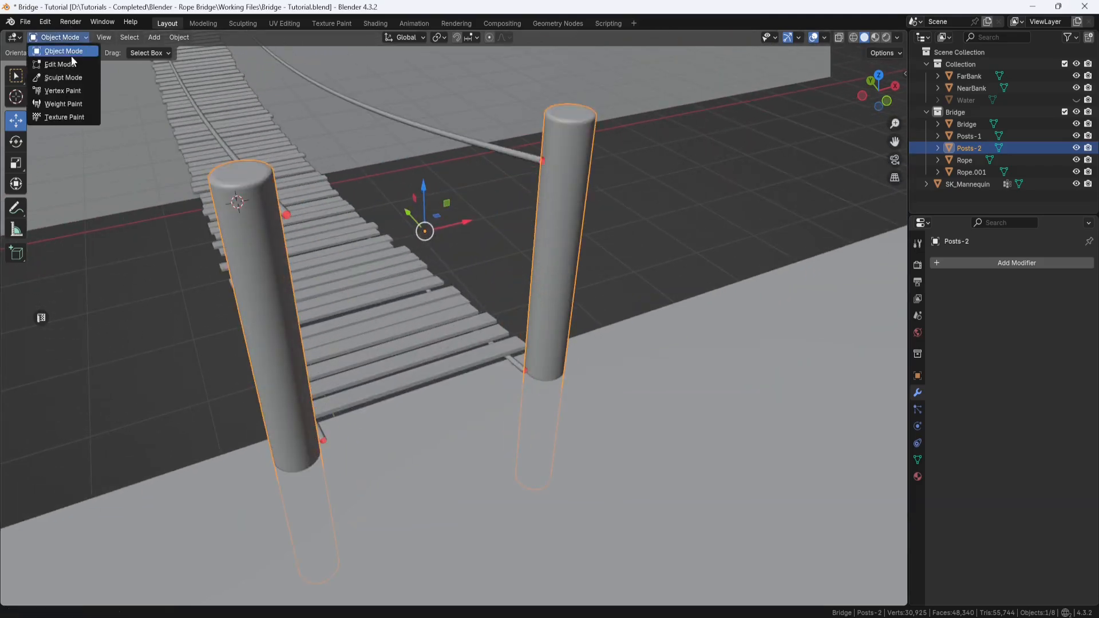
pyautogui.click(73, 64)
pyautogui.click(241, 171)
pyautogui.press('ctrl+KP_Add')
pyautogui.press('ctrl+KP_Add')
pyautogui.press('ctrl+KP_Add')
pyautogui.press('ctrl+KP_Add')
pyautogui.press('ctrl+KP_Add')
pyautogui.scroll(2, 287, 189)
pyautogui.moveTo(286, 189); pyautogui.dragTo(333, 251, button='middle')
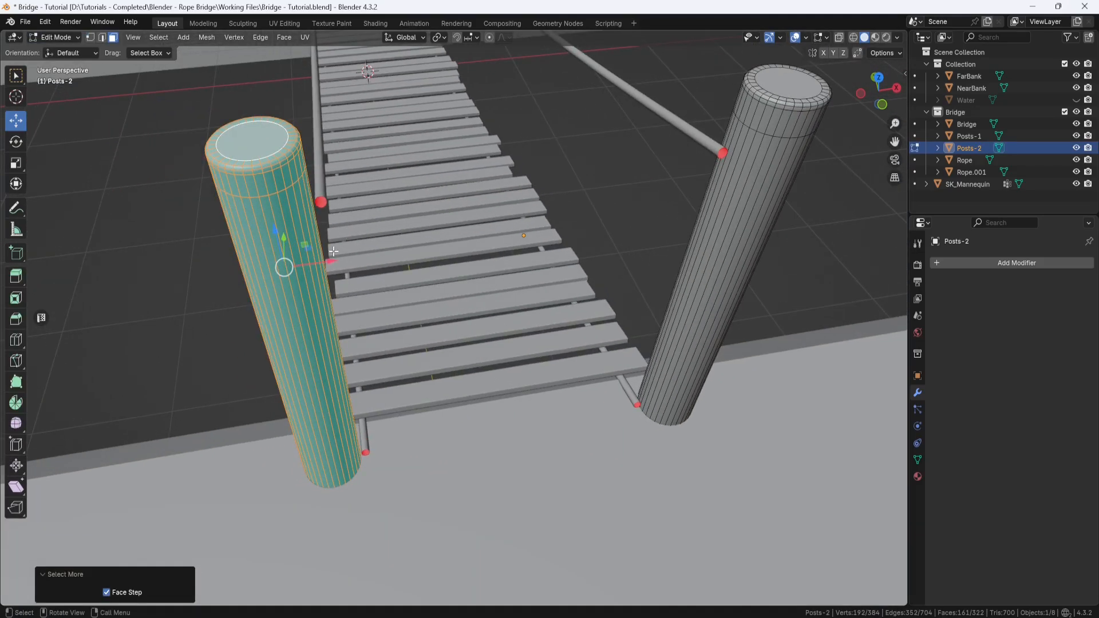
pyautogui.moveTo(333, 261); pyautogui.dragTo(341, 260)
# Grow the selection over the other Posts-2 post, move it about -0.007 m along X toward its rope, and return to Object Mode.
pyautogui.moveTo(341, 260); pyautogui.dragTo(321, 274, button='middle')
pyautogui.keyDown('shift'); pyautogui.moveTo(320, 274); pyautogui.dragTo(75, 321, button='middle'); pyautogui.keyUp('shift')
pyautogui.click(498, 190)
pyautogui.press('ctrl+KP_Add')
pyautogui.press('ctrl+KP_Add')
pyautogui.press('ctrl+KP_Add')
pyautogui.press('ctrl+KP_Add')
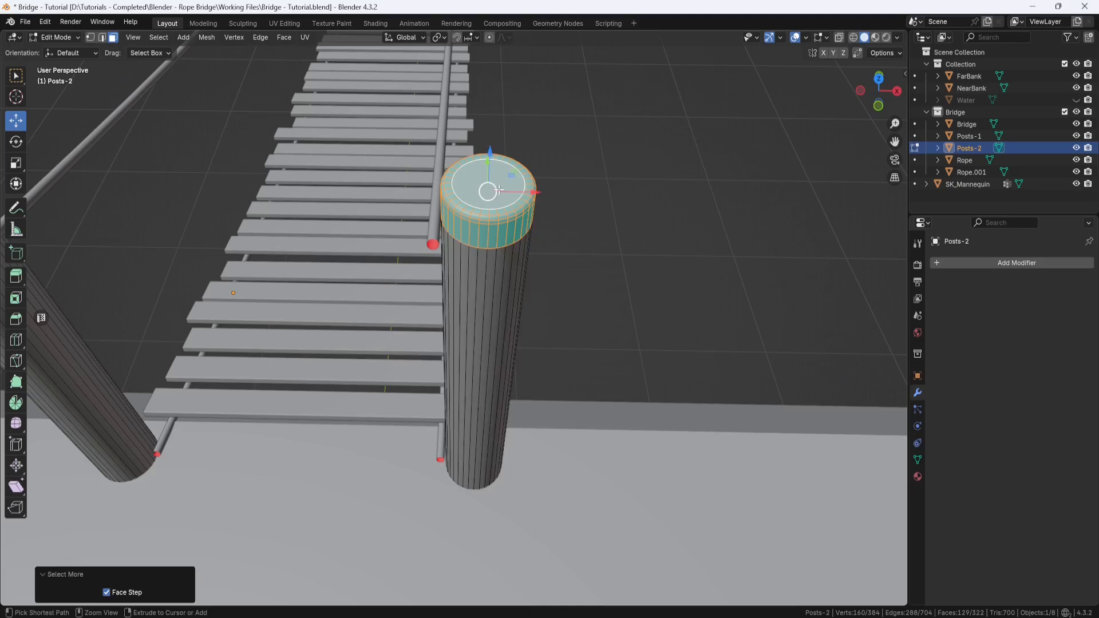
pyautogui.press('ctrl+KP_Add')
pyautogui.moveTo(499, 190); pyautogui.dragTo(516, 195, button='middle')
pyautogui.moveTo(523, 294); pyautogui.dragTo(521, 294)
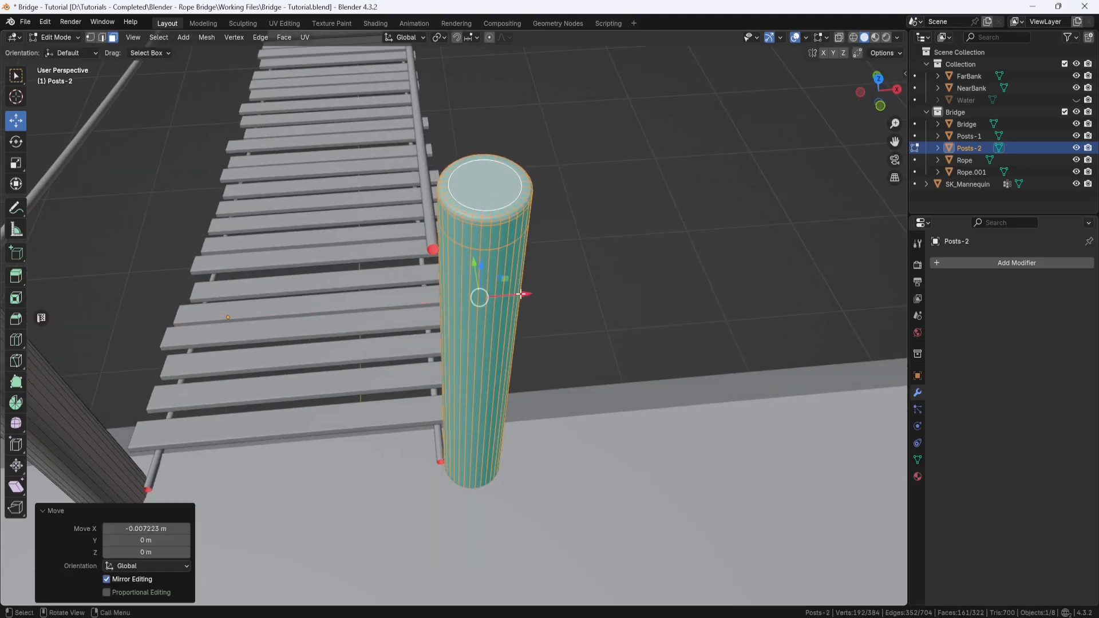
pyautogui.moveTo(521, 294); pyautogui.dragTo(588, 246, button='middle')
pyautogui.scroll(2, 578, 251)
pyautogui.moveTo(536, 278); pyautogui.dragTo(536, 278)
pyautogui.scroll(-3, 504, 241)
pyautogui.moveTo(490, 206); pyautogui.dragTo(475, 234, button='middle')
pyautogui.click(74, 37)
pyautogui.click(70, 50)
# Add a single loop cut around one Posts-1 post, just below the handrail rope's end.
pyautogui.click(252, 96)
pyautogui.scroll(-5, 251, 96)
pyautogui.keyDown('shift'); pyautogui.moveTo(250, 95); pyautogui.dragTo(485, 418, button='middle'); pyautogui.keyUp('shift')
pyautogui.click(368, 96)
pyautogui.moveTo(366, 95); pyautogui.dragTo(582, 287, button='middle')
pyautogui.scroll(7, 581, 287)
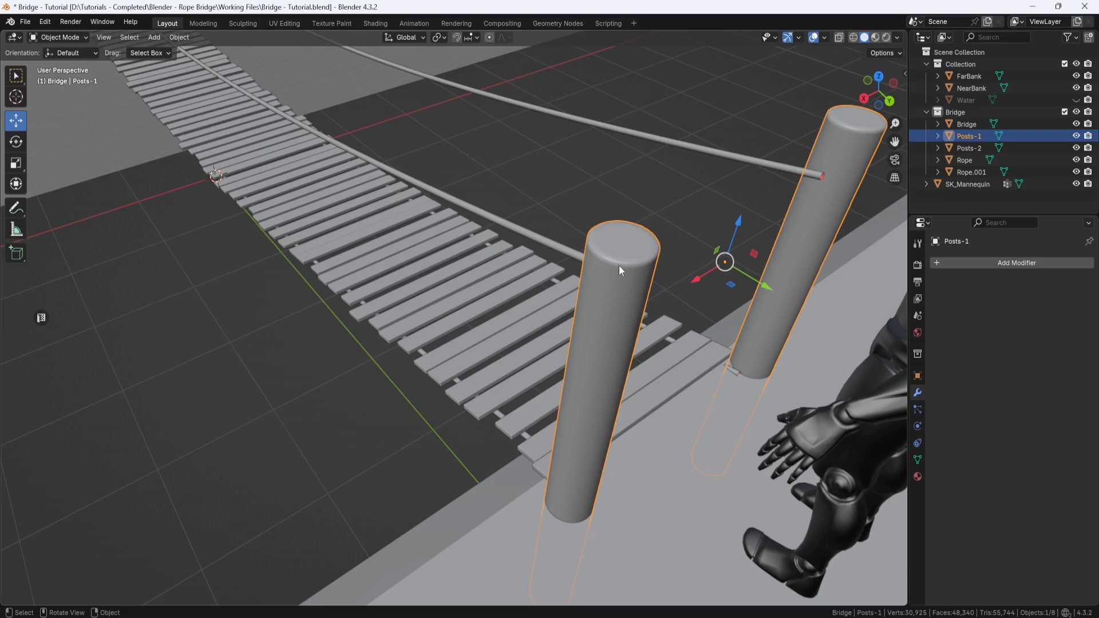
pyautogui.click(88, 39)
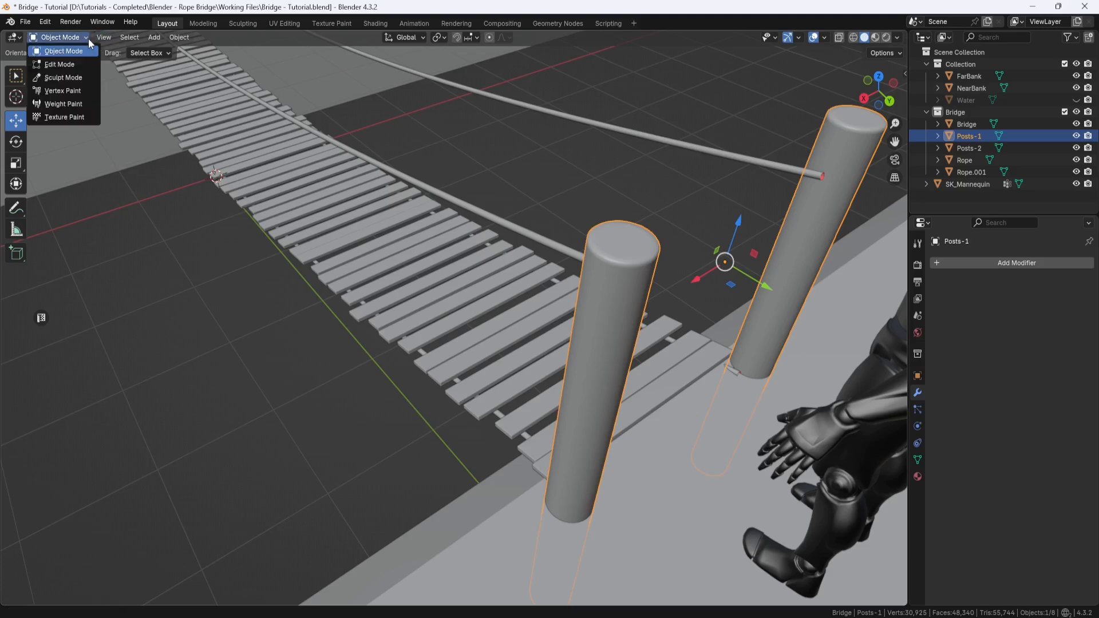
pyautogui.click(52, 65)
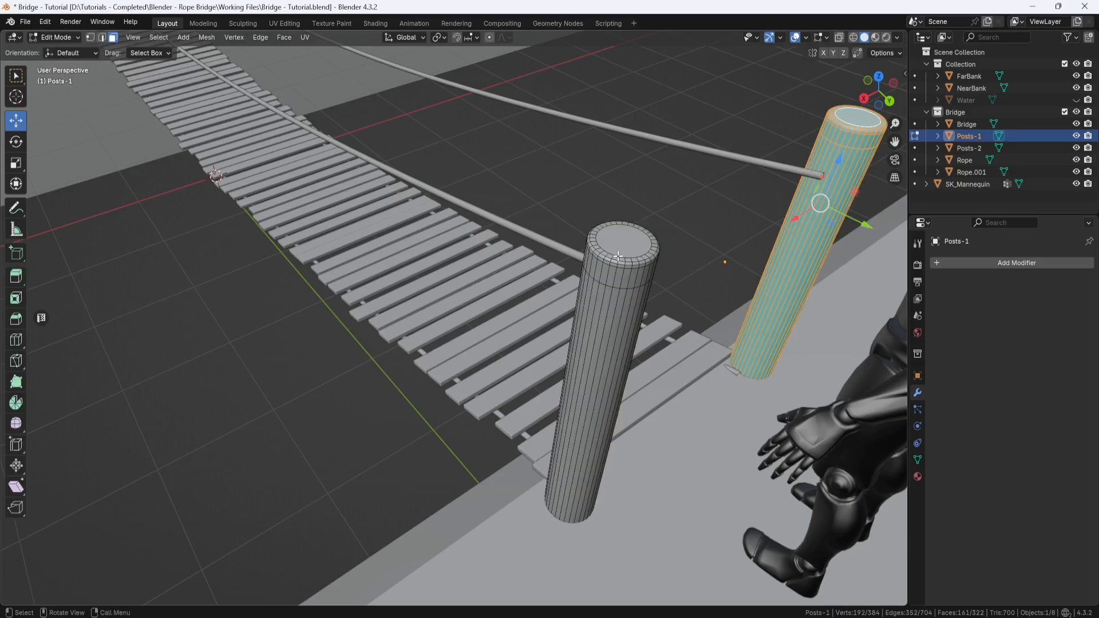
pyautogui.moveTo(618, 255); pyautogui.dragTo(444, 338, button='middle')
pyautogui.scroll(-2, 503, 255)
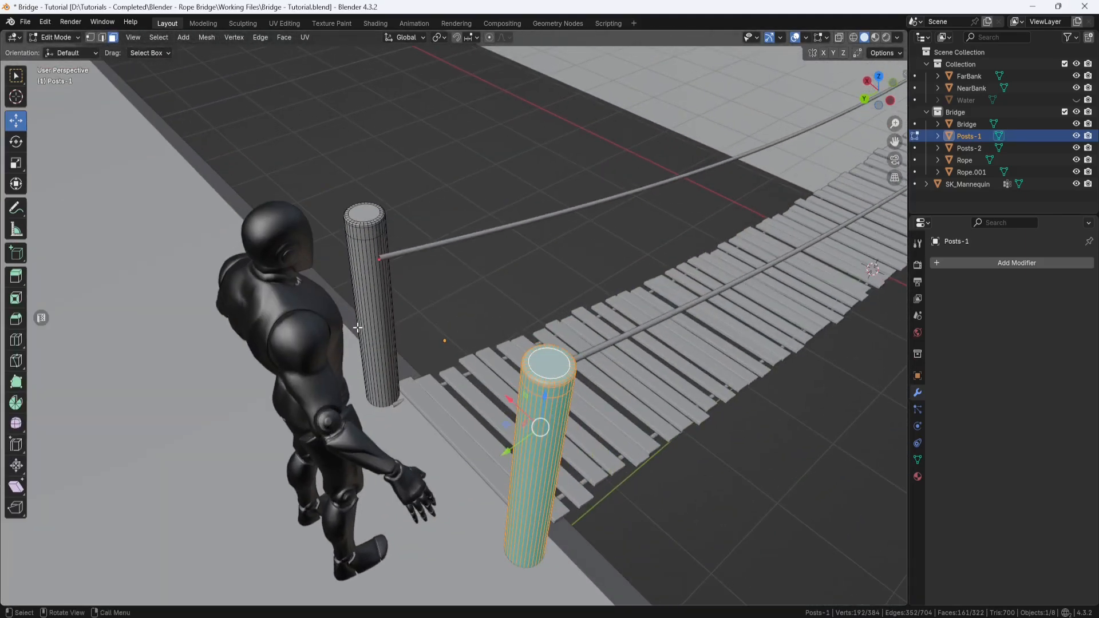
pyautogui.scroll(4, 320, 252)
pyautogui.keyDown('shift'); pyautogui.moveTo(309, 240); pyautogui.dragTo(340, 282, button='middle'); pyautogui.keyUp('shift')
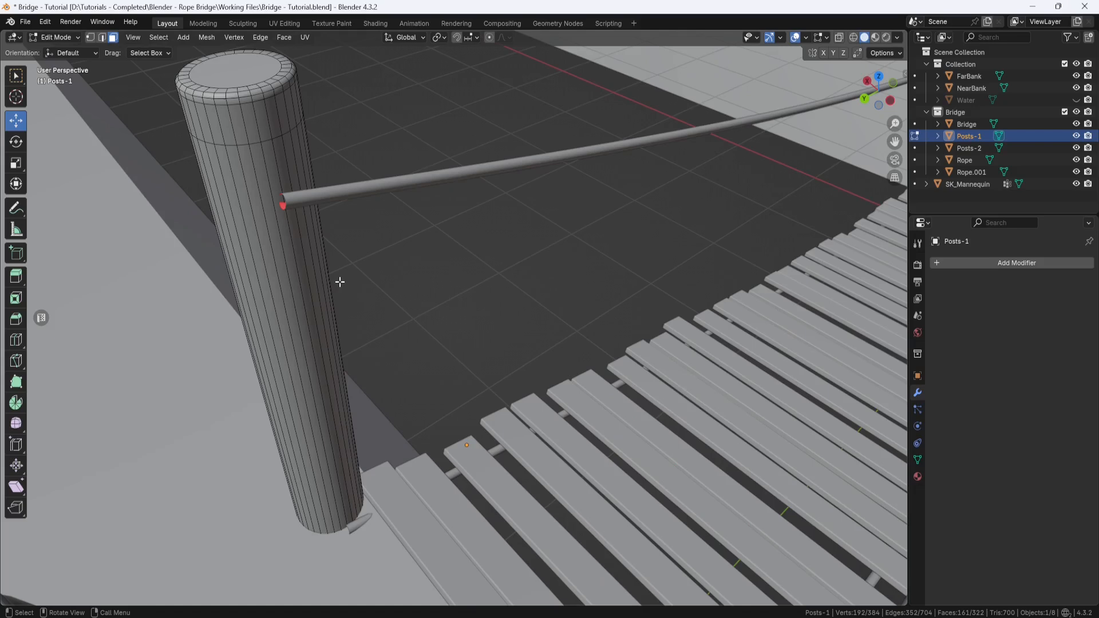
pyautogui.click(15, 341)
pyautogui.moveTo(334, 299); pyautogui.dragTo(338, 218)
pyautogui.hotkey('shift', 'd')
pyautogui.click(16, 122)
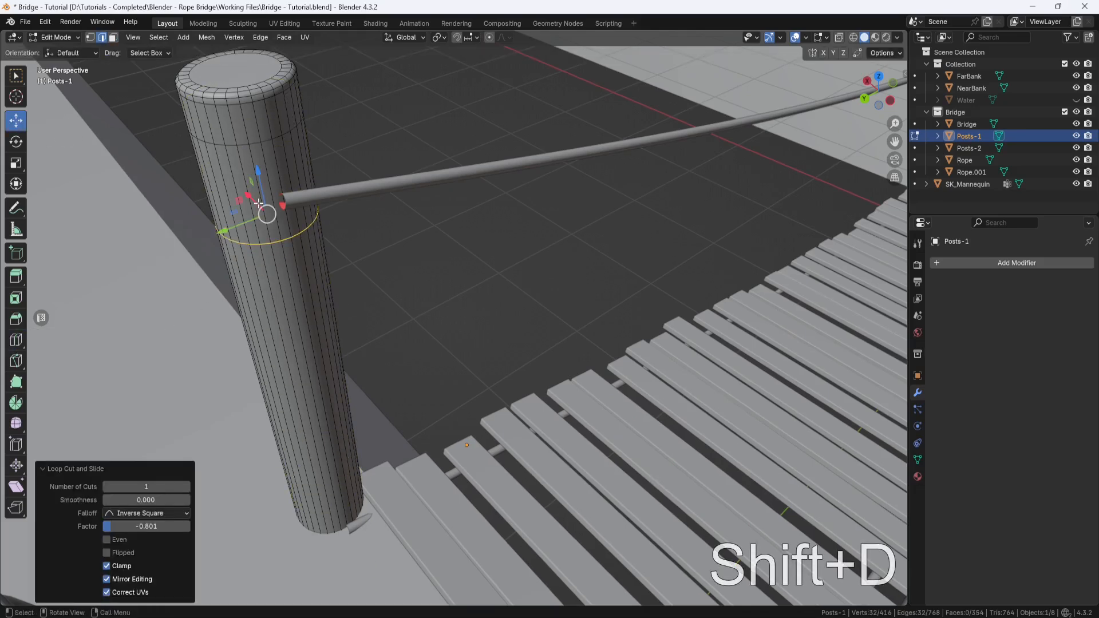
# Duplicate the new edge loop in place and separate the selection into its own object.
pyautogui.hotkey('shift', 'd')
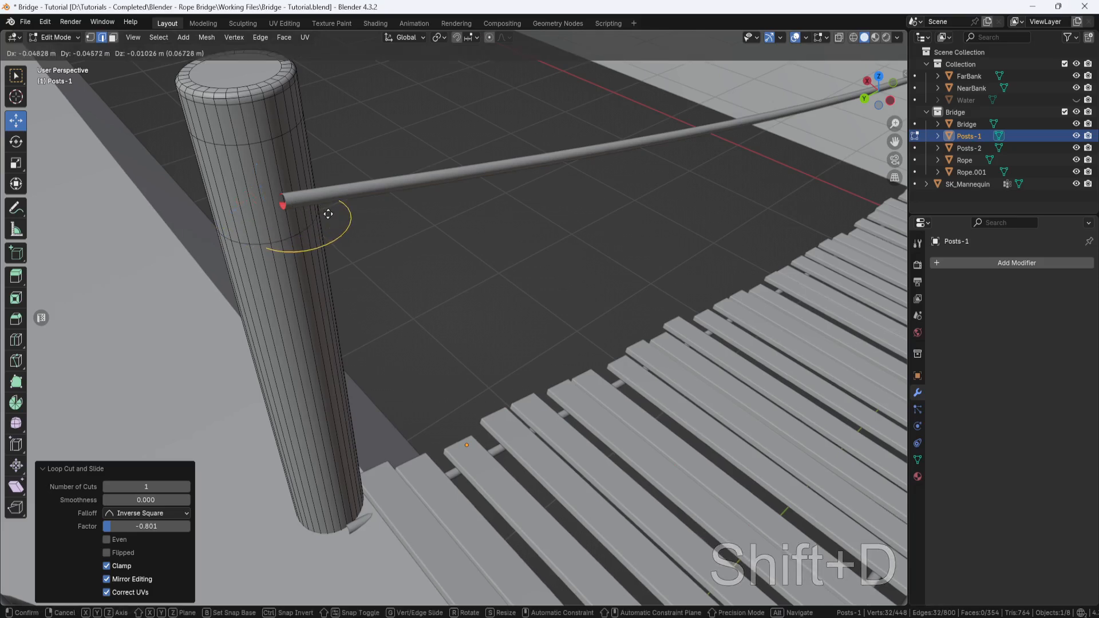
pyautogui.rightClick(326, 213)
pyautogui.press('p')
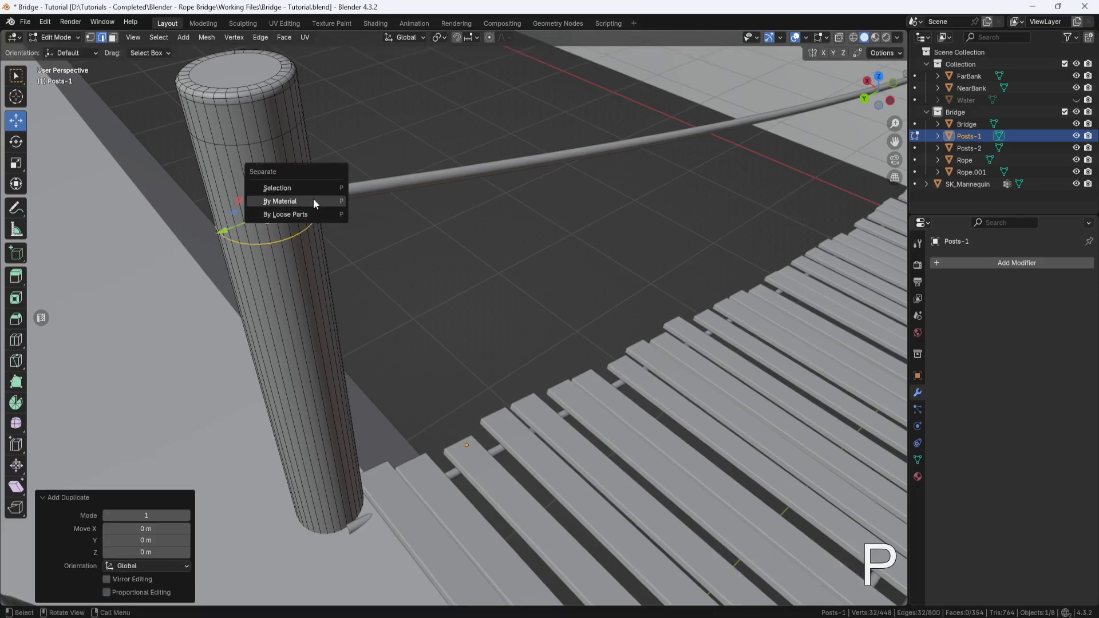
pyautogui.click(298, 188)
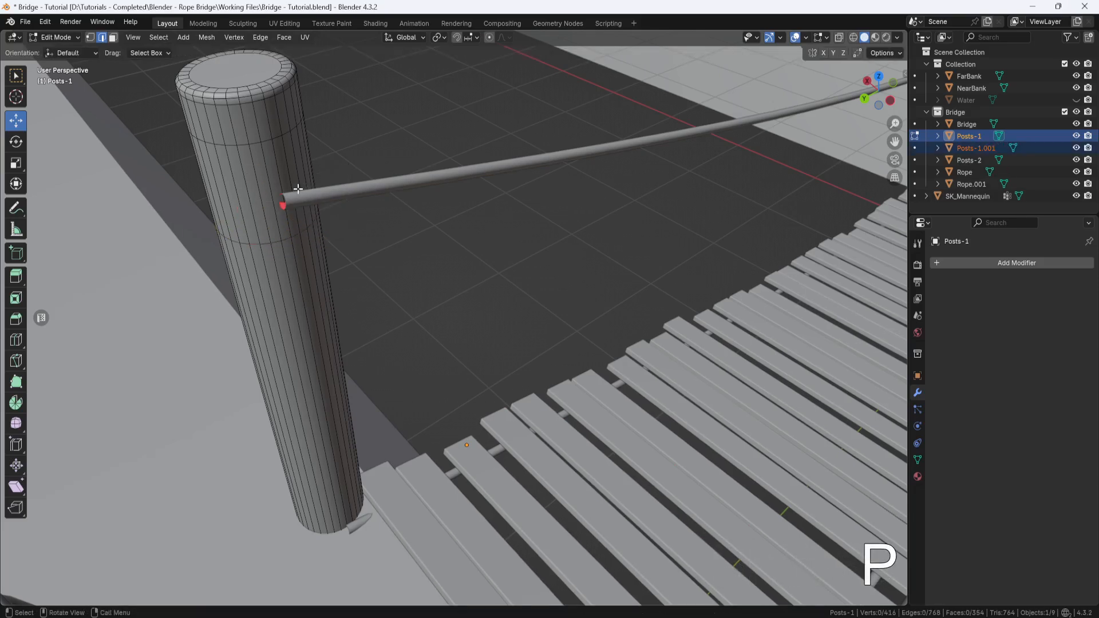
# Dissolve the original edge loop below the rope end on the Posts-1 post.
pyautogui.keyDown('alt'); pyautogui.click(276, 239); pyautogui.keyUp('alt')
pyautogui.rightClick(276, 241)
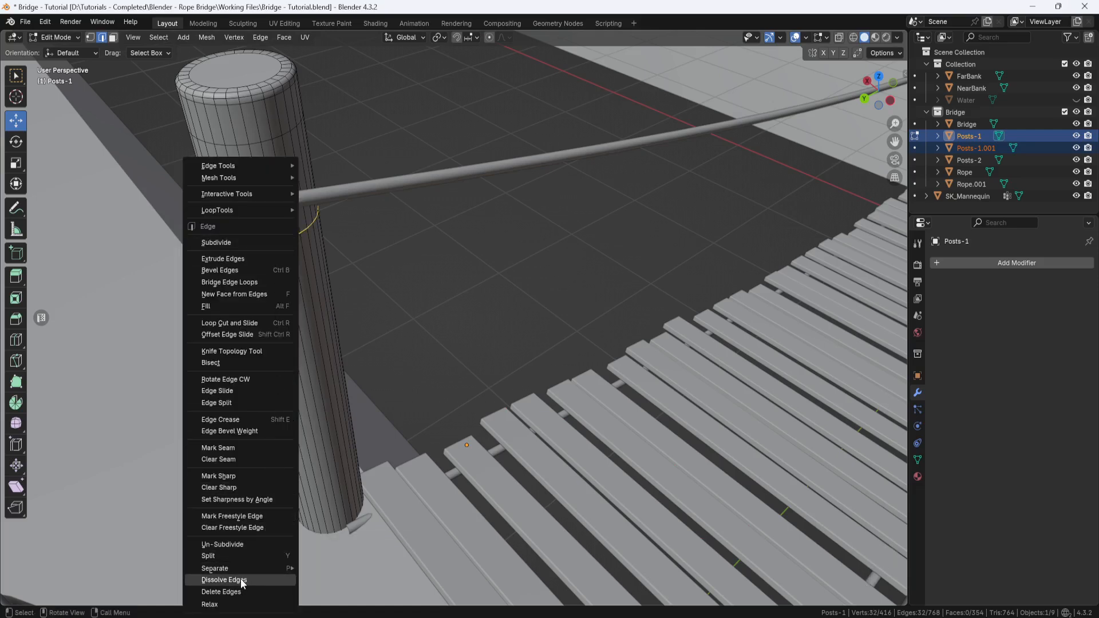
pyautogui.click(242, 581)
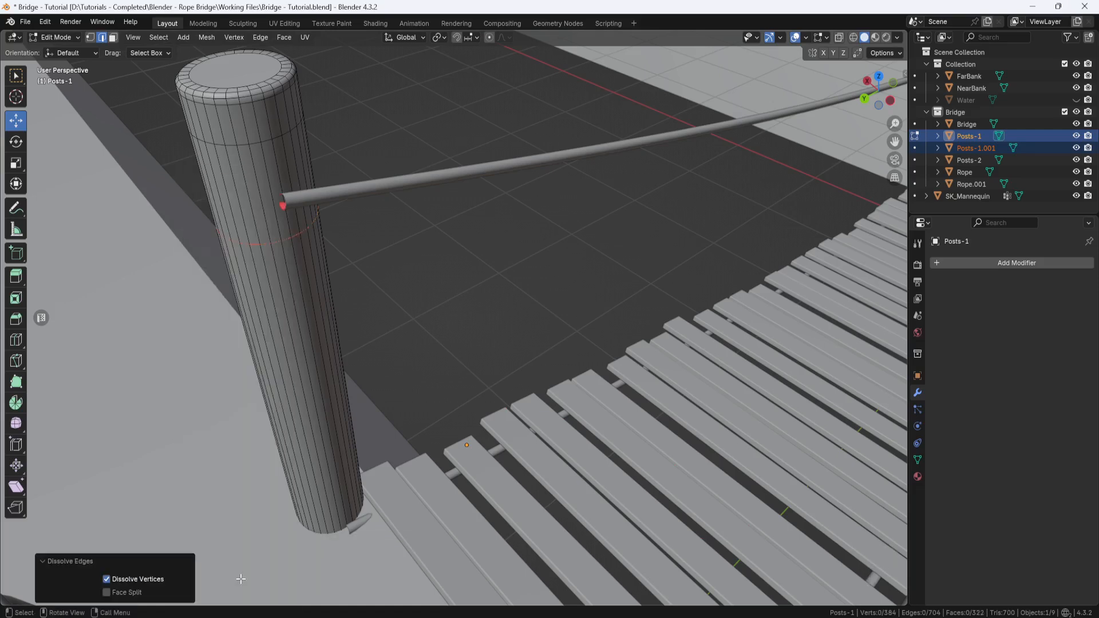
# Hide Posts-1 and Posts-2, return to Object Mode, and select the separated ring Posts-1.001.
pyautogui.click(1076, 149)
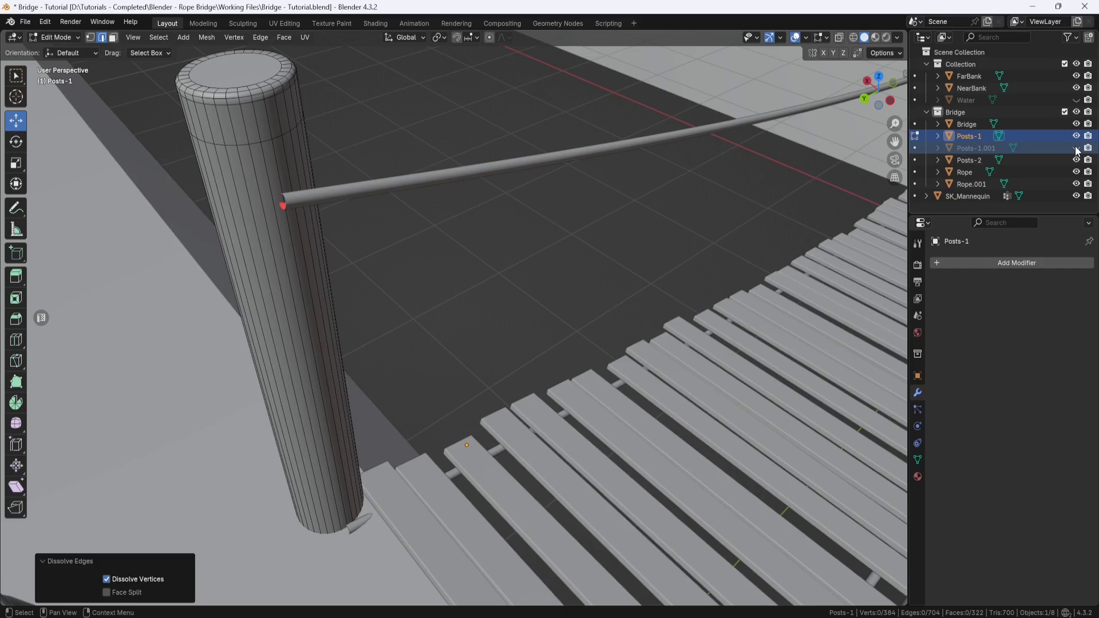
pyautogui.click(1075, 148)
pyautogui.click(1076, 160)
pyautogui.click(1076, 136)
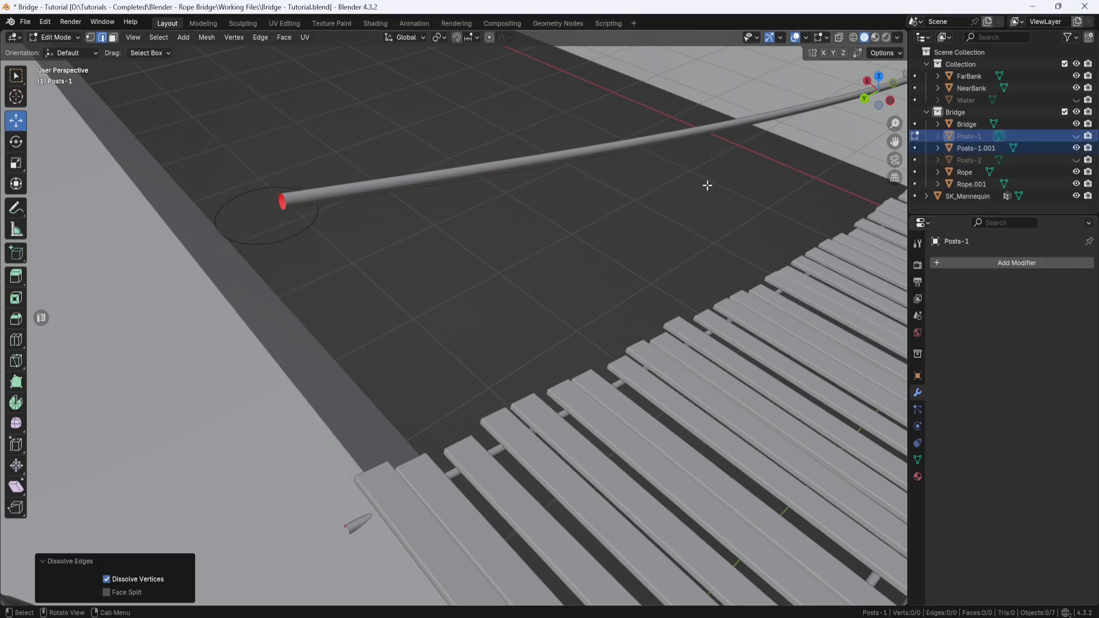
pyautogui.click(80, 36)
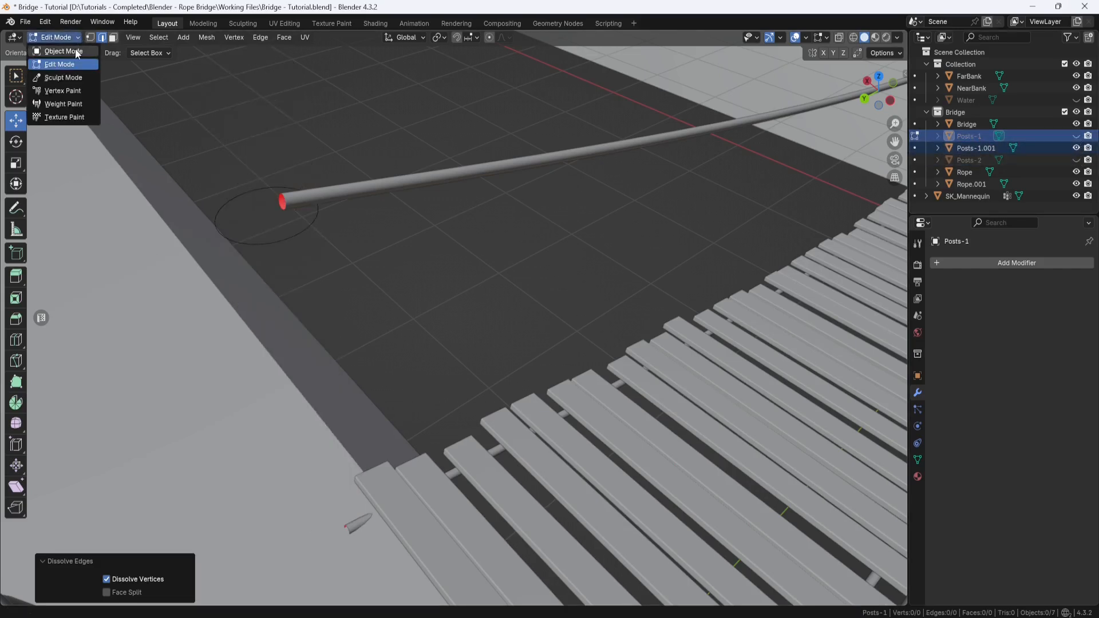
pyautogui.click(60, 51)
pyautogui.click(315, 222)
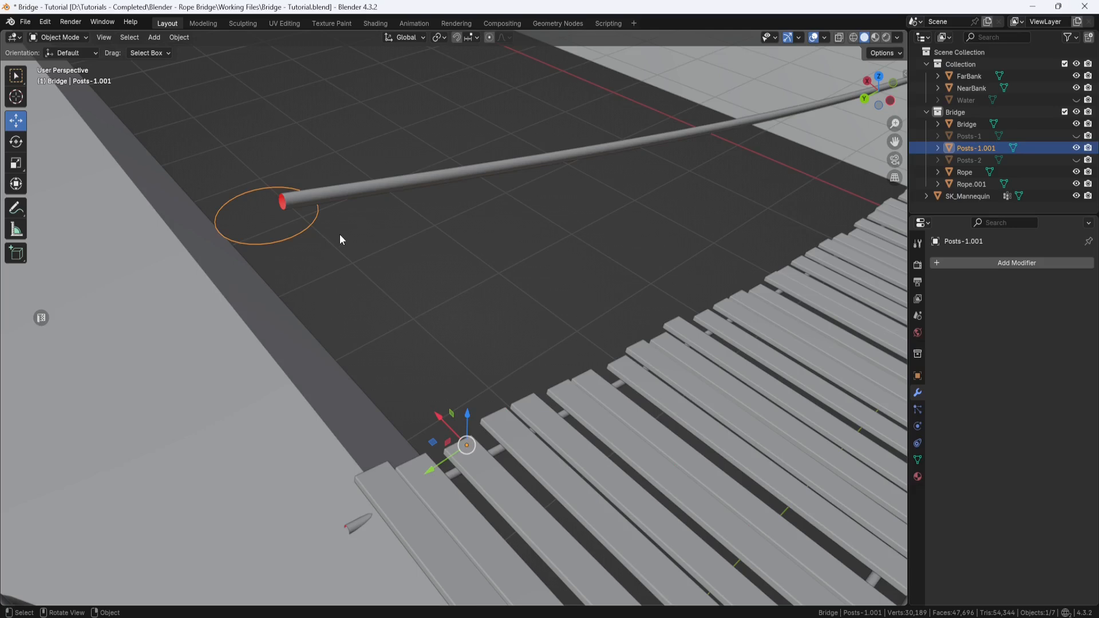
# Set the ring's origin to its geometry and show Posts-1 and Posts-2 again.
pyautogui.rightClick(339, 235)
pyautogui.moveTo(362, 300)
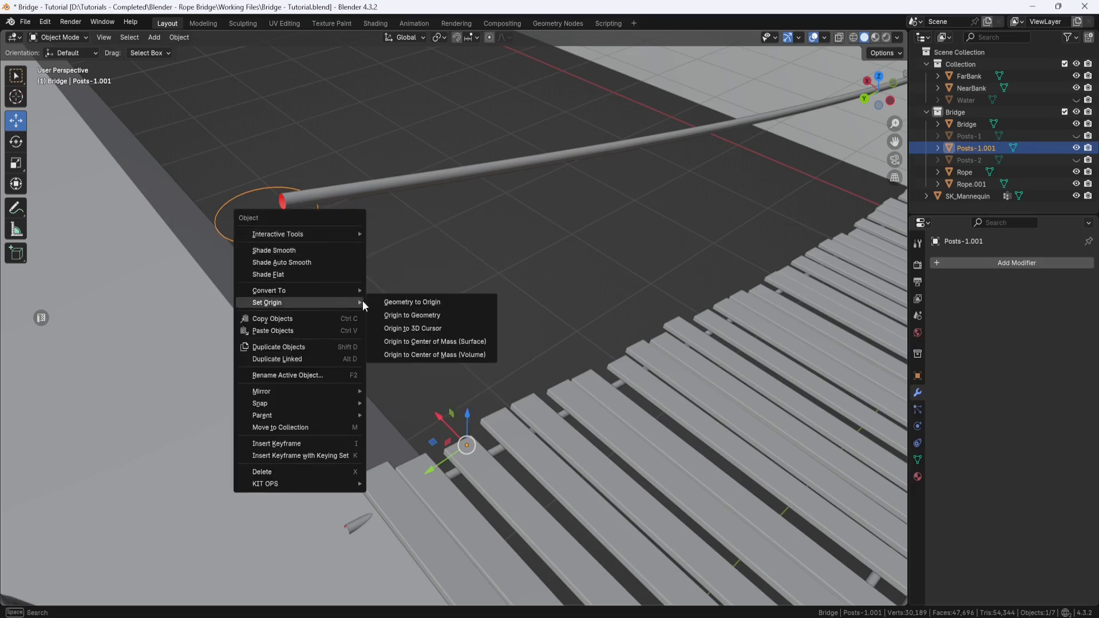
pyautogui.click(412, 316)
pyautogui.click(1076, 161)
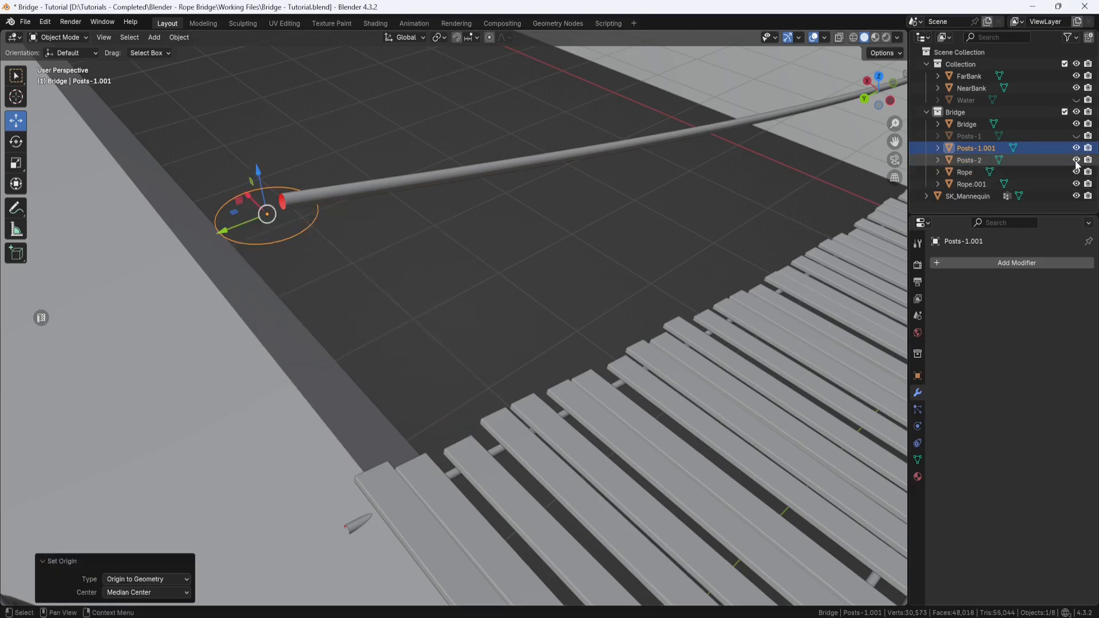
pyautogui.click(1076, 135)
# Raise the ring along Z around the post to line up with the handrail rope's end.
pyautogui.moveTo(383, 190); pyautogui.dragTo(365, 160, button='middle')
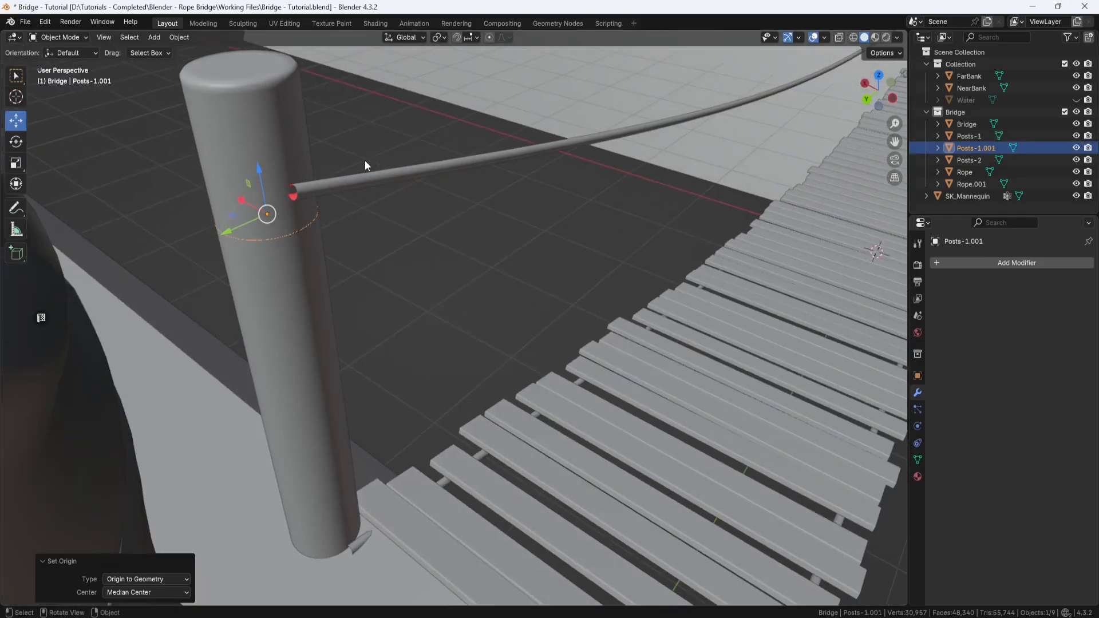
pyautogui.moveTo(259, 168); pyautogui.dragTo(251, 129)
pyautogui.moveTo(336, 230); pyautogui.dragTo(299, 142, button='middle')
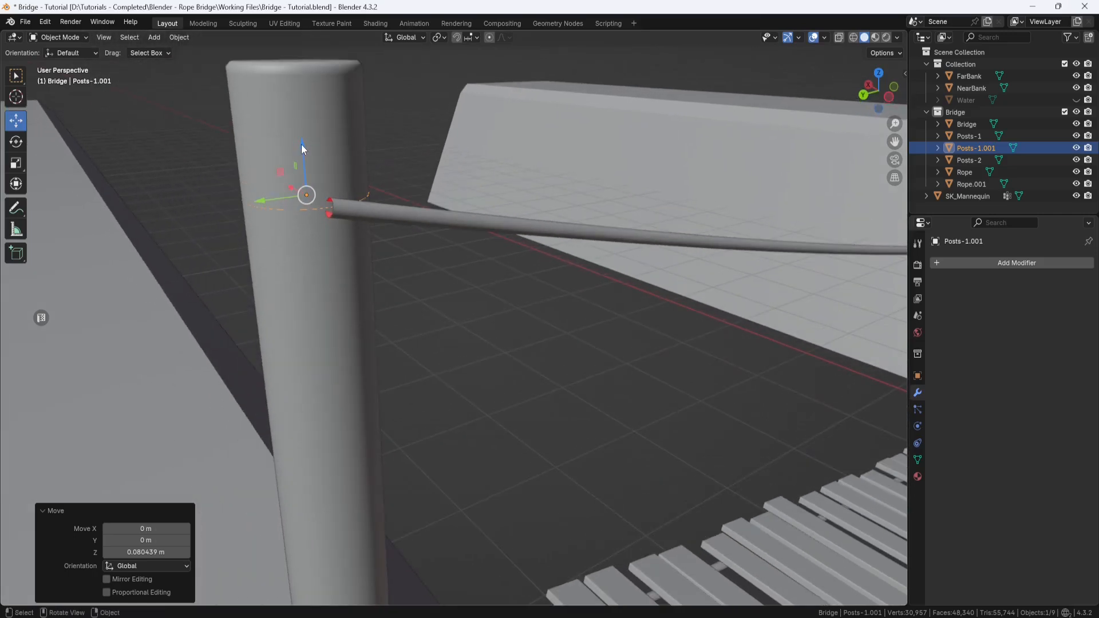
pyautogui.moveTo(302, 147); pyautogui.dragTo(418, 171)
# Enlarge the ring around the post with a scale of 1.14 in X and Y and 1 in Z.
pyautogui.click(16, 163)
pyautogui.moveTo(171, 181); pyautogui.dragTo(451, 269, button='middle')
pyautogui.moveTo(283, 216); pyautogui.dragTo(277, 221)
pyautogui.click(155, 527)
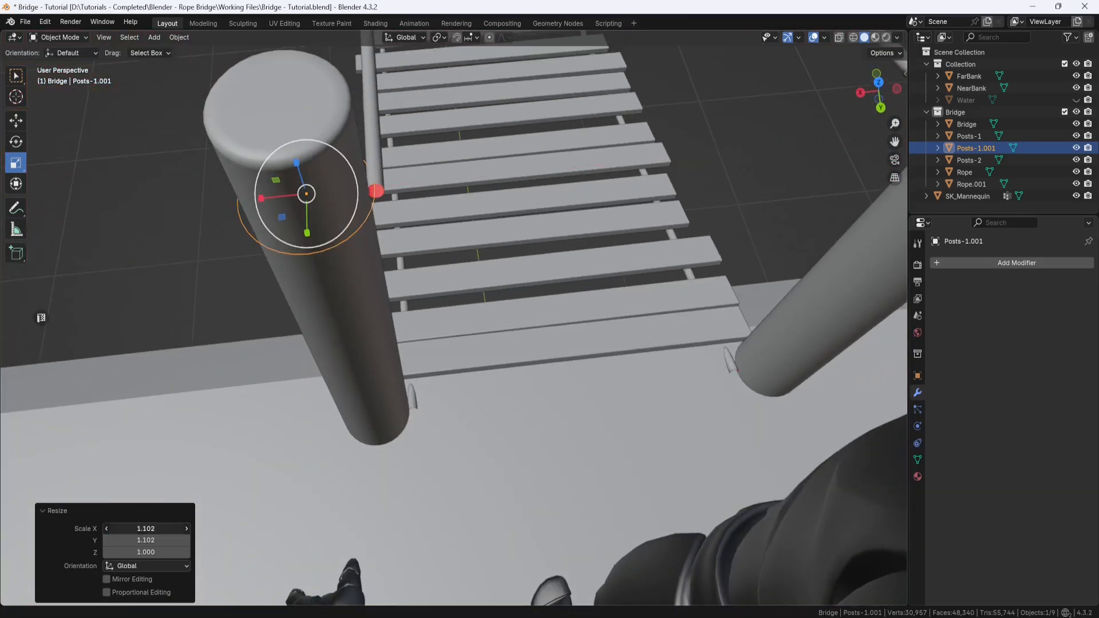
pyautogui.write('1.14')
pyautogui.click(157, 541)
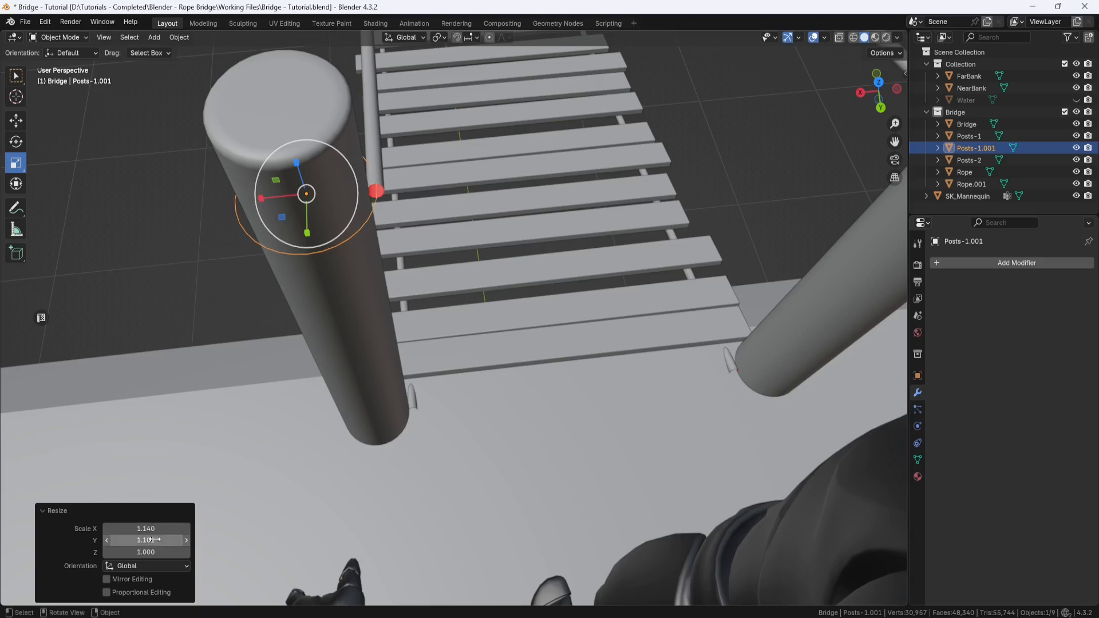
pyautogui.write('1')
pyautogui.press('Return')
# Convert the enlarged ring around the post from a mesh to a curve.
pyautogui.moveTo(289, 323)
pyautogui.mouseDown(button='middle')
pyautogui.moveTo(311, 314)
pyautogui.moveTo(303, 323)
pyautogui.mouseUp(button='middle')
pyautogui.rightClick(180, 254)
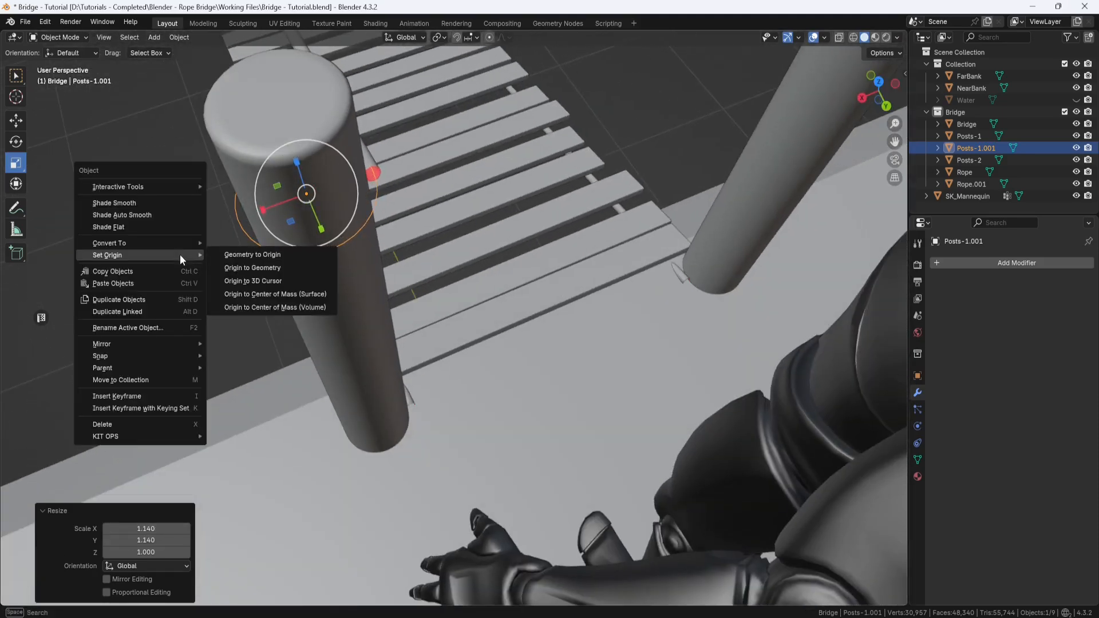
pyautogui.moveTo(183, 246)
pyautogui.click(235, 255)
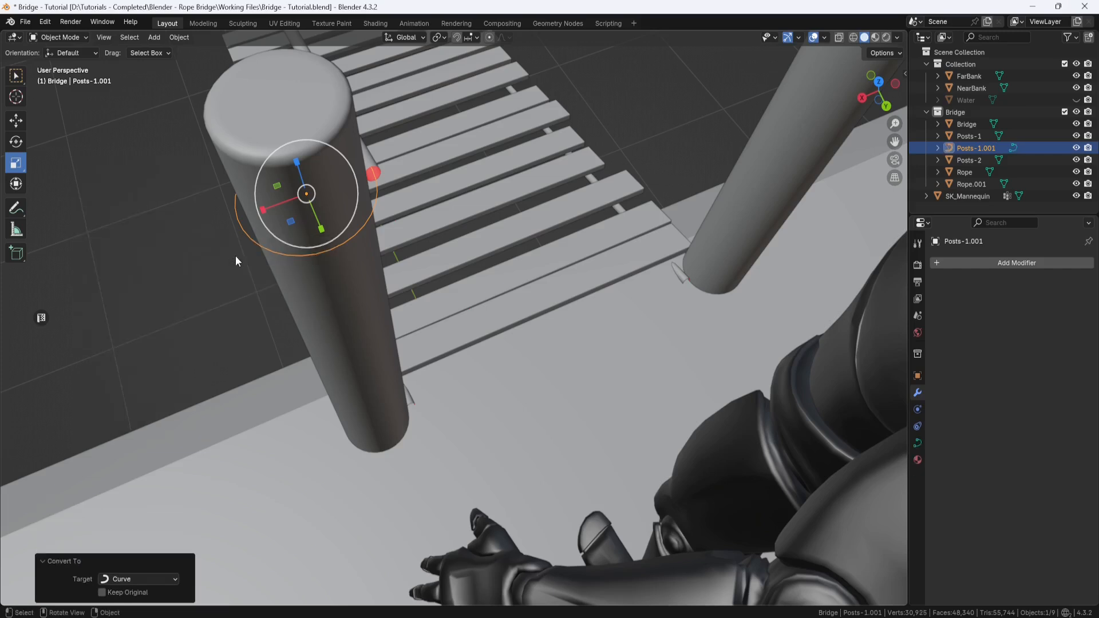
# Give the ring curve a round bevel with a depth of 0.014 m.
pyautogui.click(917, 444)
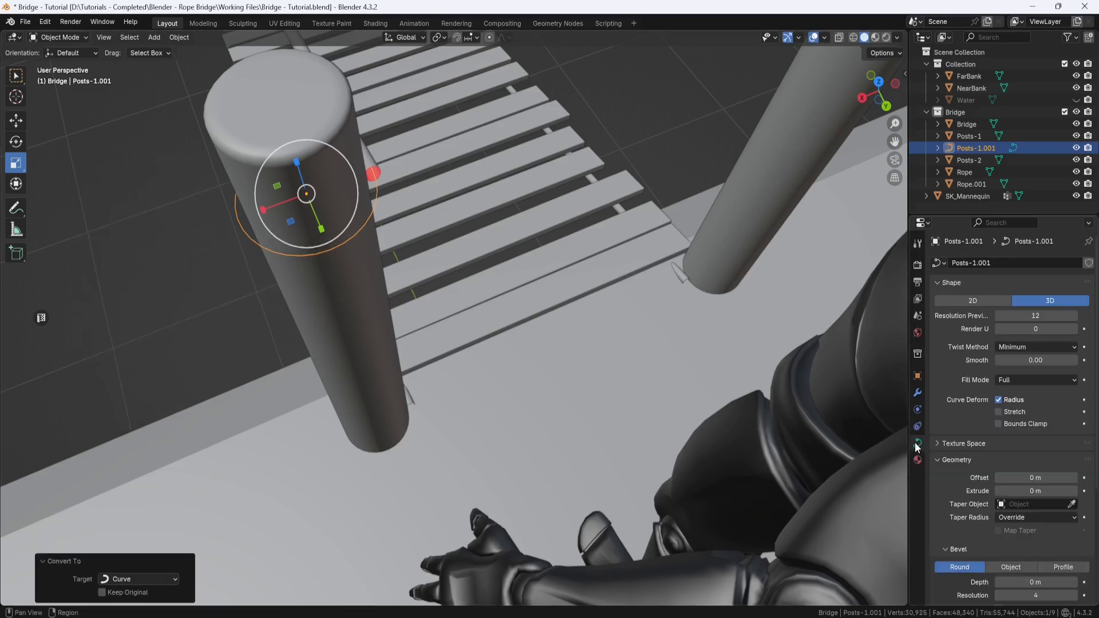
pyautogui.scroll(-5, 987, 455)
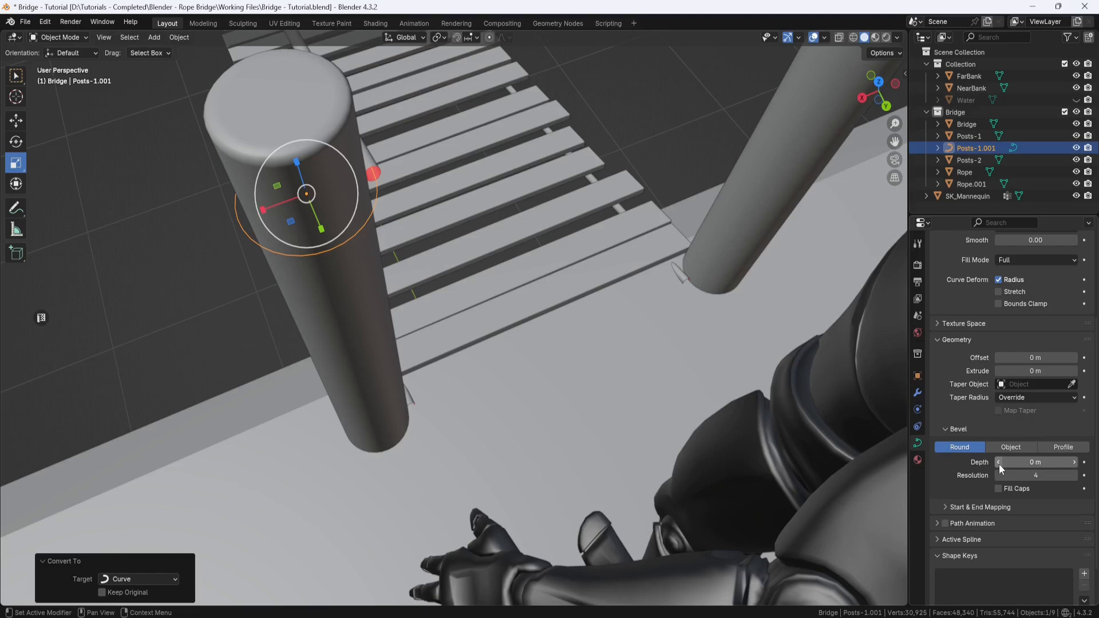
pyautogui.click(1032, 463)
pyautogui.write('.014')
pyautogui.press('Return')
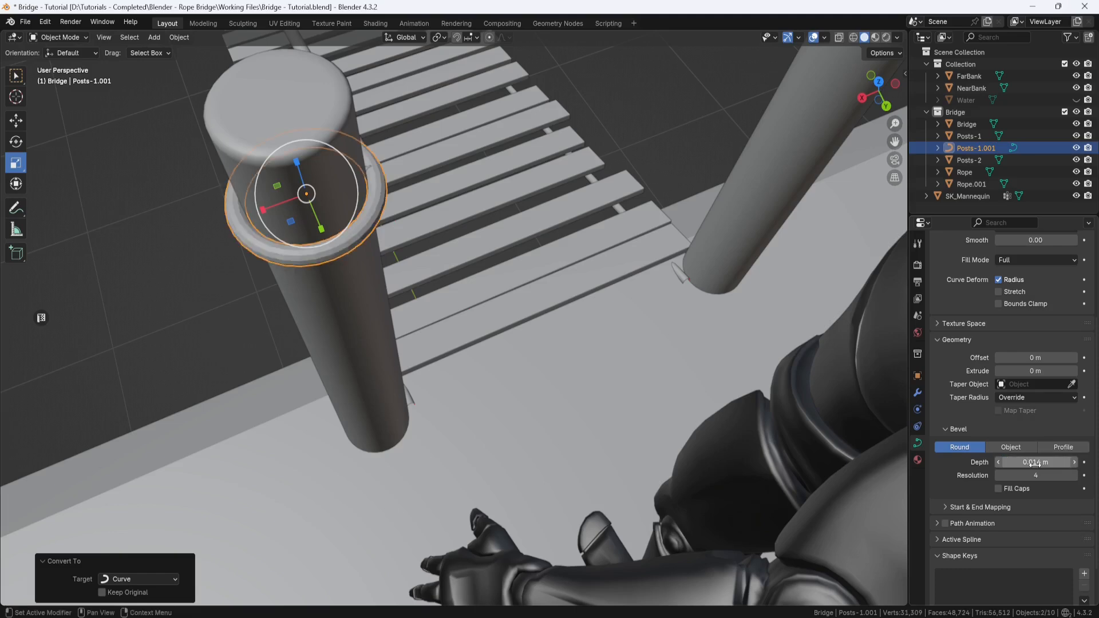
# Convert the beveled ring curve back to a mesh.
pyautogui.moveTo(744, 286); pyautogui.dragTo(413, 71, button='middle')
pyautogui.rightClick(408, 104)
pyautogui.moveTo(395, 145)
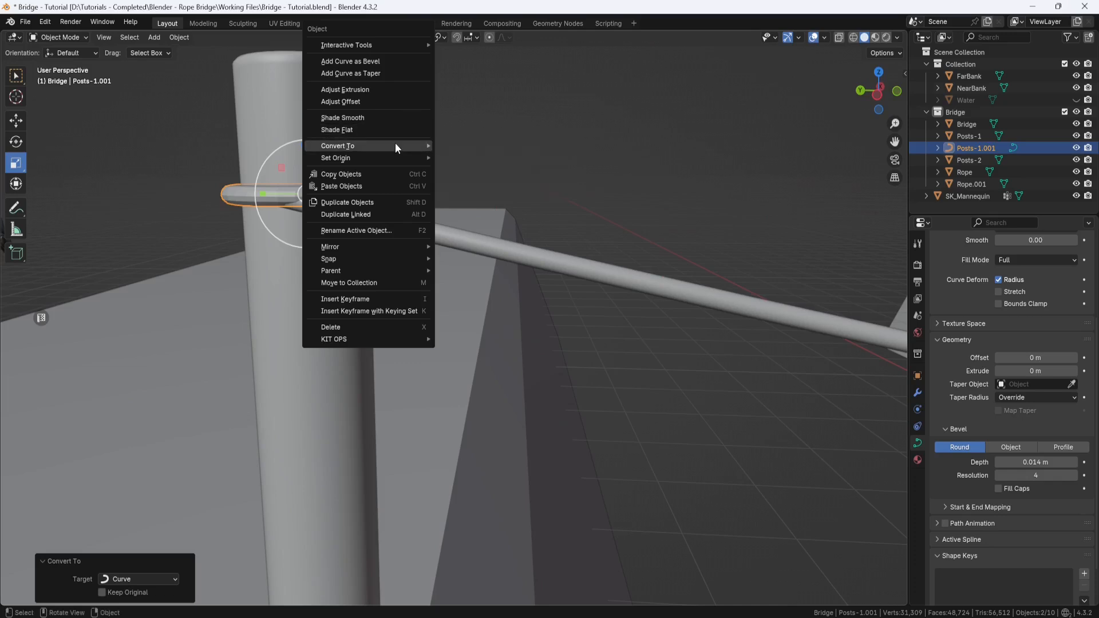
pyautogui.click(466, 146)
# Nudge the ring along Z at the handrail rope's end and apply its rotation and scale.
pyautogui.click(16, 120)
pyautogui.press('KP_Decimal')
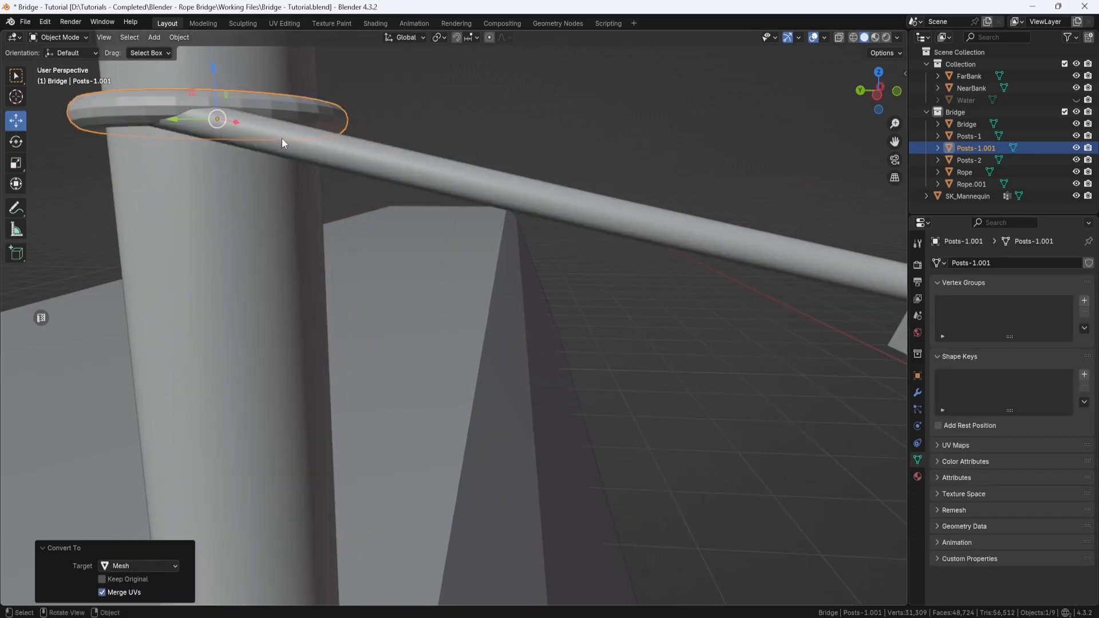
pyautogui.moveTo(374, 162); pyautogui.dragTo(407, 153)
pyautogui.hotkey('ctrl', 'a')
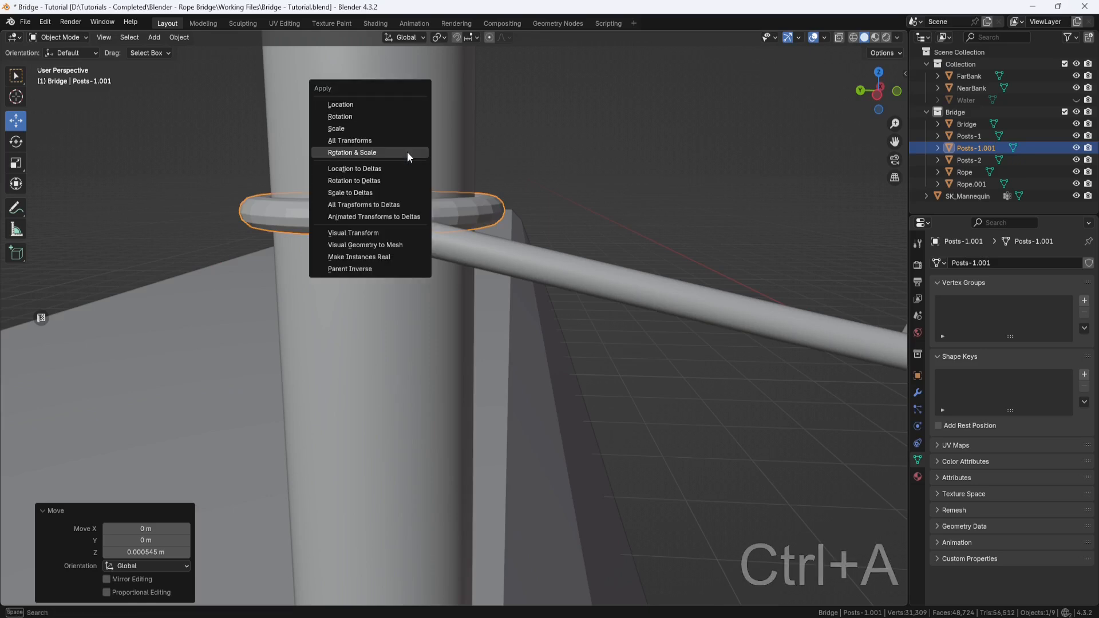
pyautogui.click(392, 152)
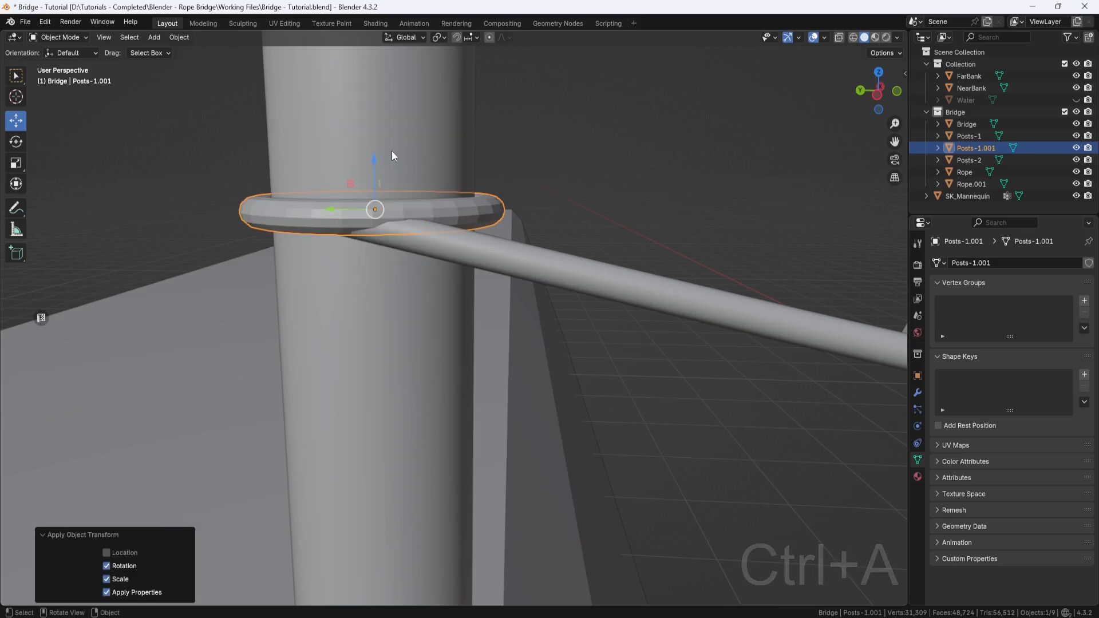
# Add an Array modifier to the ring with a relative offset of 0 in X and -1 in Z.
pyautogui.click(920, 393)
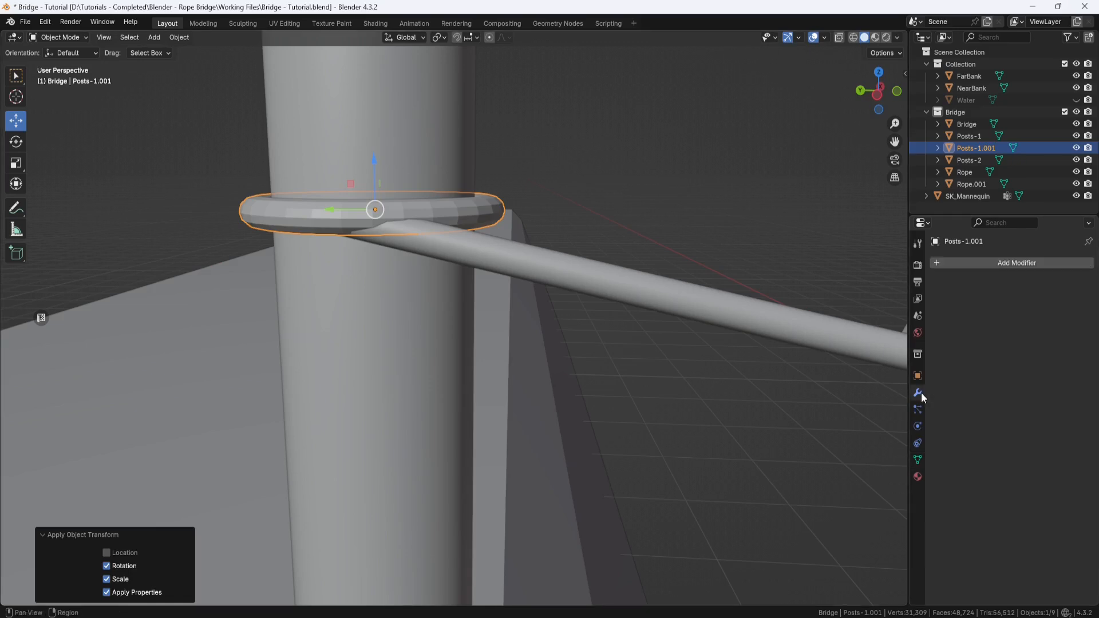
pyautogui.click(1004, 263)
pyautogui.moveTo(1004, 263)
pyautogui.click(899, 264)
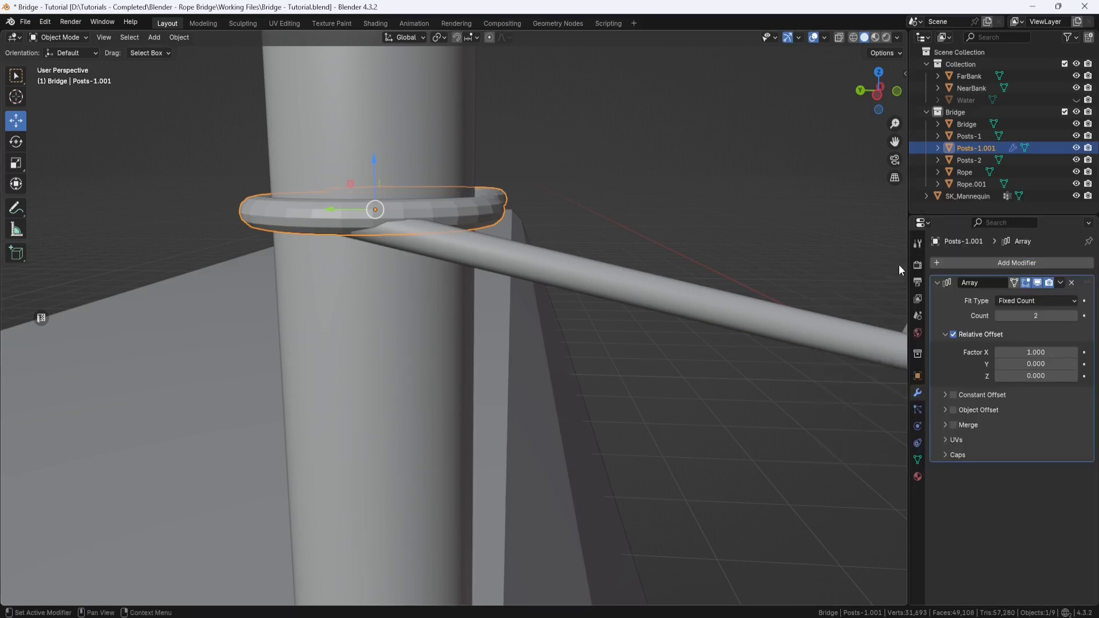
pyautogui.moveTo(847, 249); pyautogui.dragTo(667, 250, button='middle')
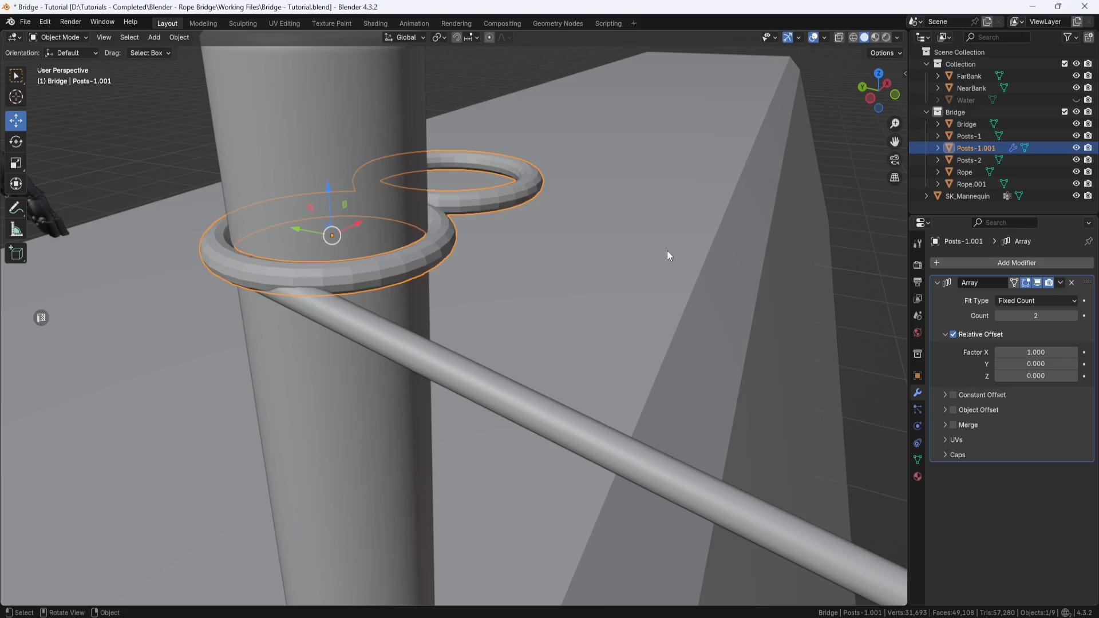
pyautogui.click(1036, 376)
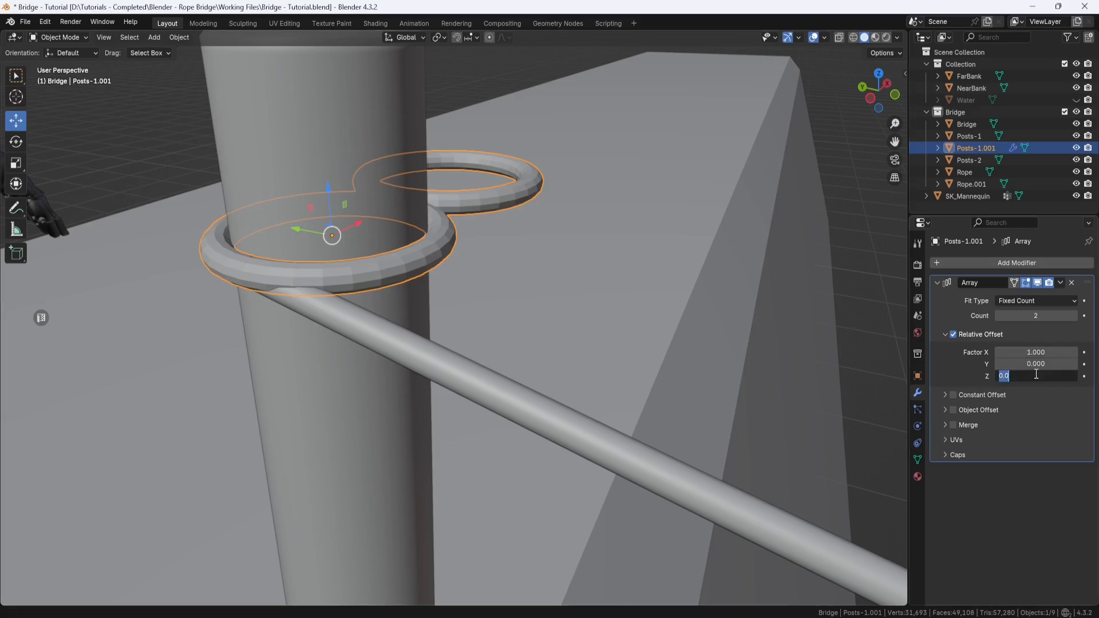
pyautogui.write('-1')
pyautogui.press('Return')
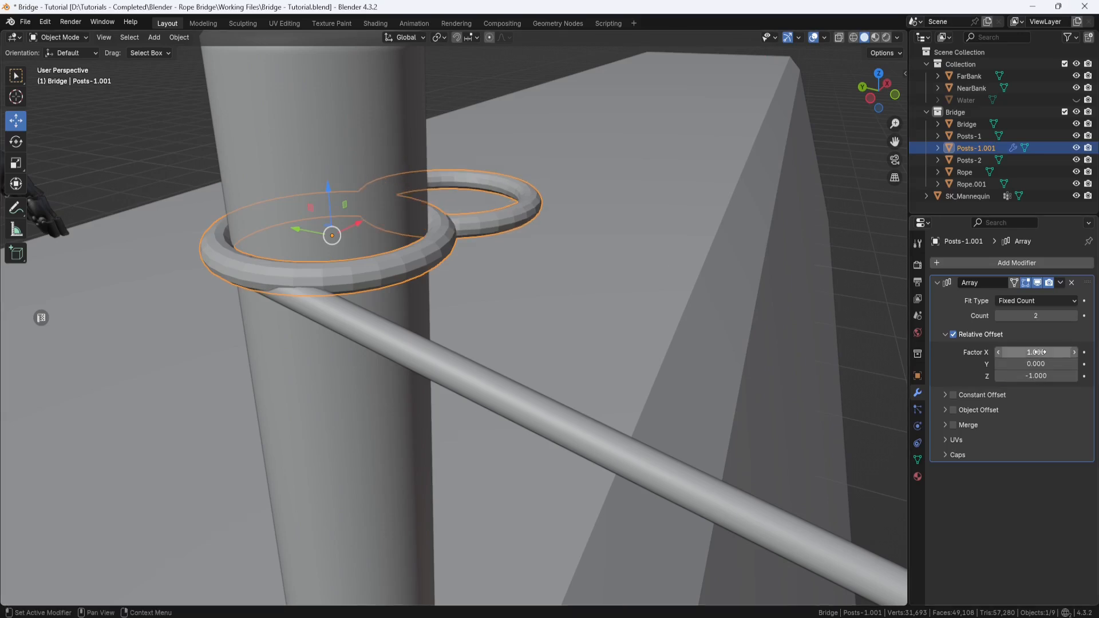
pyautogui.click(1041, 352)
pyautogui.write('0')
pyautogui.press('Return')
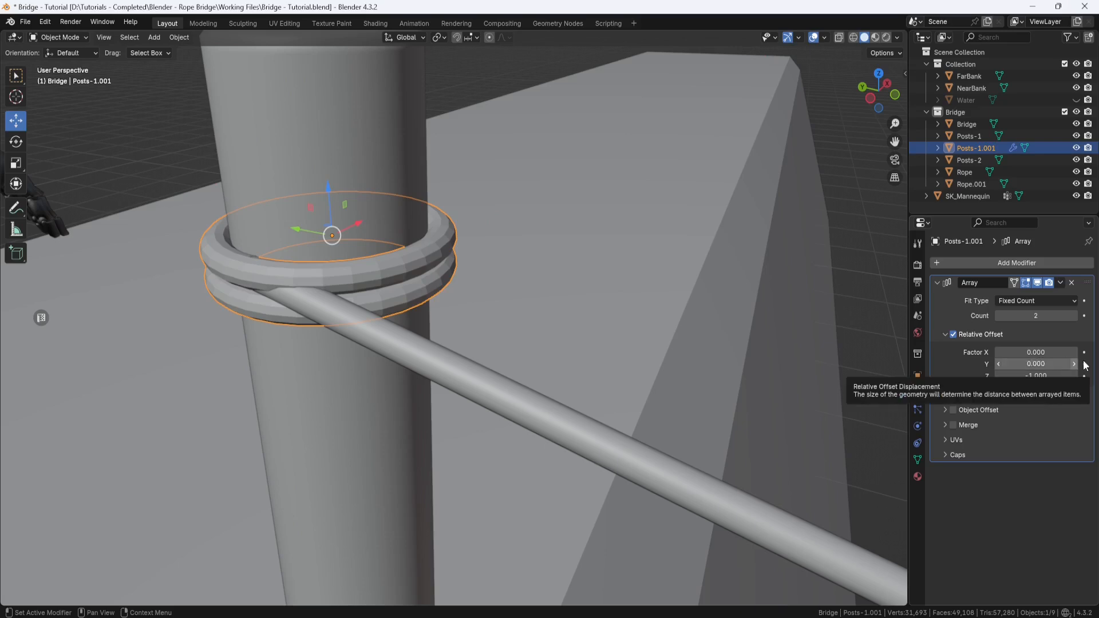
# Set the ring's array count to 5 and apply the Array modifier.
pyautogui.click(1051, 315)
pyautogui.write('5')
pyautogui.press('Return')
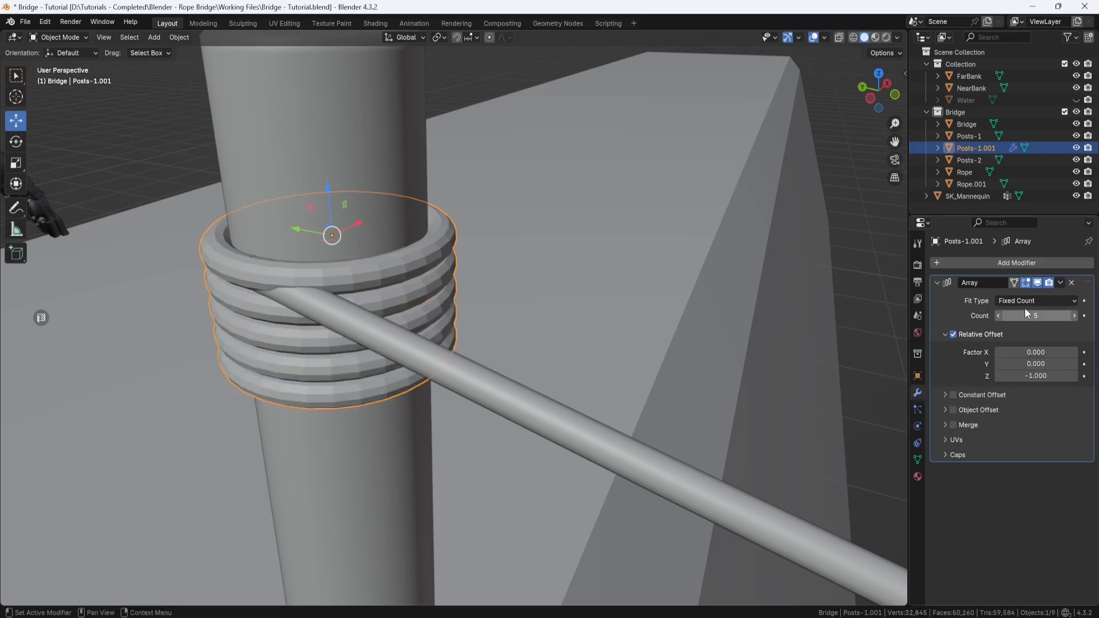
pyautogui.moveTo(744, 286); pyautogui.dragTo(695, 300, button='middle')
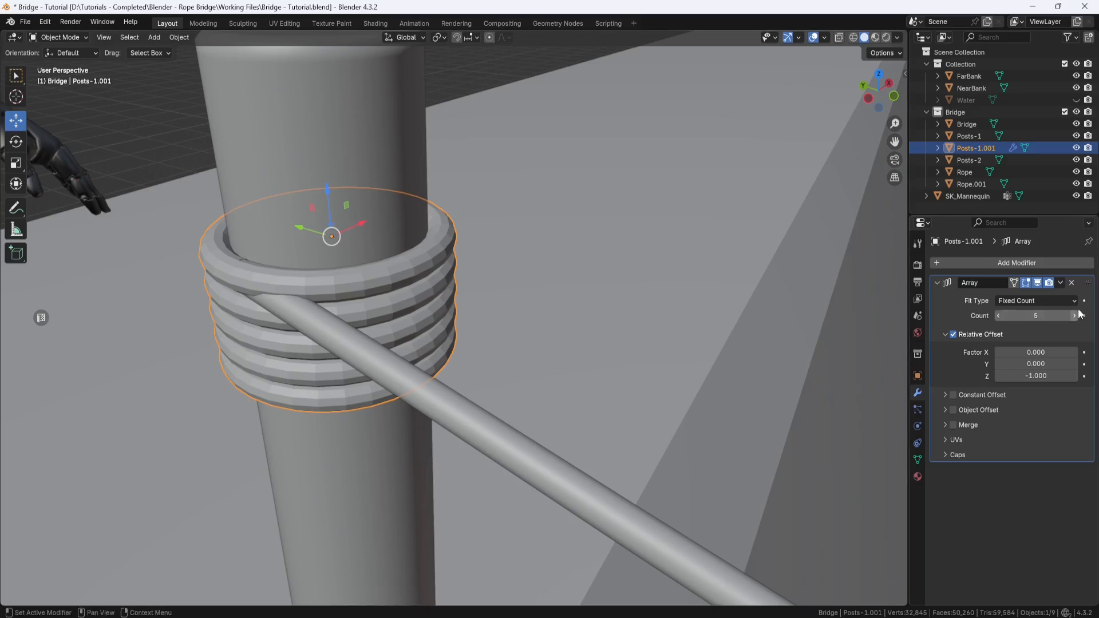
pyautogui.click(1061, 282)
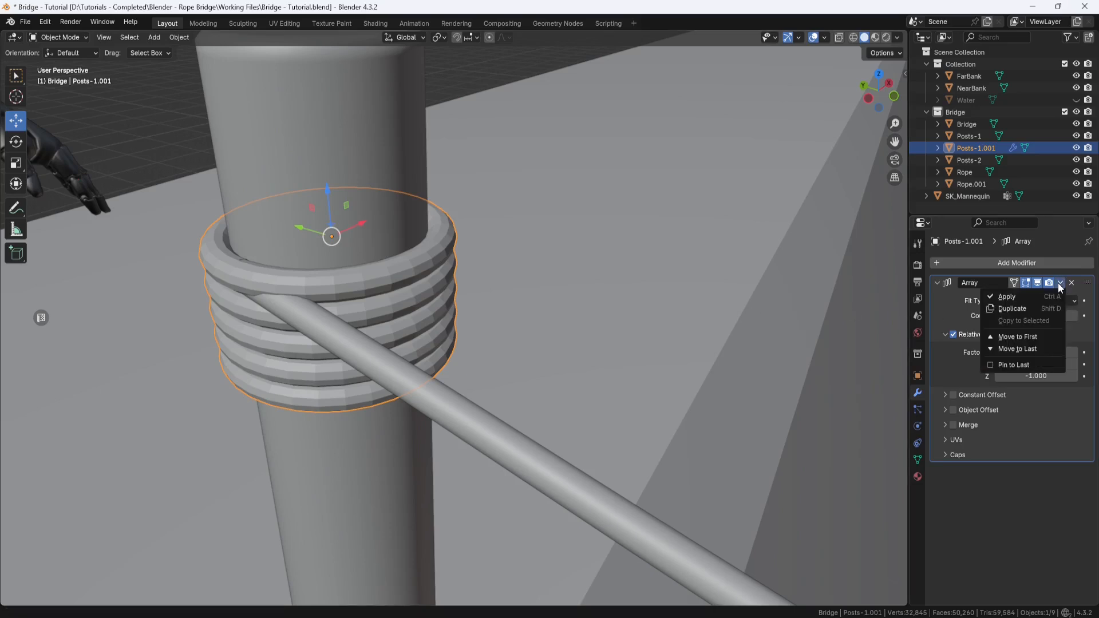
pyautogui.click(1026, 295)
# Duplicate the coil and lower the copy along Z to the lower rope's end at the post's base.
pyautogui.hotkey('shift', 'd')
pyautogui.rightClick(783, 239)
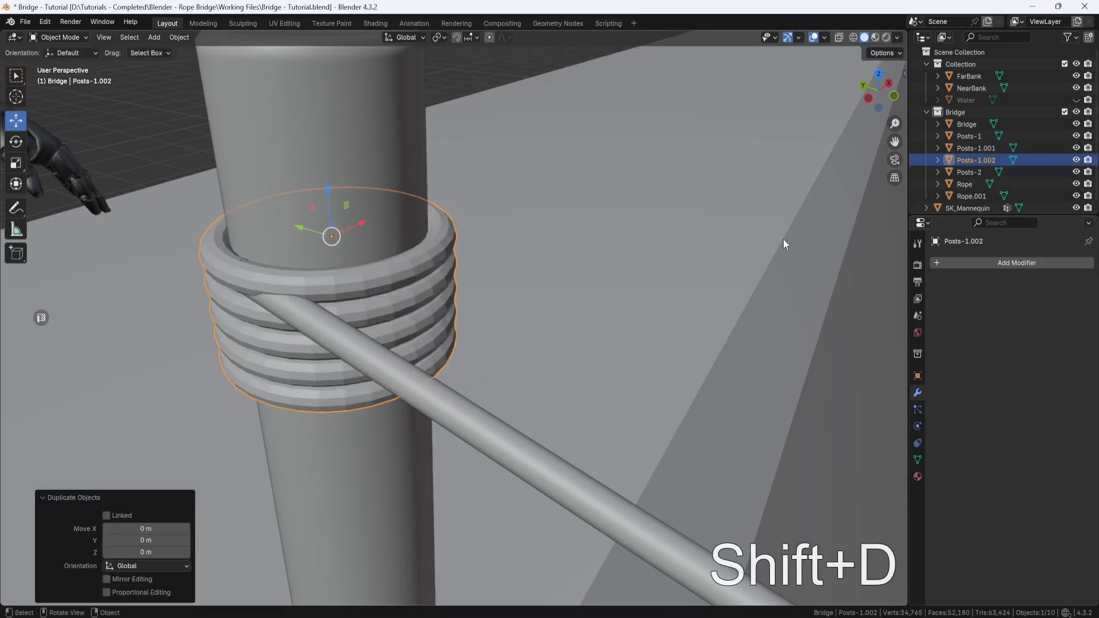
pyautogui.scroll(-6, 565, 296)
pyautogui.press('g')
pyautogui.press('z')
pyautogui.click(378, 319)
pyautogui.scroll(8, 378, 319)
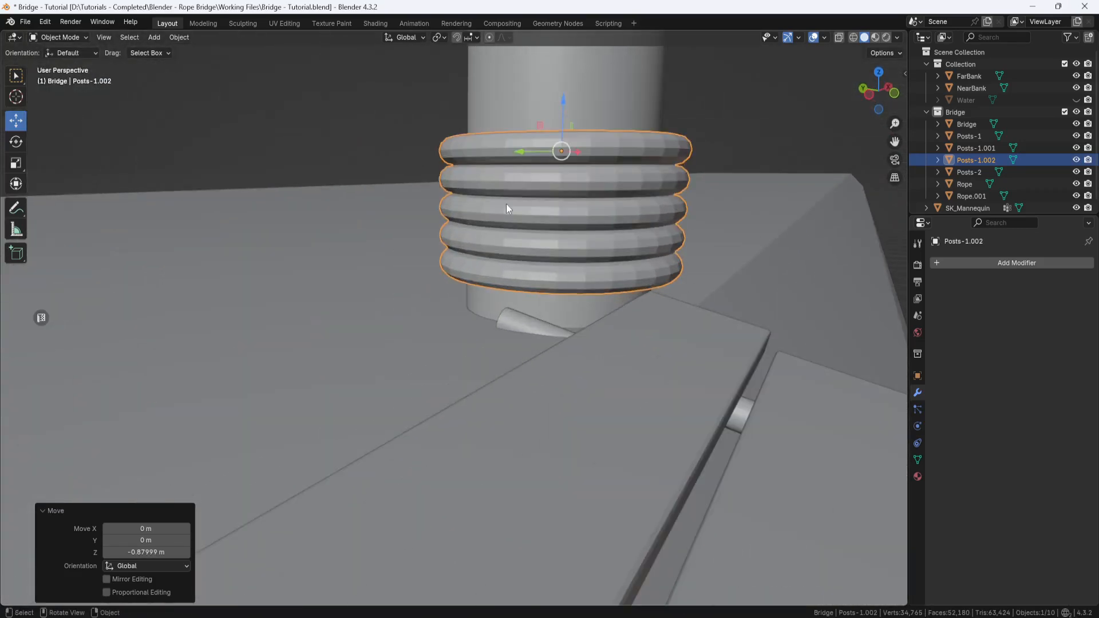
pyautogui.moveTo(563, 102); pyautogui.dragTo(562, 150)
# Join the upper and lower coils into one object and rename it RopeCoils.
pyautogui.moveTo(561, 149); pyautogui.dragTo(559, 236, button='middle')
pyautogui.scroll(-4, 534, 194)
pyautogui.keyDown('shift'); pyautogui.click(499, 180); pyautogui.keyUp('shift')
pyautogui.rightClick(499, 180)
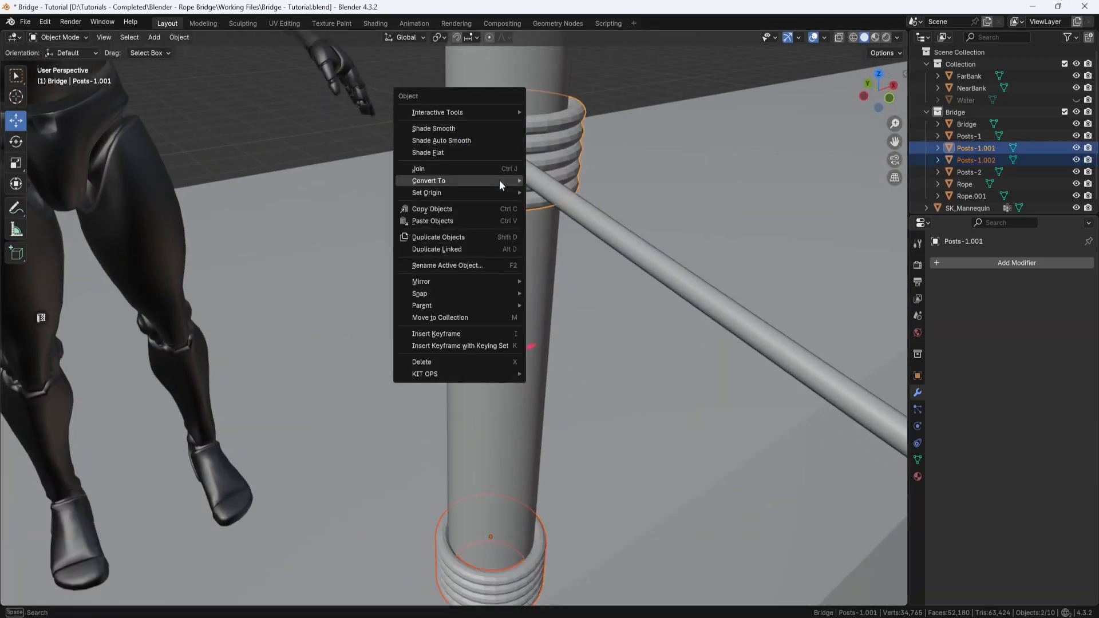
pyautogui.click(468, 167)
pyautogui.doubleClick(952, 149)
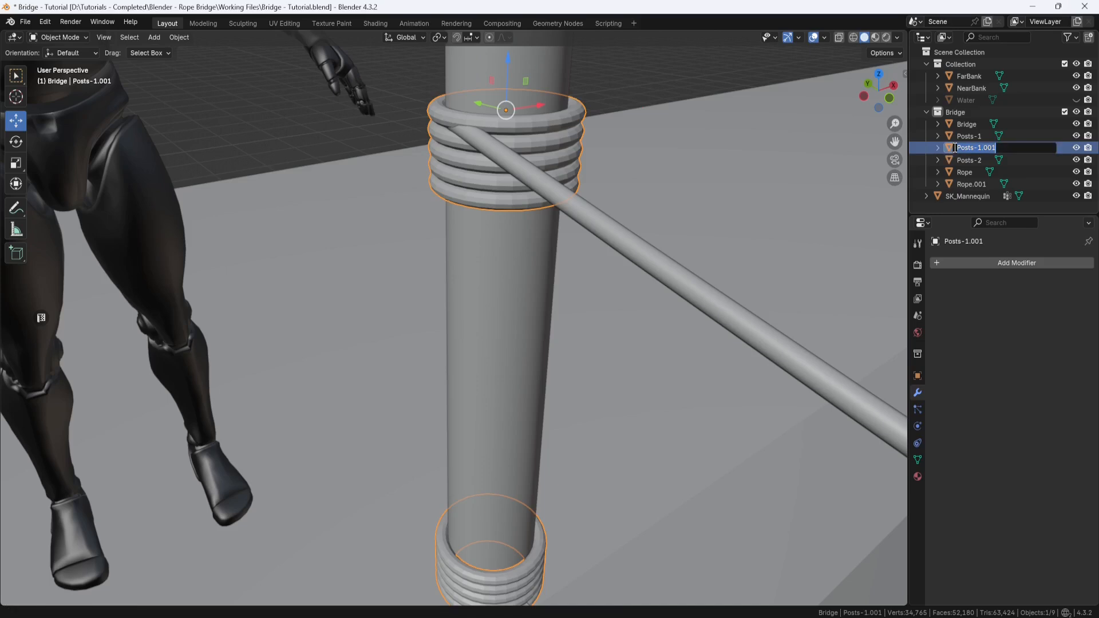
pyautogui.write('RopeCoils')
pyautogui.press('Return')
# Set the origin of RopeCoils to the 3D cursor.
pyautogui.rightClick(633, 97)
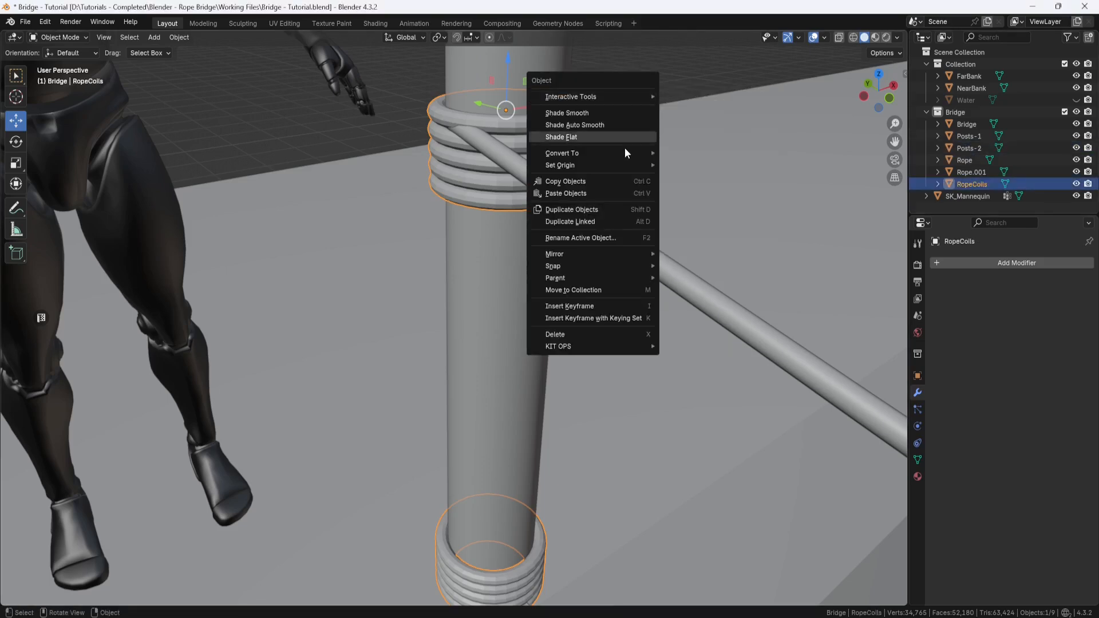
pyautogui.moveTo(623, 164)
pyautogui.click(701, 190)
# Duplicate RopeCoils in place and mirror the copy along local X onto the opposite post.
pyautogui.scroll(-5, 462, 166)
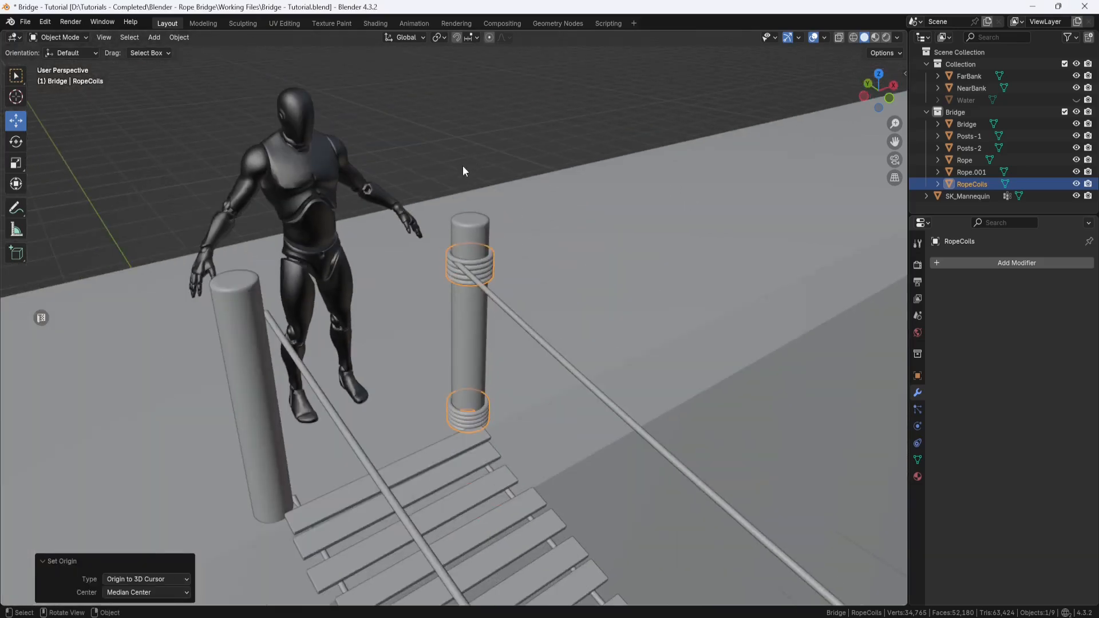
pyautogui.scroll(-4, 465, 165)
pyautogui.hotkey('shift', 'd')
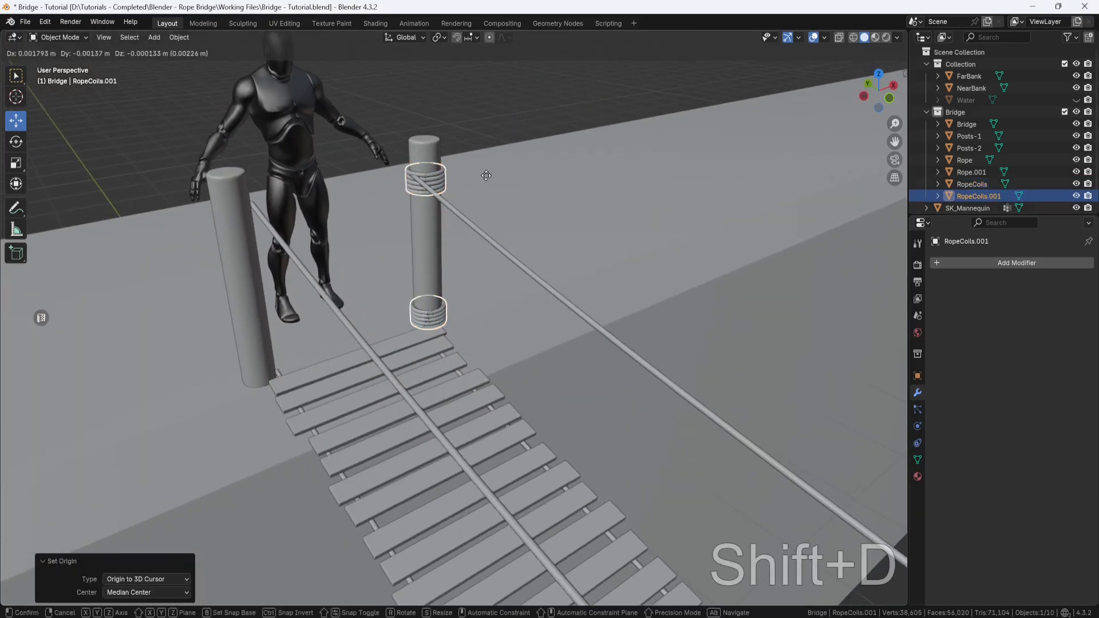
pyautogui.rightClick(498, 174)
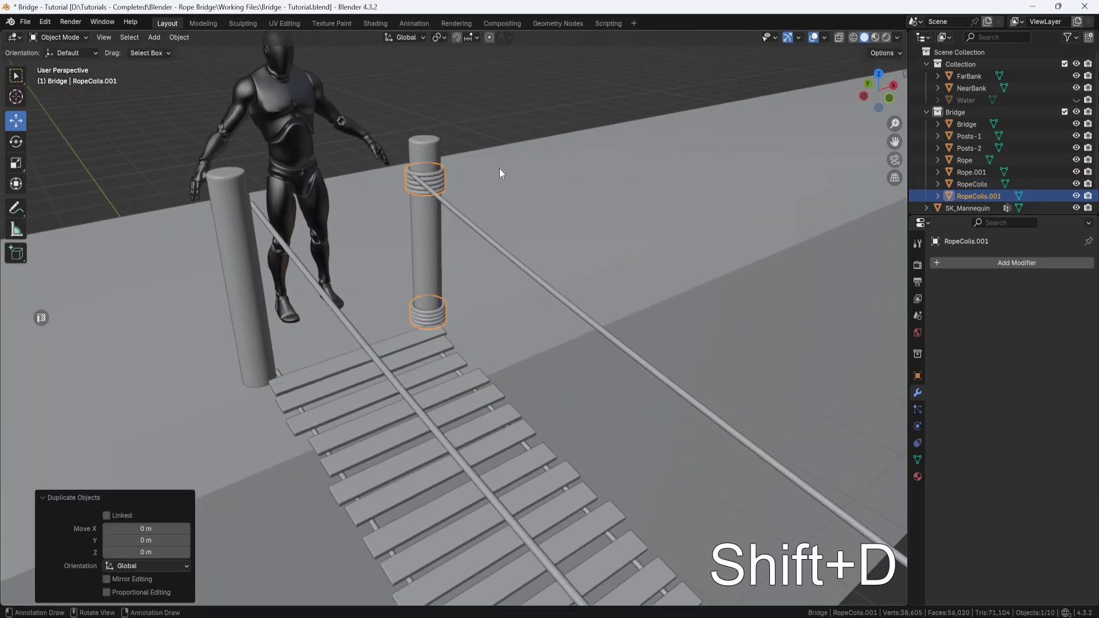
pyautogui.rightClick(472, 137)
pyautogui.moveTo(454, 225)
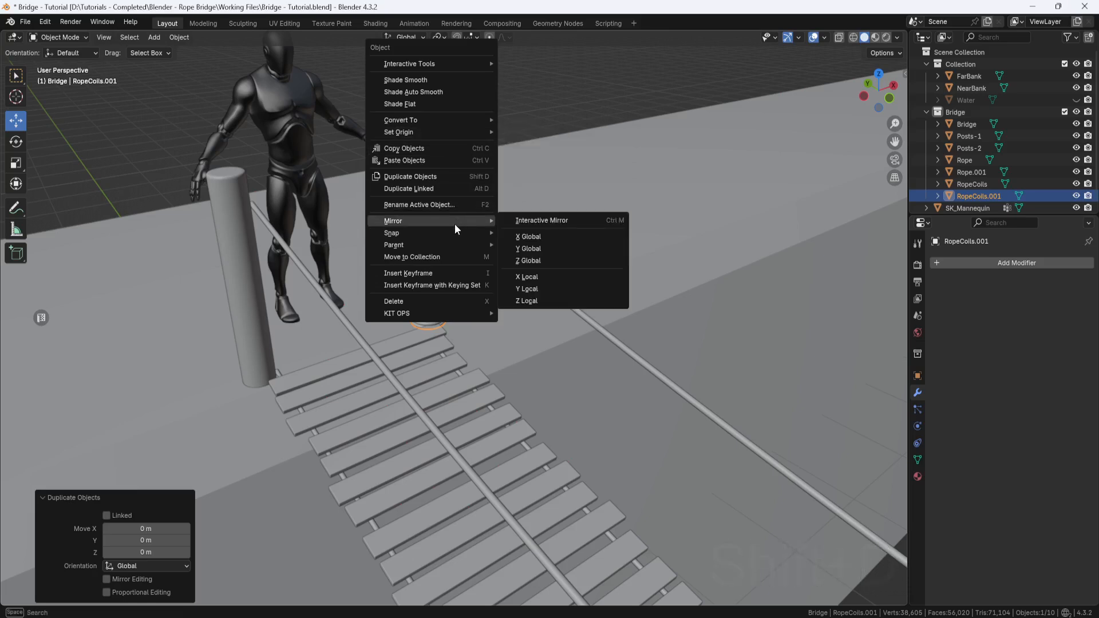
pyautogui.click(527, 277)
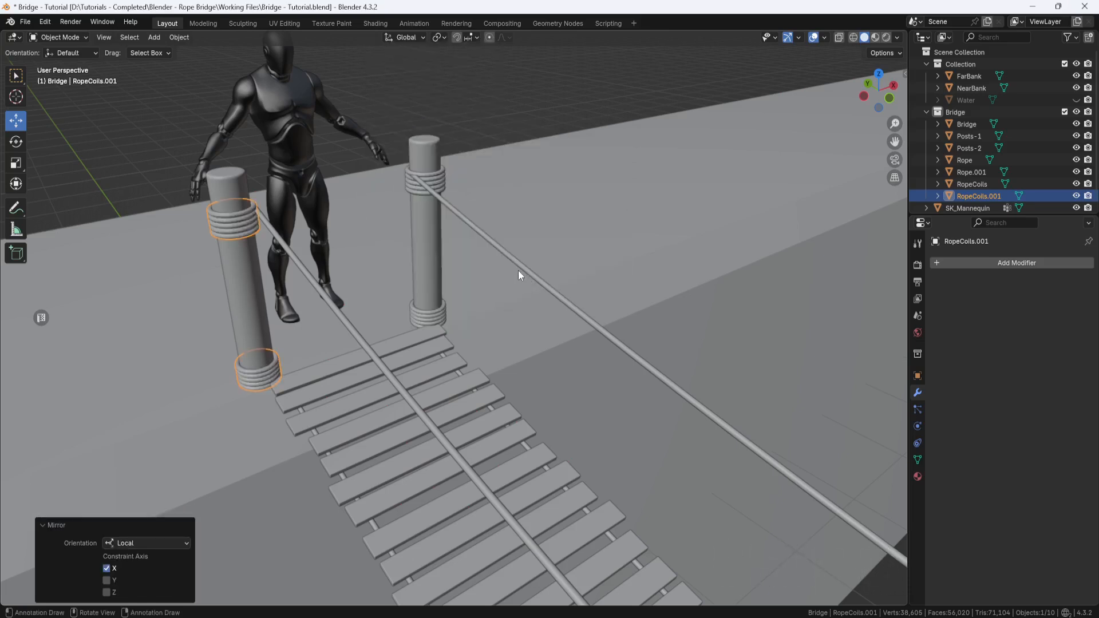
# Join the mirrored coils with the original coils into the single RopeCoils object.
pyautogui.keyDown('shift'); pyautogui.click(439, 179); pyautogui.keyUp('shift')
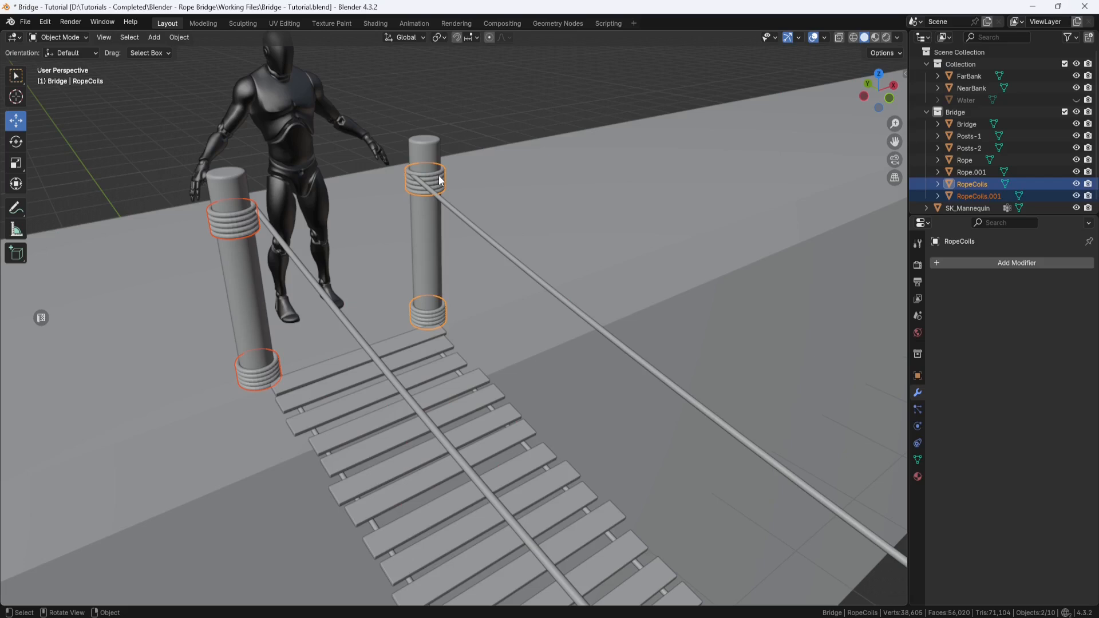
pyautogui.rightClick(469, 139)
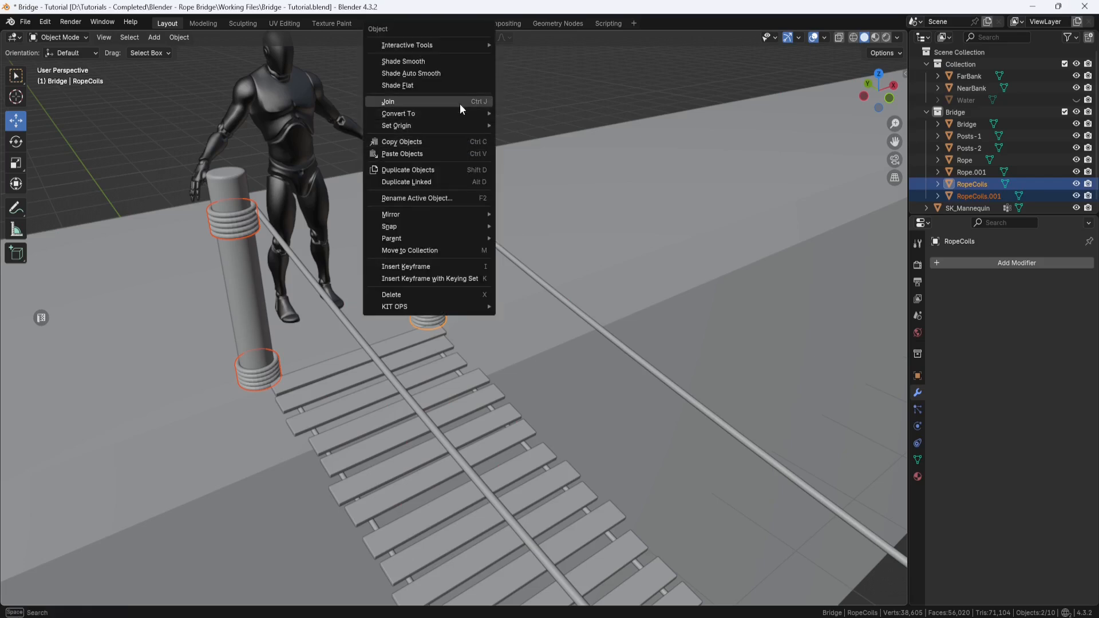
pyautogui.click(459, 104)
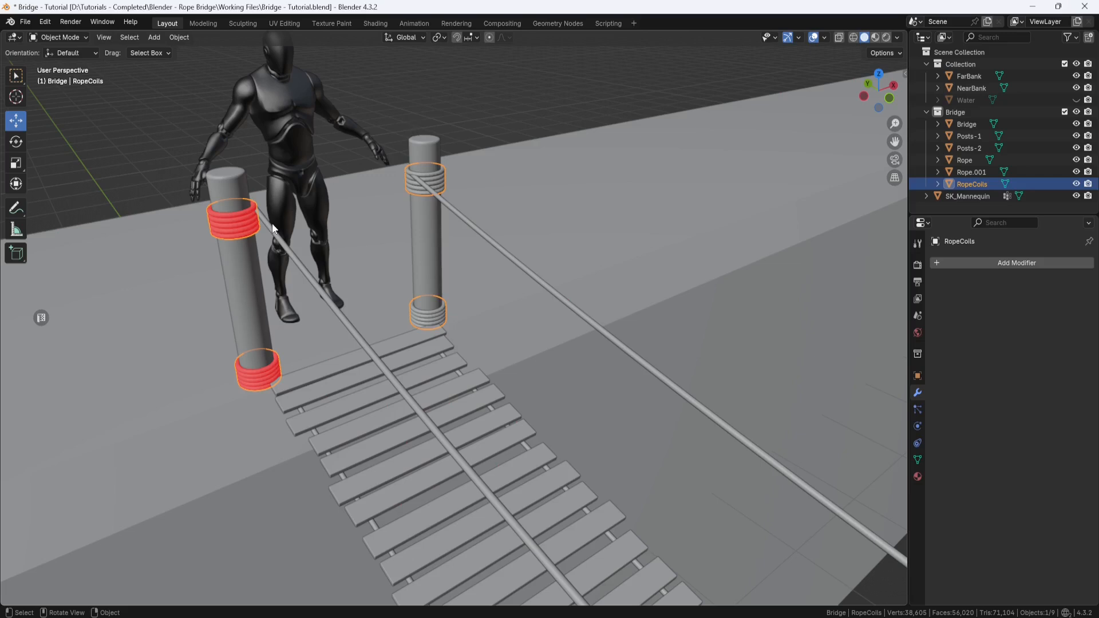
# Flip the normals of the two red rope coils on the post beside the mannequin, using X-ray in Edit Mode to select them.
pyautogui.moveTo(274, 228); pyautogui.dragTo(261, 205, button='middle')
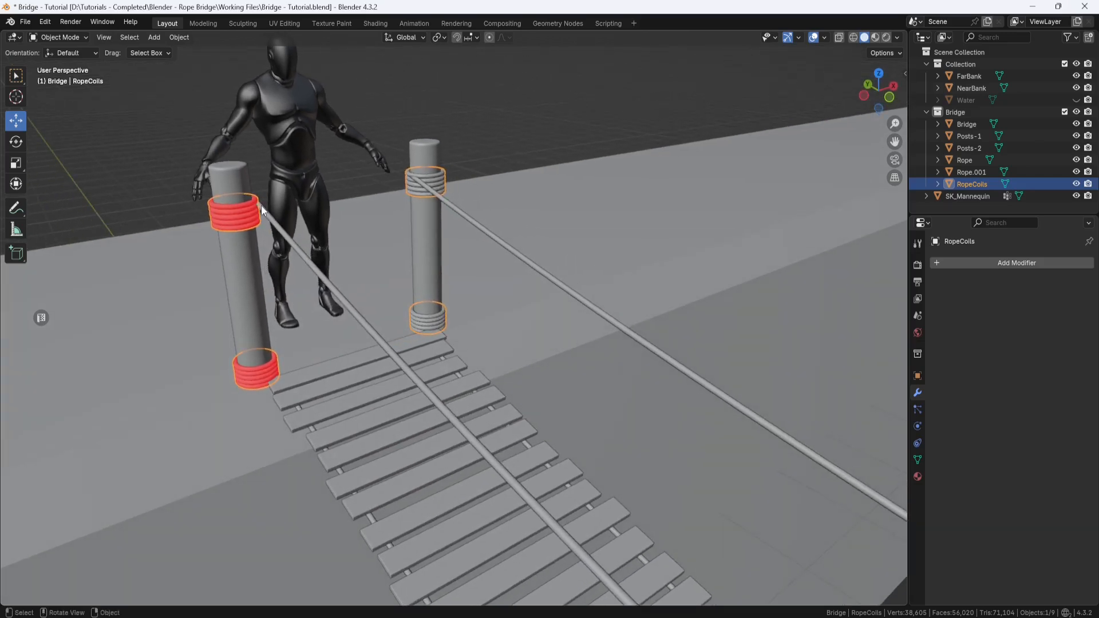
pyautogui.click(84, 37)
pyautogui.click(71, 63)
pyautogui.hotkey('alt', 'z')
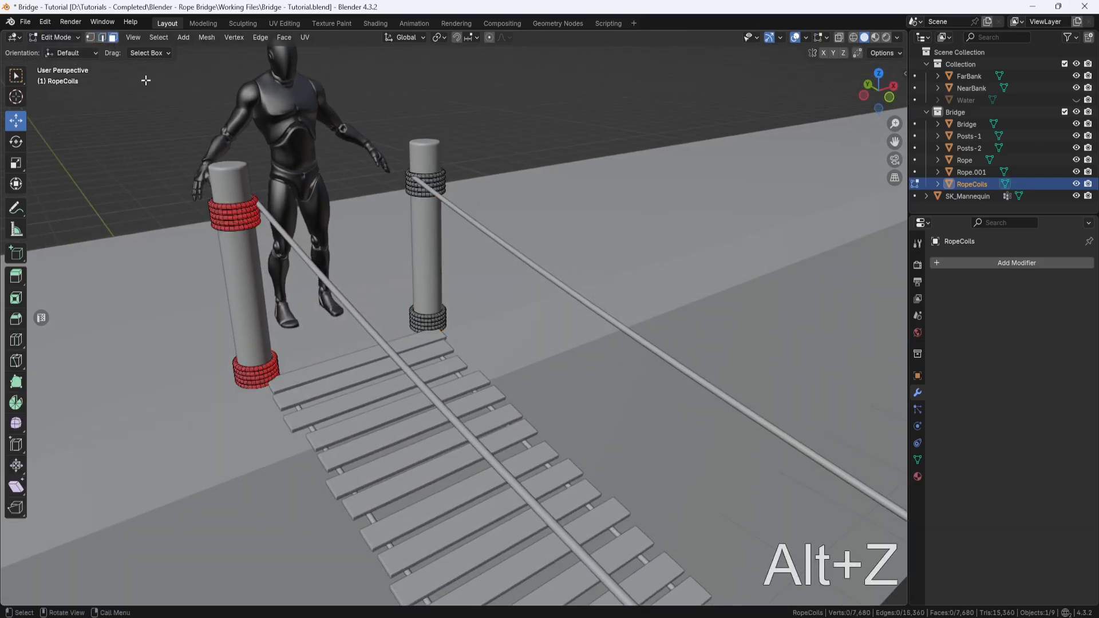
pyautogui.hotkey('alt', 'z')
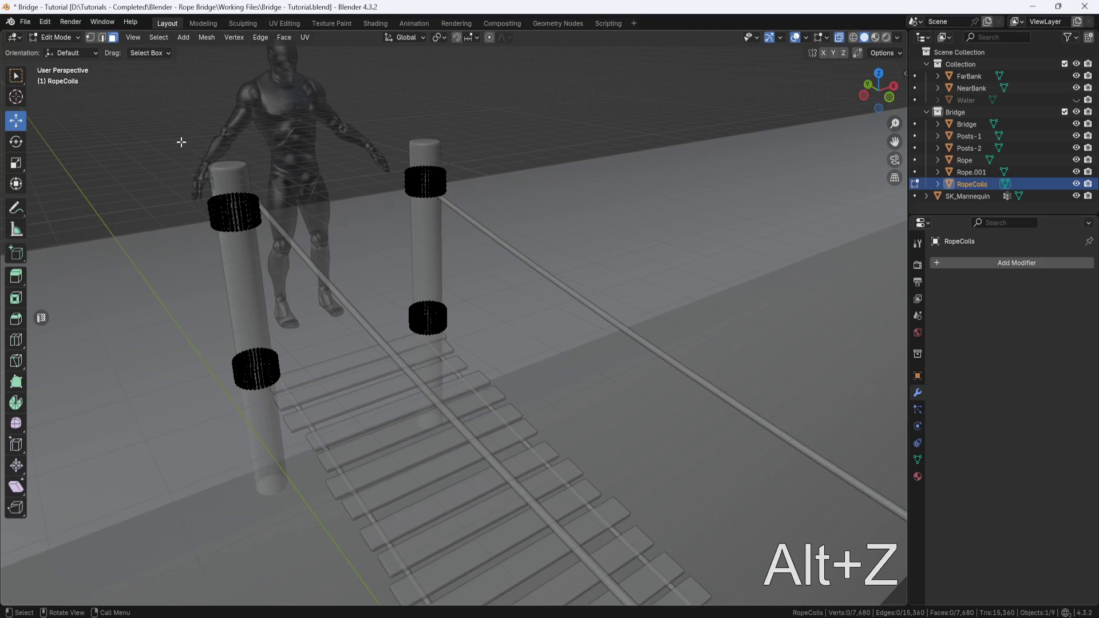
pyautogui.moveTo(181, 142); pyautogui.dragTo(325, 432)
pyautogui.rightClick(328, 430)
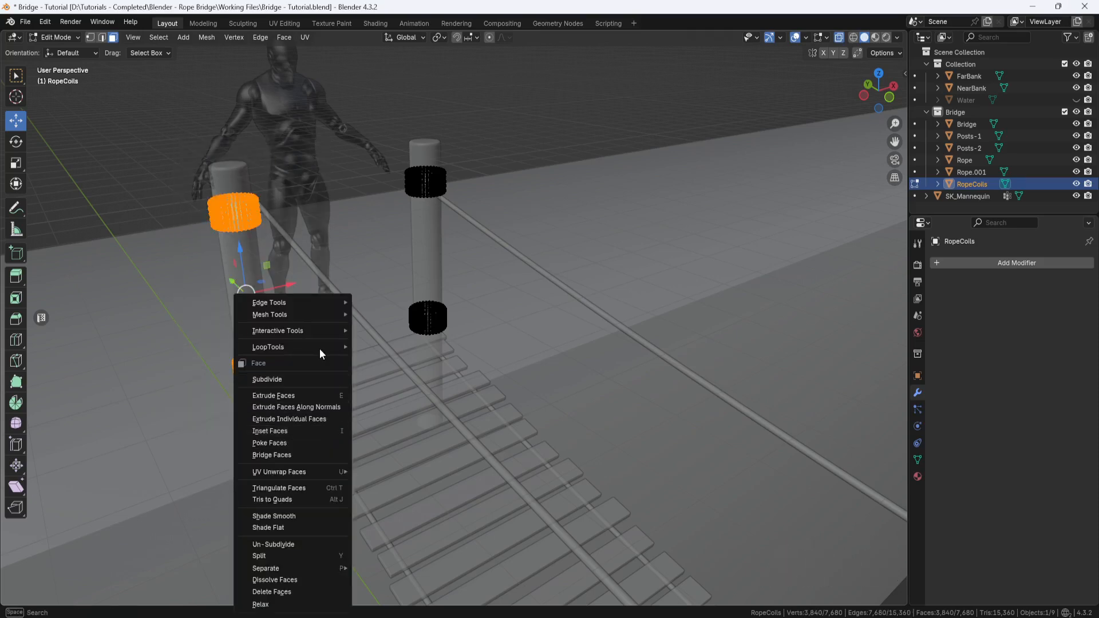
pyautogui.moveTo(317, 313)
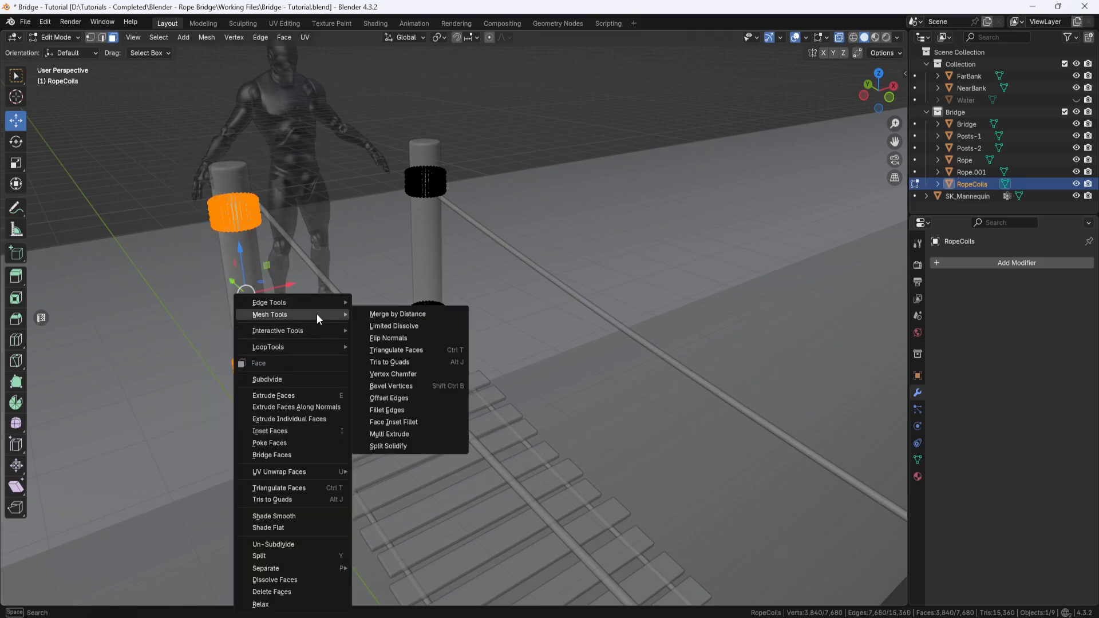
pyautogui.click(388, 339)
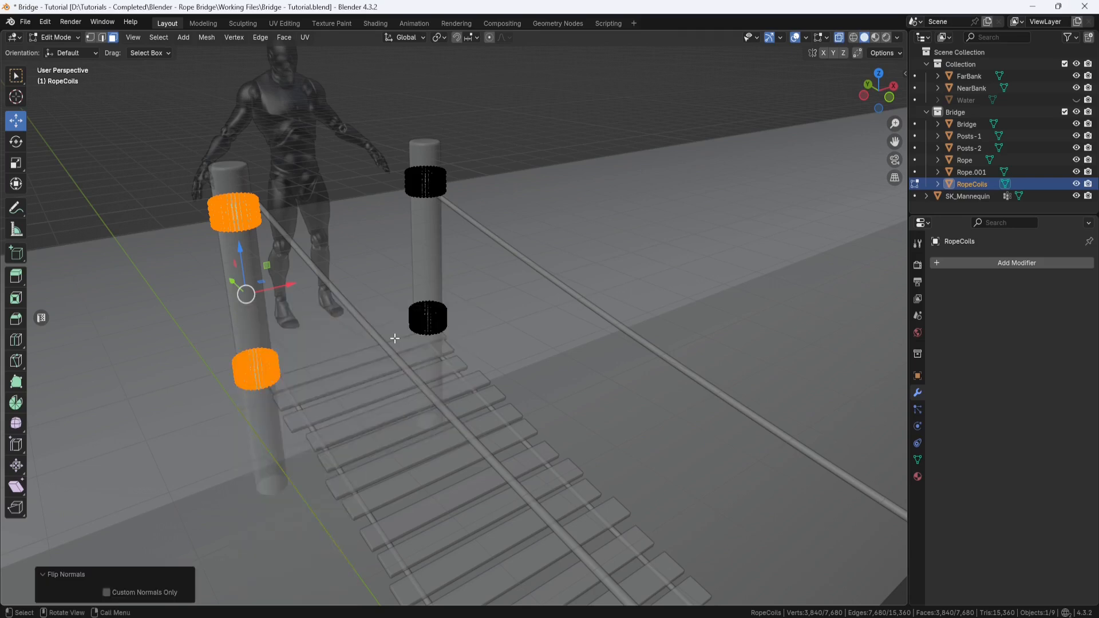
pyautogui.click(77, 39)
pyautogui.click(73, 49)
pyautogui.hotkey('alt', 'z')
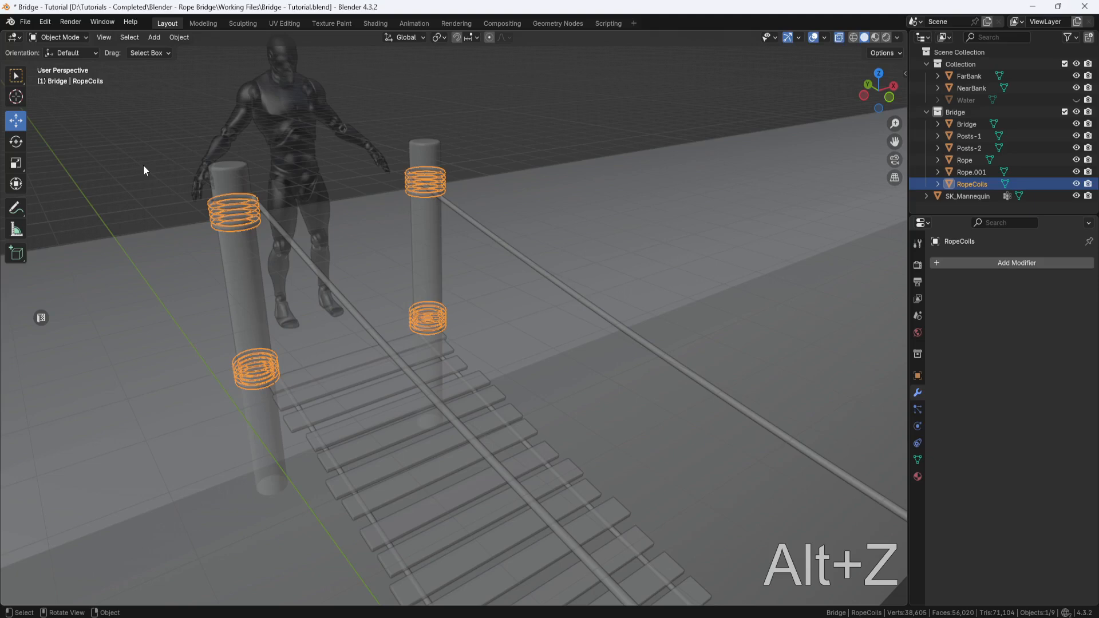
pyautogui.hotkey('alt', 'z')
# Duplicate the rope coils in place and mirror the copy along local Y onto the posts at the other end of the bridge.
pyautogui.scroll(-8, 143, 165)
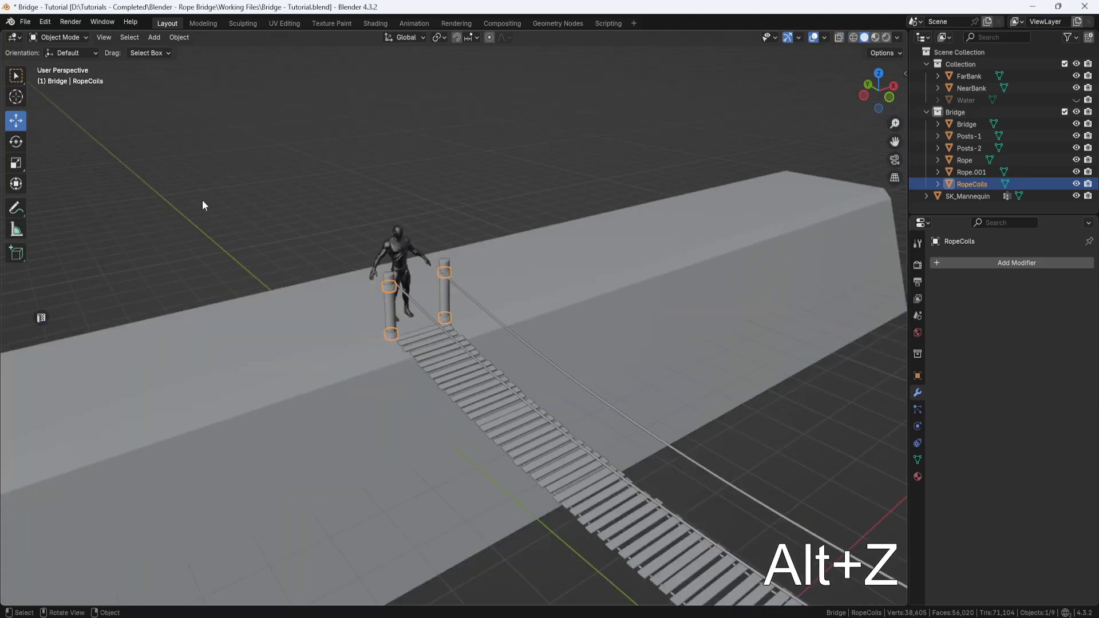
pyautogui.moveTo(202, 199); pyautogui.dragTo(424, 202, button='middle')
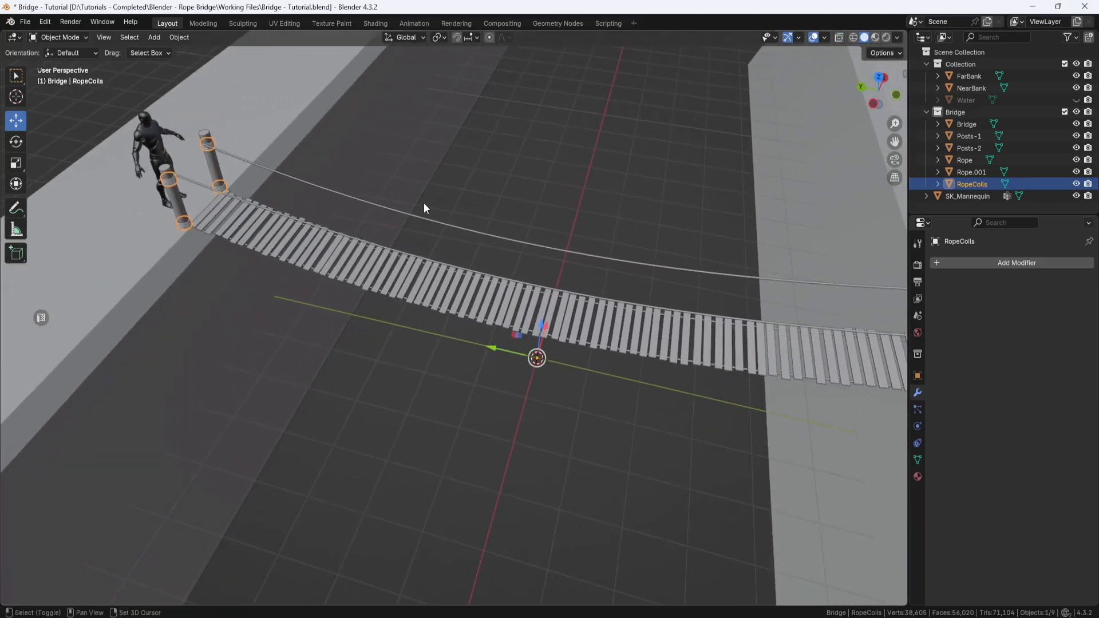
pyautogui.hotkey('shift', 'd')
pyautogui.rightClick(445, 191)
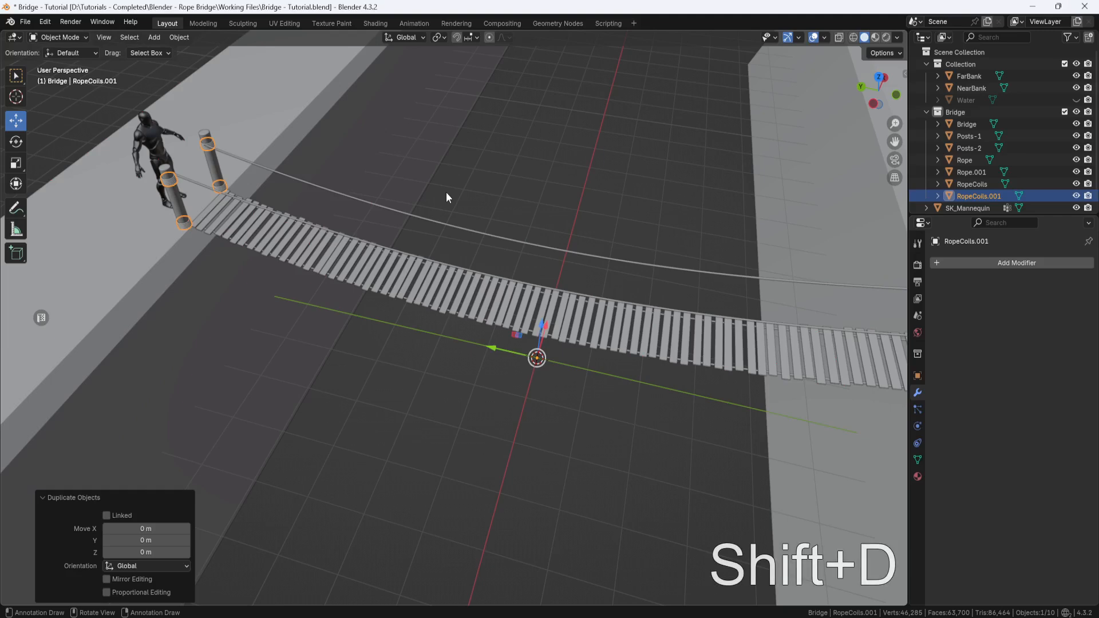
pyautogui.rightClick(446, 193)
pyautogui.moveTo(447, 348)
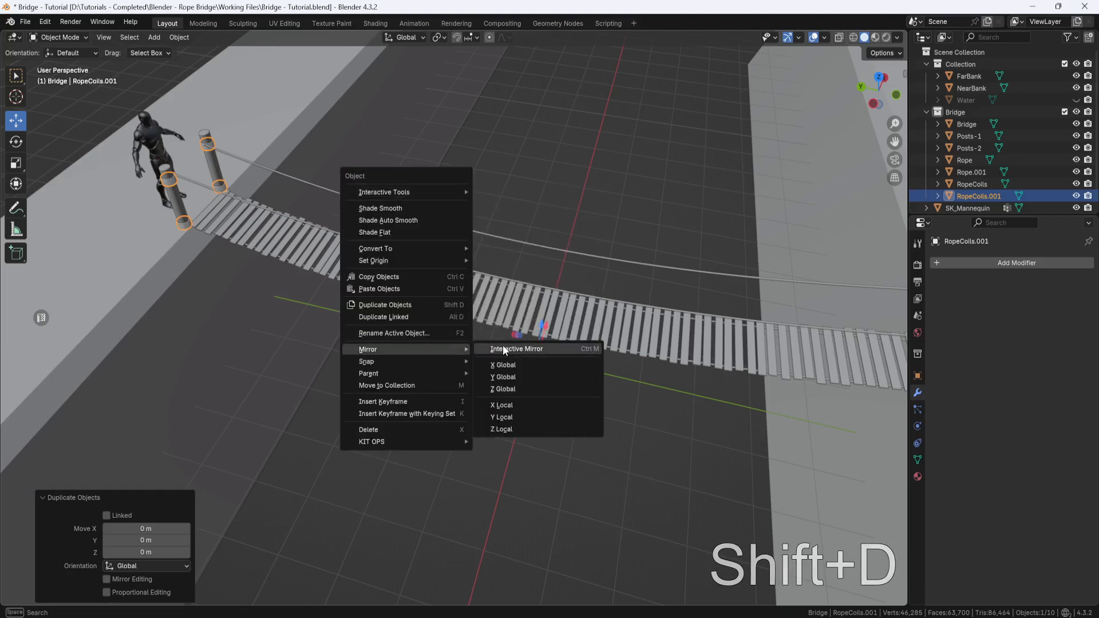
pyautogui.click(513, 416)
# Apply smooth shading to the mirrored rope coils.
pyautogui.moveTo(513, 391); pyautogui.dragTo(396, 249, button='middle')
pyautogui.moveTo(566, 252); pyautogui.dragTo(473, 267, button='middle')
pyautogui.scroll(5, 504, 249)
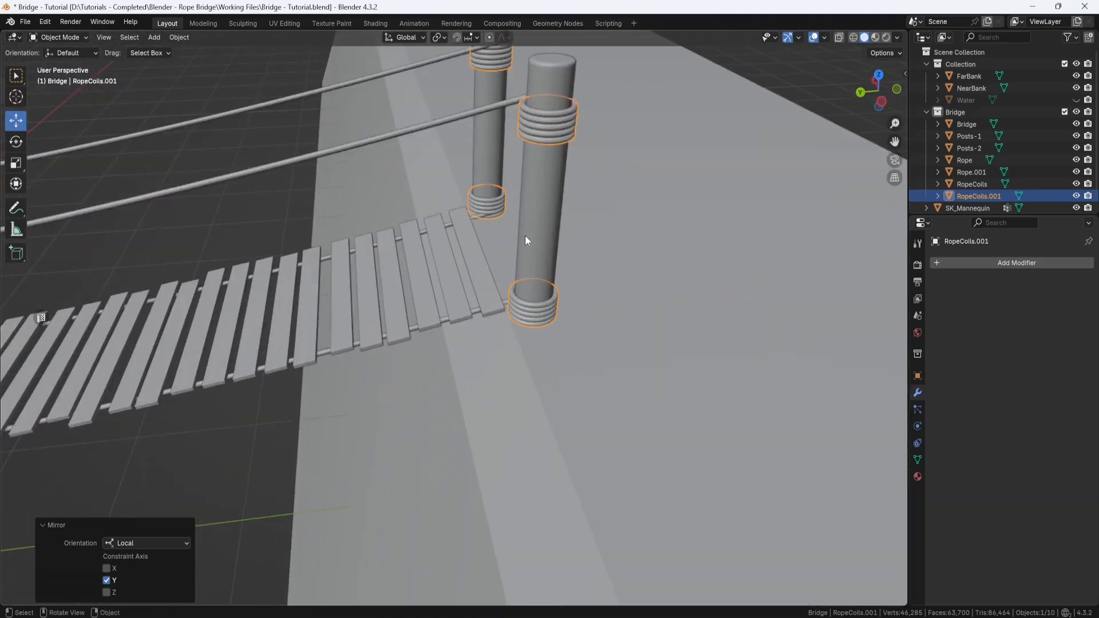
pyautogui.keyDown('shift'); pyautogui.moveTo(522, 197); pyautogui.dragTo(357, 330, button='middle'); pyautogui.keyUp('shift')
pyautogui.scroll(2, 359, 326)
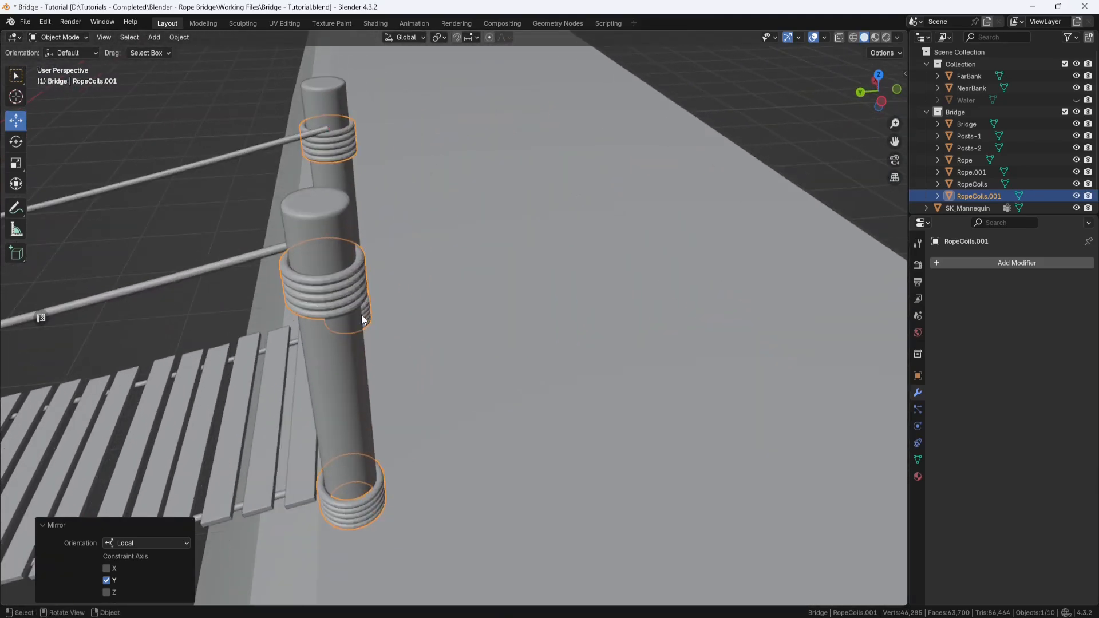
pyautogui.rightClick(394, 227)
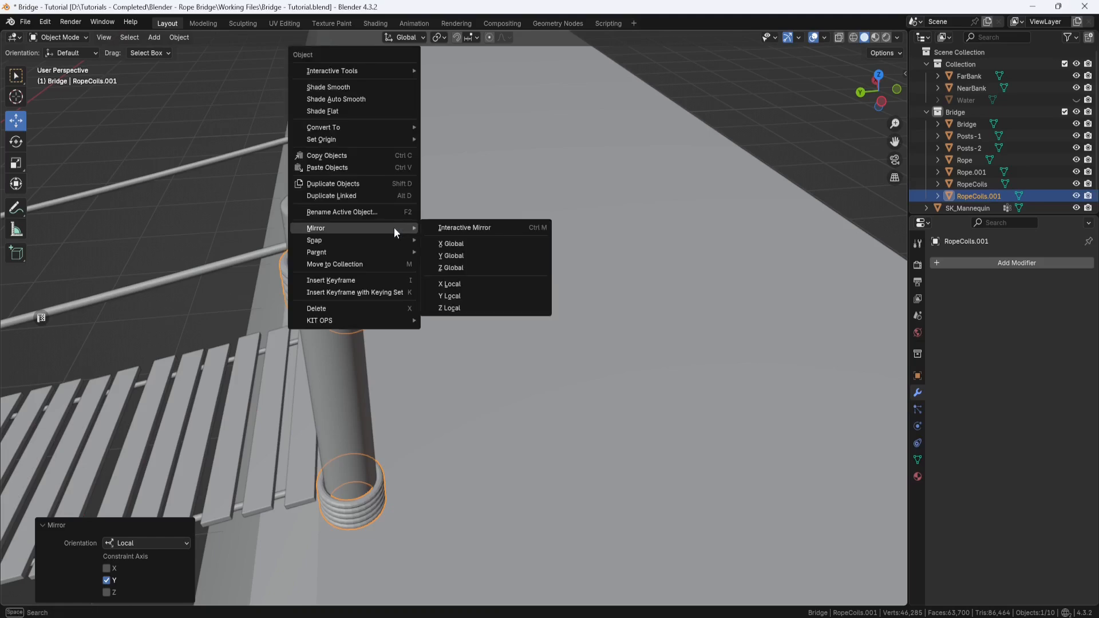
pyautogui.click(361, 88)
# Apply smooth shading to the original rope coils on the posts beside the mannequin.
pyautogui.scroll(-8, 416, 148)
pyautogui.keyDown('shift'); pyautogui.moveTo(671, 177); pyautogui.dragTo(815, 179, button='middle'); pyautogui.keyUp('shift')
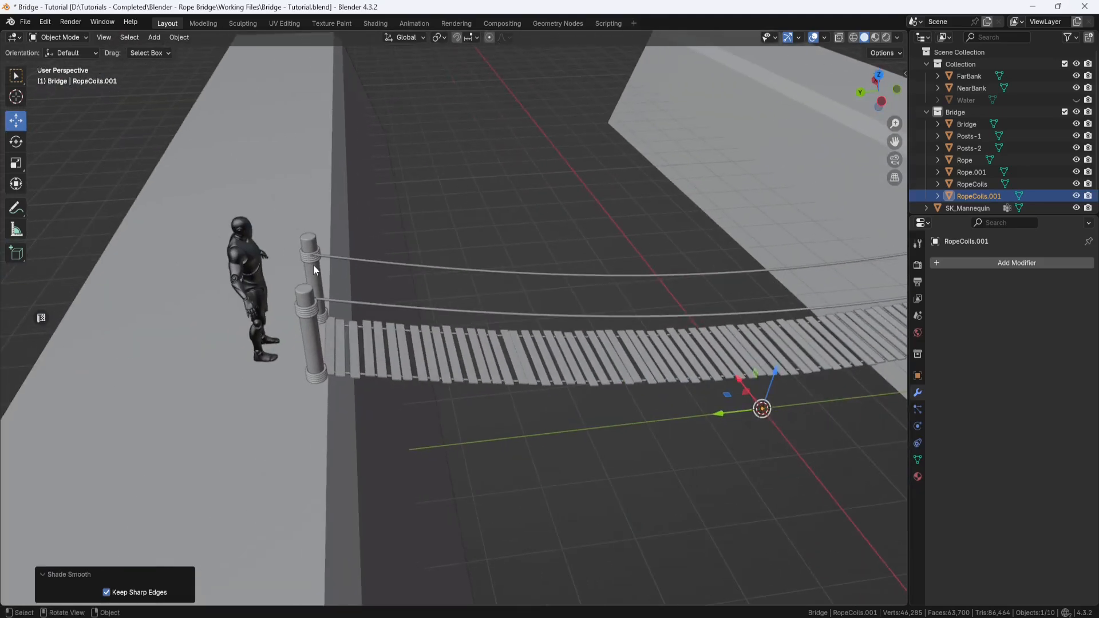
pyautogui.scroll(4, 313, 264)
pyautogui.click(125, 300)
pyautogui.rightClick(124, 300)
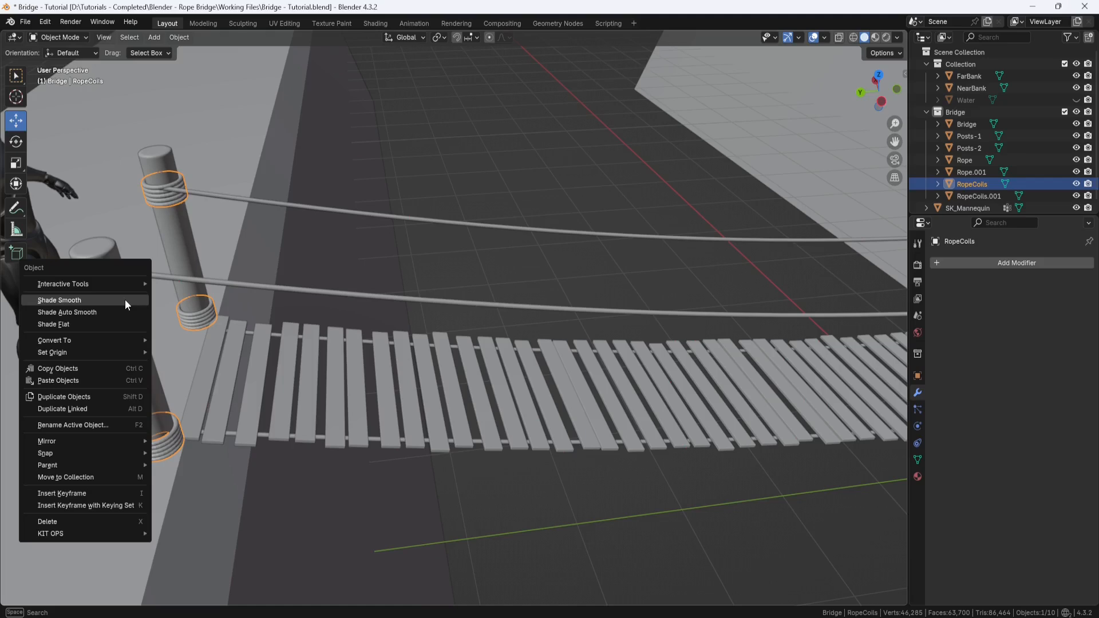
pyautogui.click(125, 299)
# Examine the smoothed coils and how the handrail ropes meet them at the posts.
pyautogui.moveTo(125, 300); pyautogui.dragTo(180, 270, button='middle')
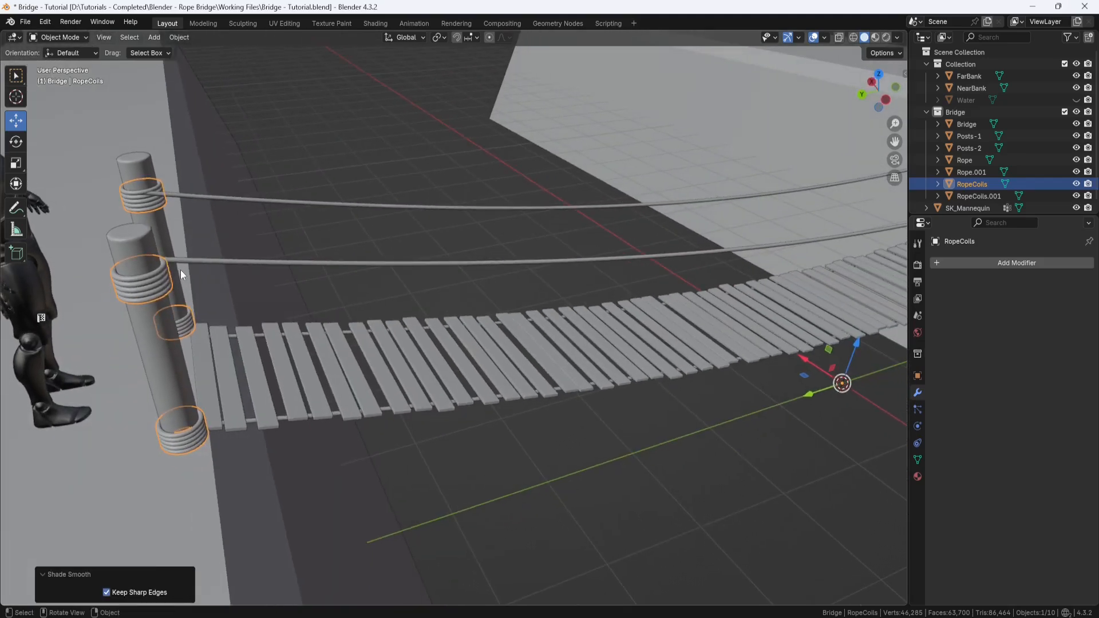
pyautogui.keyDown('shift'); pyautogui.moveTo(181, 269); pyautogui.dragTo(334, 180, button='middle'); pyautogui.keyUp('shift')
pyautogui.scroll(5, 265, 256)
pyautogui.scroll(-3, 397, 232)
pyautogui.moveTo(397, 232); pyautogui.dragTo(121, 214, button='middle')
pyautogui.moveTo(106, 213); pyautogui.dragTo(207, 326, button='middle')
pyautogui.scroll(-7, 284, 263)
pyautogui.keyDown('shift'); pyautogui.moveTo(284, 263); pyautogui.dragTo(818, 304, button='middle'); pyautogui.keyUp('shift')
pyautogui.scroll(-4, 620, 216)
# Set the origin of the mirrored rope coils to their geometry.
pyautogui.moveTo(435, 307); pyautogui.dragTo(393, 311, button='middle')
pyautogui.scroll(6, 247, 293)
pyautogui.keyDown('shift'); pyautogui.moveTo(247, 293); pyautogui.dragTo(333, 237, button='middle'); pyautogui.keyUp('shift')
pyautogui.click(287, 261)
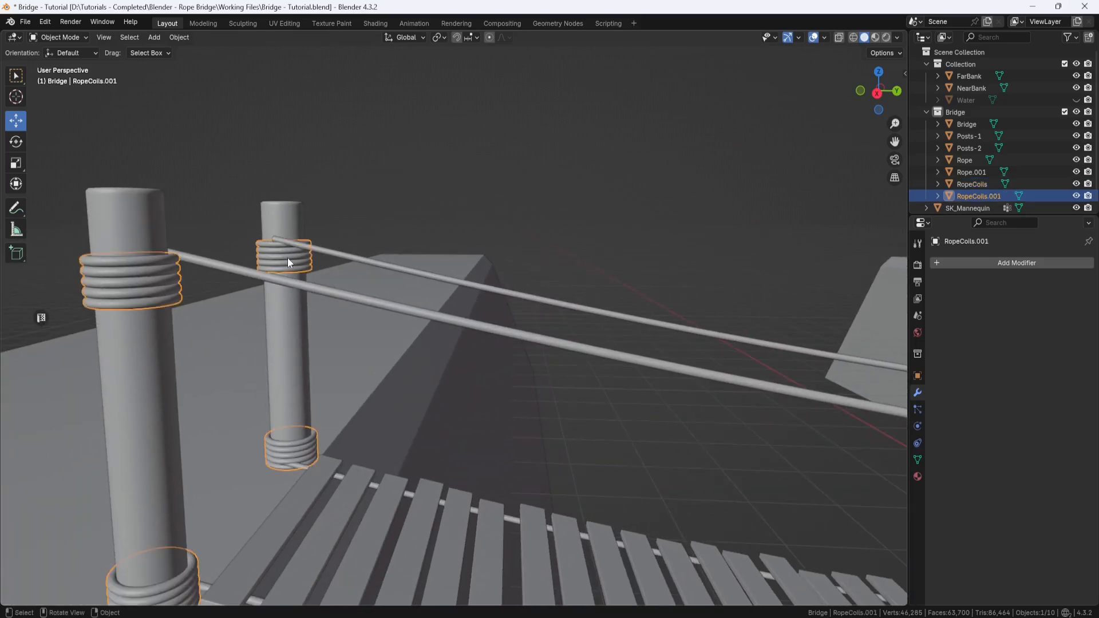
pyautogui.rightClick(327, 205)
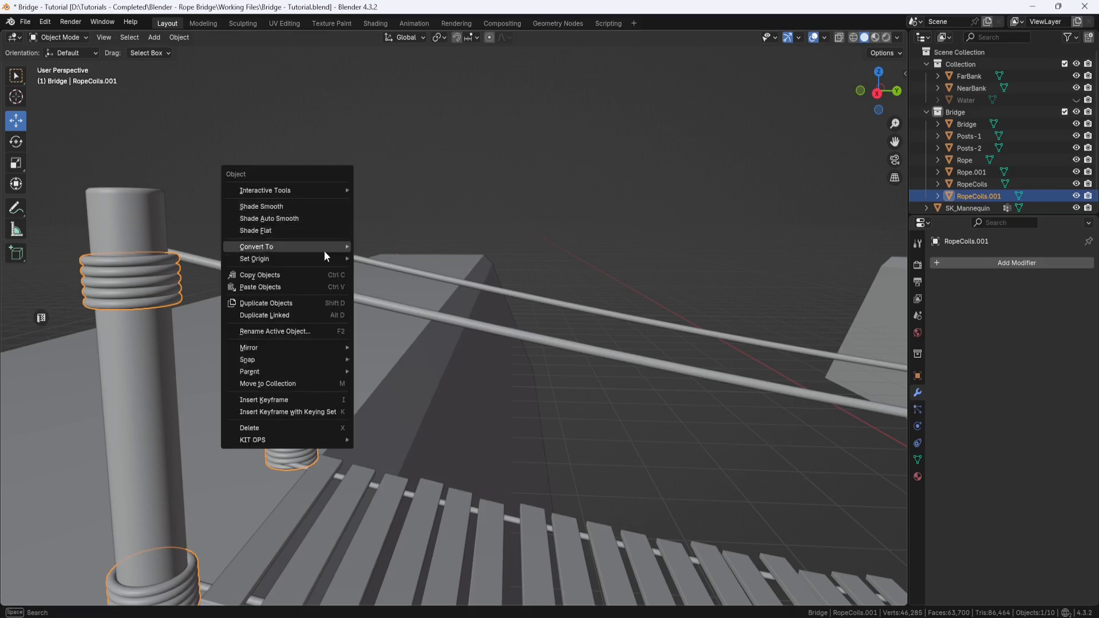
pyautogui.moveTo(321, 259)
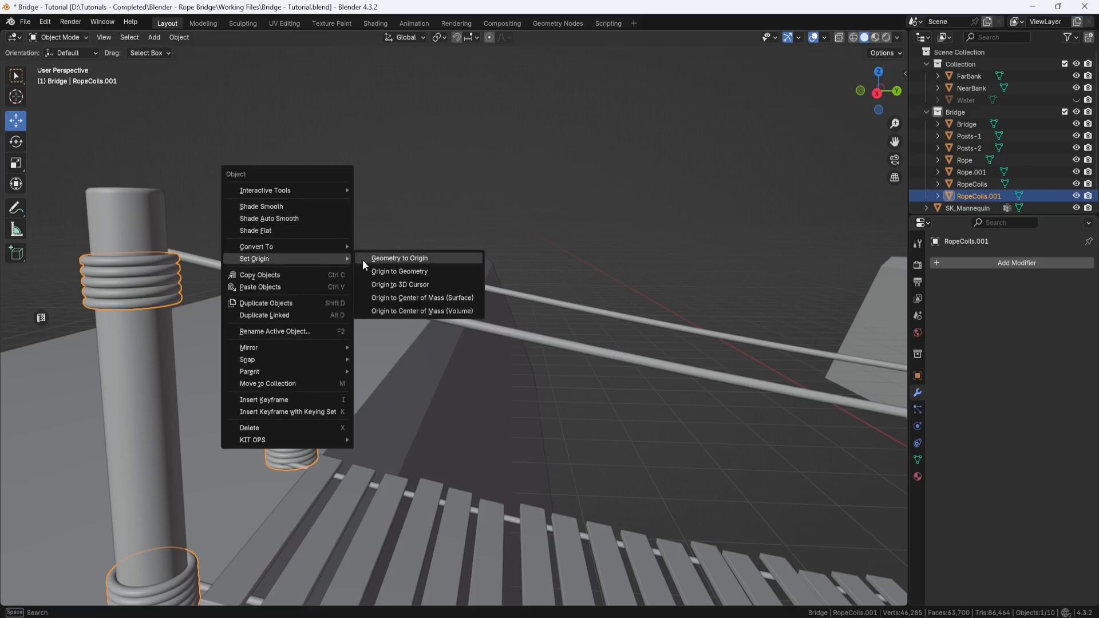
pyautogui.click(389, 270)
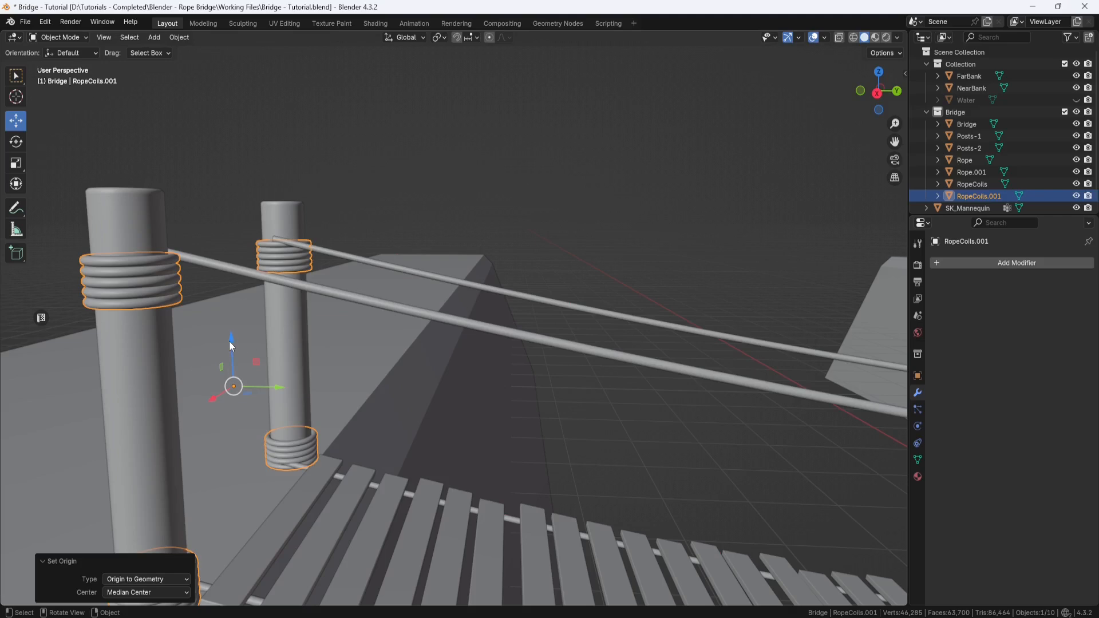
# Raise the mirrored rope coils about 0.029 m along Z and fine-tune them down by about 0.004 m against the handrail ropes.
pyautogui.moveTo(229, 340); pyautogui.dragTo(234, 331)
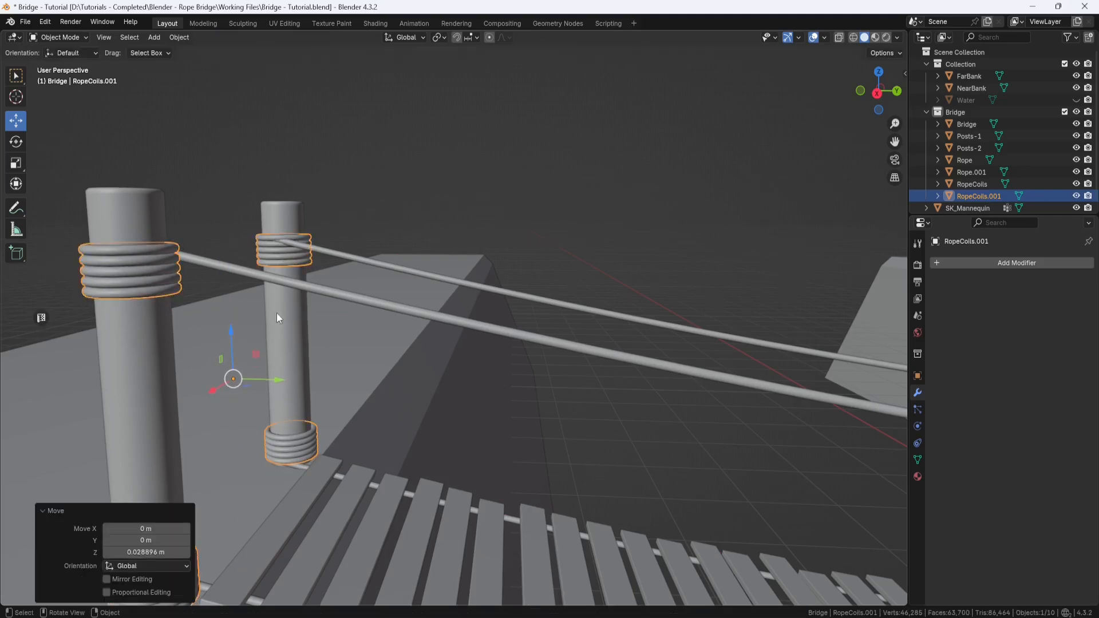
pyautogui.moveTo(277, 313); pyautogui.dragTo(319, 300, button='middle')
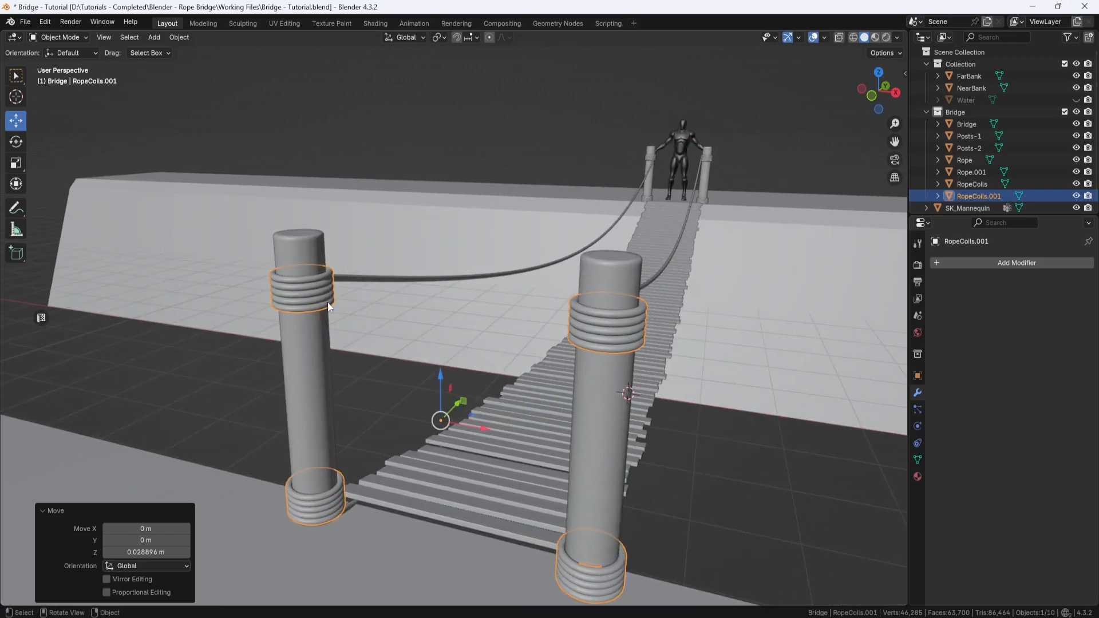
pyautogui.scroll(3, 319, 298)
pyautogui.scroll(-2, 318, 297)
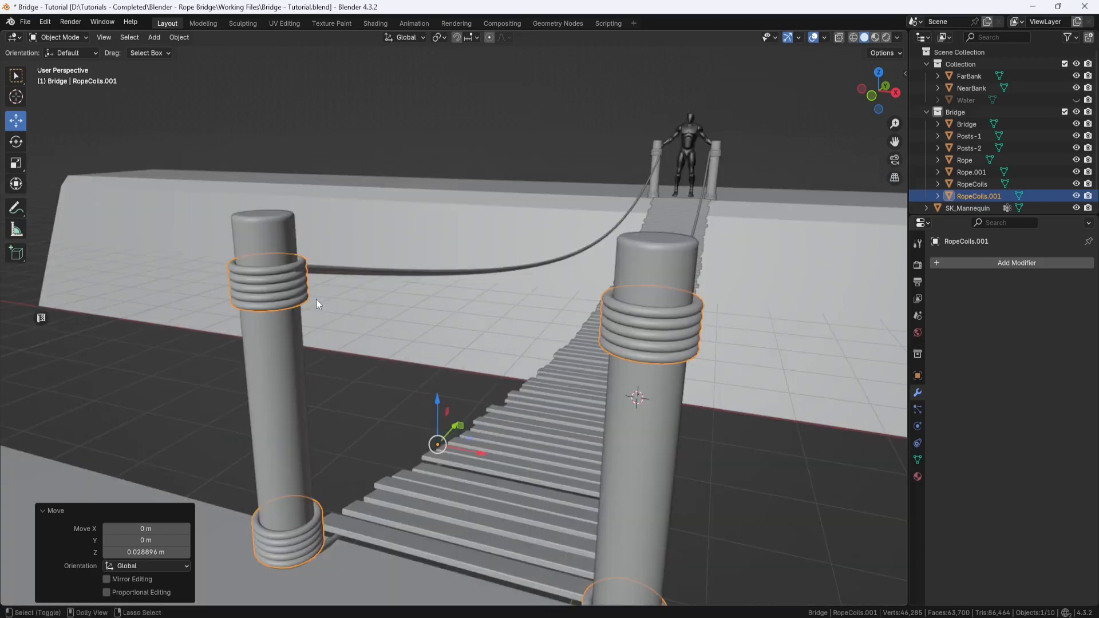
pyautogui.scroll(3, 318, 297)
pyautogui.scroll(2, 331, 313)
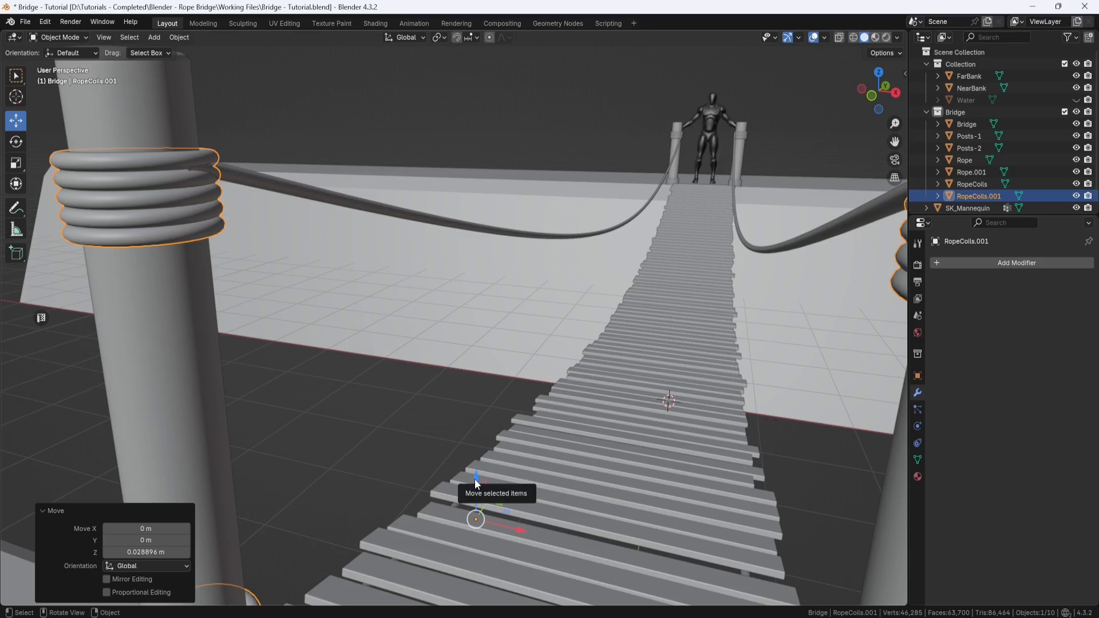
pyautogui.moveTo(475, 482); pyautogui.dragTo(473, 481)
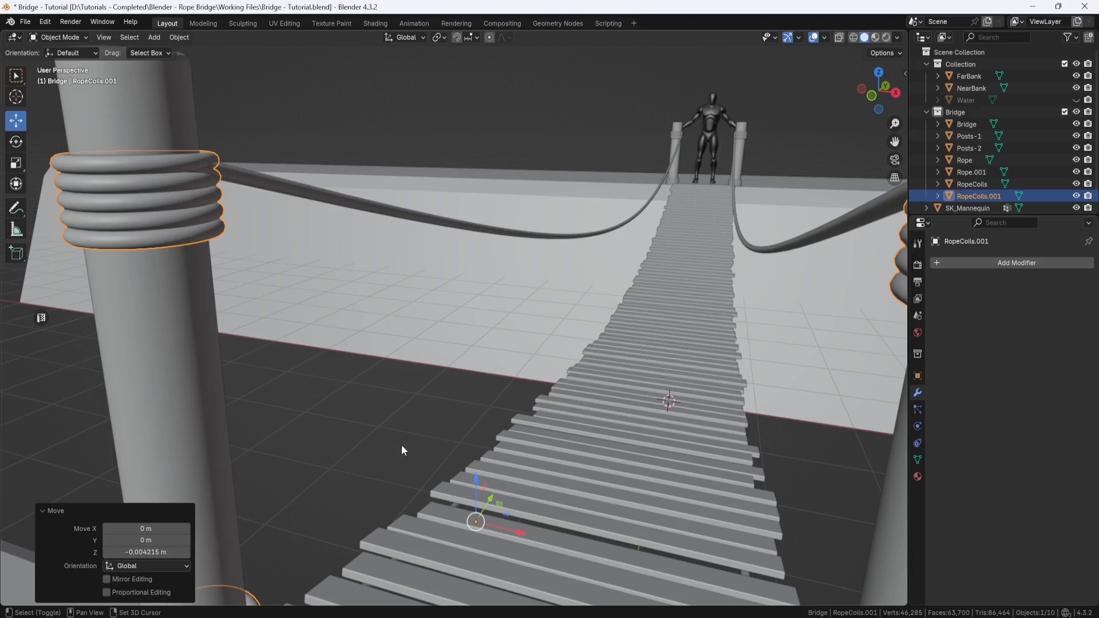
pyautogui.moveTo(400, 444); pyautogui.dragTo(366, 408, button='middle')
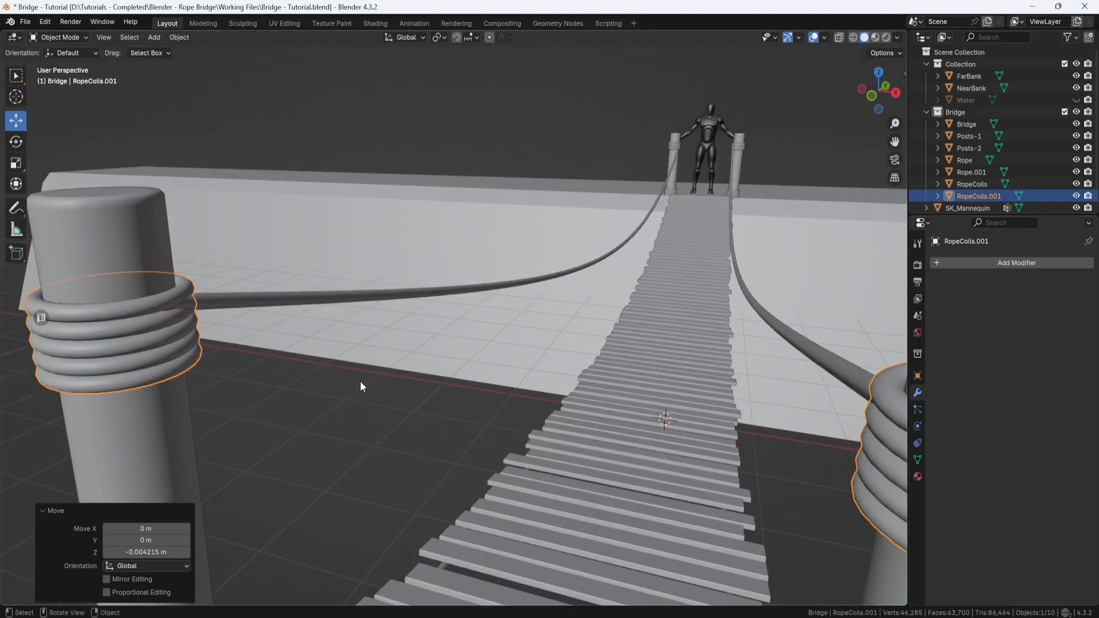
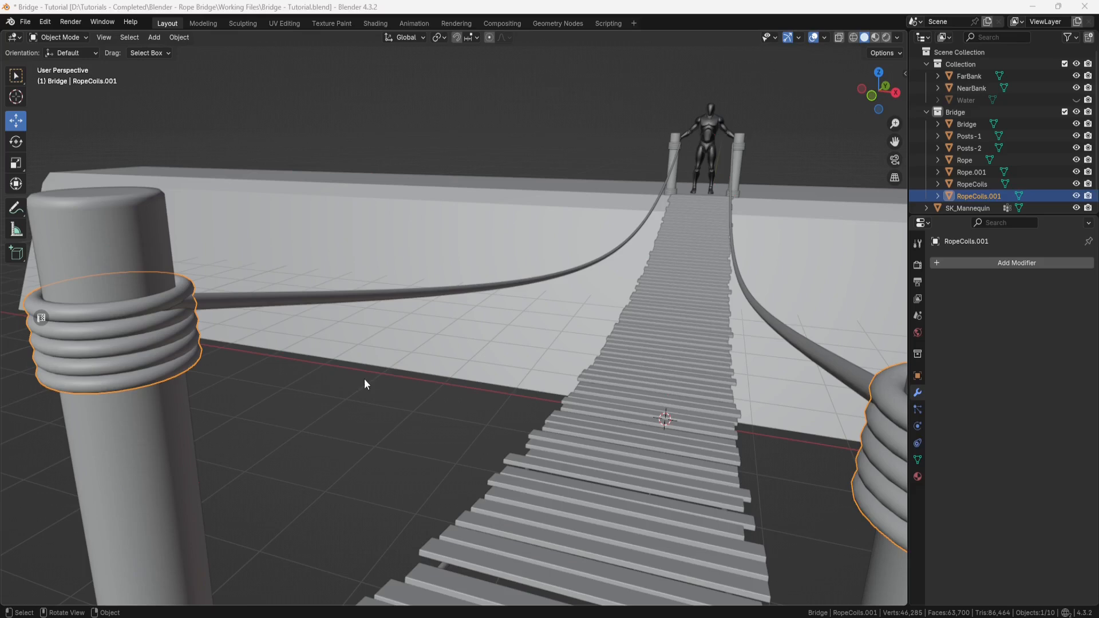
# Open the handrail ropes in Edit Mode with edge selection active.
pyautogui.click(349, 304)
pyautogui.moveTo(380, 304); pyautogui.dragTo(324, 138, button='middle')
pyautogui.click(86, 36)
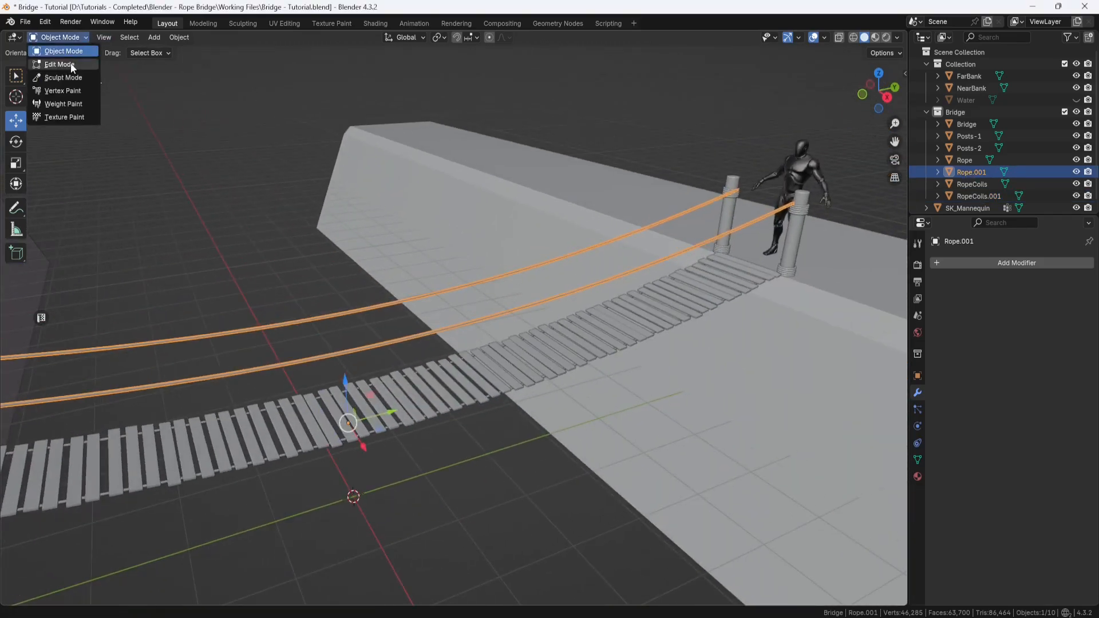
pyautogui.click(48, 64)
pyautogui.scroll(3, 337, 294)
pyautogui.moveTo(334, 292); pyautogui.dragTo(371, 261, button='middle')
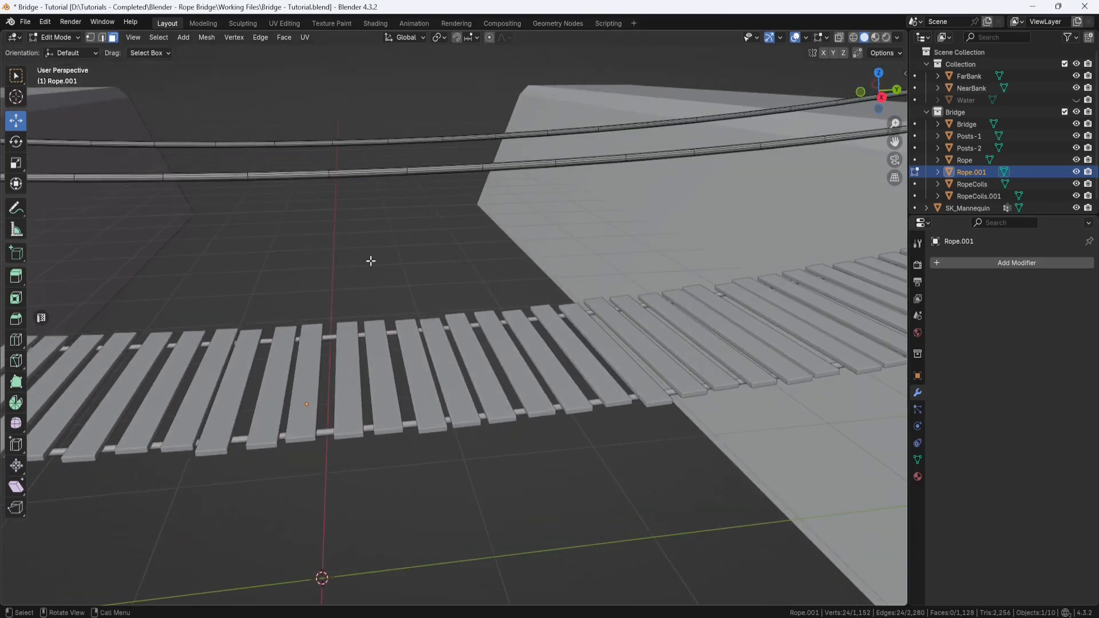
pyautogui.click(104, 39)
# Duplicate one edge loop of the nearer handrail rope in place and separate it into its own object.
pyautogui.scroll(1, 309, 143)
pyautogui.keyDown('shift'); pyautogui.moveTo(311, 137); pyautogui.dragTo(442, 225, button='middle'); pyautogui.keyUp('shift')
pyautogui.scroll(1, 392, 222)
pyautogui.keyDown('alt'); pyautogui.click(383, 206); pyautogui.keyUp('alt')
pyautogui.hotkey('shift', 'd')
pyautogui.hotkey('shift', 'd')
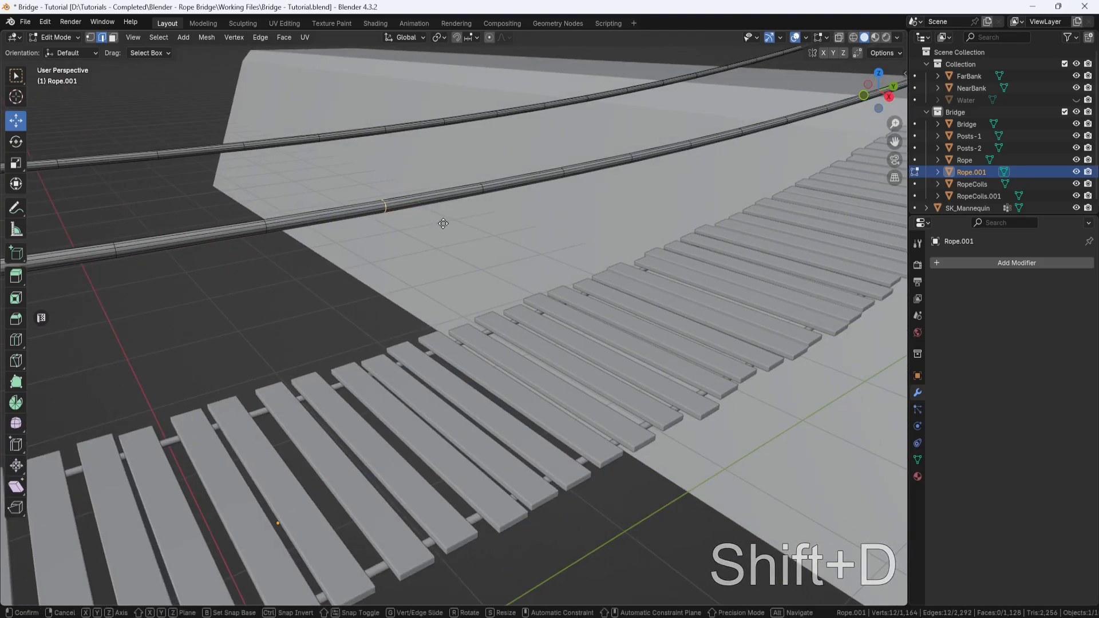
pyautogui.rightClick(461, 219)
pyautogui.press('p')
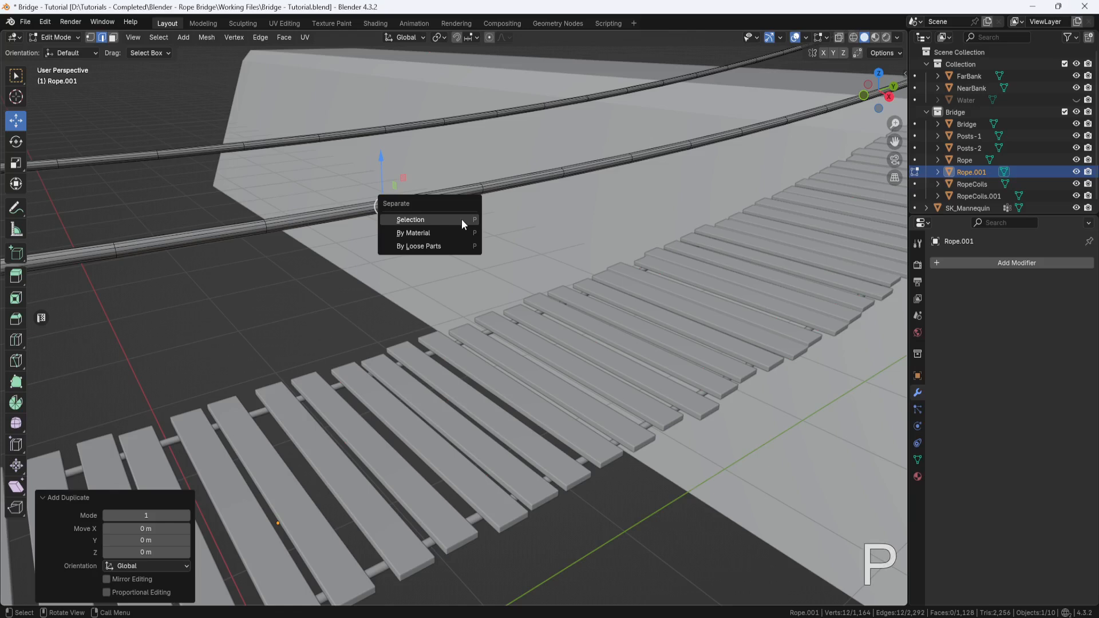
pyautogui.click(439, 221)
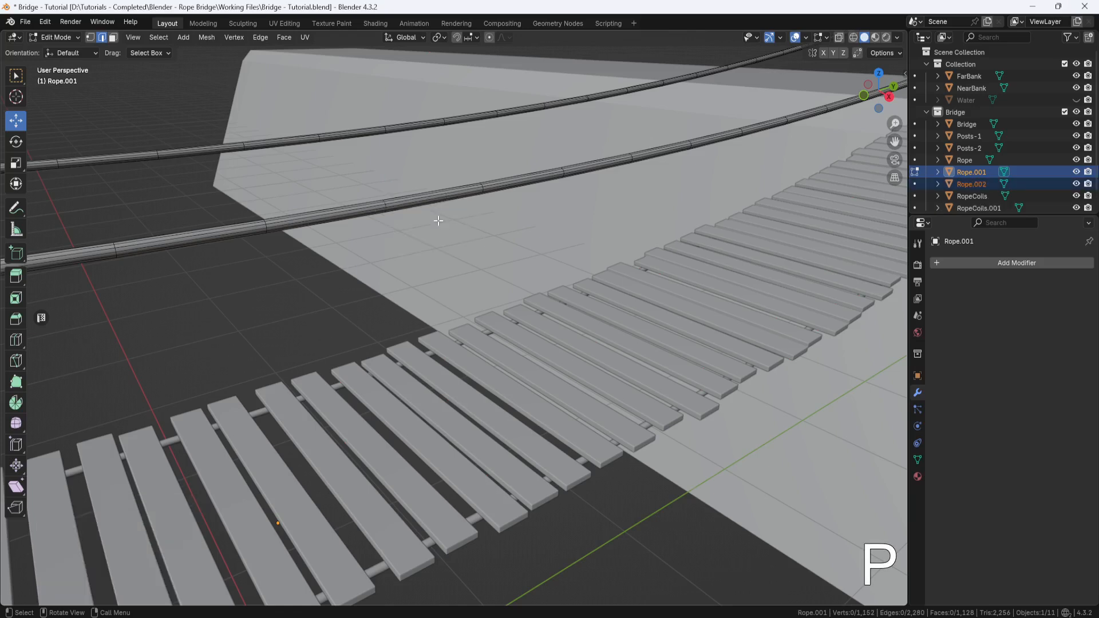
# Return to Object Mode and select only the separated edge loop on the nearer handrail.
pyautogui.click(78, 37)
pyautogui.click(54, 50)
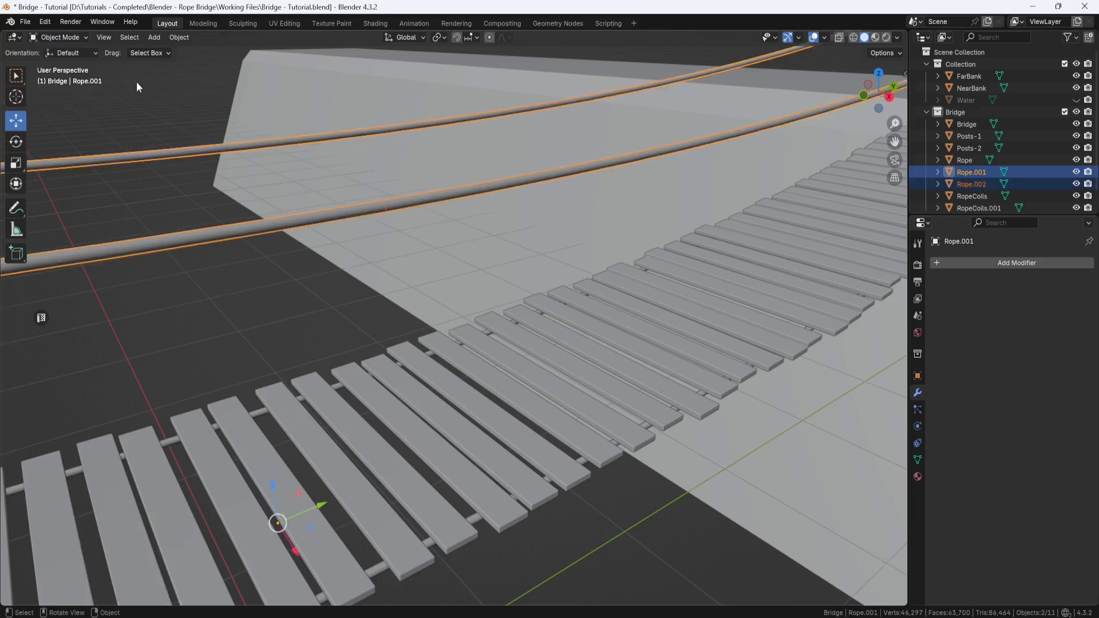
pyautogui.click(386, 208)
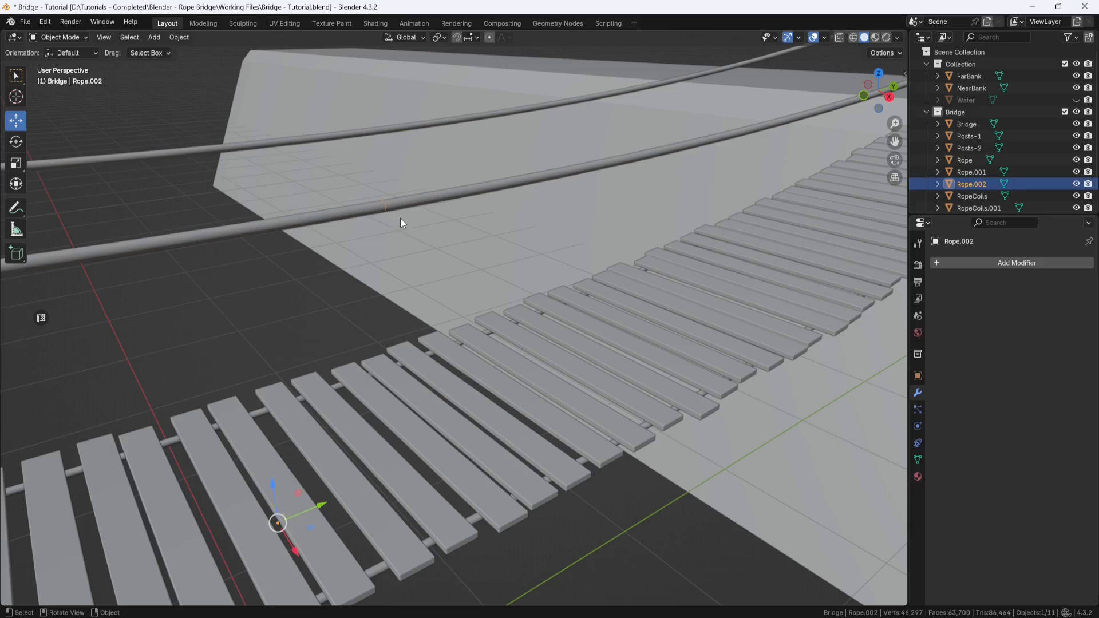
# Set the origin of the separated handrail edge loop to its geometry.
pyautogui.rightClick(400, 218)
pyautogui.moveTo(400, 217)
pyautogui.click(468, 231)
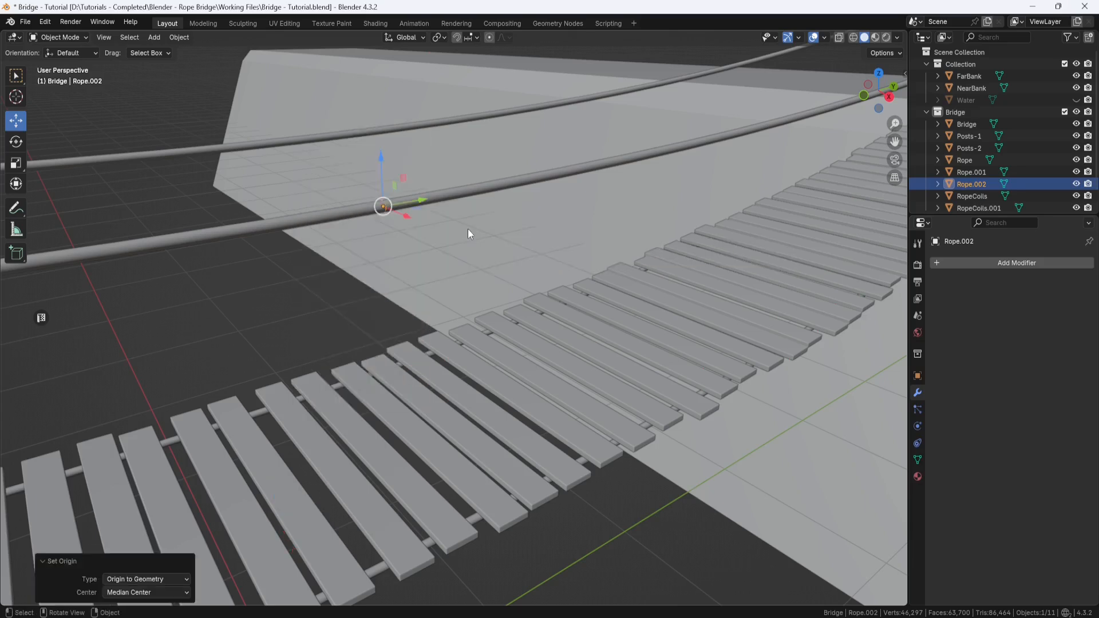
# Scale the separated edge loop up around the handrail in X and Z only, by a factor of about 1.54.
pyautogui.click(22, 158)
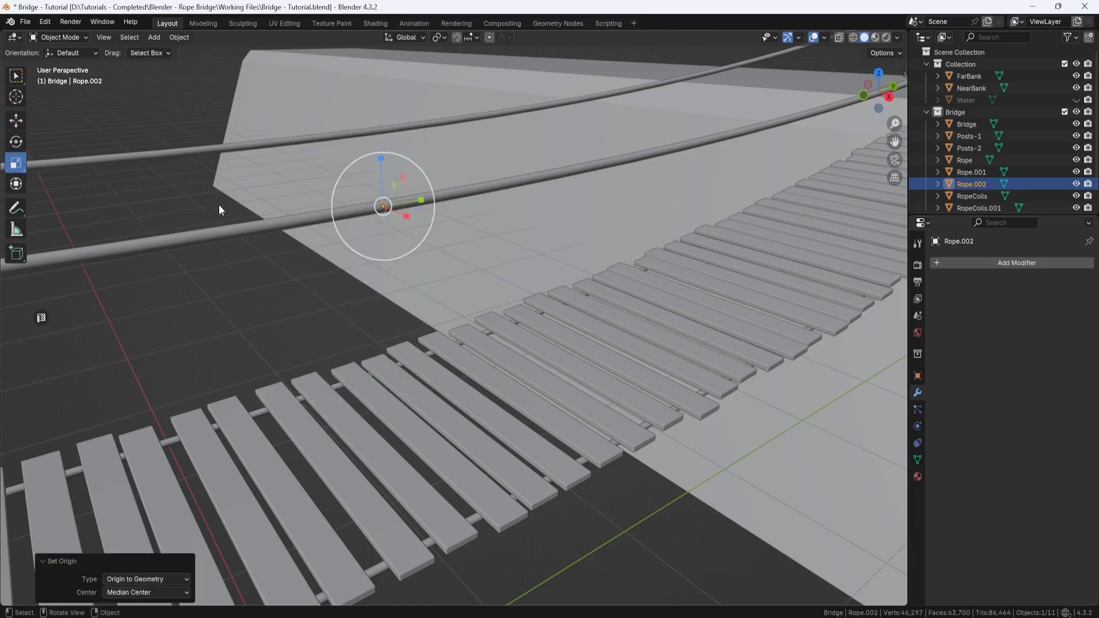
pyautogui.moveTo(351, 230); pyautogui.dragTo(393, 231, button='middle')
pyautogui.scroll(1, 397, 205)
pyautogui.scroll(4, 397, 204)
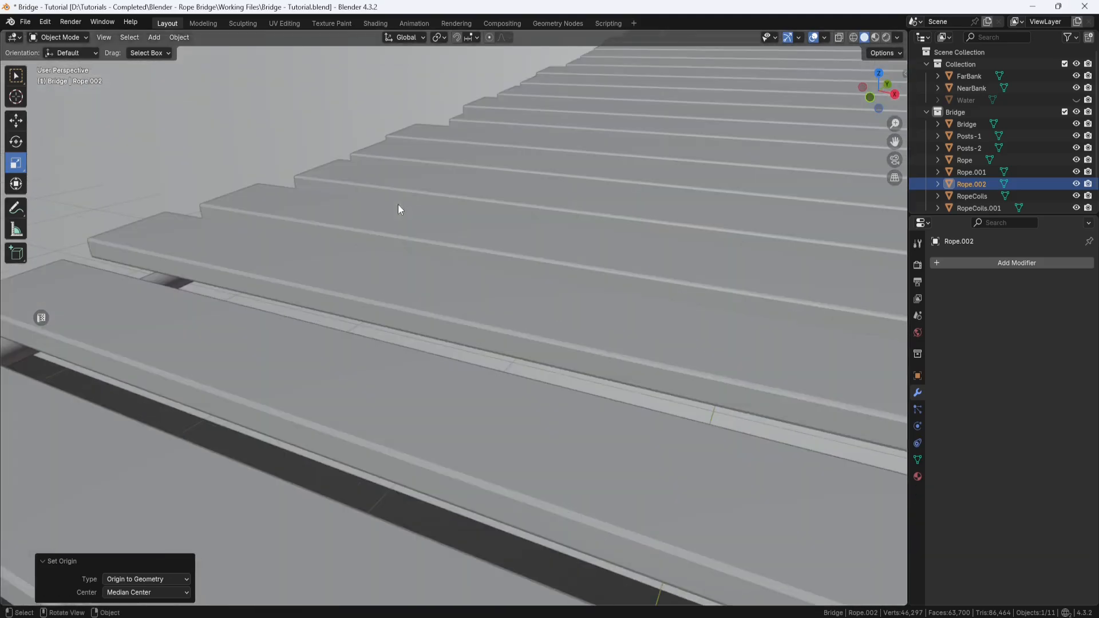
pyautogui.scroll(-1, 397, 204)
pyautogui.keyDown('shift'); pyautogui.moveTo(399, 191); pyautogui.dragTo(413, 305, button='middle'); pyautogui.keyUp('shift')
pyautogui.scroll(-6, 414, 301)
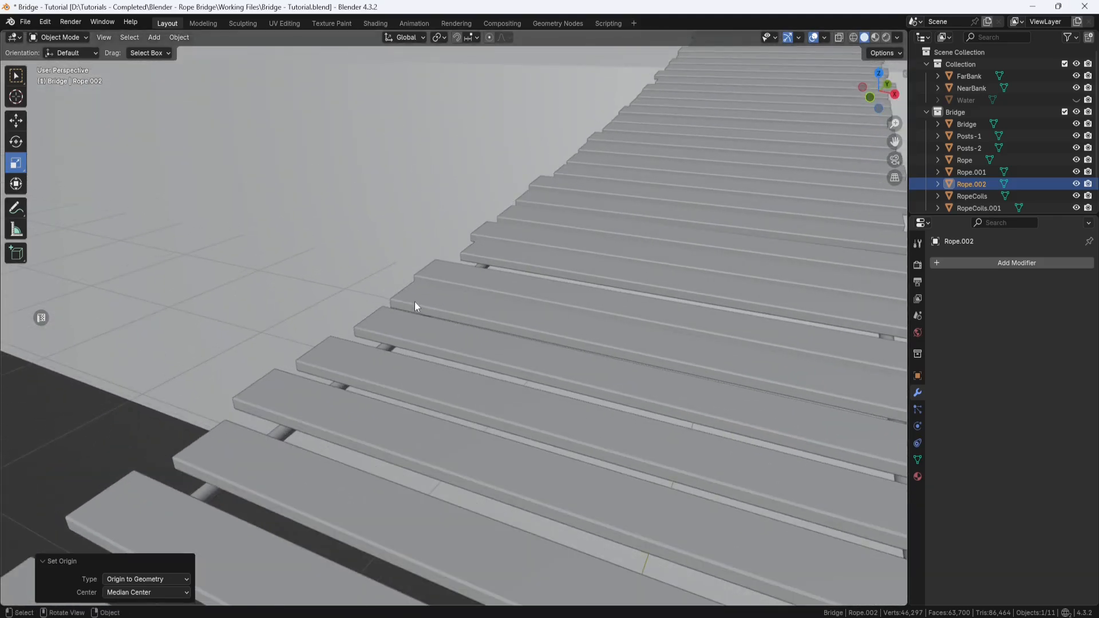
pyautogui.press('KP_Decimal')
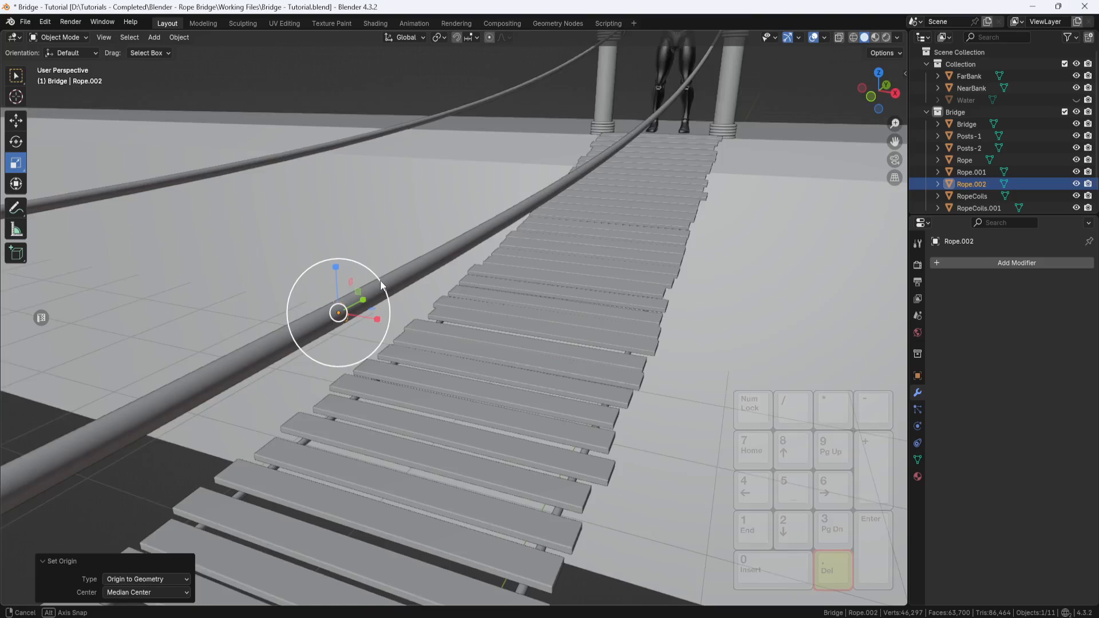
pyautogui.press('KP_Decimal')
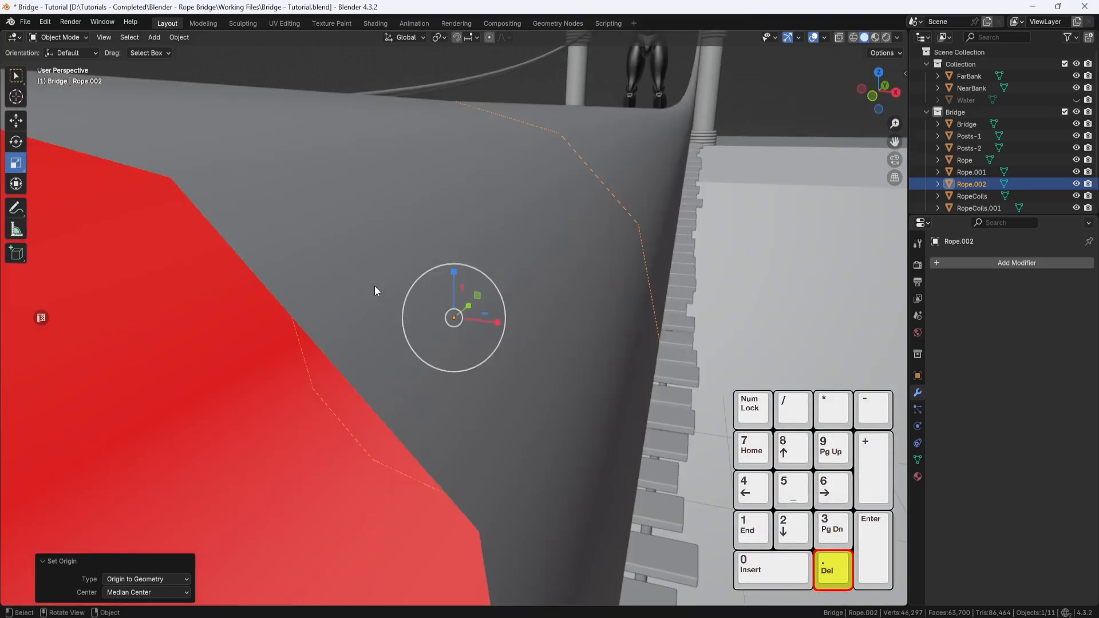
pyautogui.scroll(-4, 375, 286)
pyautogui.moveTo(454, 300); pyautogui.dragTo(450, 305, button='middle')
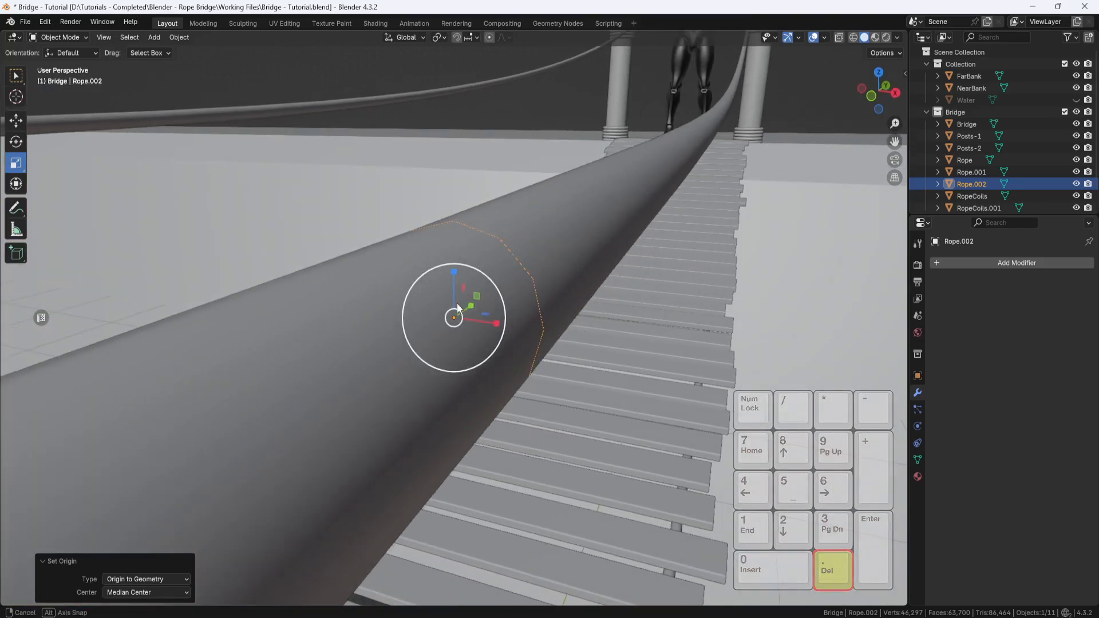
pyautogui.click(476, 296)
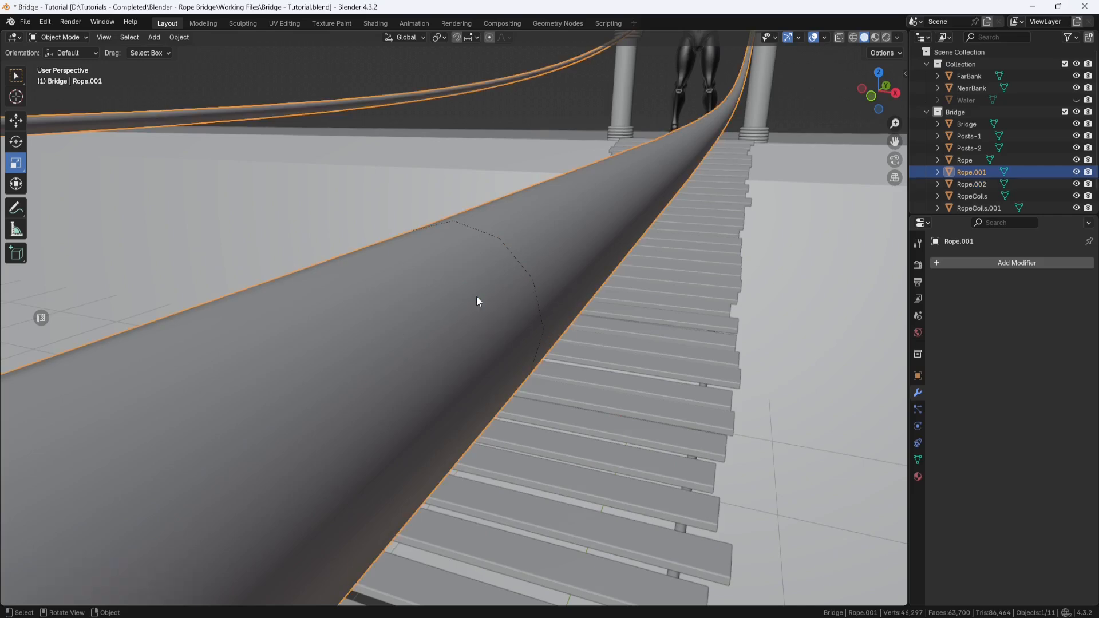
pyautogui.click(514, 256)
pyautogui.moveTo(478, 301); pyautogui.dragTo(492, 287)
# Set the loop's resize factor to 1.6 in both X and Z.
pyautogui.click(149, 529)
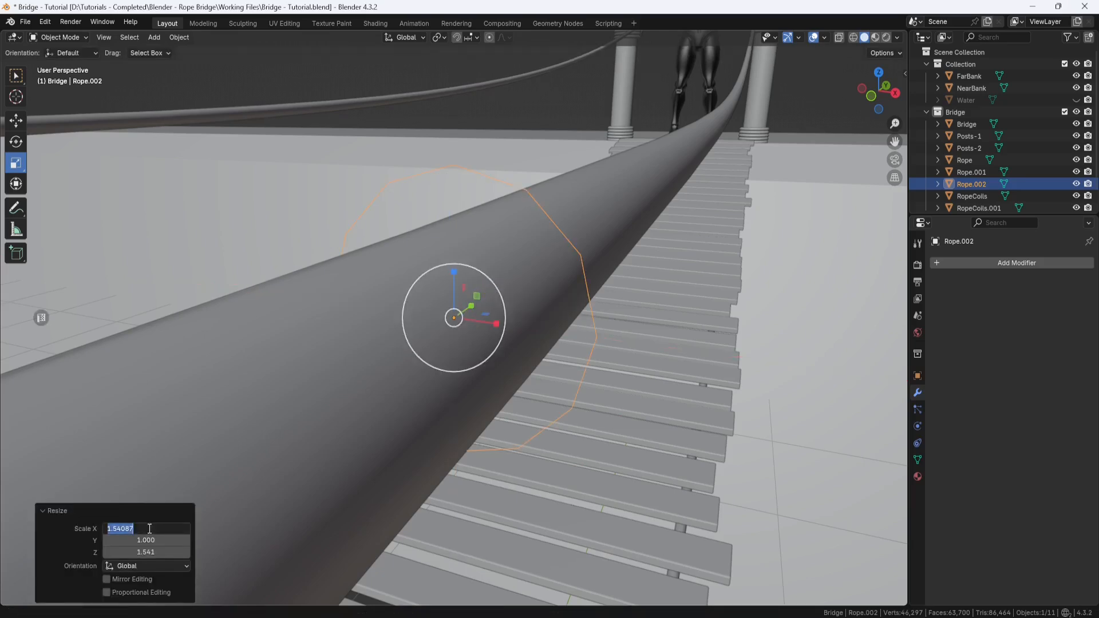
pyautogui.click(150, 551)
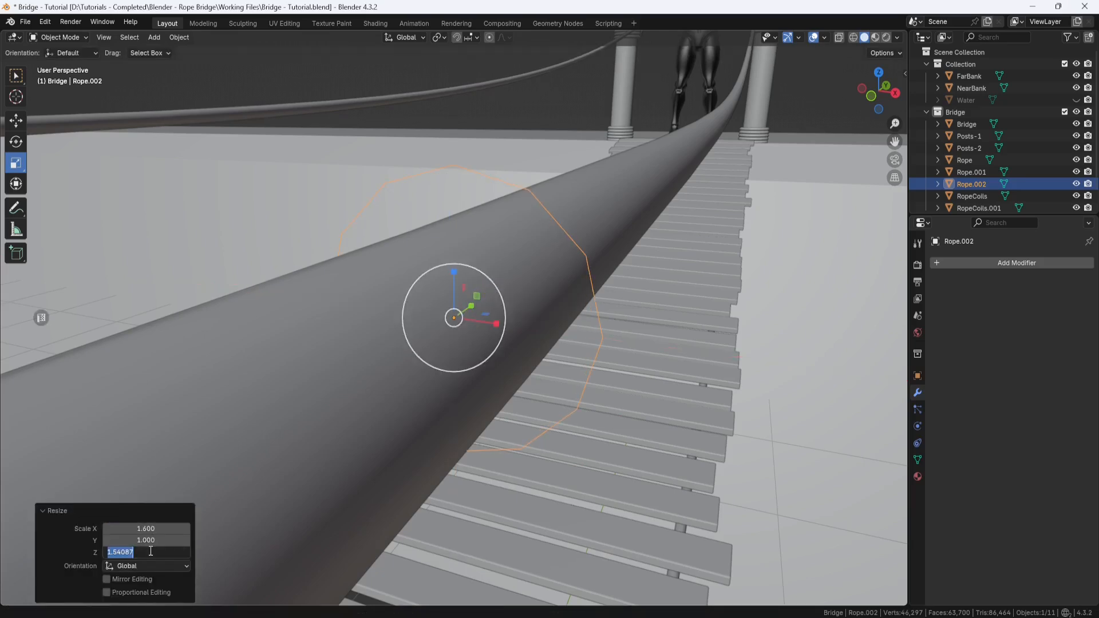
pyautogui.write('1')
pyautogui.press('Return')
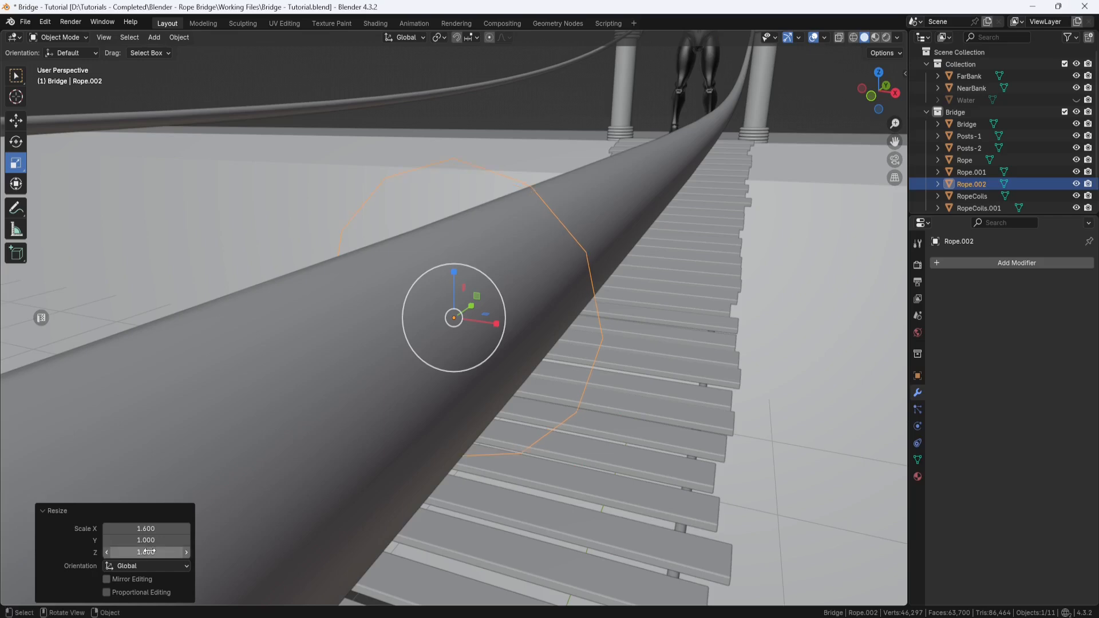
# Open the enlarged loop in Edit Mode and delete the edge just to the -X side of its lowest vertex.
pyautogui.click(85, 39)
pyautogui.click(75, 63)
pyautogui.moveTo(472, 439); pyautogui.dragTo(690, 98, button='middle')
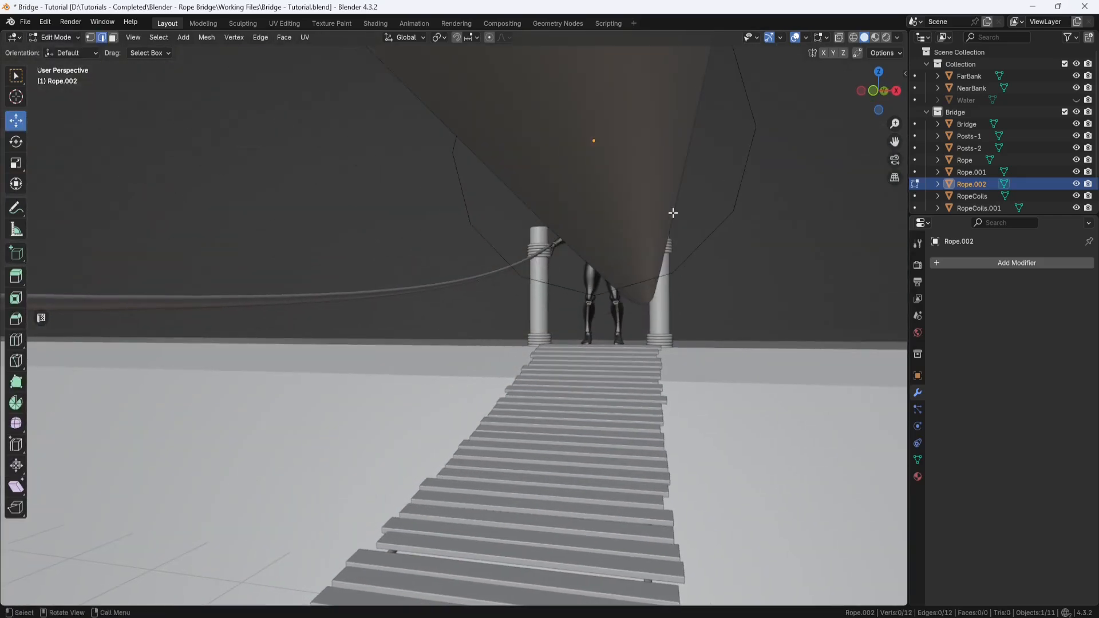
pyautogui.click(571, 288)
pyautogui.rightClick(570, 288)
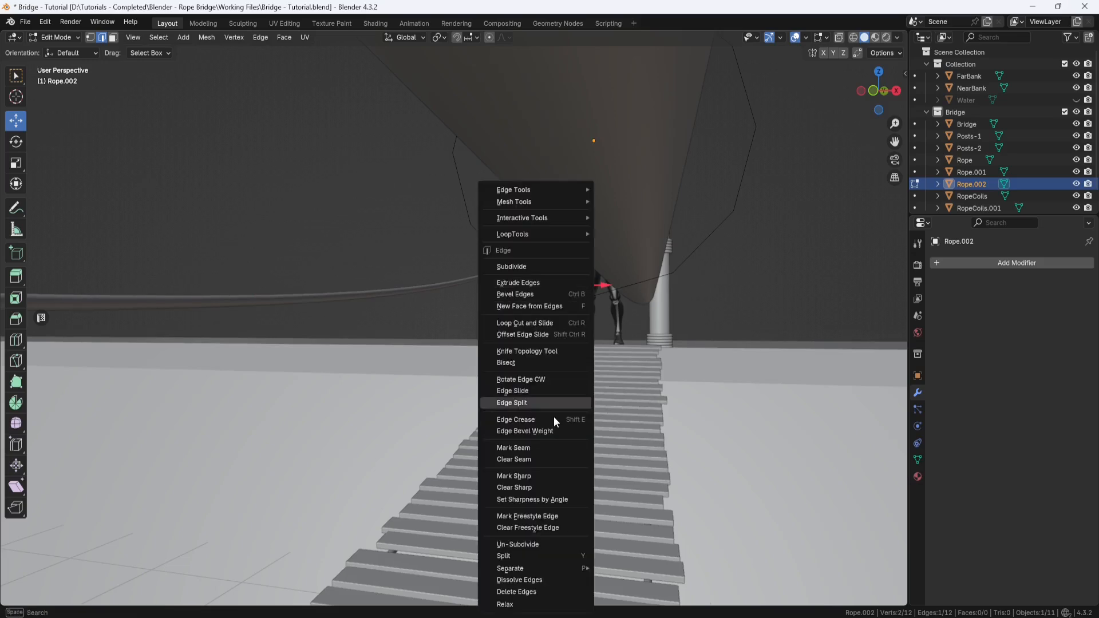
pyautogui.click(531, 592)
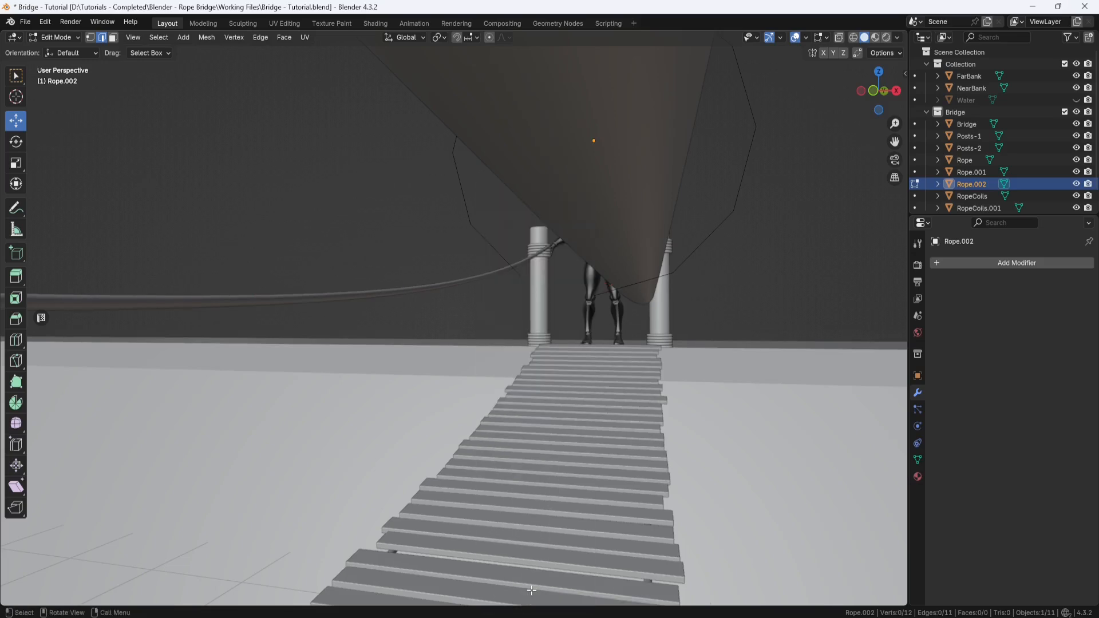
# Move the loop's lowest vertex about 0.0116 m along X and -0.0133 m along Z to start a hanging strand.
pyautogui.click(90, 38)
pyautogui.click(594, 296)
pyautogui.moveTo(621, 270); pyautogui.dragTo(704, 362)
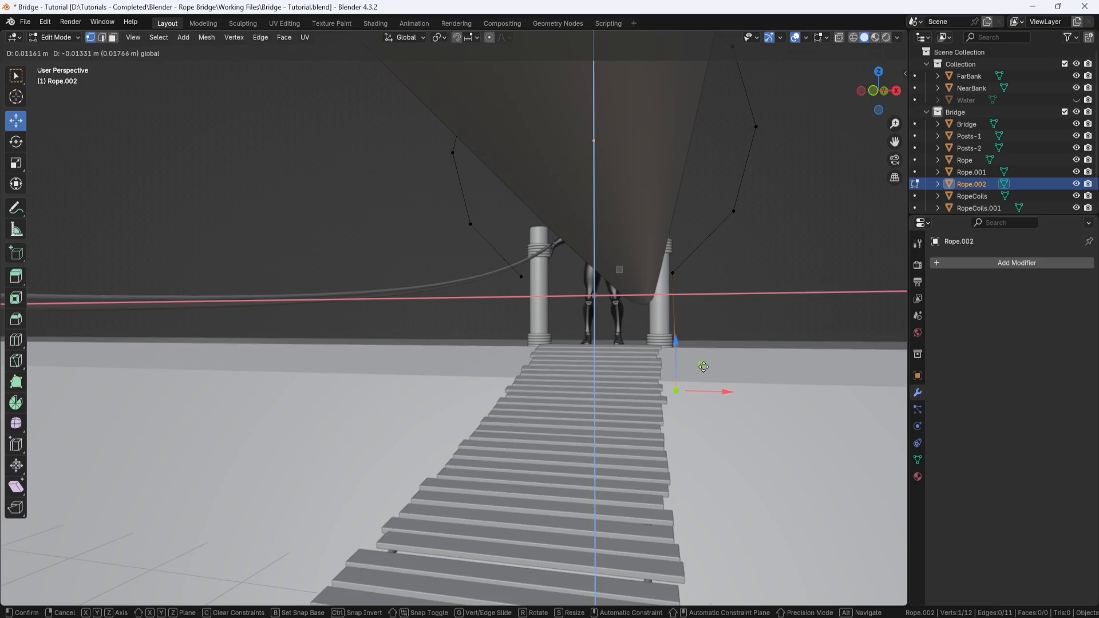
pyautogui.moveTo(704, 366); pyautogui.dragTo(703, 366)
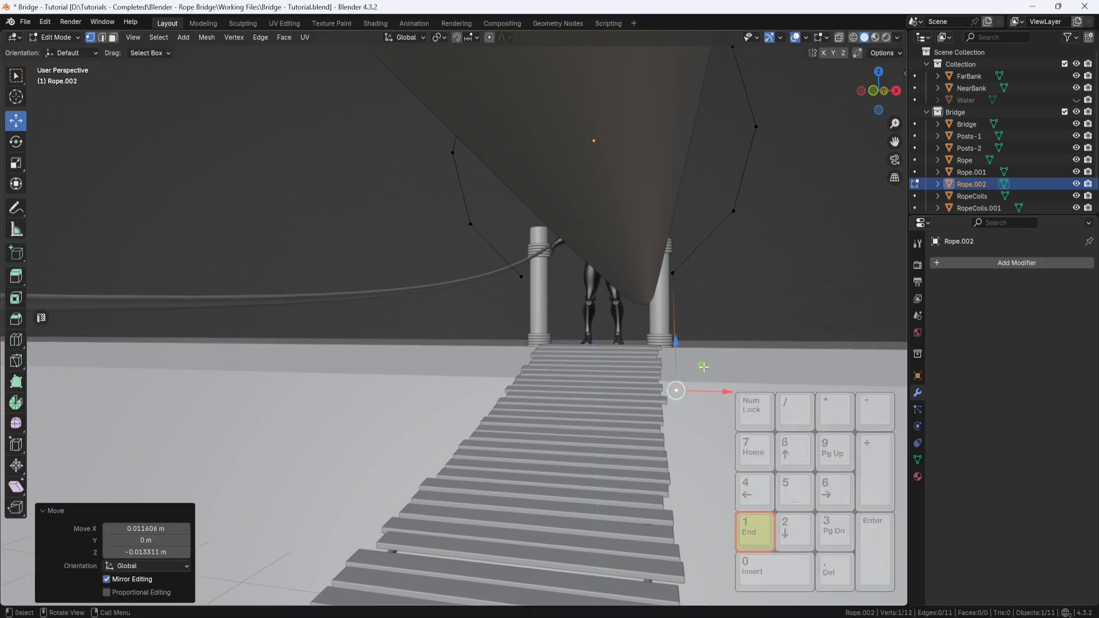
# In front view, shift the strand's end vertex about -0.0003 m along X so it sits directly below the vertex above.
pyautogui.press('KP_1')
pyautogui.keyDown('shift'); pyautogui.moveTo(704, 367); pyautogui.dragTo(534, 351, button='middle'); pyautogui.keyUp('shift')
pyautogui.scroll(1, 537, 351)
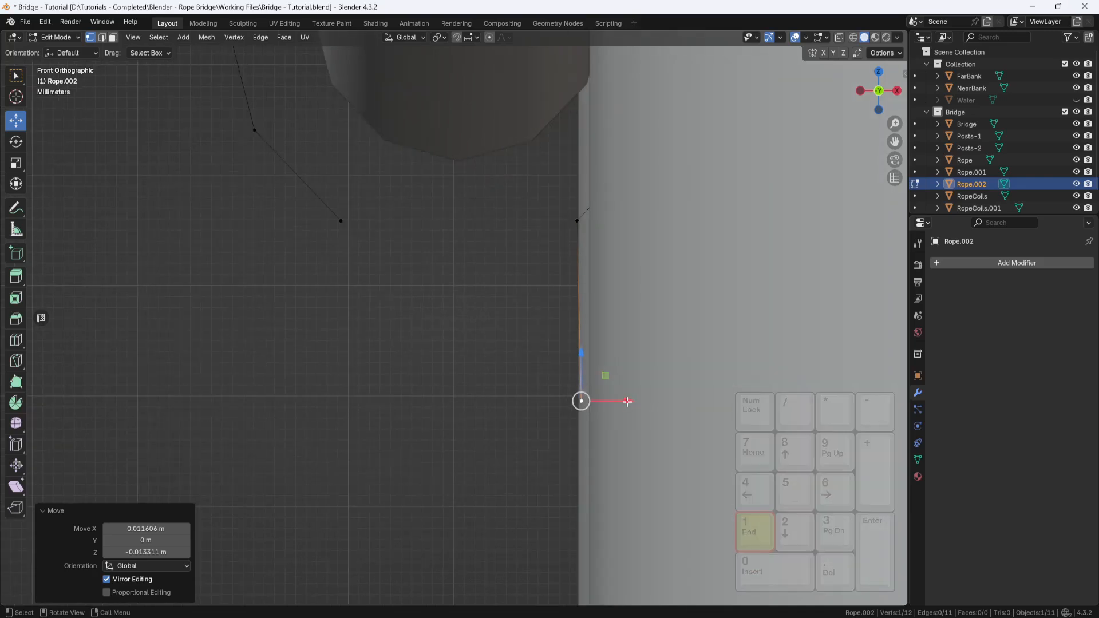
pyautogui.moveTo(625, 403); pyautogui.dragTo(622, 402)
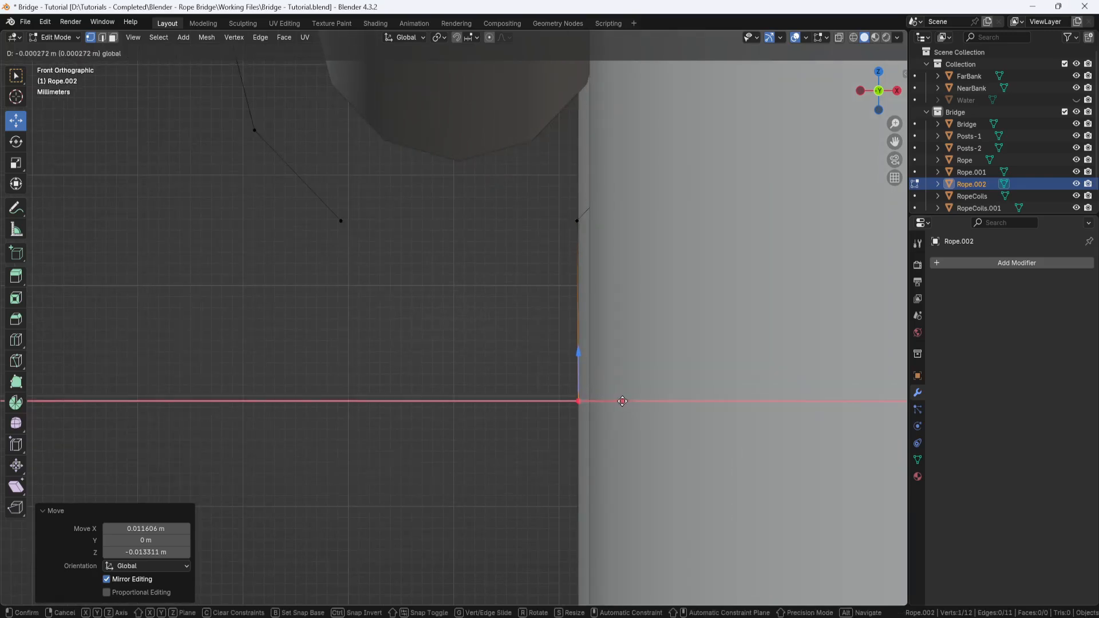
pyautogui.moveTo(622, 402); pyautogui.dragTo(622, 401)
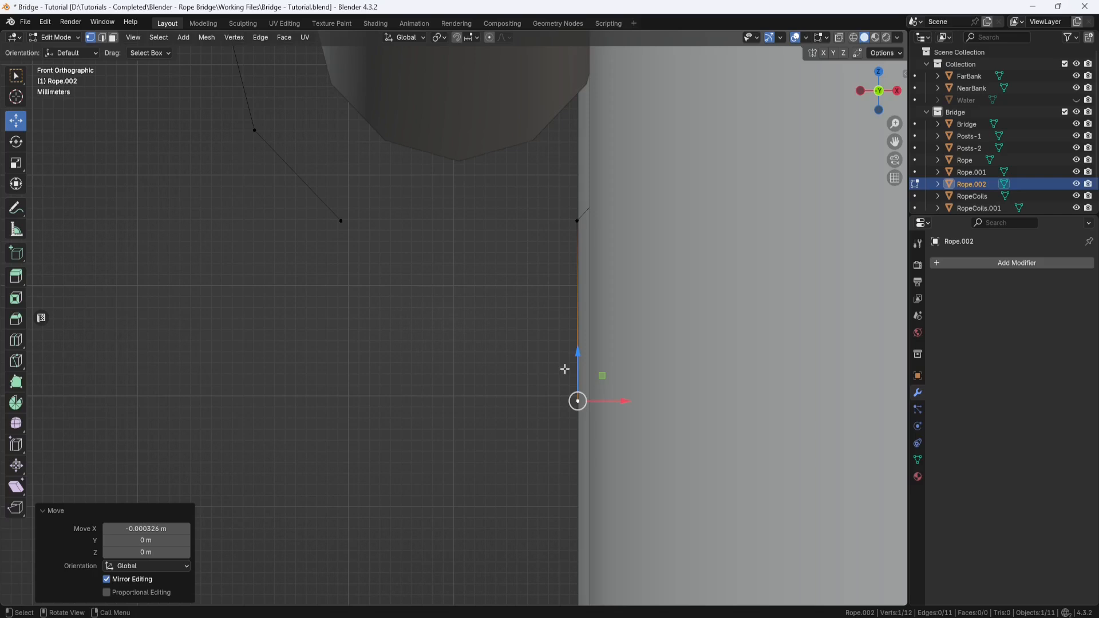
# Extrude the other open end about 0.0175 m straight down, and extend the first strand's end about 0.0168 m further down.
pyautogui.moveTo(384, 201); pyautogui.dragTo(336, 232)
pyautogui.press('e')
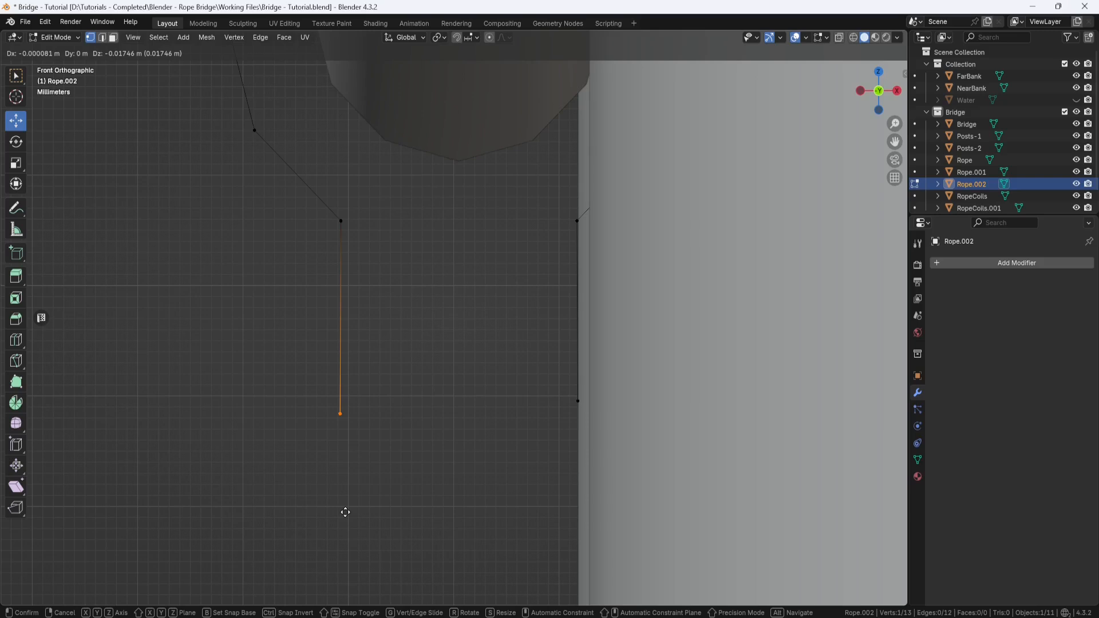
pyautogui.click(345, 513)
pyautogui.click(578, 401)
pyautogui.scroll(-1, 523, 427)
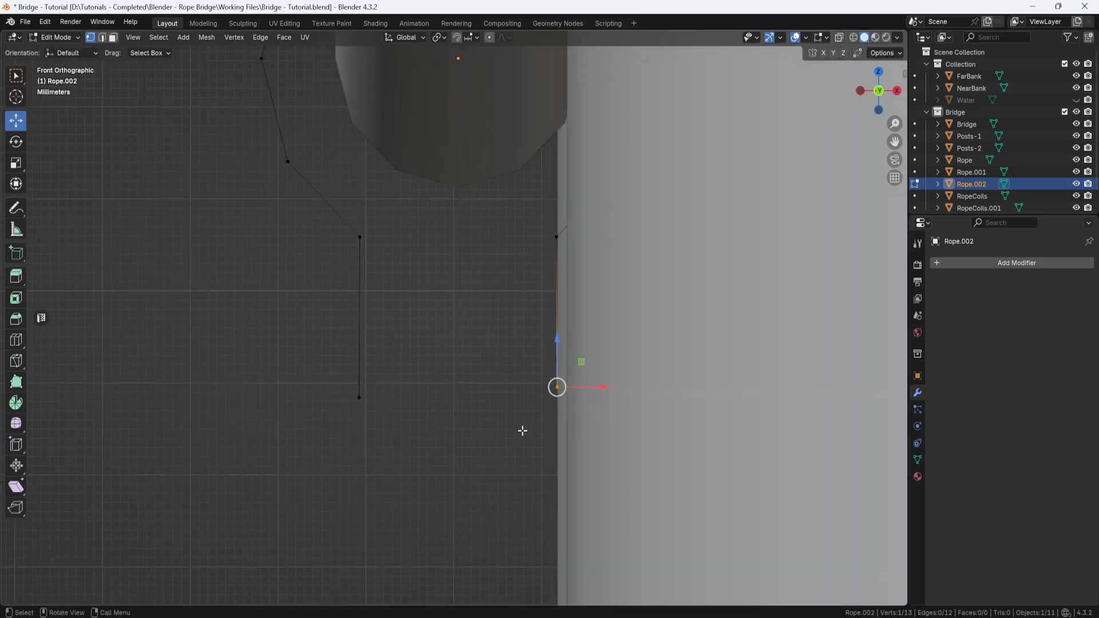
pyautogui.press('e')
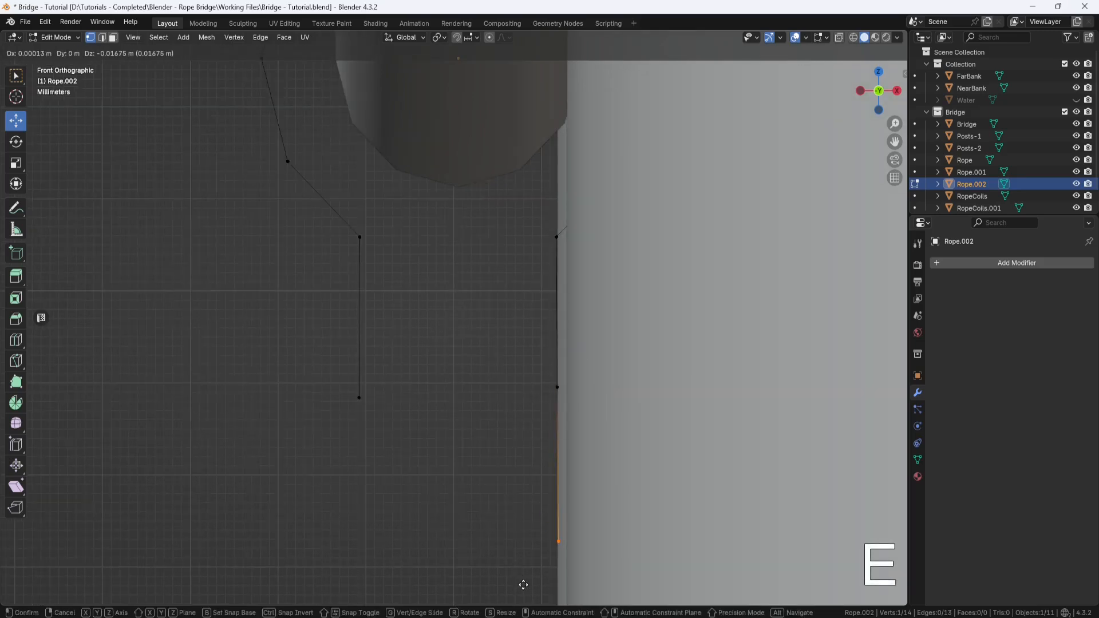
pyautogui.click(523, 584)
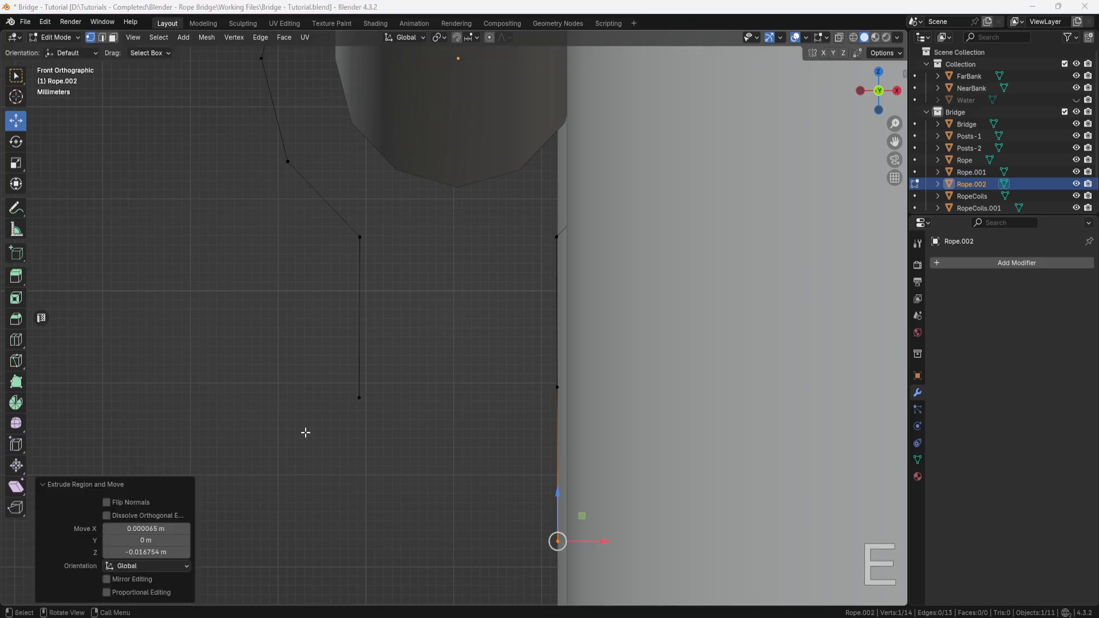
# Return to Object Mode and duplicate the open rope loop in place.
pyautogui.click(75, 40)
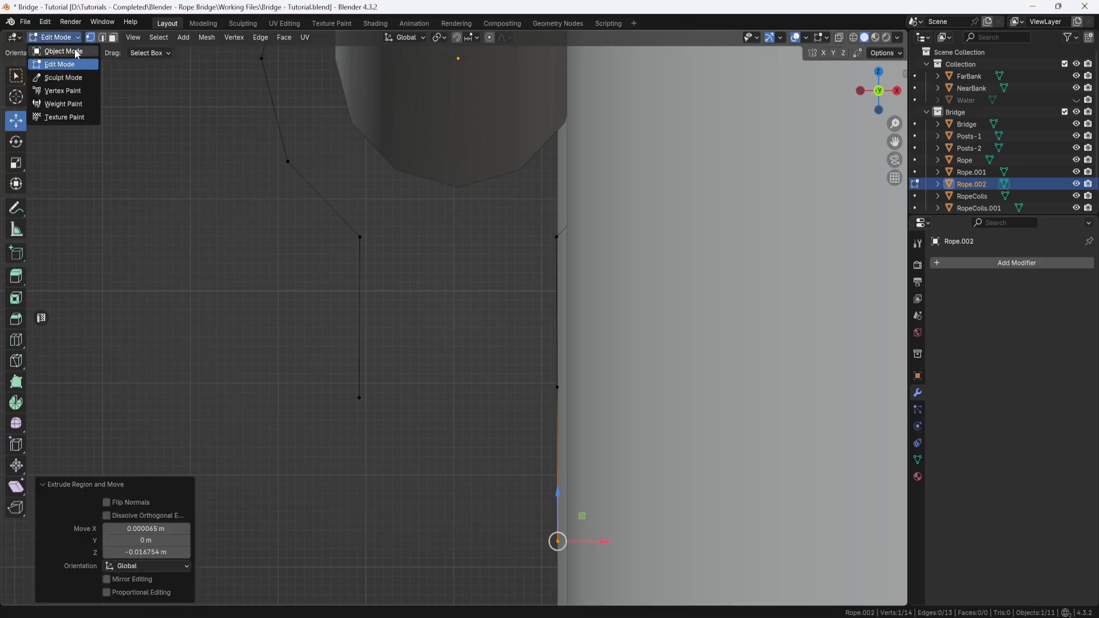
pyautogui.click(73, 50)
pyautogui.hotkey('shift', 'd')
pyautogui.scroll(-3, 264, 244)
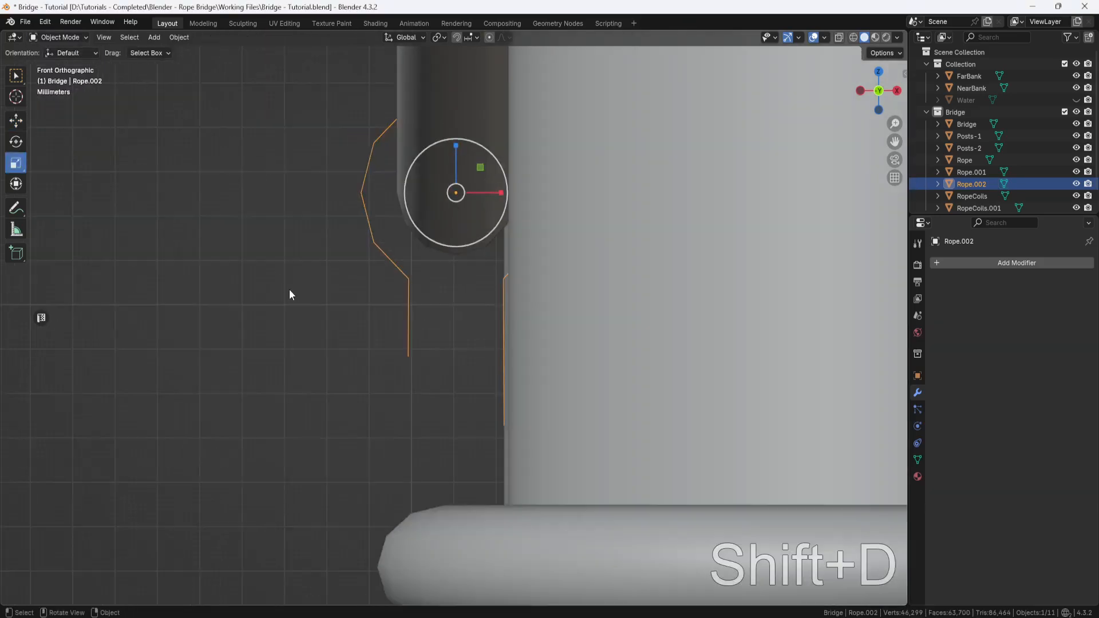
pyautogui.click(409, 294)
pyautogui.moveTo(408, 294); pyautogui.dragTo(464, 311, button='middle')
pyautogui.scroll(2, 468, 307)
pyautogui.hotkey('shift', 'd')
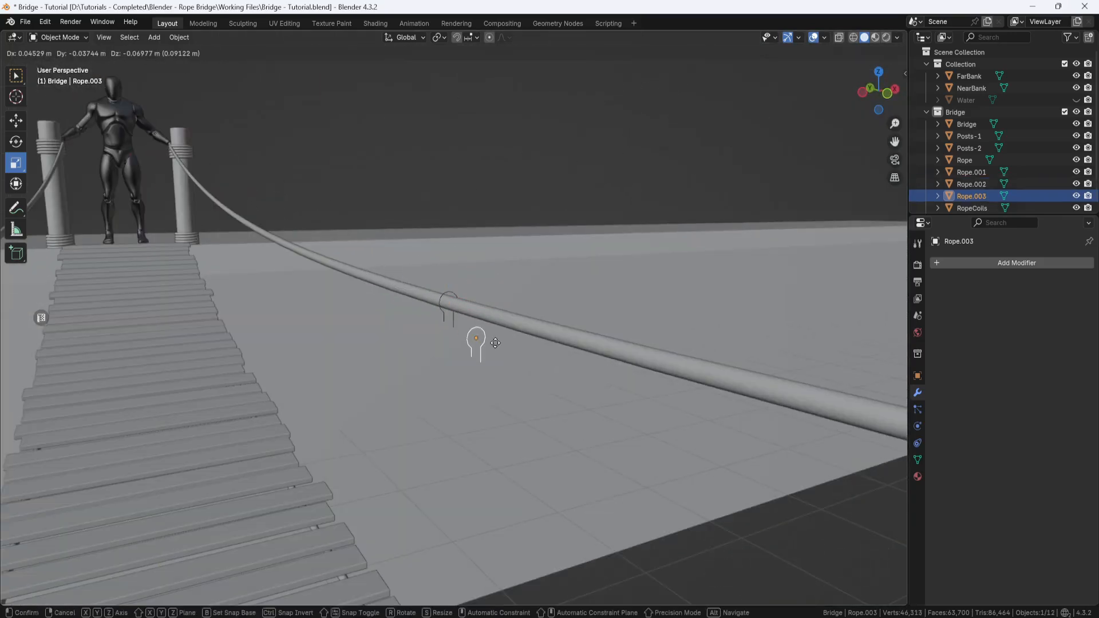
pyautogui.rightClick(352, 247)
# Lower the duplicated loop along Z by about 0.644 m, and further down to the edge of the bridge planks.
pyautogui.click(17, 121)
pyautogui.moveTo(451, 259); pyautogui.dragTo(449, 552)
pyautogui.keyDown('shift'); pyautogui.moveTo(616, 486); pyautogui.dragTo(482, 424, button='middle'); pyautogui.keyUp('shift')
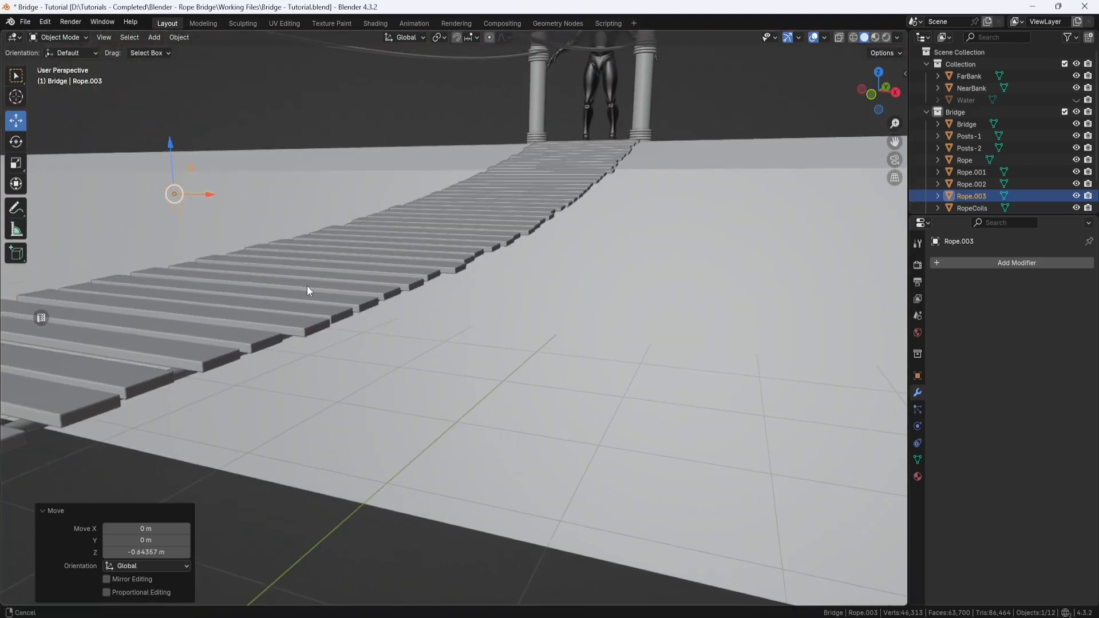
pyautogui.moveTo(165, 145); pyautogui.dragTo(208, 376)
# Rotate the duplicated loop -180° about X and lower it about 0.034 m around the rope under the planks.
pyautogui.click(15, 142)
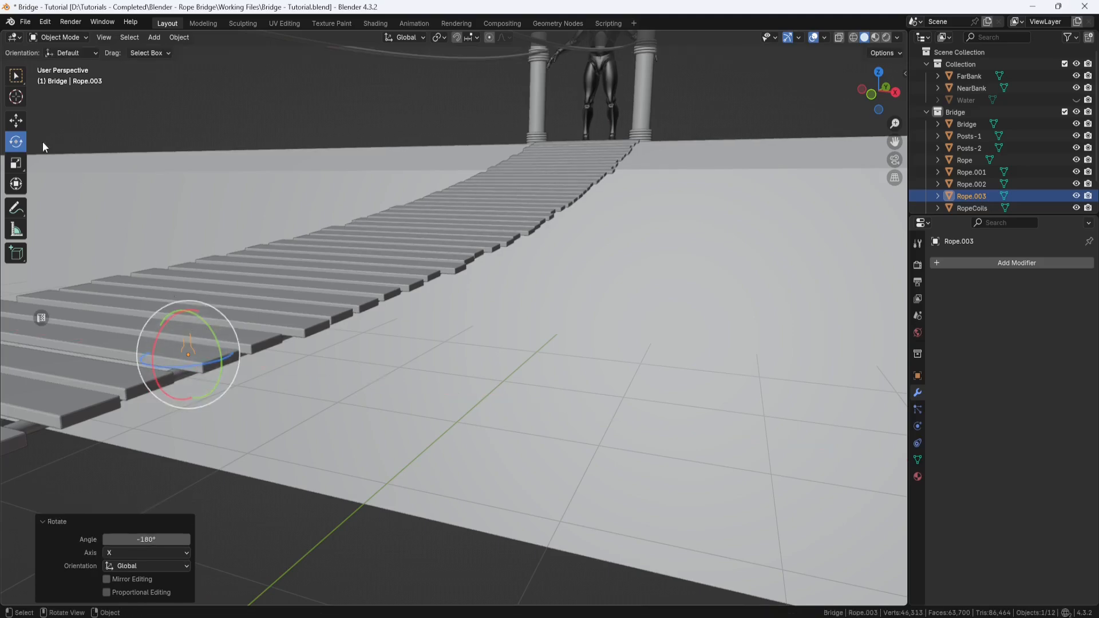
pyautogui.click(15, 121)
pyautogui.moveTo(285, 372); pyautogui.dragTo(298, 301, button='middle')
pyautogui.moveTo(262, 276); pyautogui.dragTo(262, 305)
pyautogui.moveTo(286, 375); pyautogui.dragTo(313, 368, button='middle')
pyautogui.scroll(-1, 313, 362)
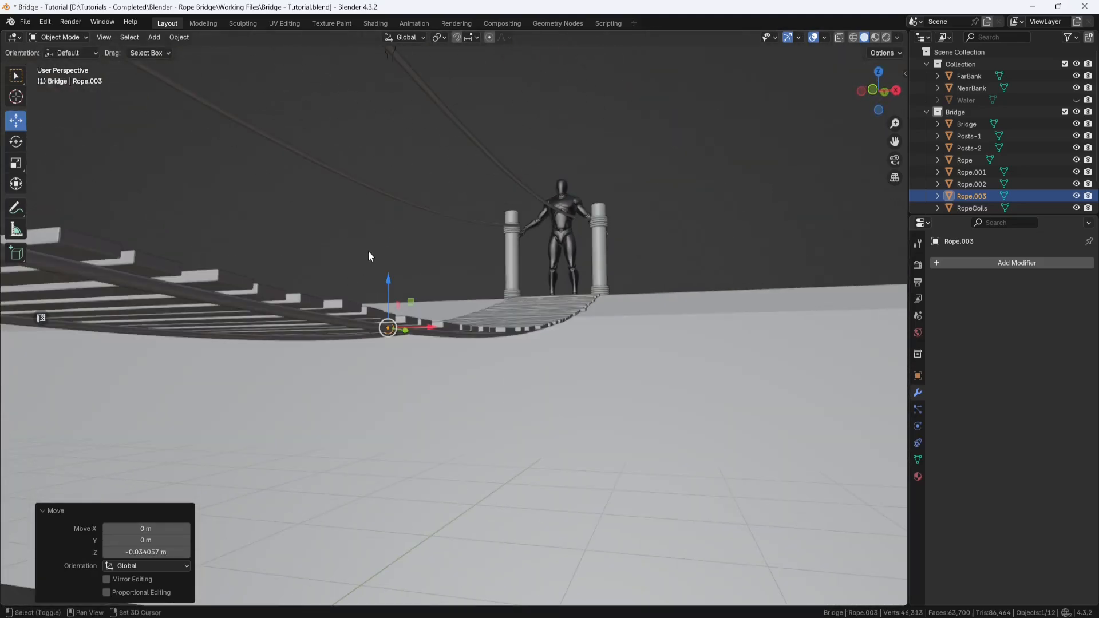
# Join the lower rope loop into the handrail loop as one object.
pyautogui.keyDown('shift'); pyautogui.moveTo(368, 250); pyautogui.dragTo(359, 273, button='middle'); pyautogui.keyUp('shift')
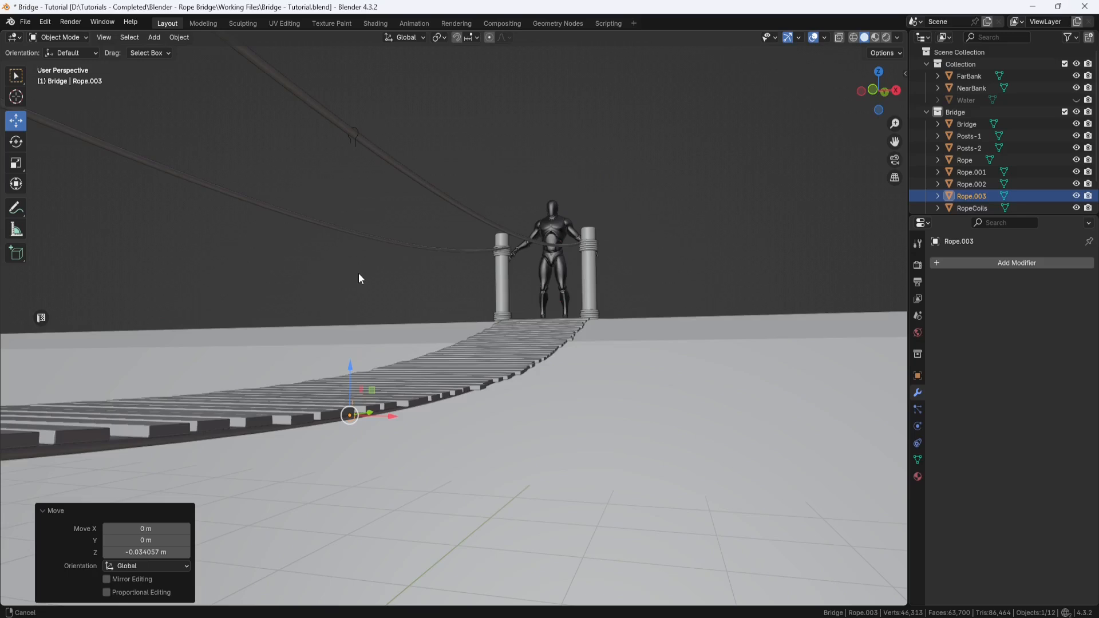
pyautogui.keyDown('shift'); pyautogui.click(356, 145); pyautogui.keyUp('shift')
pyautogui.rightClick(318, 178)
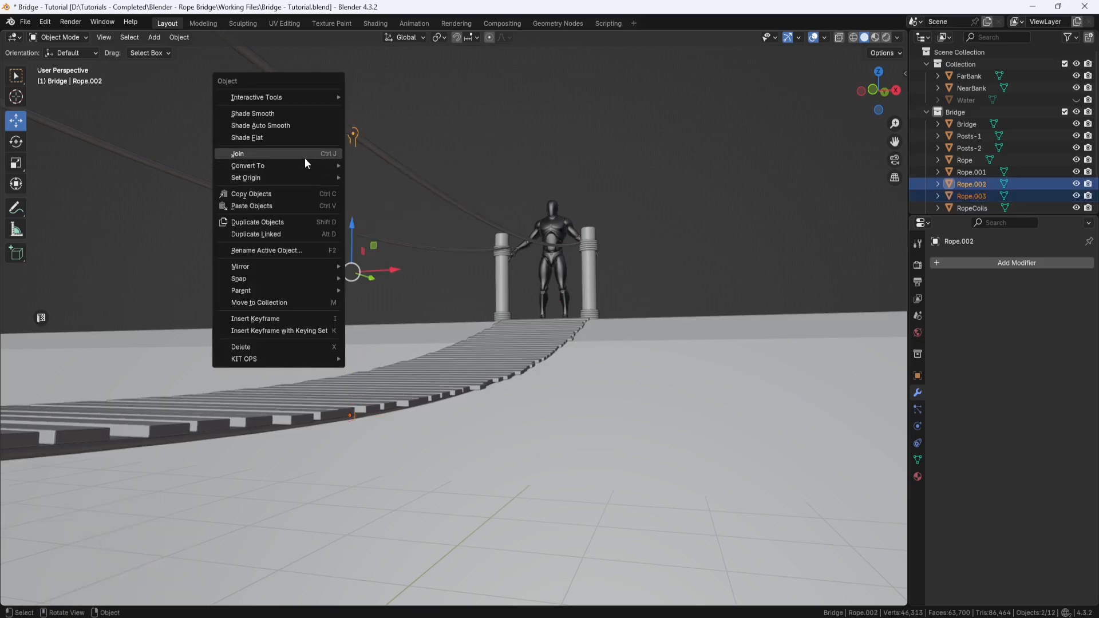
pyautogui.click(304, 157)
# Convert the joined rope loops from a mesh to a curve.
pyautogui.rightClick(304, 158)
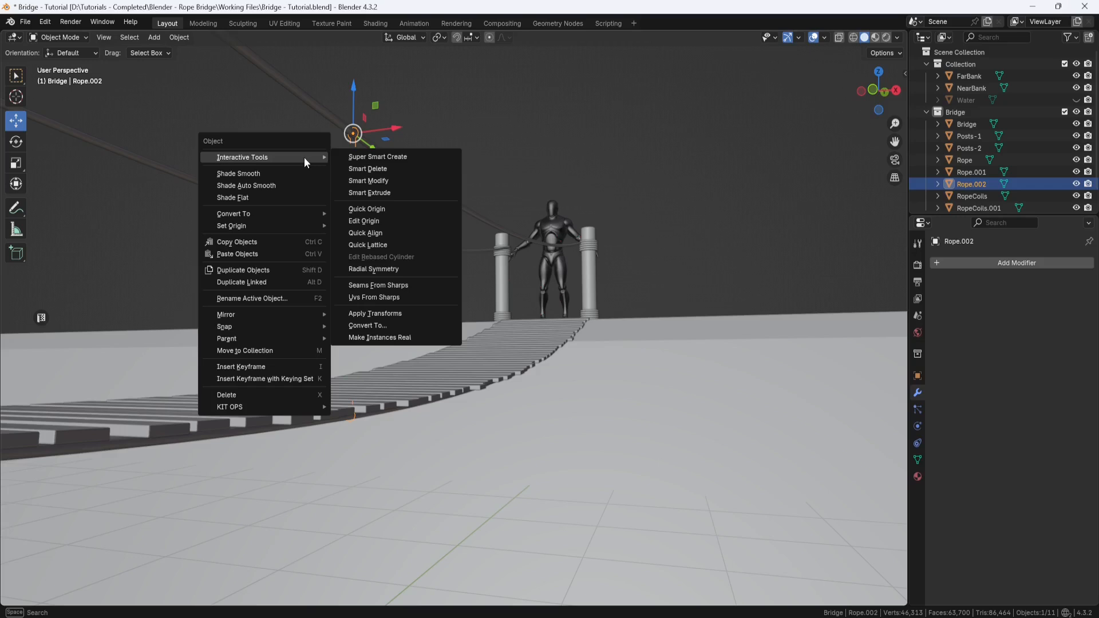
pyautogui.moveTo(317, 212)
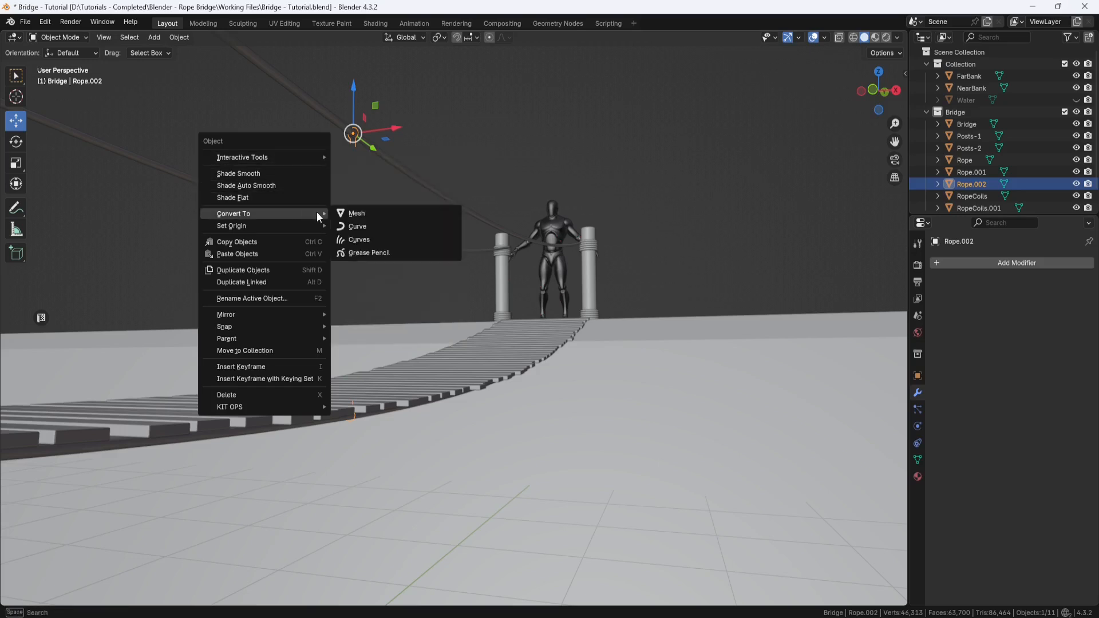
pyautogui.click(357, 227)
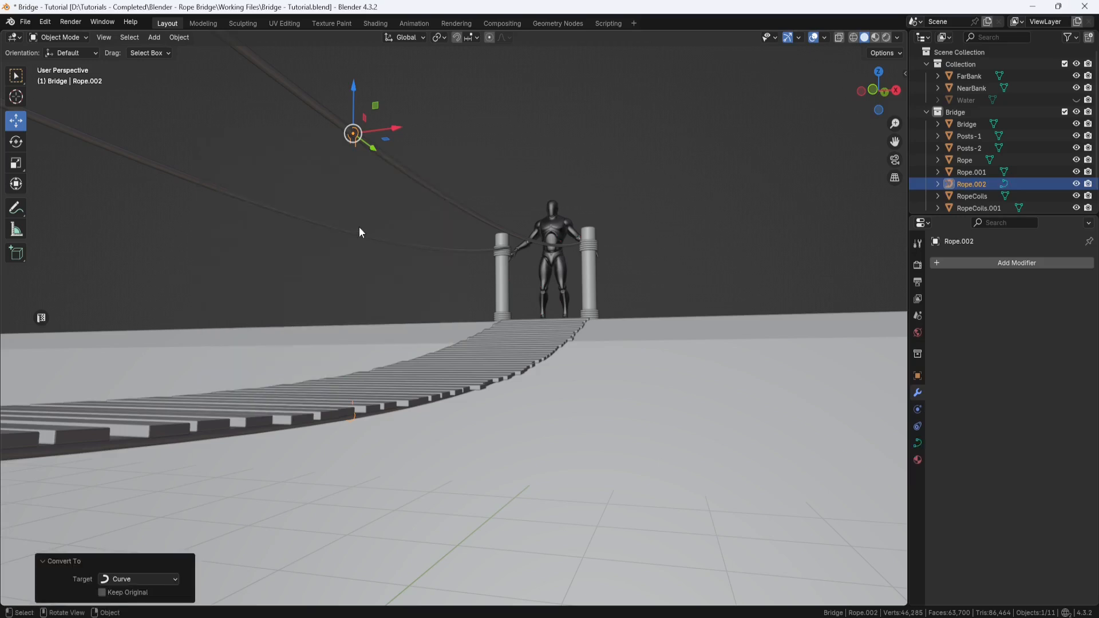
# Set the round bevel depth of the Rope.002 curve to 0.005 m.
pyautogui.click(917, 442)
pyautogui.scroll(-3, 990, 469)
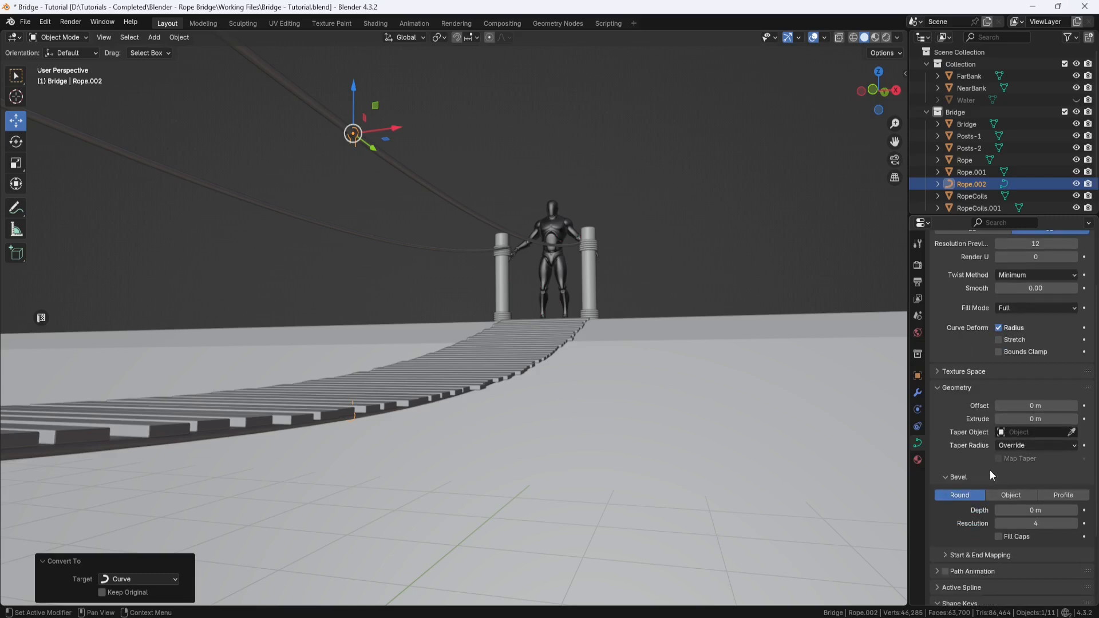
pyautogui.click(1027, 510)
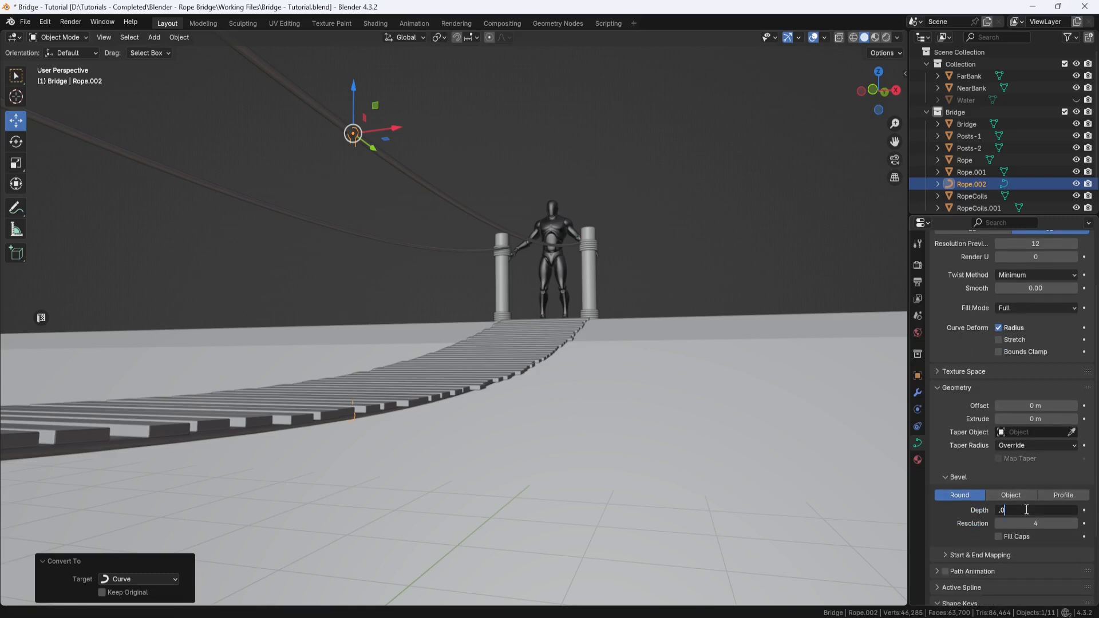
pyautogui.press('Return')
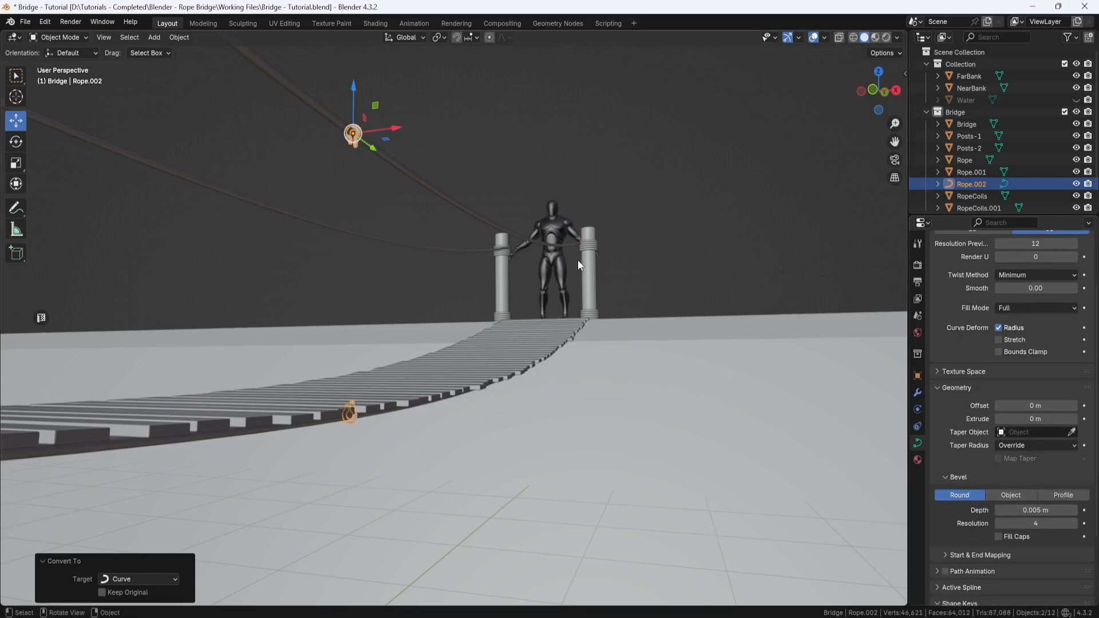
# Scale the bevelled rope loops by a factor of 1.5 along the Y axis.
pyautogui.moveTo(578, 260); pyautogui.dragTo(496, 250, button='middle')
pyautogui.keyDown('shift'); pyautogui.moveTo(416, 248); pyautogui.dragTo(348, 279, button='middle'); pyautogui.keyUp('shift')
pyautogui.scroll(5, 419, 281)
pyautogui.keyDown('shift'); pyautogui.moveTo(229, 166); pyautogui.dragTo(257, 241, button='middle'); pyautogui.keyUp('shift')
pyautogui.press('KP_Decimal')
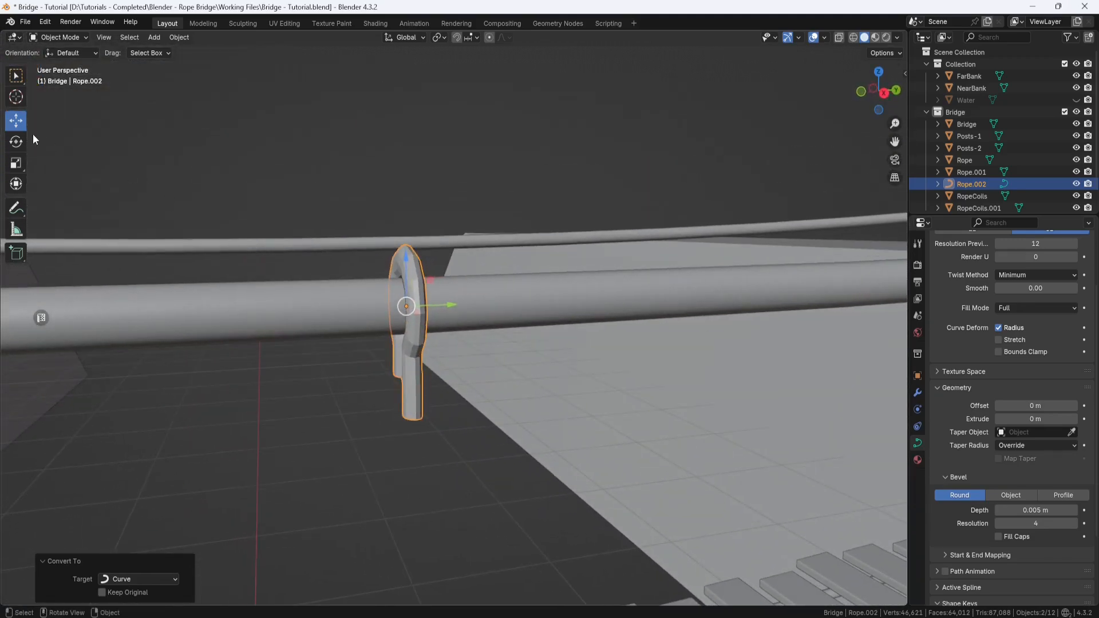
pyautogui.click(18, 164)
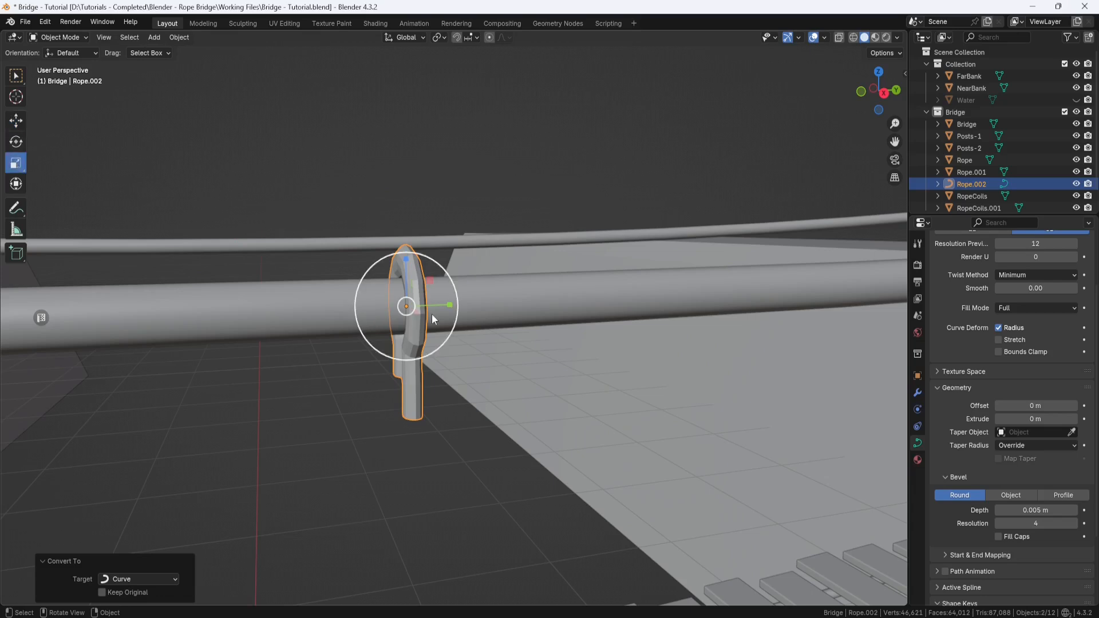
pyautogui.moveTo(450, 306); pyautogui.dragTo(476, 302)
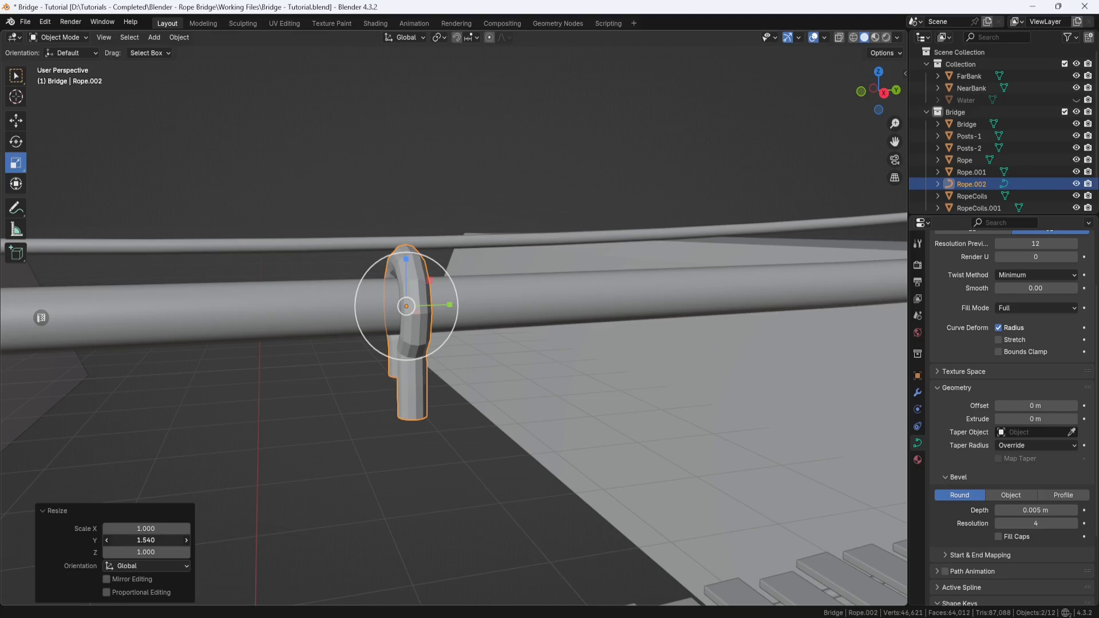
pyautogui.click(167, 542)
pyautogui.write('1.5')
pyautogui.press('Return')
# Convert the bevelled rope curve back into a mesh.
pyautogui.moveTo(266, 463); pyautogui.dragTo(466, 406, button='middle')
pyautogui.rightClick(411, 160)
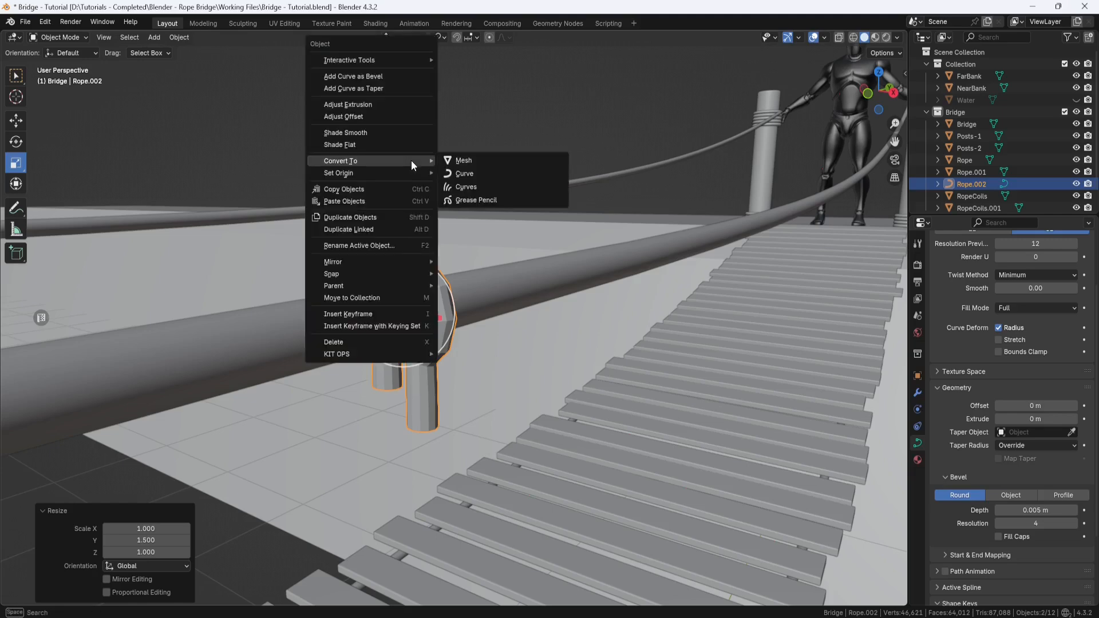
pyautogui.click(468, 164)
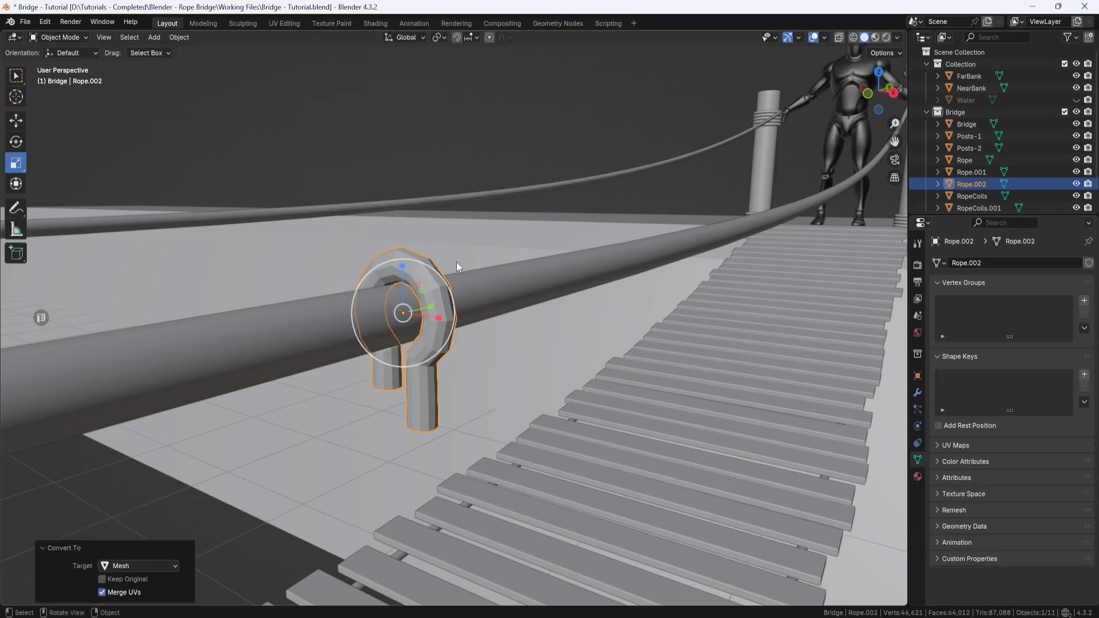
# In Edit Mode, fill the open shorter end of the handrail loop with a face and inset it about 0.0007 m.
pyautogui.moveTo(396, 410); pyautogui.dragTo(586, 241, button='middle')
pyautogui.scroll(2, 402, 389)
pyautogui.scroll(4, 531, 371)
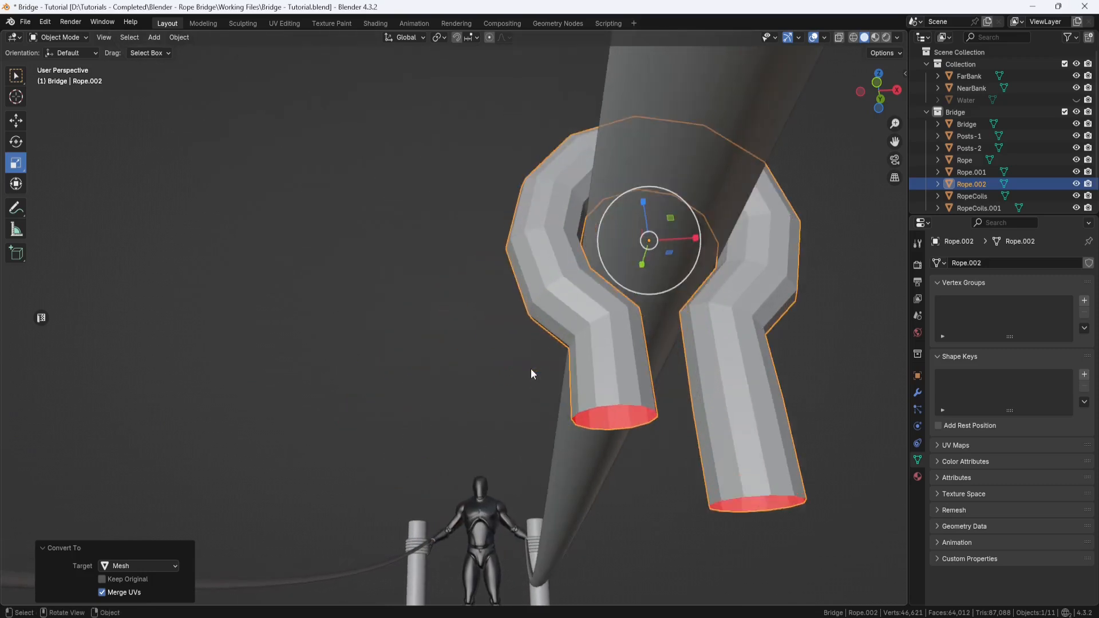
pyautogui.click(88, 38)
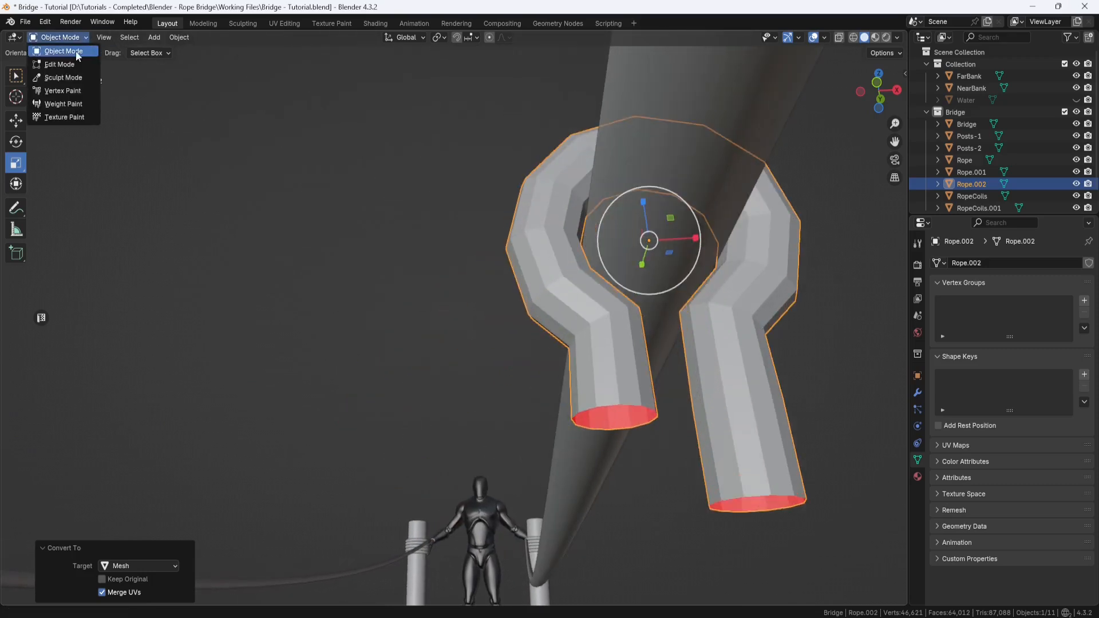
pyautogui.click(75, 51)
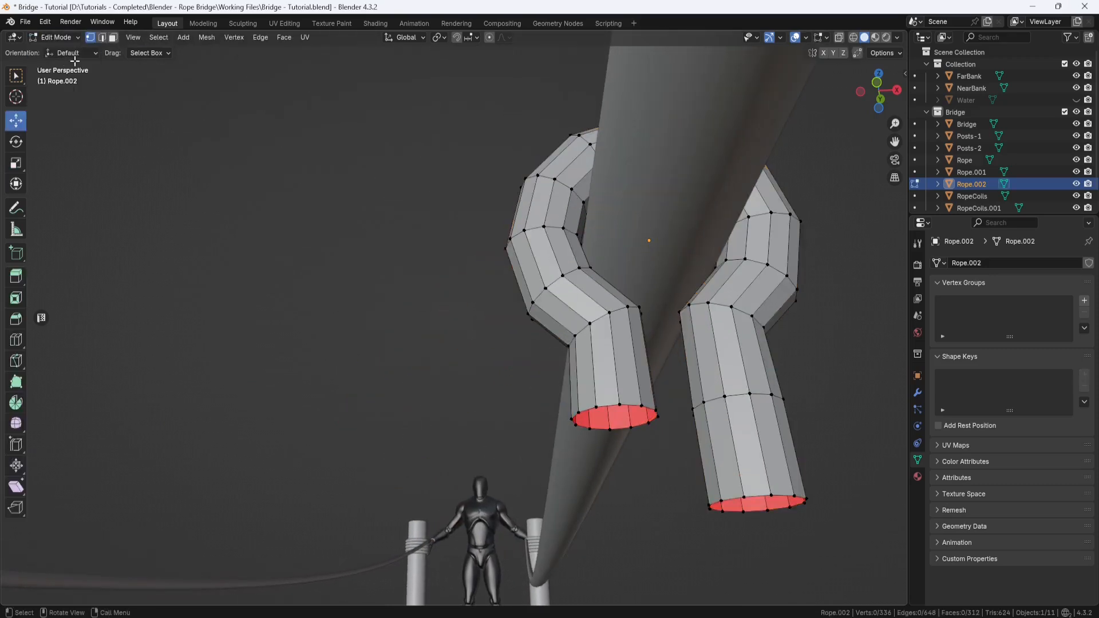
pyautogui.keyDown('alt'); pyautogui.click(628, 403); pyautogui.keyUp('alt')
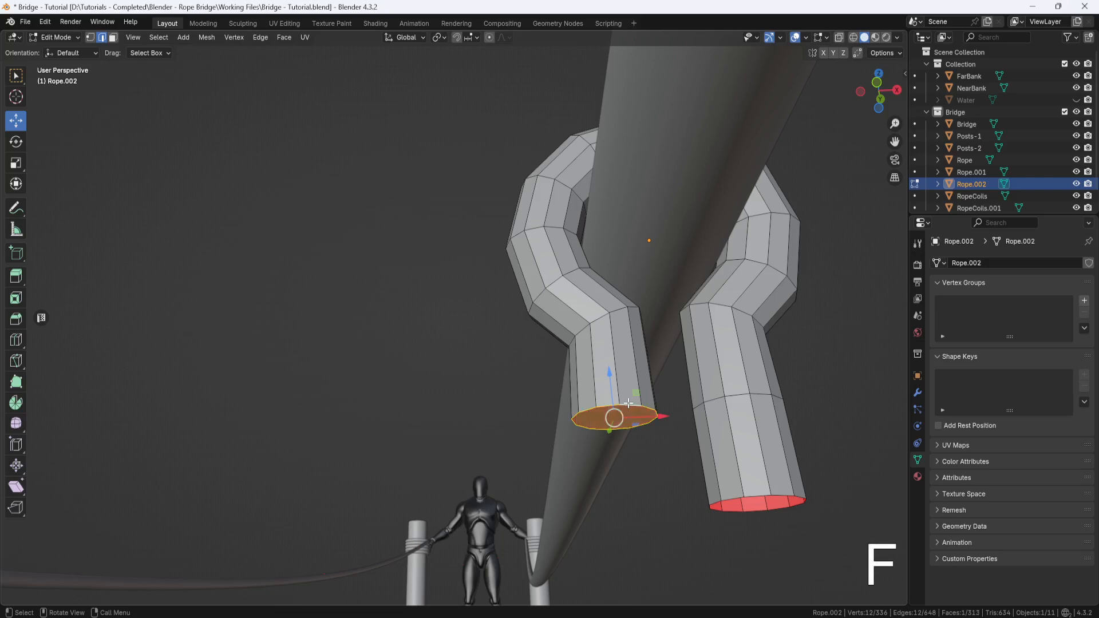
pyautogui.moveTo(630, 404); pyautogui.dragTo(640, 378, button='middle')
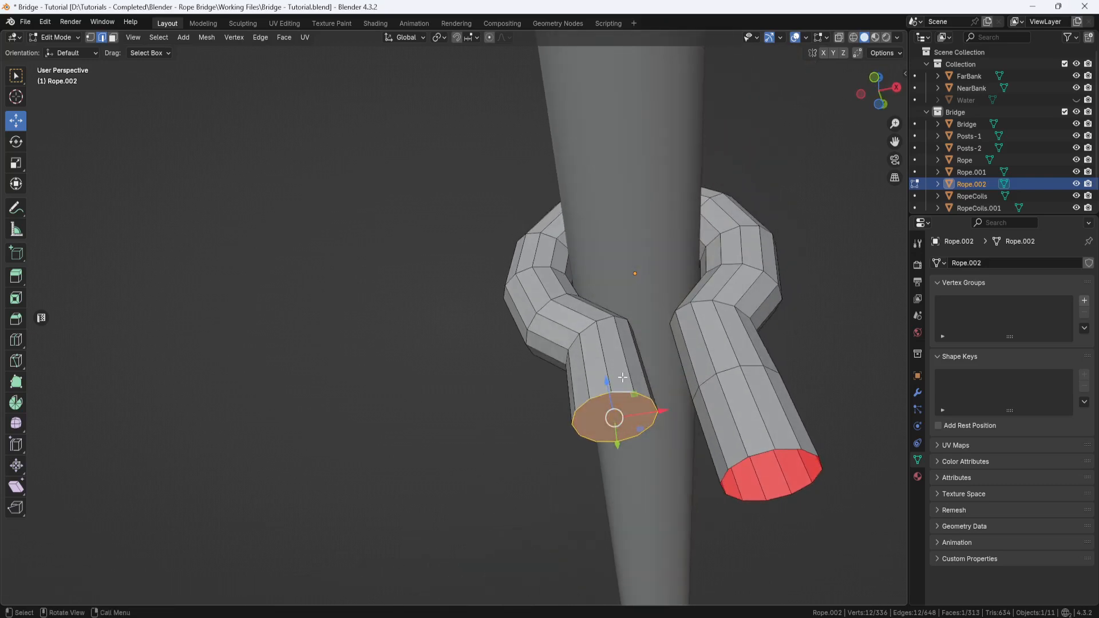
pyautogui.click(16, 298)
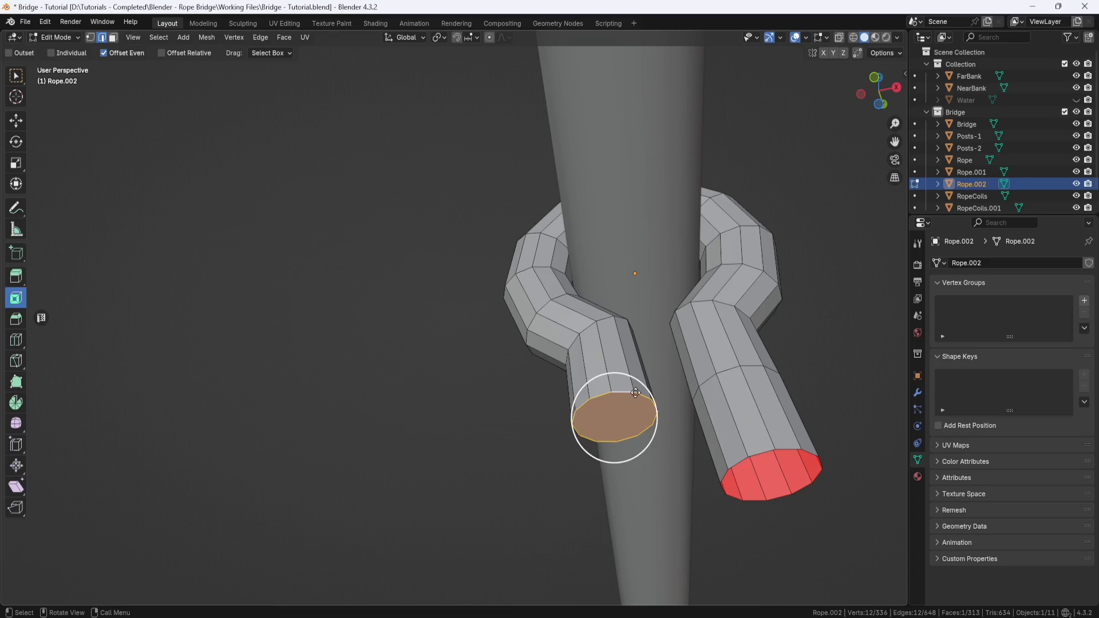
pyautogui.moveTo(638, 385); pyautogui.dragTo(633, 391)
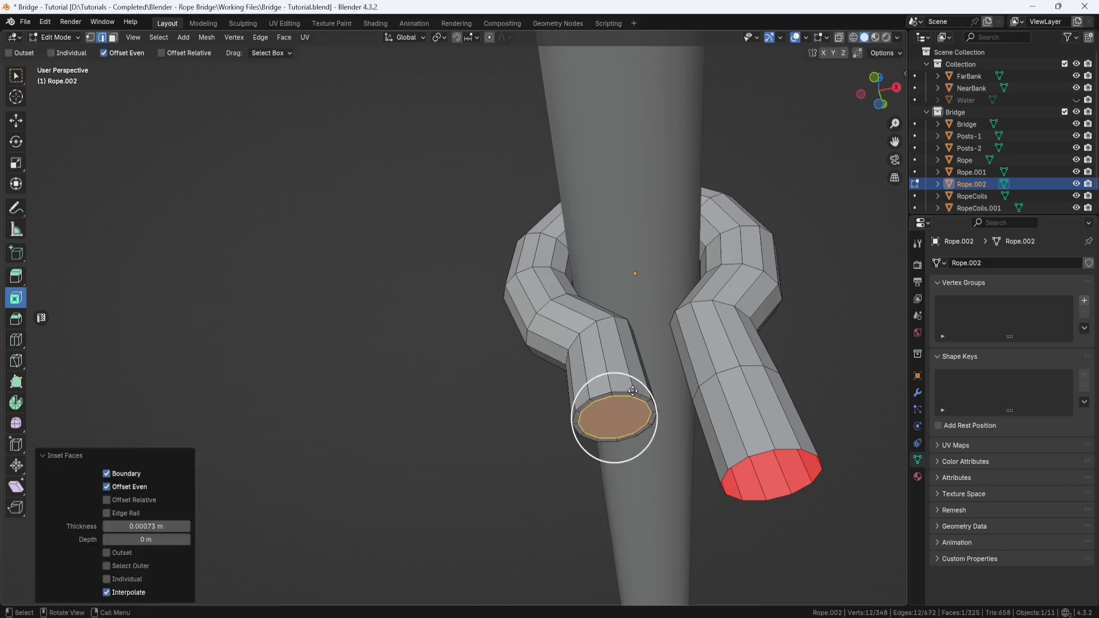
# Add two loop cuts around the handrail loop's shorter end, one close to the cap and one higher with a slide factor of about 0.388.
pyautogui.click(16, 340)
pyautogui.moveTo(516, 372); pyautogui.dragTo(613, 379, button='middle')
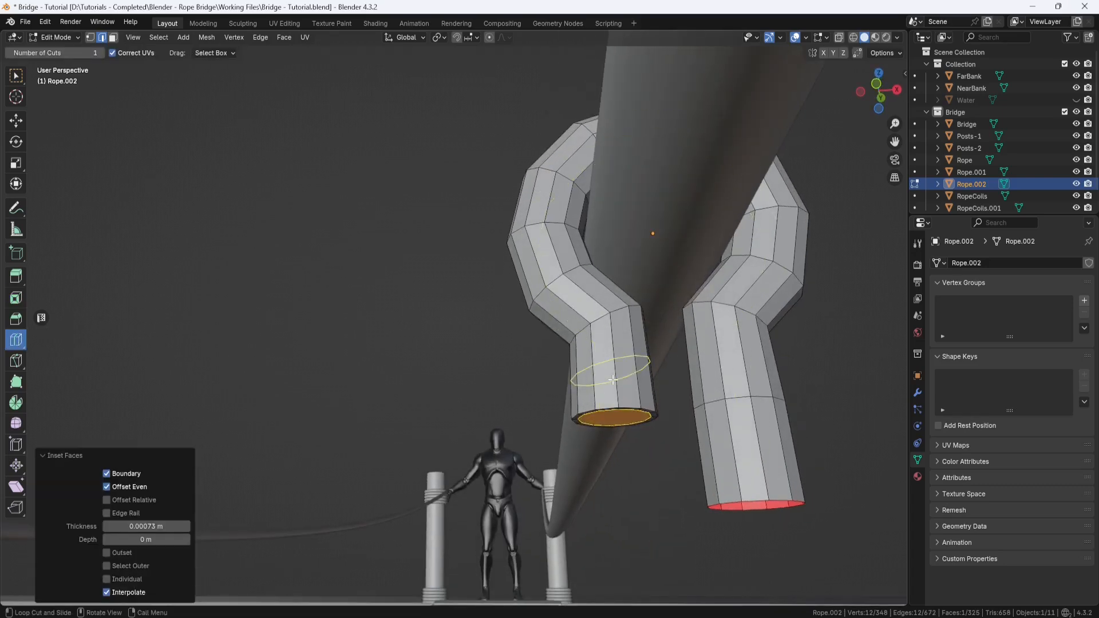
pyautogui.moveTo(615, 370); pyautogui.dragTo(611, 411)
pyautogui.moveTo(611, 411); pyautogui.dragTo(619, 361, button='middle')
pyautogui.moveTo(615, 369)
pyautogui.mouseDown()
pyautogui.moveTo(615, 356)
pyautogui.moveTo(613, 373)
pyautogui.mouseUp()
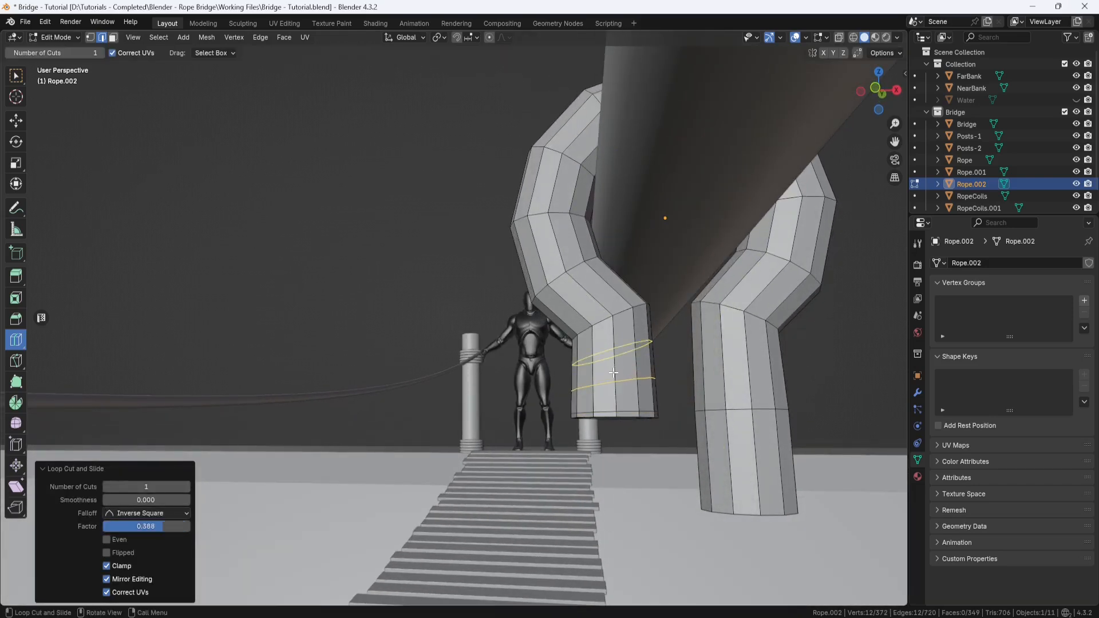
# Flatten the upper of the two new edge loops by scaling it to 0 along Z.
pyautogui.moveTo(672, 364); pyautogui.dragTo(669, 365, button='middle')
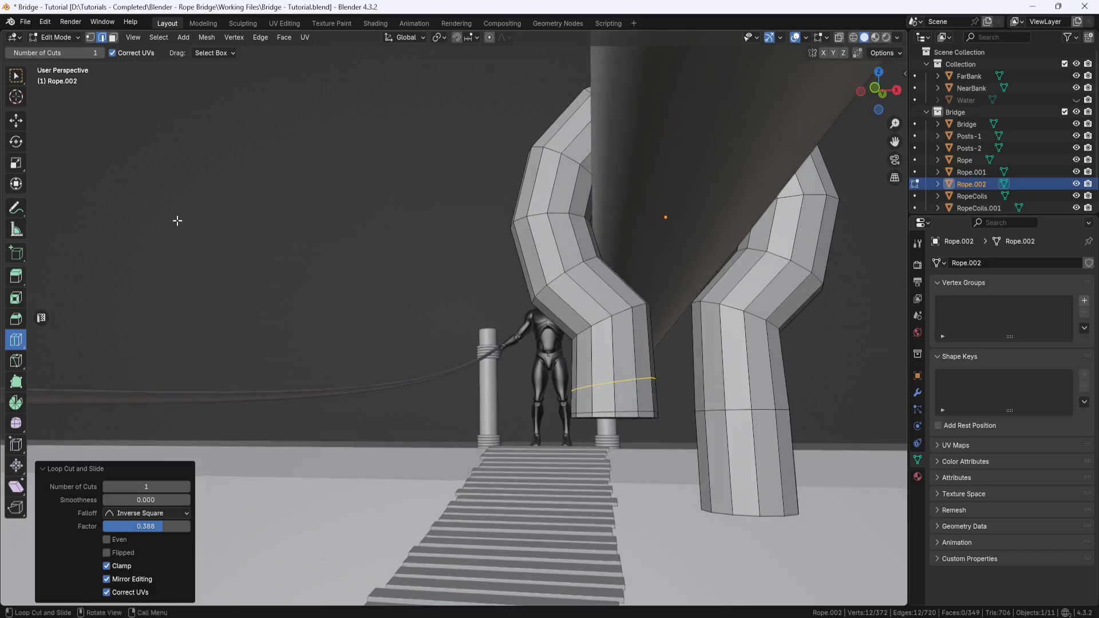
pyautogui.click(17, 125)
pyautogui.moveTo(600, 354); pyautogui.dragTo(655, 371, button='middle')
pyautogui.press('s')
pyautogui.press('z')
pyautogui.press('0')
pyautogui.press('Return')
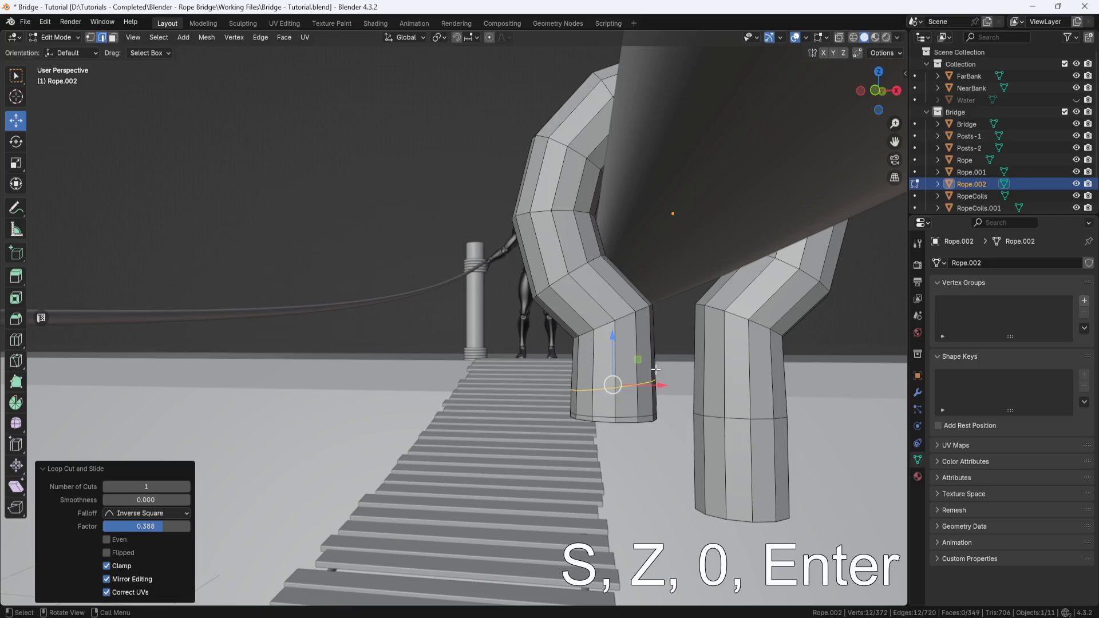
pyautogui.press('s')
pyautogui.press('z')
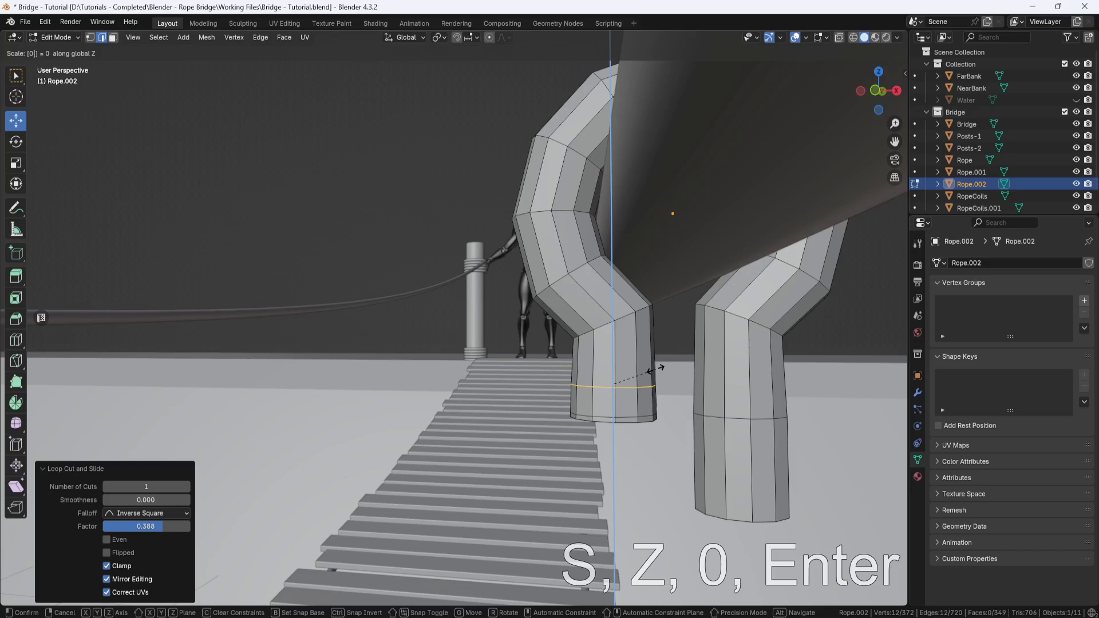
pyautogui.press('0')
pyautogui.press('Return')
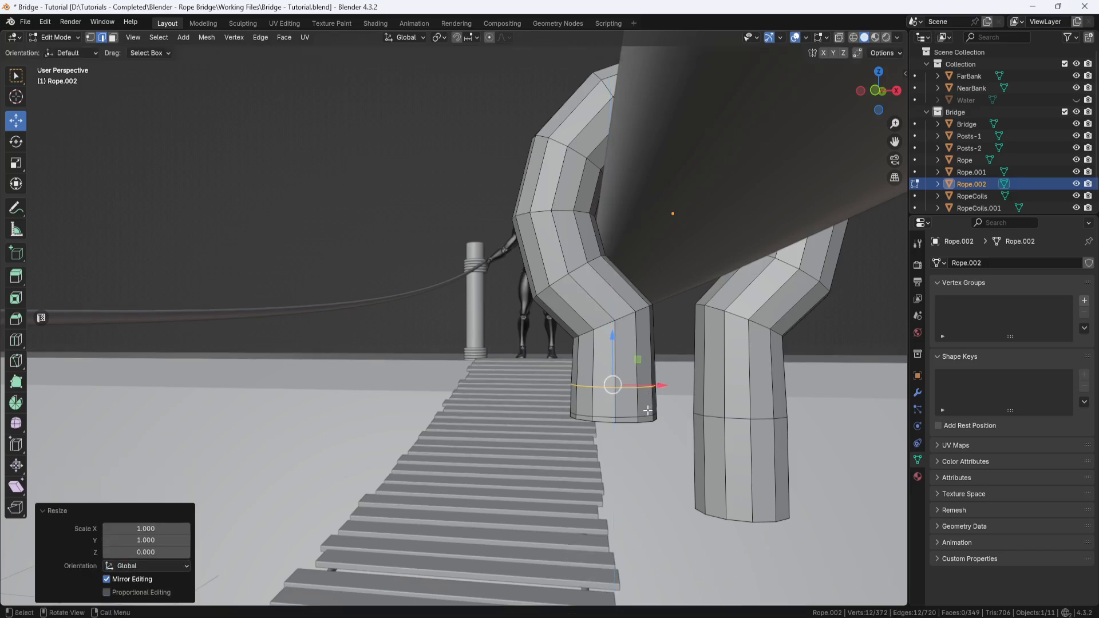
# Select the edge loop next to the handrail loop's capped end and flatten it to 0 along Z.
pyautogui.keyDown('alt'); pyautogui.click(648, 414); pyautogui.keyUp('alt')
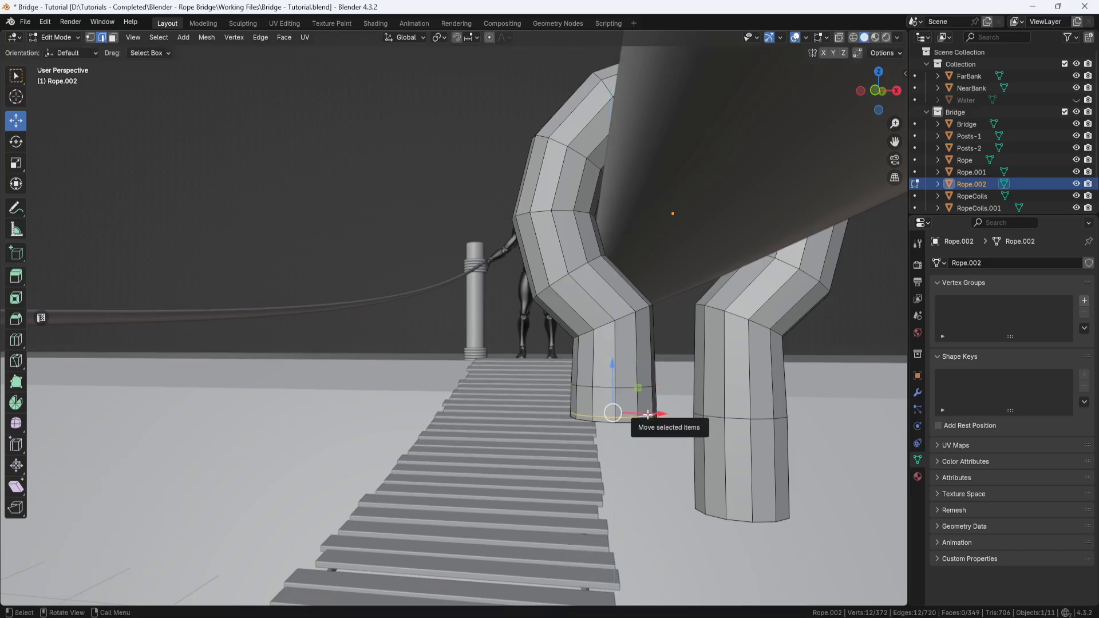
pyautogui.press('s')
pyautogui.press('z')
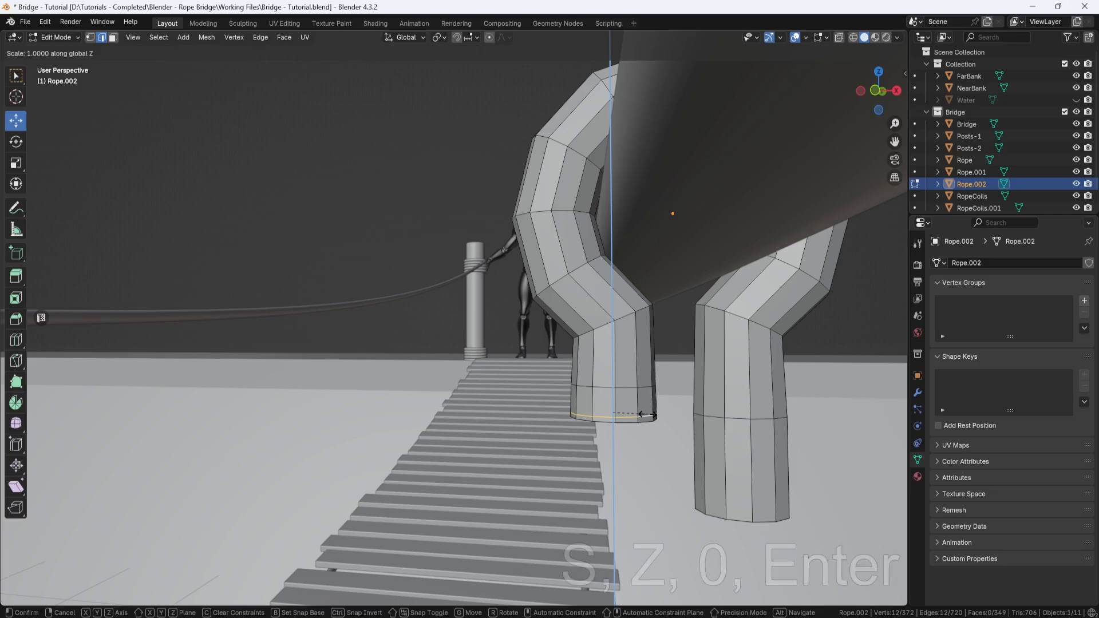
pyautogui.press('0')
pyautogui.press('Return')
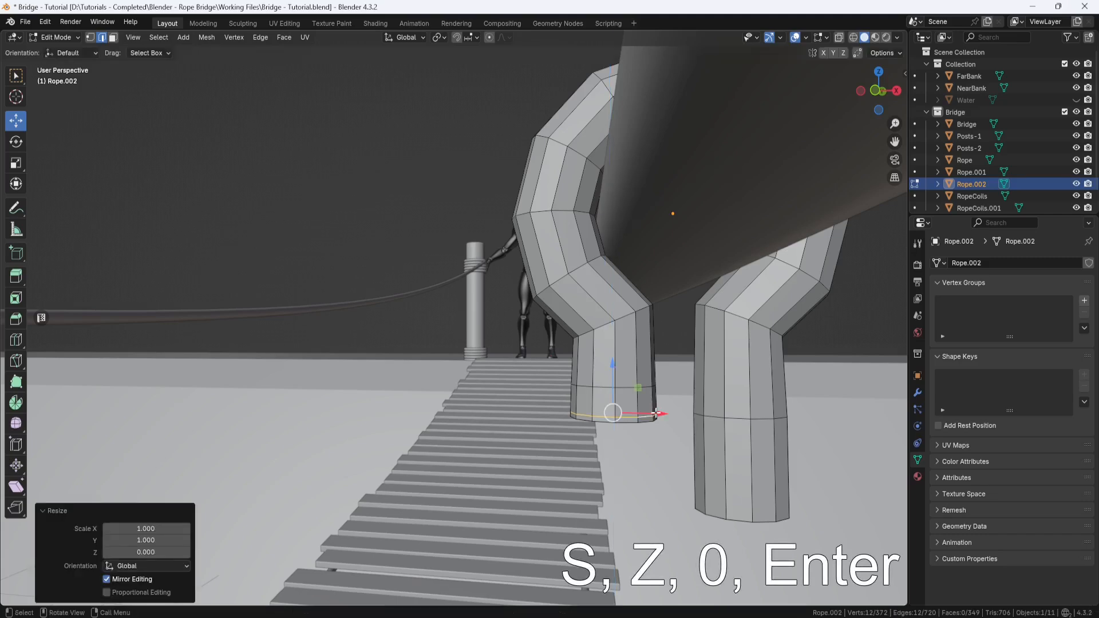
# Move to the lower rope loop at the planks and hide the Bridge object in the viewport.
pyautogui.moveTo(649, 413); pyautogui.dragTo(589, 405, button='middle')
pyautogui.scroll(-3, 670, 384)
pyautogui.scroll(3, 599, 448)
pyautogui.scroll(3, 589, 404)
pyautogui.keyDown('shift'); pyautogui.moveTo(461, 485); pyautogui.dragTo(527, 336, button='middle'); pyautogui.keyUp('shift')
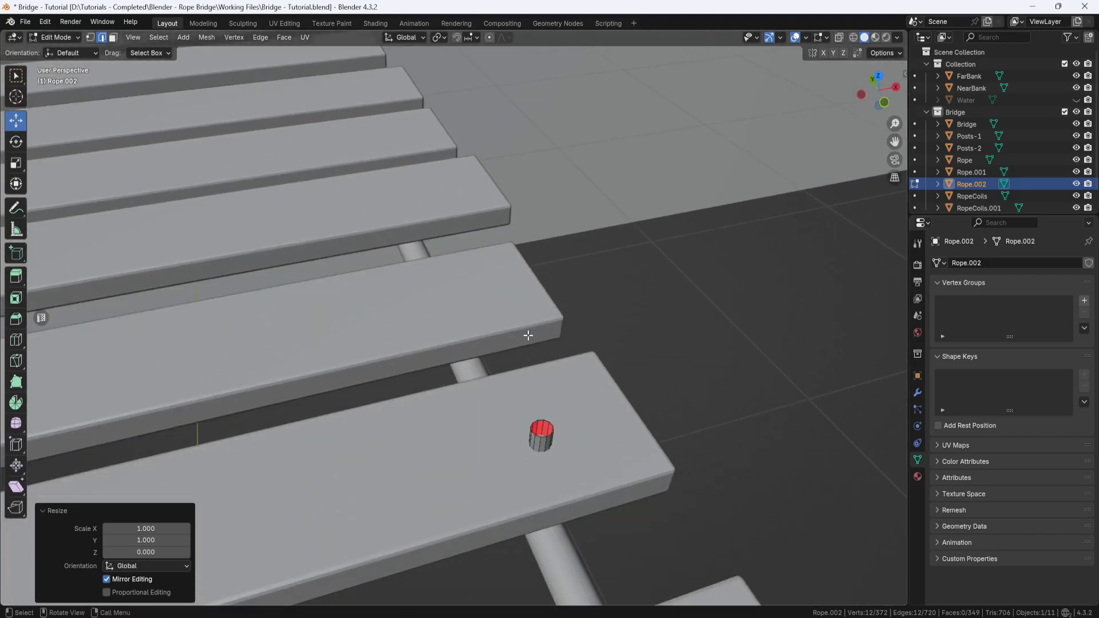
pyautogui.scroll(2, 528, 336)
pyautogui.moveTo(547, 470); pyautogui.dragTo(633, 332, button='middle')
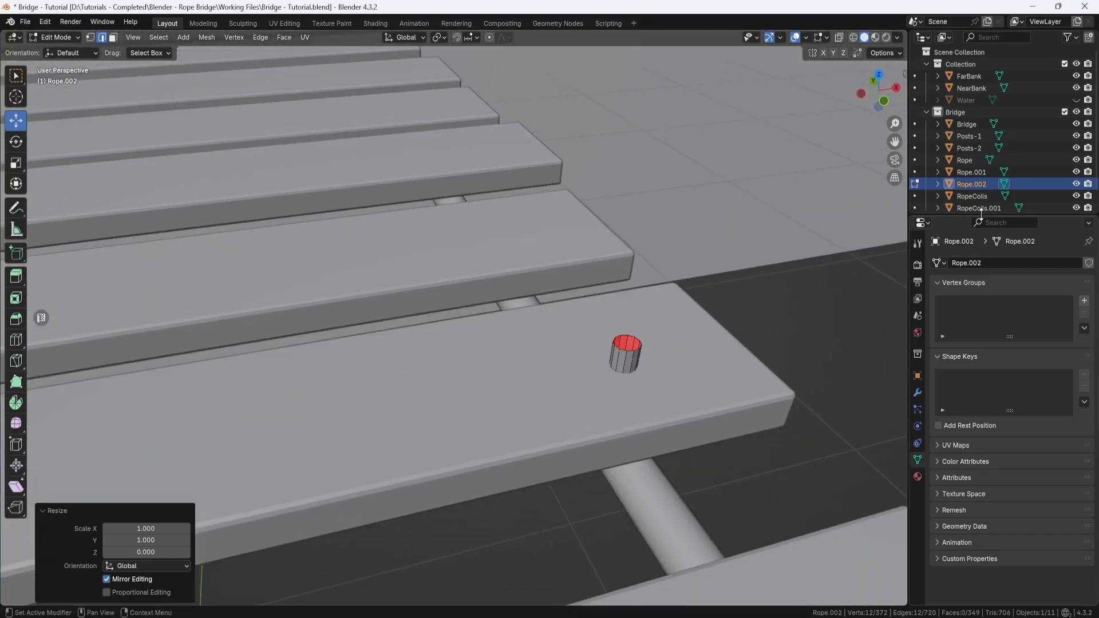
pyautogui.click(1076, 124)
# Fill the open shorter end of the lower rope loop with a face and inset it about 0.0009 m.
pyautogui.scroll(2, 692, 307)
pyautogui.click(704, 433)
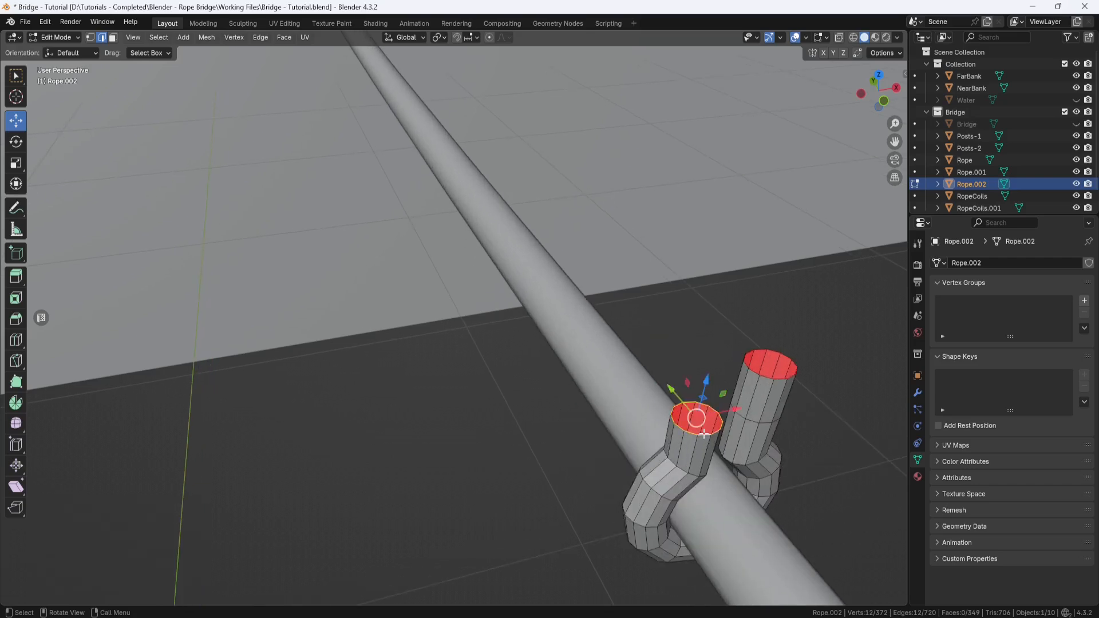
pyautogui.click(15, 298)
pyautogui.moveTo(722, 412); pyautogui.dragTo(729, 407)
# Add two loop cuts around the lower loop's shorter end, one close to the cap and one beneath it with a slide factor of about 0.397.
pyautogui.click(15, 340)
pyautogui.moveTo(692, 535); pyautogui.dragTo(659, 503, button='middle')
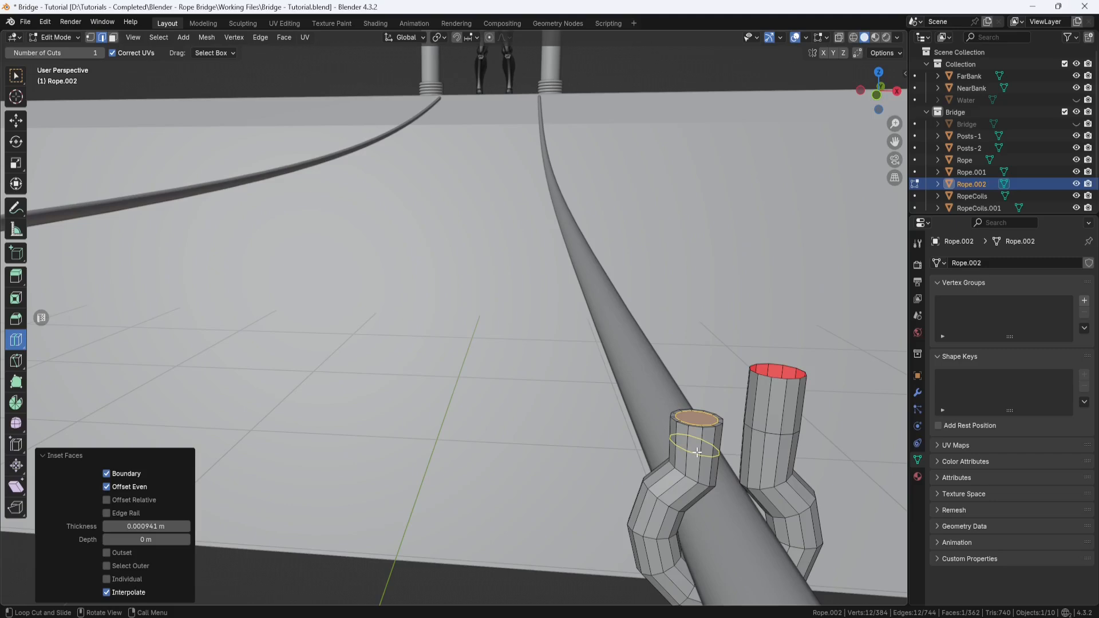
pyautogui.scroll(3, 700, 453)
pyautogui.scroll(-4, 765, 471)
pyautogui.moveTo(579, 238); pyautogui.dragTo(577, 236)
pyautogui.click(580, 243)
pyautogui.moveTo(570, 310); pyautogui.dragTo(580, 278)
# Flatten the newest edge loop on the lower rope loop by scaling it to 0 along Z.
pyautogui.press('s')
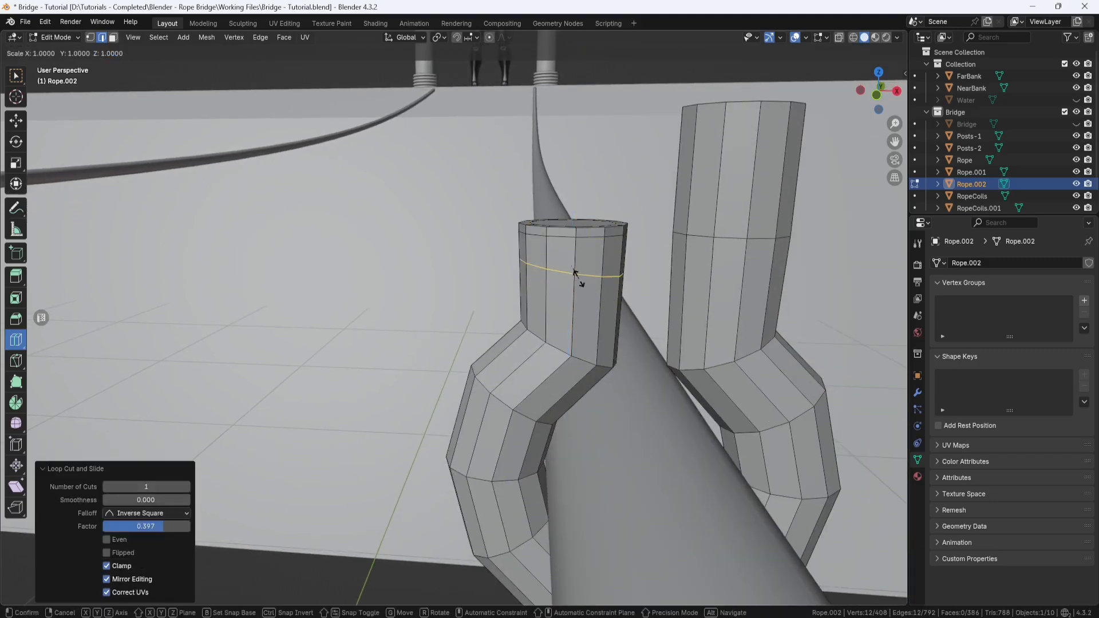
pyautogui.press('z')
pyautogui.press('0')
pyautogui.click(579, 279)
# Select the open long ends of the upper and lower rope loops and join them with Bridge Edge Loops.
pyautogui.scroll(-6, 579, 279)
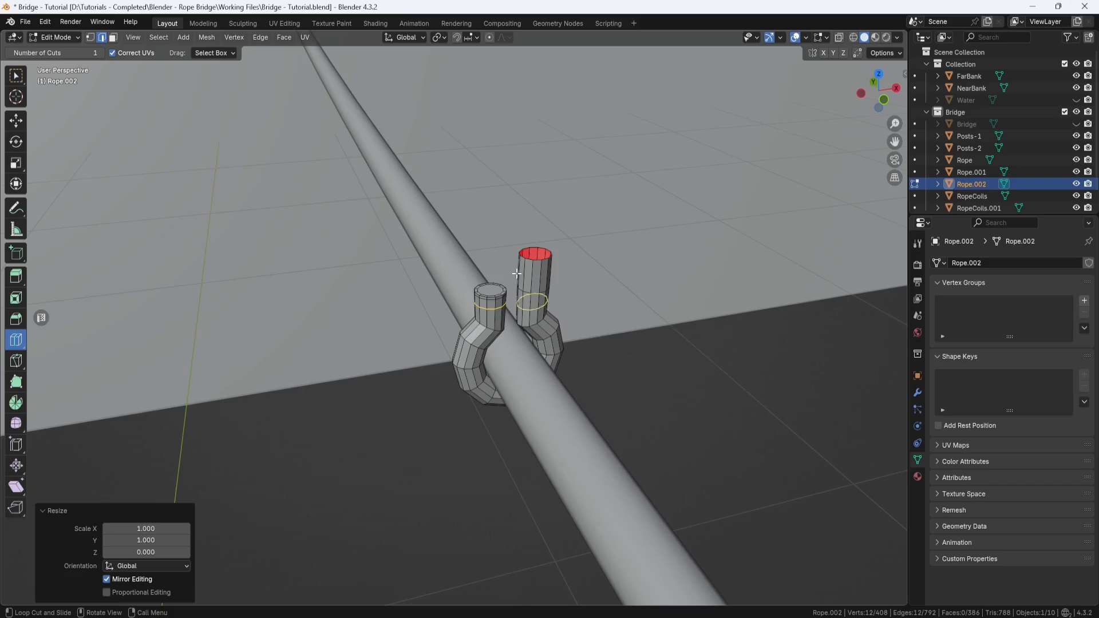
pyautogui.click(17, 122)
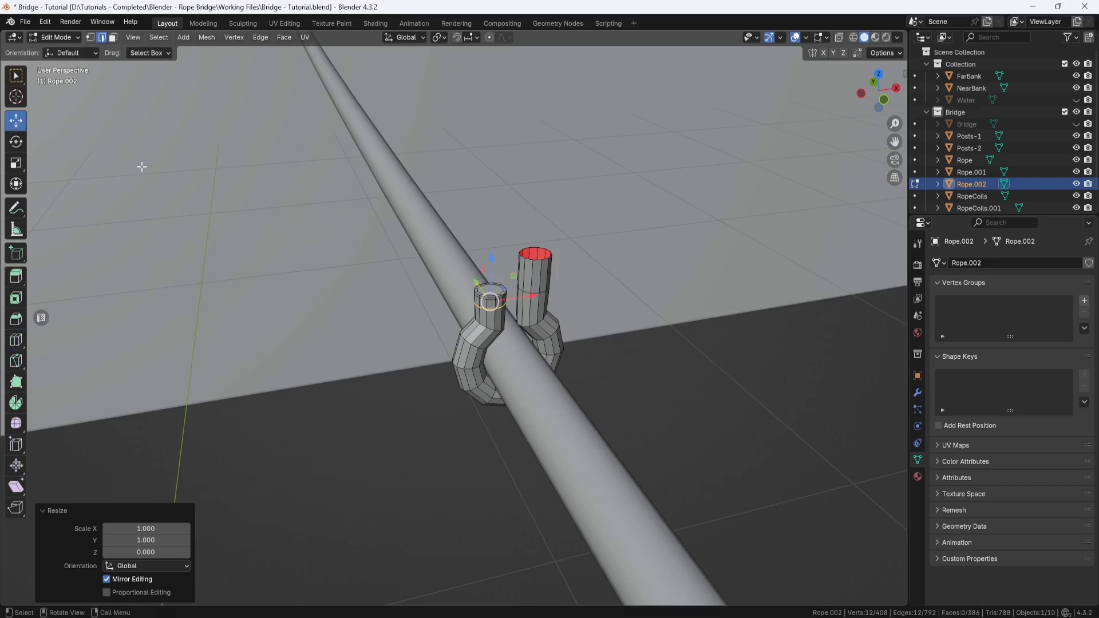
pyautogui.doubleClick(537, 261)
pyautogui.scroll(-15, 558, 312)
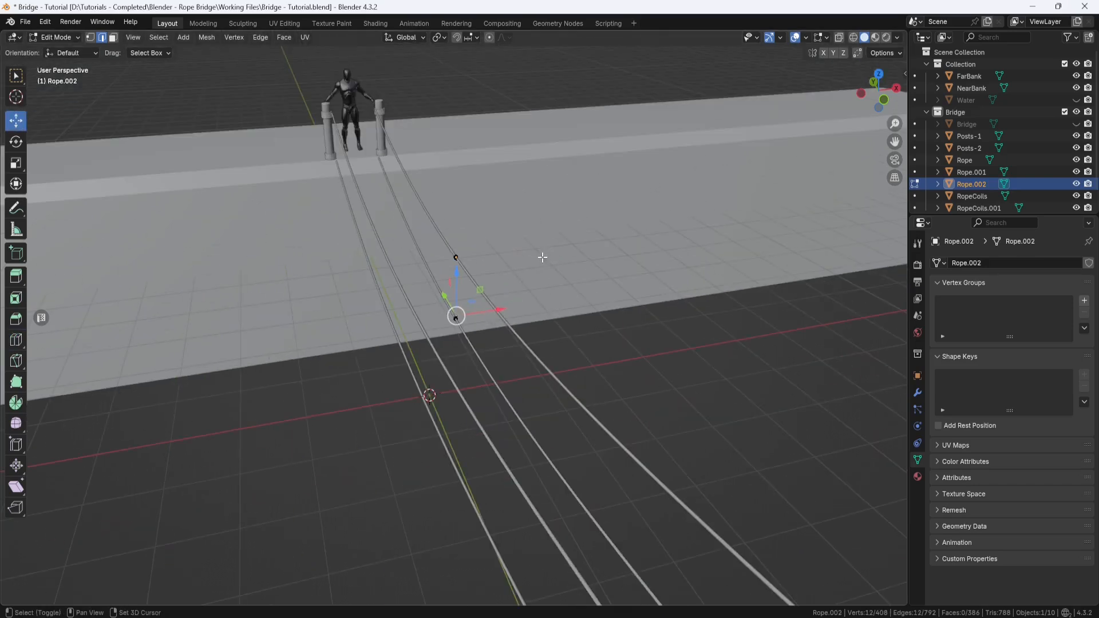
pyautogui.keyDown('shift'); pyautogui.moveTo(542, 258); pyautogui.dragTo(527, 285, button='middle'); pyautogui.keyUp('shift')
pyautogui.scroll(5, 494, 323)
pyautogui.scroll(-1, 546, 332)
pyautogui.scroll(3, 545, 313)
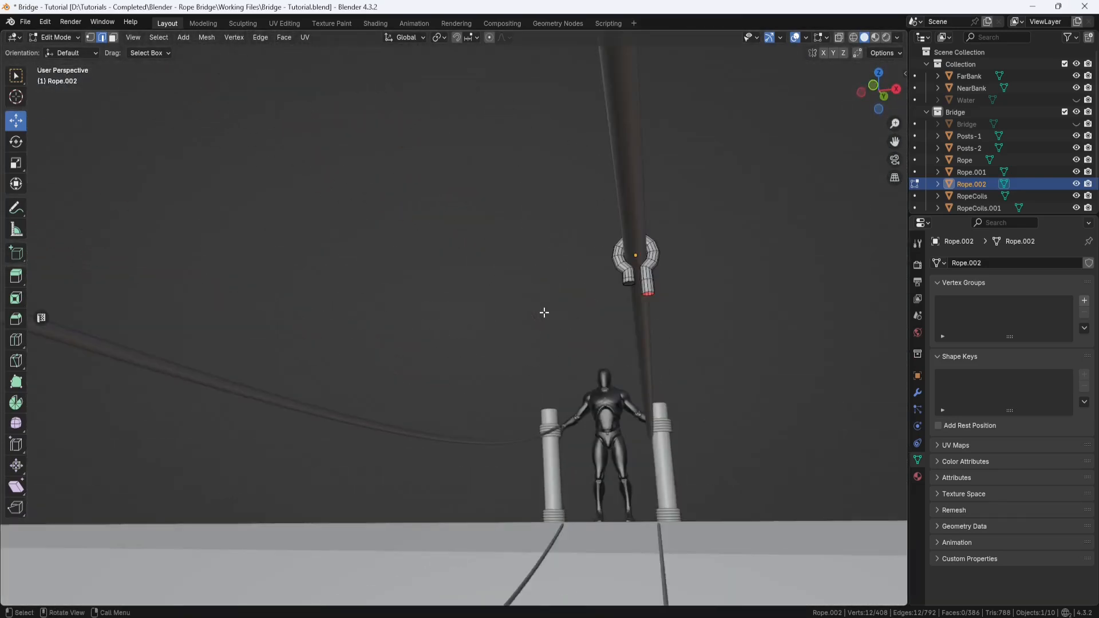
pyautogui.moveTo(661, 302); pyautogui.dragTo(314, 222, button='middle')
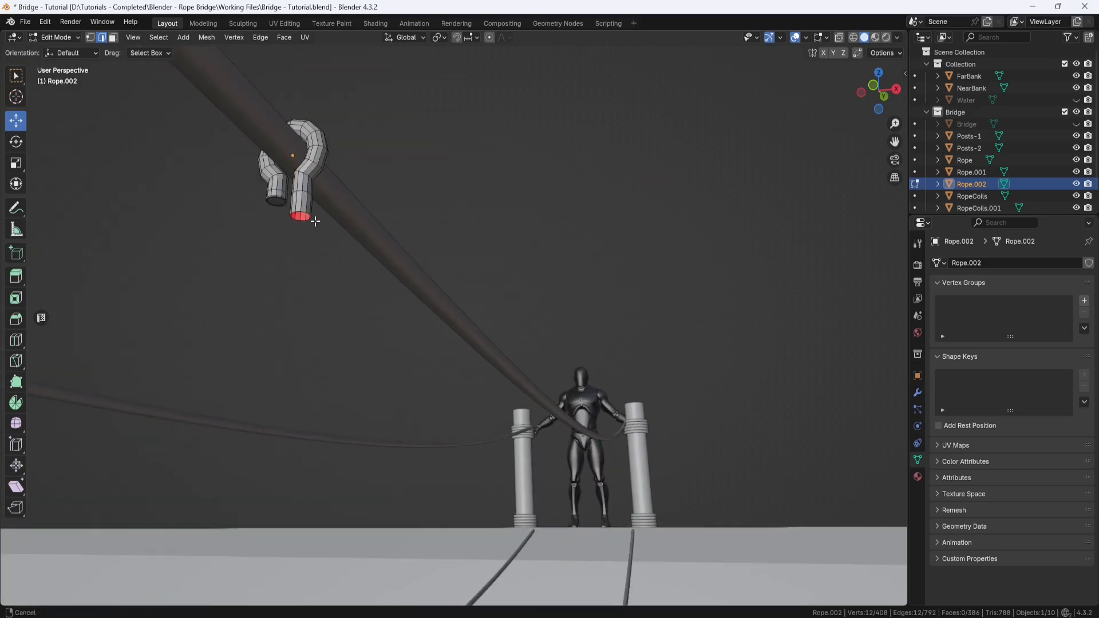
pyautogui.click(265, 41)
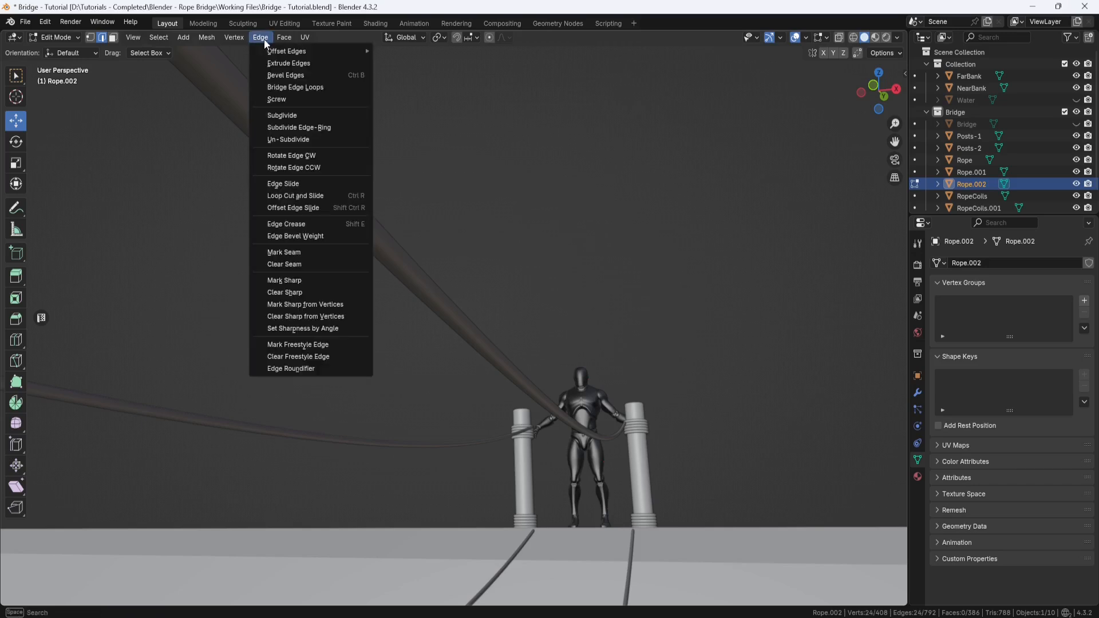
pyautogui.click(294, 89)
# Lengthen the upper rope loop's short end by moving its capped tip and adjacent edge loops down with X-ray enabled.
pyautogui.moveTo(358, 179); pyautogui.dragTo(299, 111, button='middle')
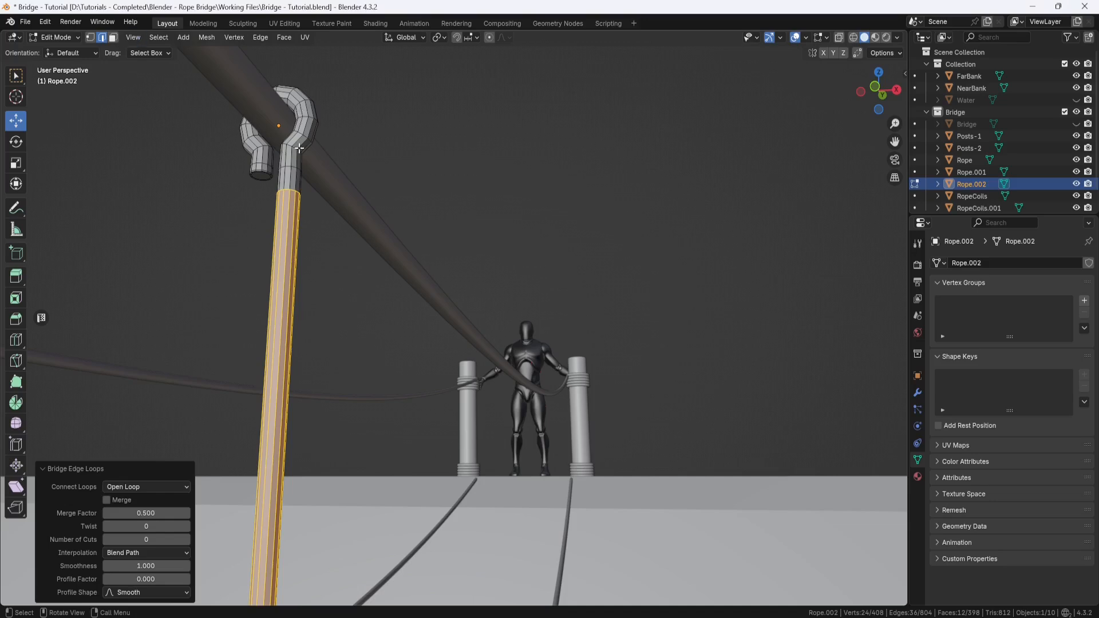
pyautogui.keyDown('alt'); pyautogui.click(294, 167); pyautogui.keyUp('alt')
pyautogui.press('KP_Decimal')
pyautogui.moveTo(346, 189); pyautogui.dragTo(394, 244, button='middle')
pyautogui.scroll(-4, 400, 229)
pyautogui.hotkey('alt', 'z')
pyautogui.moveTo(213, 321); pyautogui.dragTo(376, 409)
pyautogui.moveTo(295, 325); pyautogui.dragTo(294, 464)
# Bevel the neck edge loops on both ends of the upper rope loop, giving the long-end bevel a width of about 0.0028 m.
pyautogui.doubleClick(326, 232)
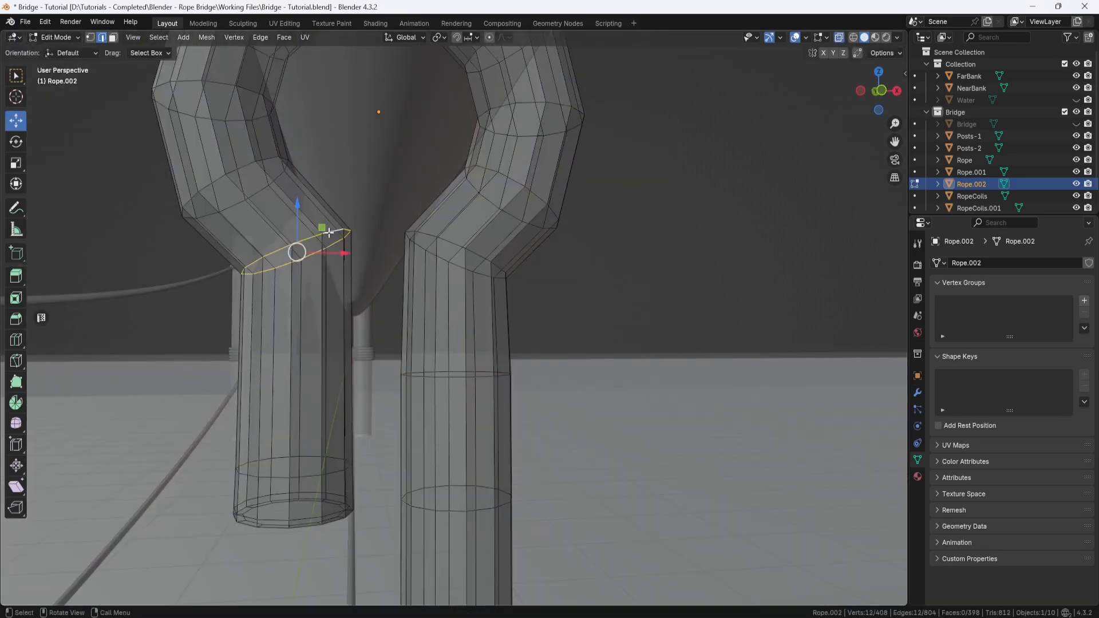
pyautogui.click(16, 319)
pyautogui.moveTo(352, 237); pyautogui.dragTo(395, 227)
pyautogui.click(455, 244)
pyautogui.keyDown('alt'); pyautogui.click(455, 244); pyautogui.keyUp('alt')
pyautogui.moveTo(480, 203); pyautogui.dragTo(387, 183)
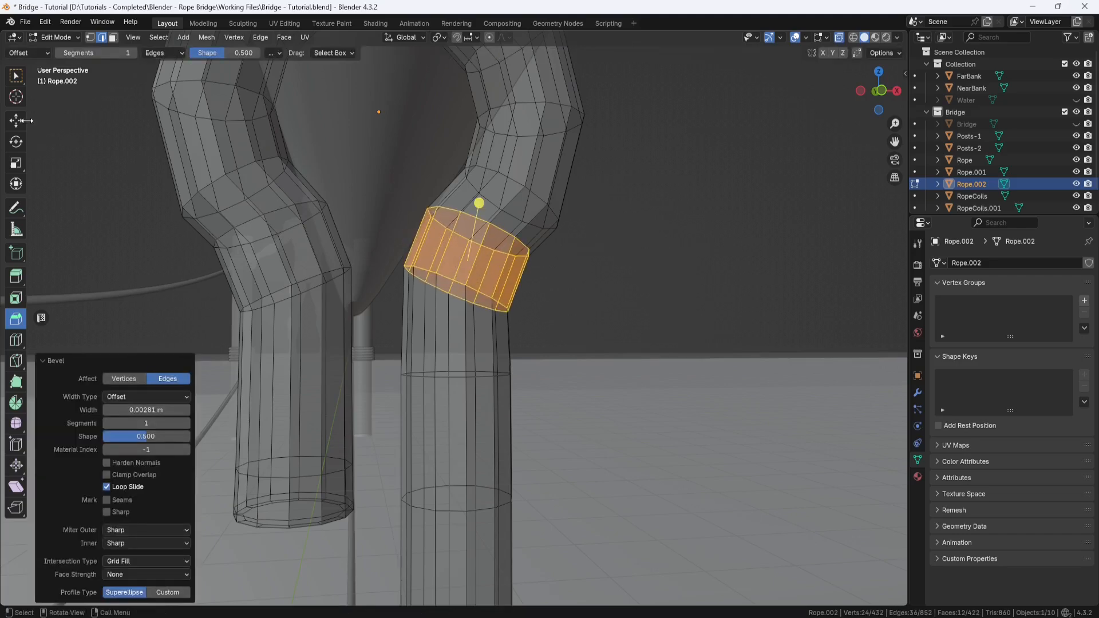
# Shift both bevelled neck sections of the upper loop to soften the bends, moving the short-end section about -0.0013 m on X and Z.
pyautogui.click(21, 120)
pyautogui.moveTo(572, 286); pyautogui.dragTo(577, 300, button='middle')
pyautogui.moveTo(490, 232); pyautogui.dragTo(500, 244)
pyautogui.moveTo(345, 222); pyautogui.dragTo(338, 238, button='middle')
pyautogui.moveTo(360, 201); pyautogui.dragTo(206, 327)
pyautogui.keyDown('ctrl'); pyautogui.click(221, 217); pyautogui.keyUp('ctrl')
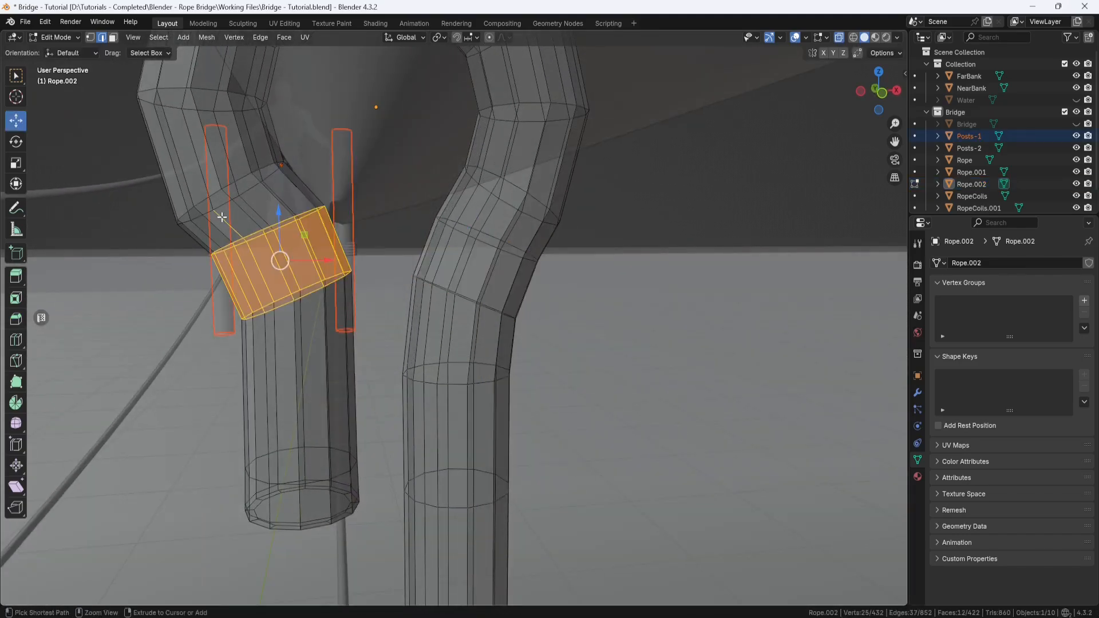
pyautogui.moveTo(221, 217); pyautogui.dragTo(351, 232, button='middle')
pyautogui.click(350, 239)
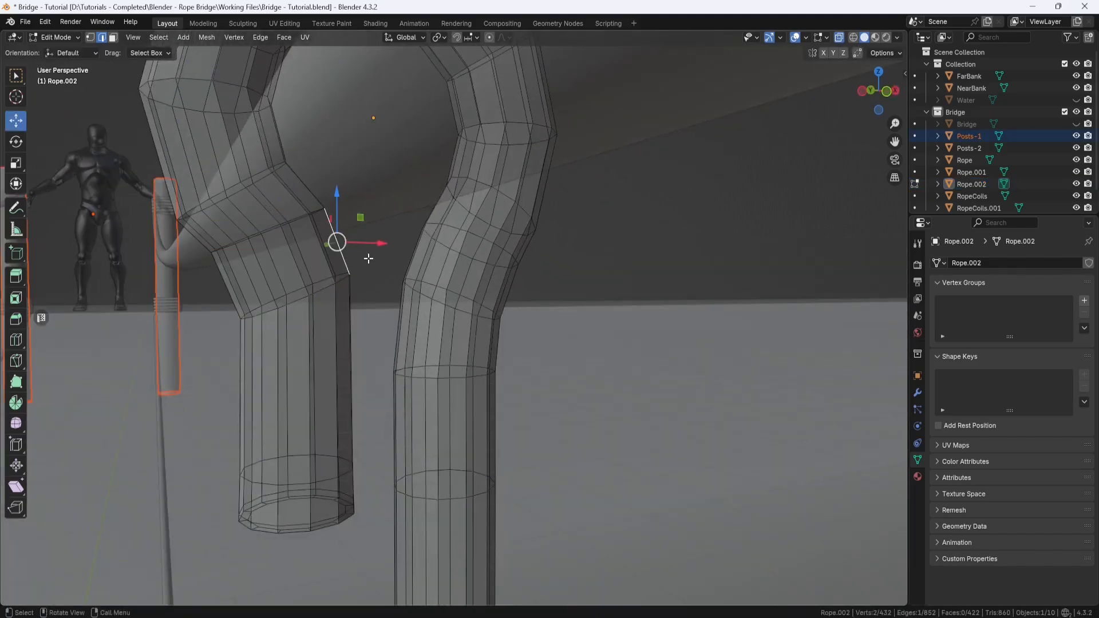
pyautogui.keyDown('alt'); pyautogui.keyDown('shift'); pyautogui.click(326, 257); pyautogui.keyUp('shift'); pyautogui.keyUp('alt')
pyautogui.keyDown('ctrl'); pyautogui.keyDown('alt'); pyautogui.click(325, 257); pyautogui.keyUp('alt'); pyautogui.keyUp('ctrl')
pyautogui.moveTo(308, 237); pyautogui.dragTo(298, 246)
# Undo the latest edits to the upper rope loop's short end in front view.
pyautogui.press('KP_1')
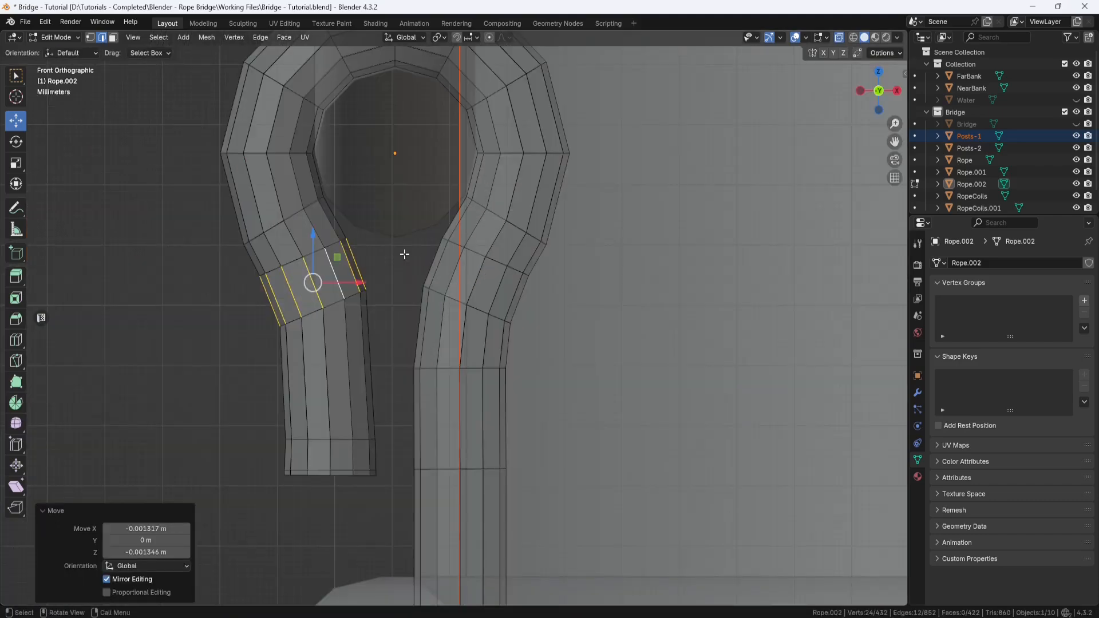
pyautogui.keyDown('shift'); pyautogui.moveTo(405, 256); pyautogui.dragTo(388, 204, button='middle'); pyautogui.keyUp('shift')
pyautogui.hotkey('ctrl', 'z')
pyautogui.hotkey('ctrl', 'z')
pyautogui.hotkey('ctrl', 'z')
pyautogui.hotkey('ctrl', 'z')
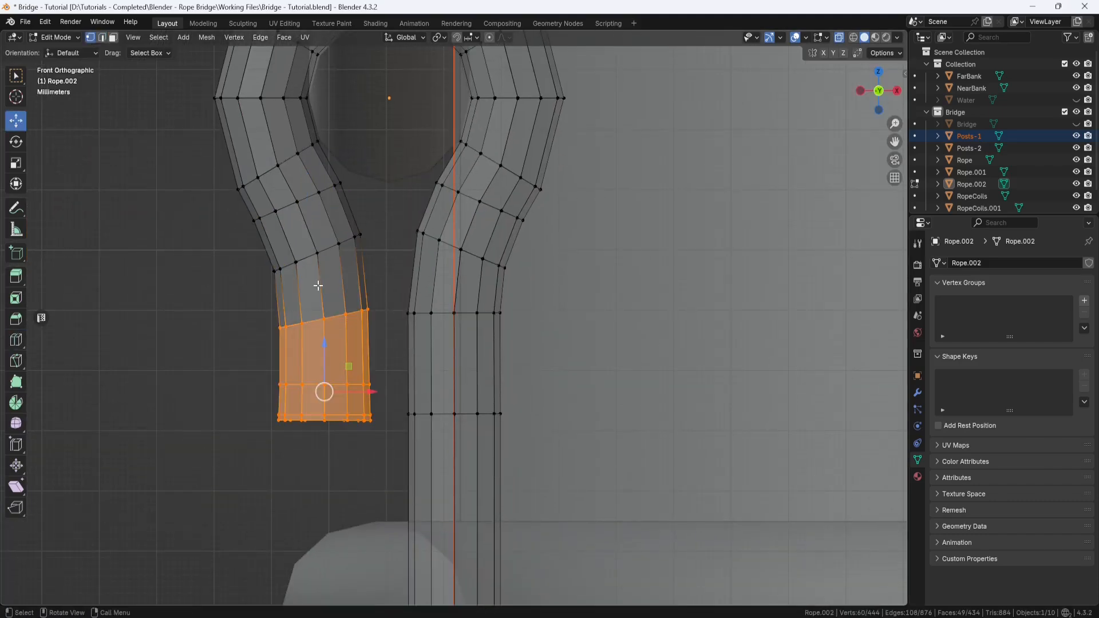
# Lower the short end's two neck edge loops on the upper rope loop, moving the upper one about 0.0011 m in X and -0.0030 m in Z.
pyautogui.moveTo(377, 226); pyautogui.dragTo(260, 287)
pyautogui.moveTo(342, 228); pyautogui.dragTo(344, 253)
pyautogui.press('2')
pyautogui.keyDown('alt'); pyautogui.click(326, 189); pyautogui.keyUp('alt')
pyautogui.moveTo(322, 176); pyautogui.dragTo(328, 195)
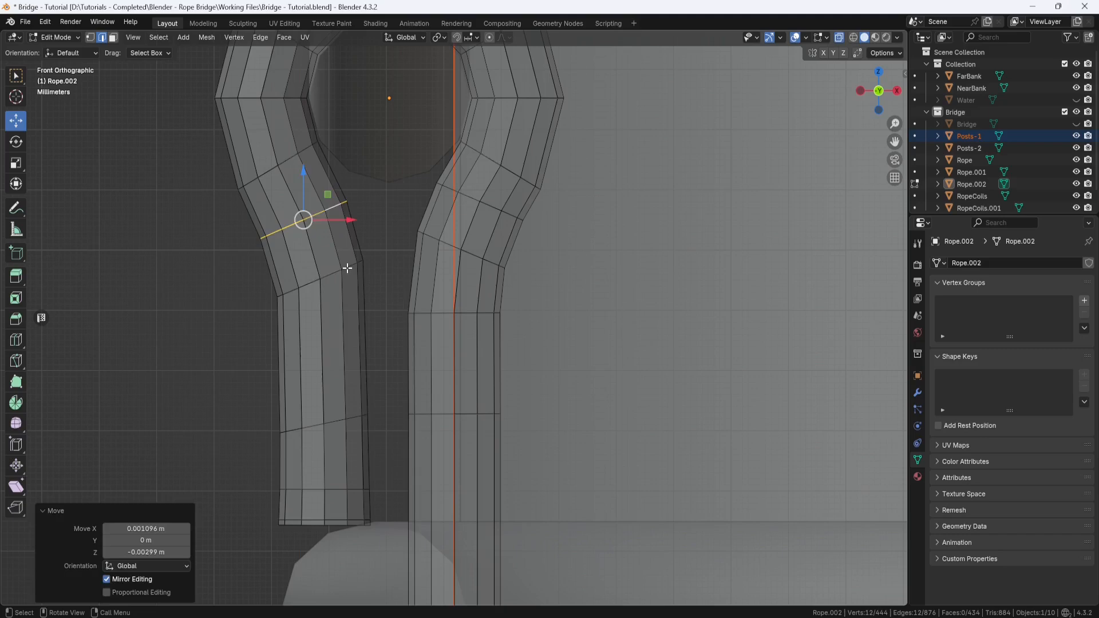
# Rotate the lower neck edge loop on the upper rope loop's short end slightly to even out the bend.
pyautogui.keyDown('alt'); pyautogui.click(345, 266); pyautogui.keyUp('alt')
pyautogui.press('r')
pyautogui.moveTo(348, 243); pyautogui.dragTo(351, 247)
# Adjust the long end's neck edge loops on the upper rope loop, rotating the lower one about -7.29° around Y.
pyautogui.keyDown('alt'); pyautogui.click(448, 244); pyautogui.keyUp('alt')
pyautogui.click(16, 120)
pyautogui.moveTo(483, 224); pyautogui.dragTo(483, 217)
pyautogui.click(16, 142)
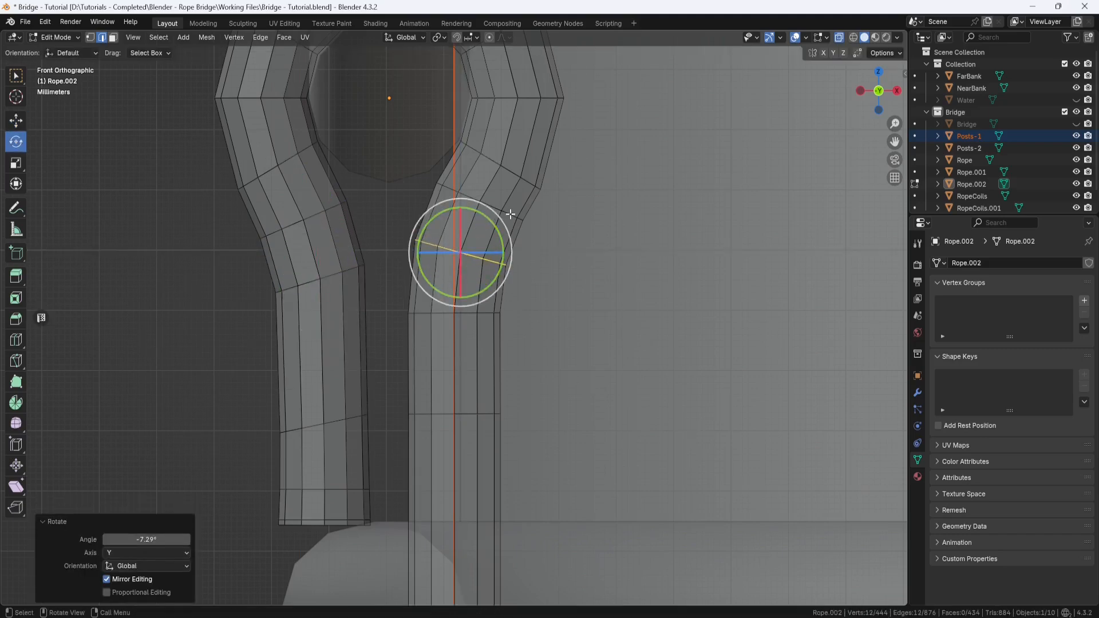
pyautogui.keyDown('alt'); pyautogui.click(509, 214); pyautogui.keyUp('alt')
pyautogui.moveTo(510, 170); pyautogui.dragTo(501, 180)
# Move the slanted edge loop on the upper loop's short end up near the neck and flatten it with a Z scale of 0.
pyautogui.click(18, 119)
pyautogui.scroll(-4, 458, 218)
pyautogui.keyDown('alt'); pyautogui.click(396, 317); pyautogui.keyUp('alt')
pyautogui.moveTo(387, 272); pyautogui.dragTo(389, 226)
pyautogui.press('s')
pyautogui.press('z')
pyautogui.press('0')
pyautogui.press('Return')
# Lengthen the lower rope loop's short end by moving its capped tip up about 0.0293 m.
pyautogui.scroll(-7, 452, 275)
pyautogui.keyDown('shift'); pyautogui.moveTo(464, 392); pyautogui.dragTo(451, 143, button='middle'); pyautogui.keyUp('shift')
pyautogui.scroll(8, 401, 286)
pyautogui.moveTo(356, 311); pyautogui.dragTo(276, 336)
pyautogui.moveTo(317, 280); pyautogui.dragTo(317, 176)
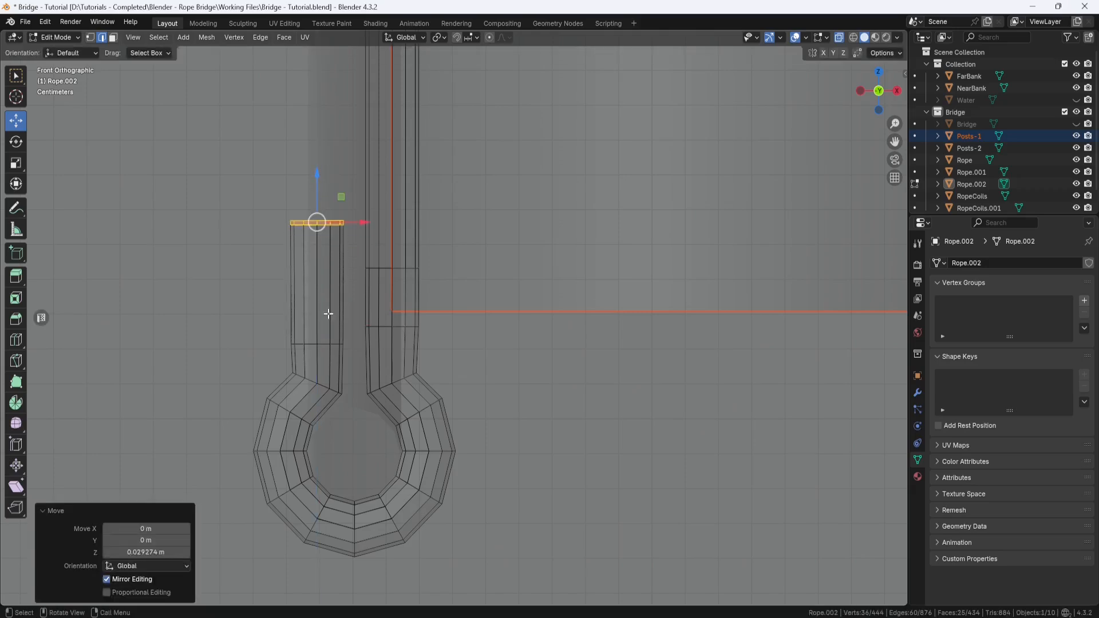
# Bevel the neck edge loops on both the short and long ends of the lower rope loop.
pyautogui.keyDown('alt'); pyautogui.click(332, 389); pyautogui.keyUp('alt')
pyautogui.click(19, 319)
pyautogui.moveTo(304, 442); pyautogui.dragTo(302, 455)
pyautogui.keyDown('alt'); pyautogui.click(400, 380); pyautogui.keyUp('alt')
pyautogui.moveTo(407, 440); pyautogui.dragTo(408, 455)
# Shift the lower loop's two bevelled neck sections outward, moving the long-end section about 0.0012 m in X and 0.0010 m in Z.
pyautogui.click(17, 121)
pyautogui.moveTo(416, 358); pyautogui.dragTo(426, 351)
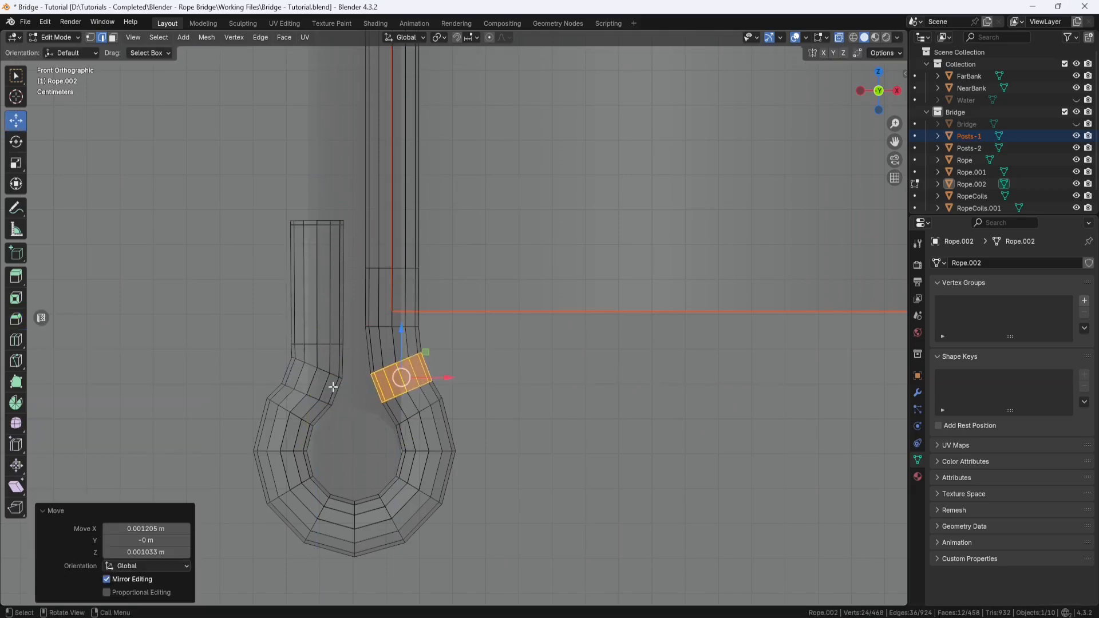
pyautogui.keyDown('ctrl'); pyautogui.keyDown('alt'); pyautogui.click(336, 386); pyautogui.keyUp('alt'); pyautogui.keyUp('ctrl')
pyautogui.moveTo(342, 355); pyautogui.dragTo(332, 349)
# Raise the edge loop above the lower loop's short-end neck and rotate the edge loop beneath the neck to smooth the curve.
pyautogui.keyDown('alt'); pyautogui.click(332, 345); pyautogui.keyUp('alt')
pyautogui.moveTo(317, 297); pyautogui.dragTo(317, 278)
pyautogui.keyDown('alt'); pyautogui.click(309, 421); pyautogui.keyUp('alt')
pyautogui.click(18, 143)
pyautogui.moveTo(327, 390); pyautogui.dragTo(331, 382)
# Raise the capped tip of the lower rope loop's short end about 0.0095 m.
pyautogui.click(16, 120)
pyautogui.moveTo(270, 199); pyautogui.dragTo(366, 245)
pyautogui.moveTo(317, 176); pyautogui.dragTo(317, 145)
# Lower the upper loop's long-end edge loops to align with the short end's, and move the cap and lower loop pair down about 0.0108 m.
pyautogui.scroll(-3, 421, 273)
pyautogui.keyDown('shift'); pyautogui.moveTo(422, 273); pyautogui.dragTo(391, 329, button='middle'); pyautogui.keyUp('shift')
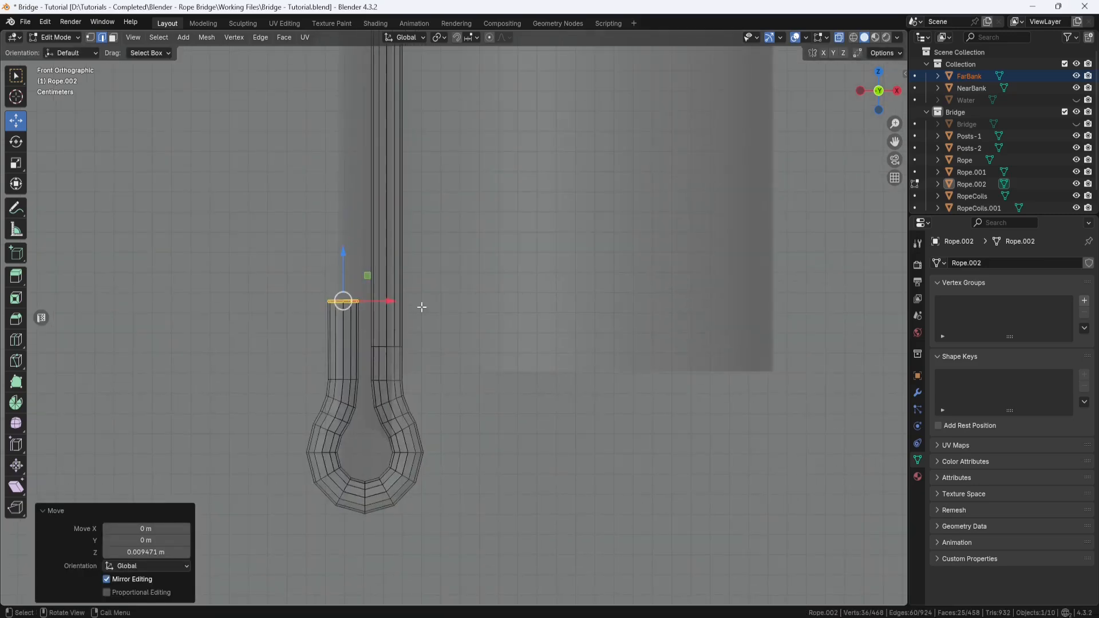
pyautogui.scroll(-8, 422, 307)
pyautogui.keyDown('shift'); pyautogui.moveTo(419, 92); pyautogui.dragTo(384, 412, button='middle'); pyautogui.keyUp('shift')
pyautogui.scroll(9, 383, 265)
pyautogui.keyDown('shift'); pyautogui.moveTo(383, 265); pyautogui.dragTo(423, 223, button='middle'); pyautogui.keyUp('shift')
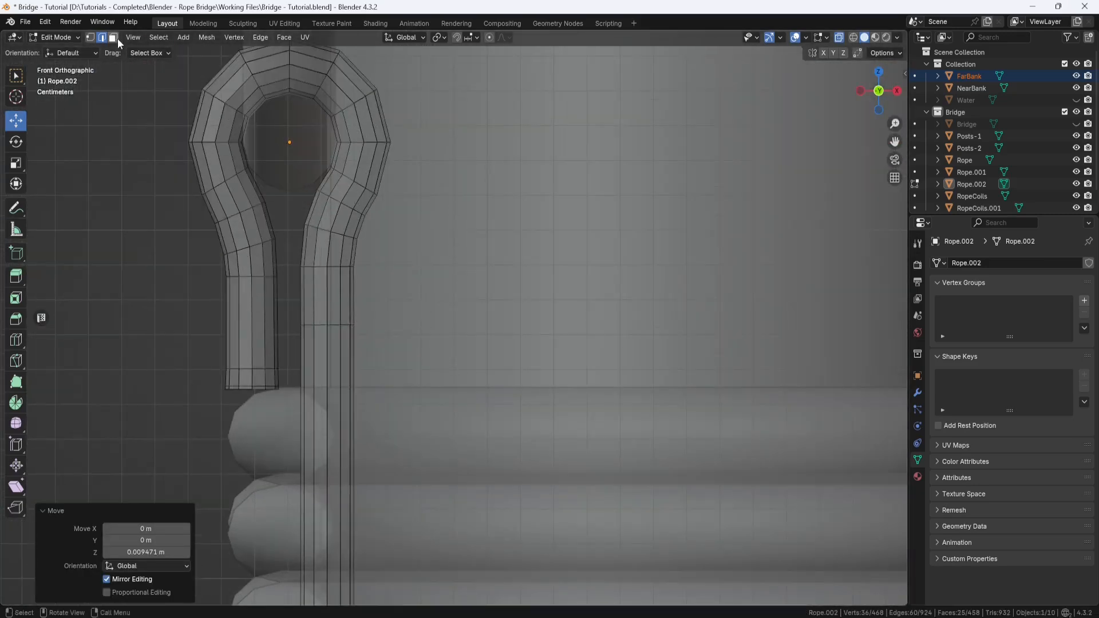
pyautogui.keyDown('alt'); pyautogui.click(335, 324); pyautogui.keyUp('alt')
pyautogui.moveTo(329, 281); pyautogui.dragTo(330, 324)
pyautogui.keyDown('alt'); pyautogui.click(333, 266); pyautogui.keyUp('alt')
pyautogui.moveTo(326, 221); pyautogui.dragTo(325, 232)
pyautogui.moveTo(373, 342); pyautogui.dragTo(208, 405)
pyautogui.moveTo(267, 336); pyautogui.dragTo(265, 374)
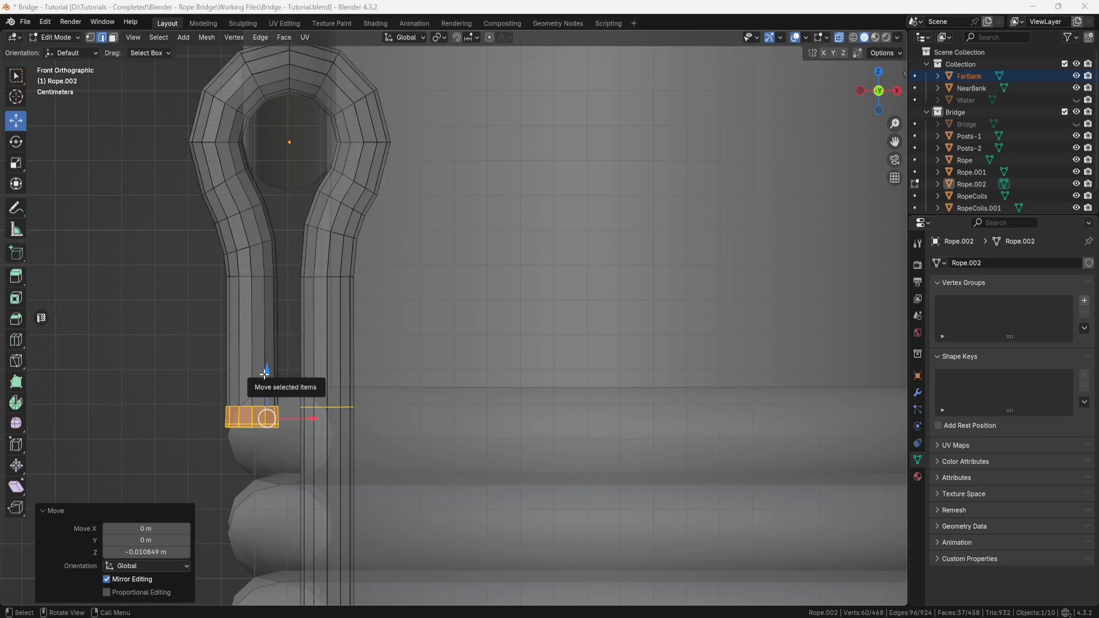
# Level both aligned pairs of edge loops across the upper rope loop's two ends, scaling each pair to 0 along Z.
pyautogui.moveTo(186, 387); pyautogui.dragTo(215, 389)
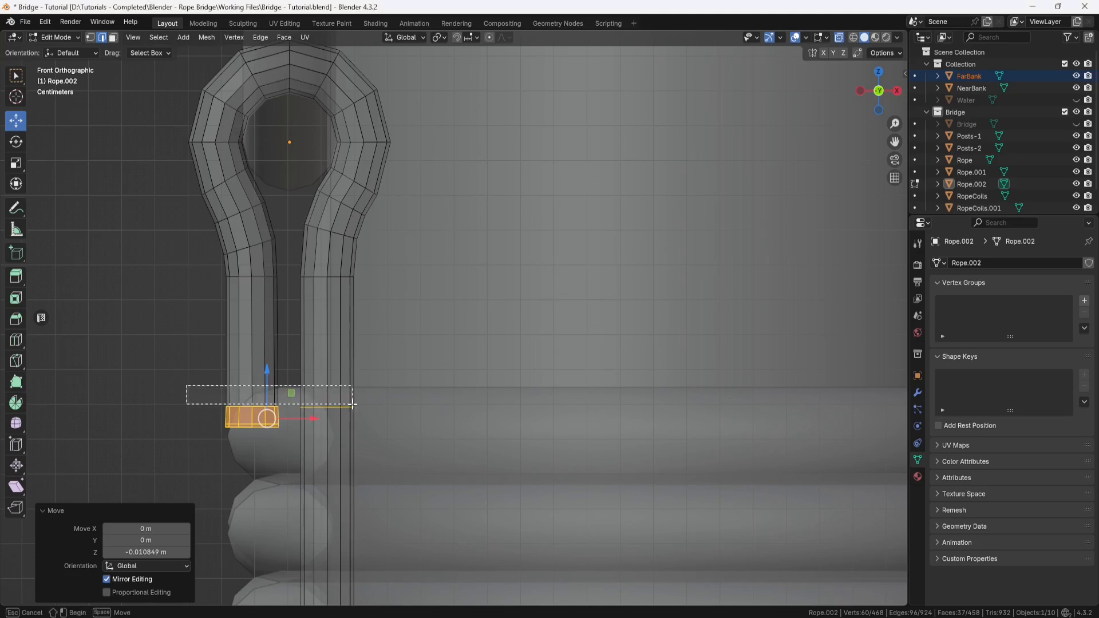
pyautogui.moveTo(352, 404); pyautogui.dragTo(354, 406)
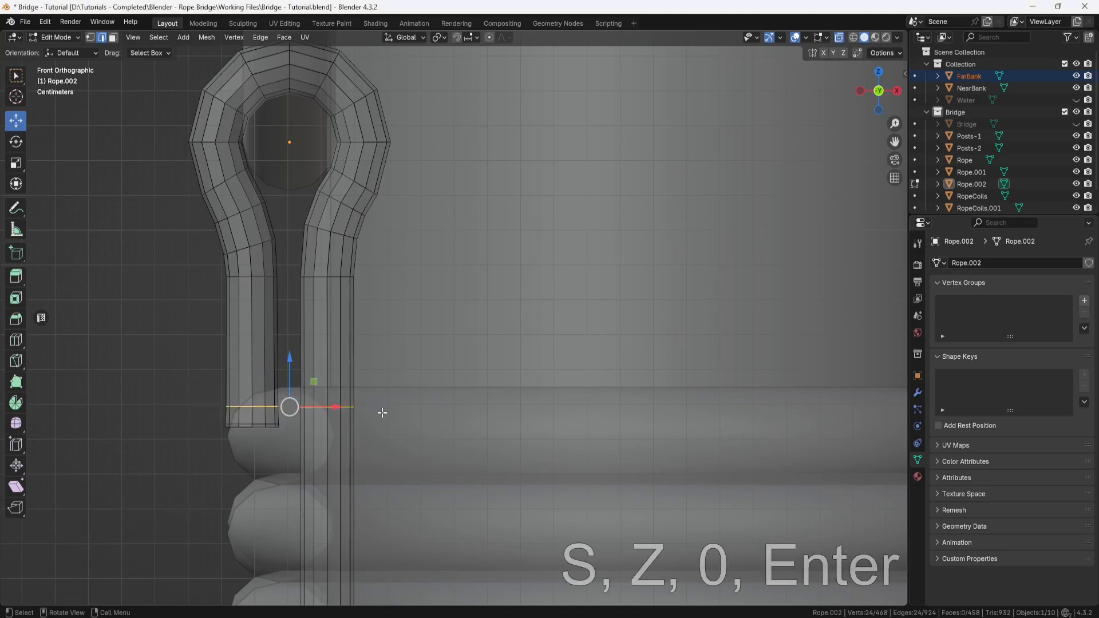
pyautogui.press('s')
pyautogui.press('z')
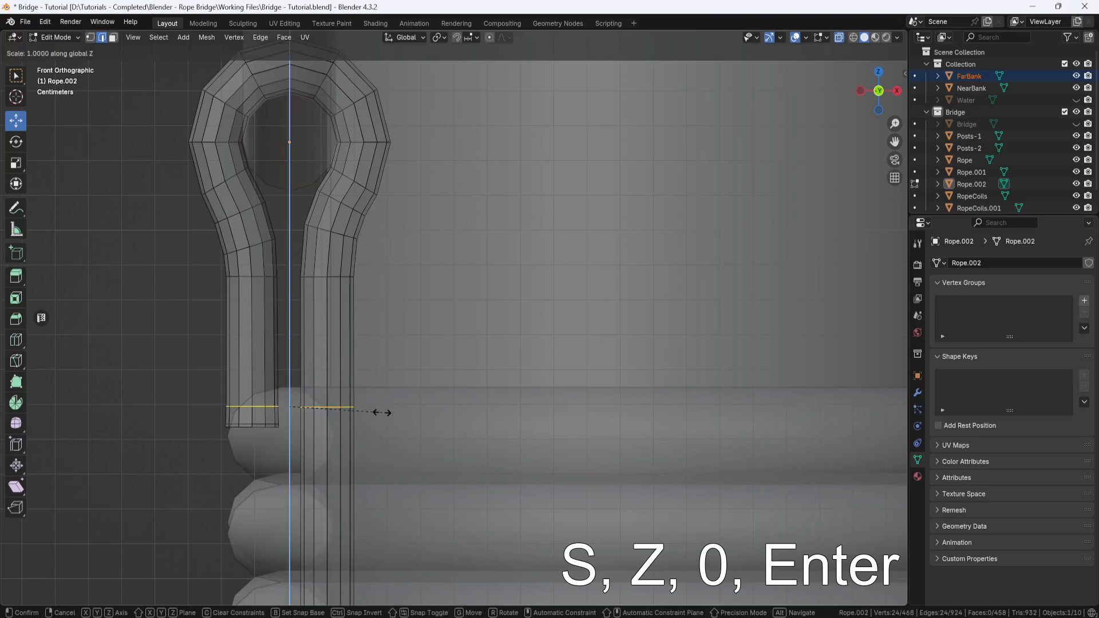
pyautogui.press('Return')
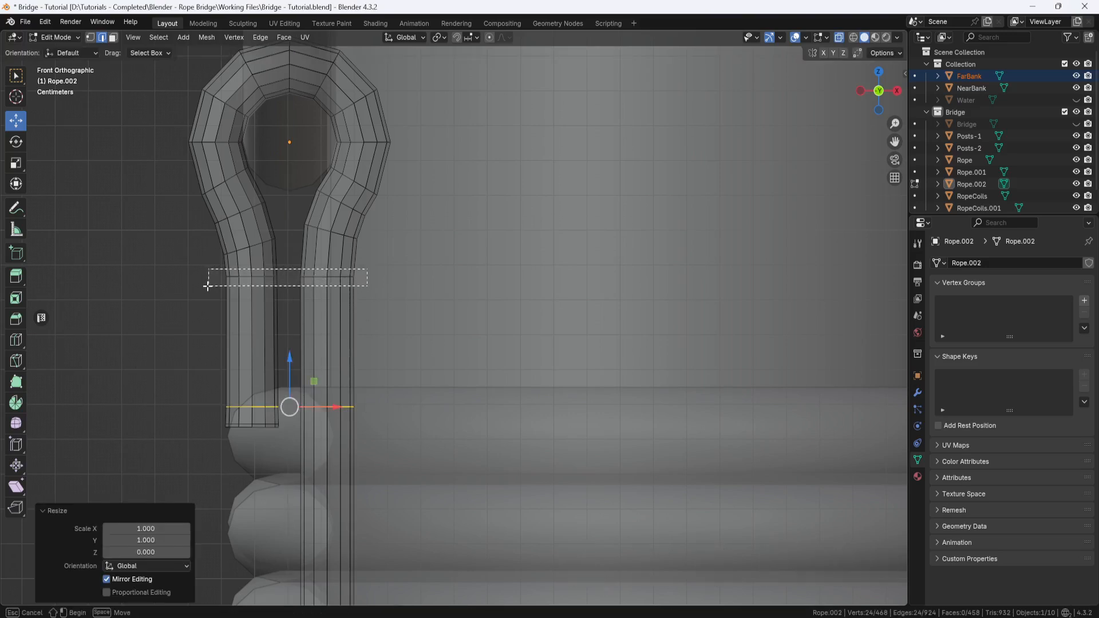
pyautogui.moveTo(207, 286); pyautogui.dragTo(204, 286)
pyautogui.press('s')
pyautogui.press('z')
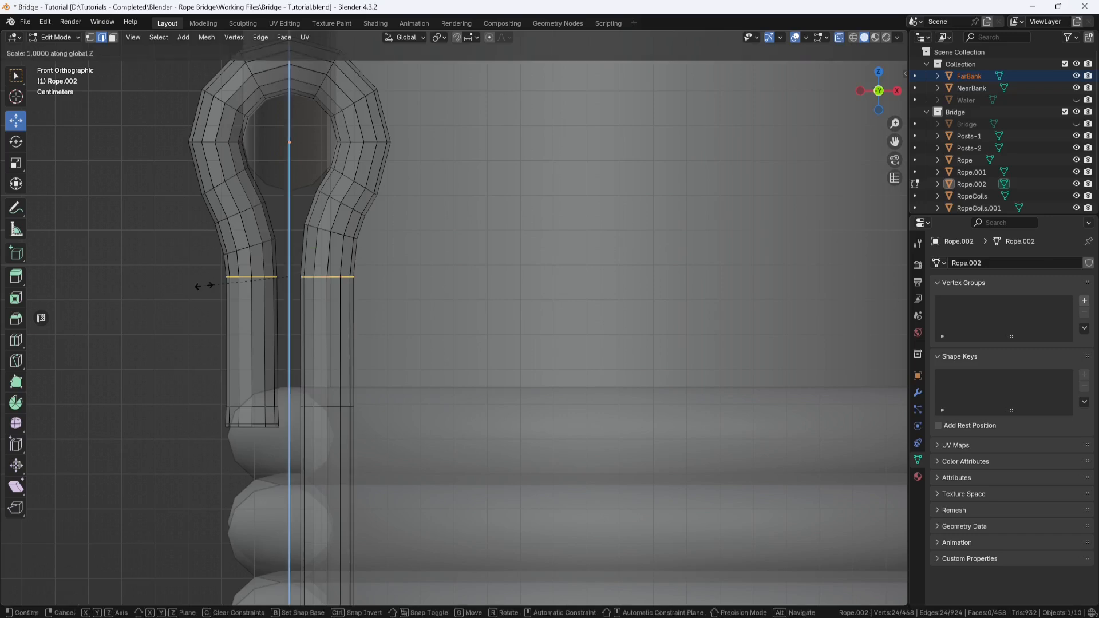
pyautogui.press('Return')
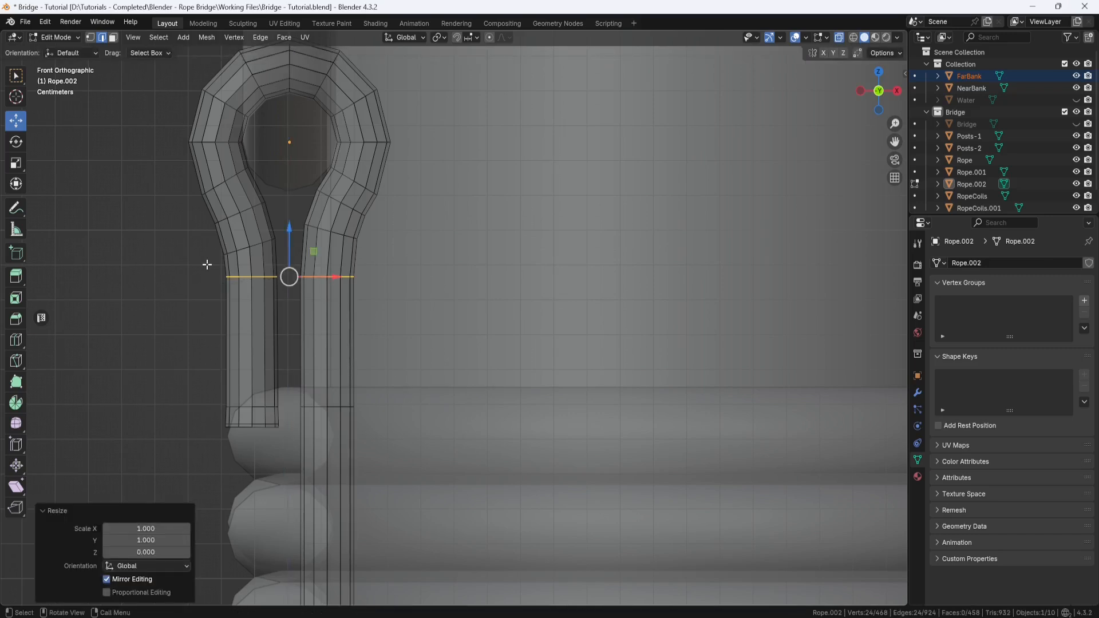
# Move the upper loop's straight short end sideways closer to the long end and shift its neck edge loop to match.
pyautogui.click(113, 38)
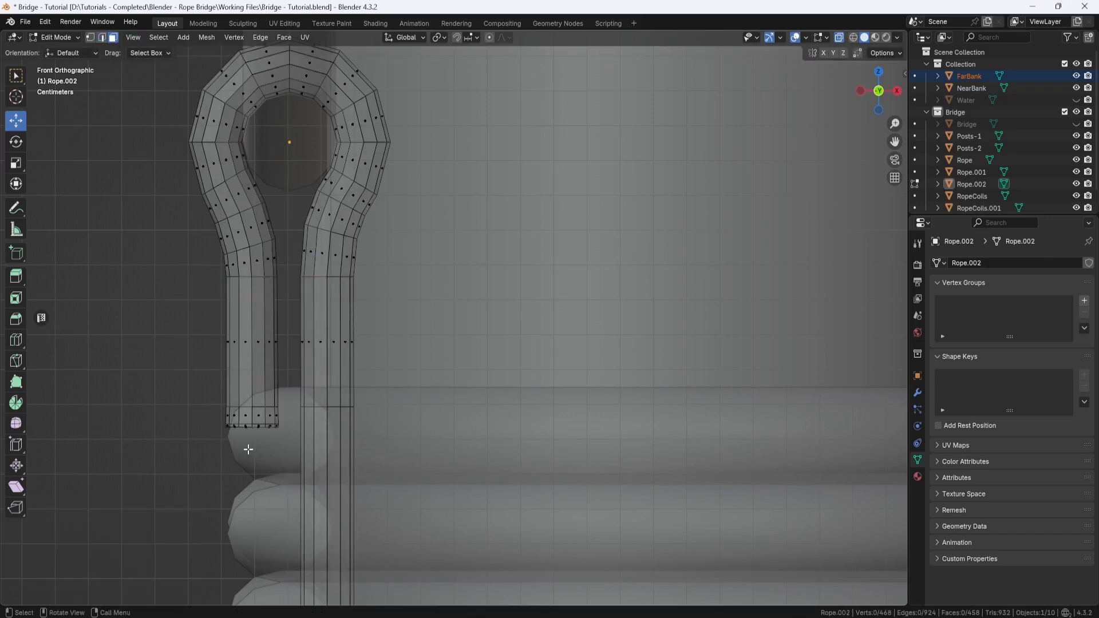
pyautogui.moveTo(279, 273); pyautogui.dragTo(221, 424)
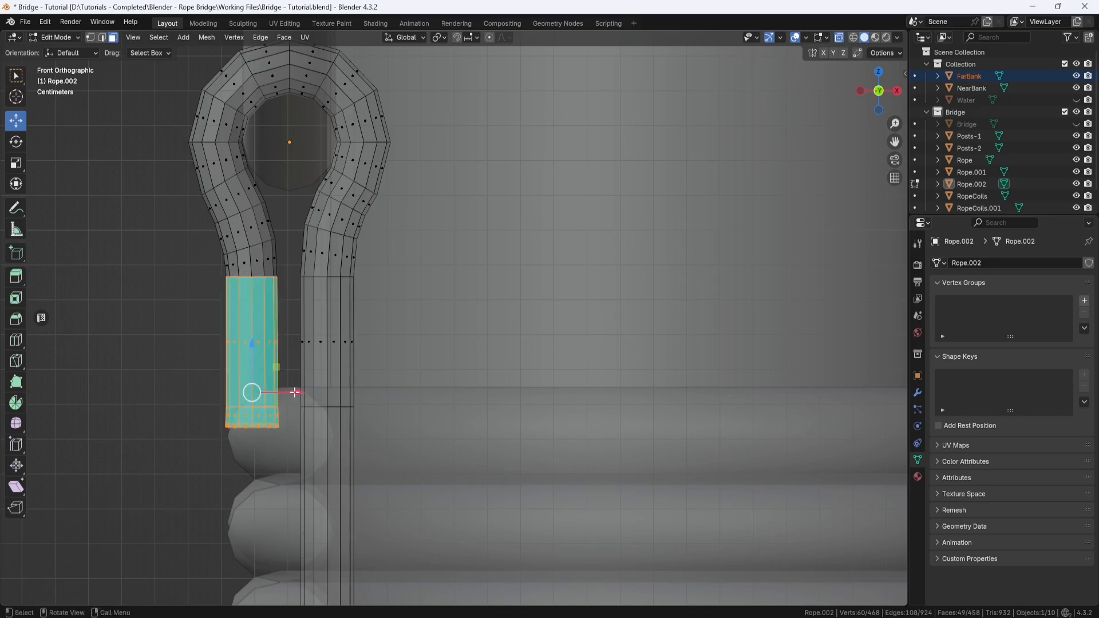
pyautogui.moveTo(292, 386); pyautogui.dragTo(314, 389)
pyautogui.press('2')
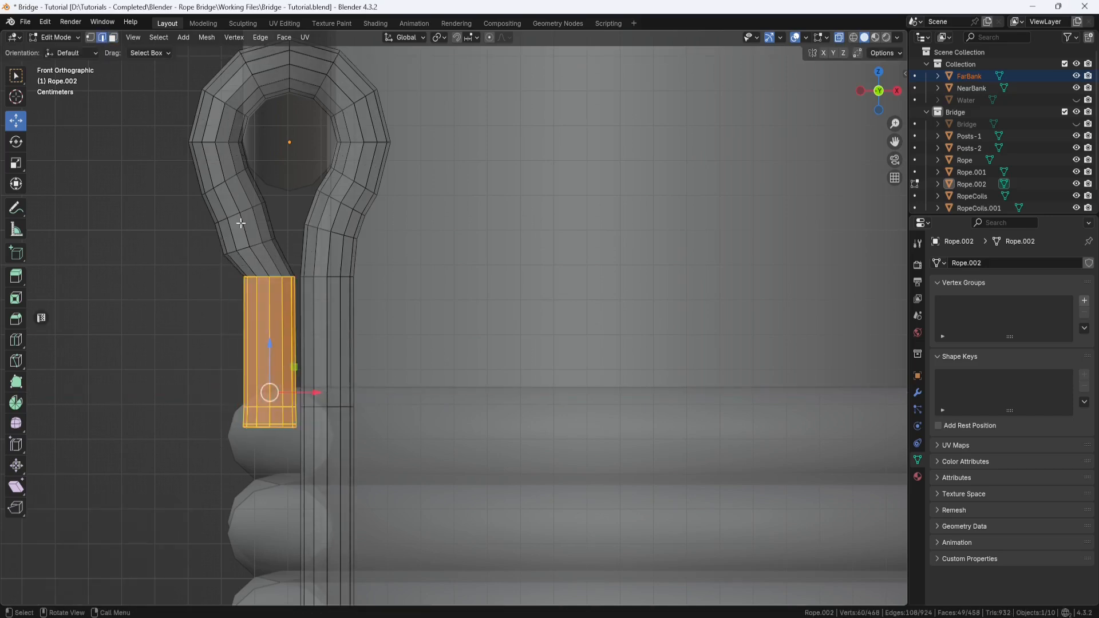
pyautogui.keyDown('alt'); pyautogui.click(268, 240); pyautogui.keyUp('alt')
pyautogui.moveTo(279, 219); pyautogui.dragTo(291, 214)
# Smooth the short end's bend on the upper rope loop by rotating the edge loop above the neck about 4.94° around Y.
pyautogui.click(246, 210)
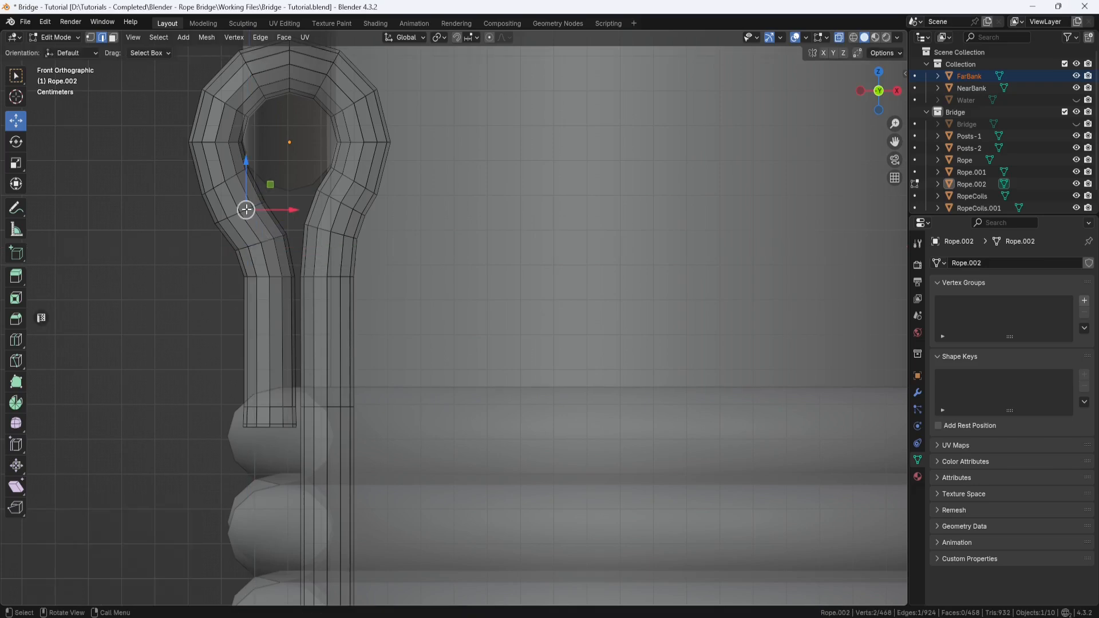
pyautogui.click(19, 145)
pyautogui.moveTo(266, 178); pyautogui.dragTo(255, 151)
pyautogui.keyDown('alt'); pyautogui.click(241, 172); pyautogui.keyUp('alt')
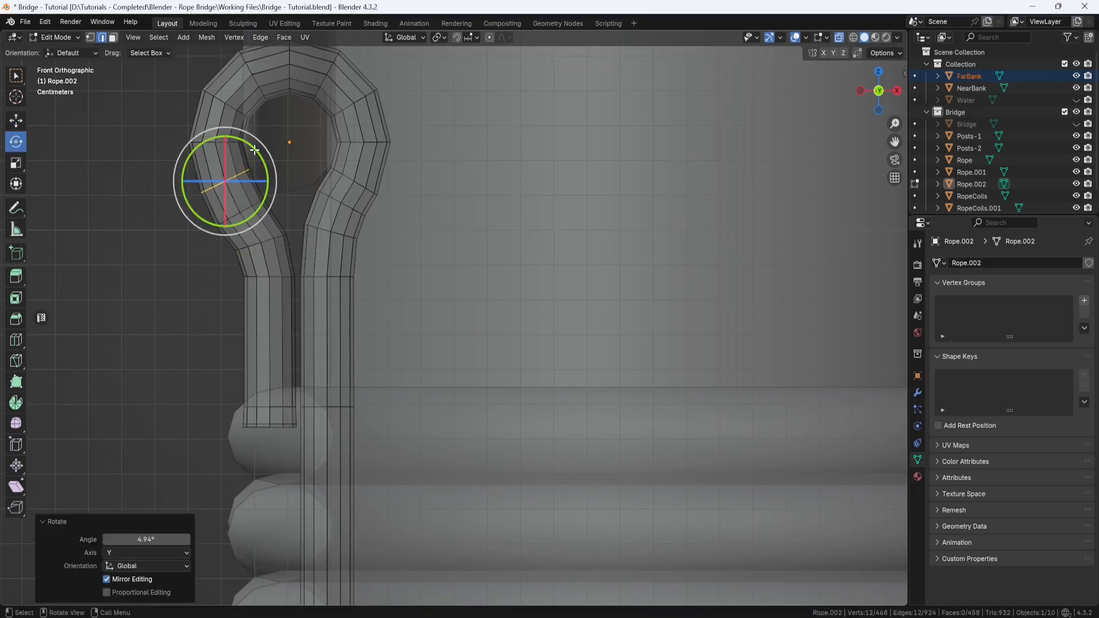
# Duplicate the straight section faces of the upper rope loop's two ends in place and separate the copy into its own object.
pyautogui.click(113, 38)
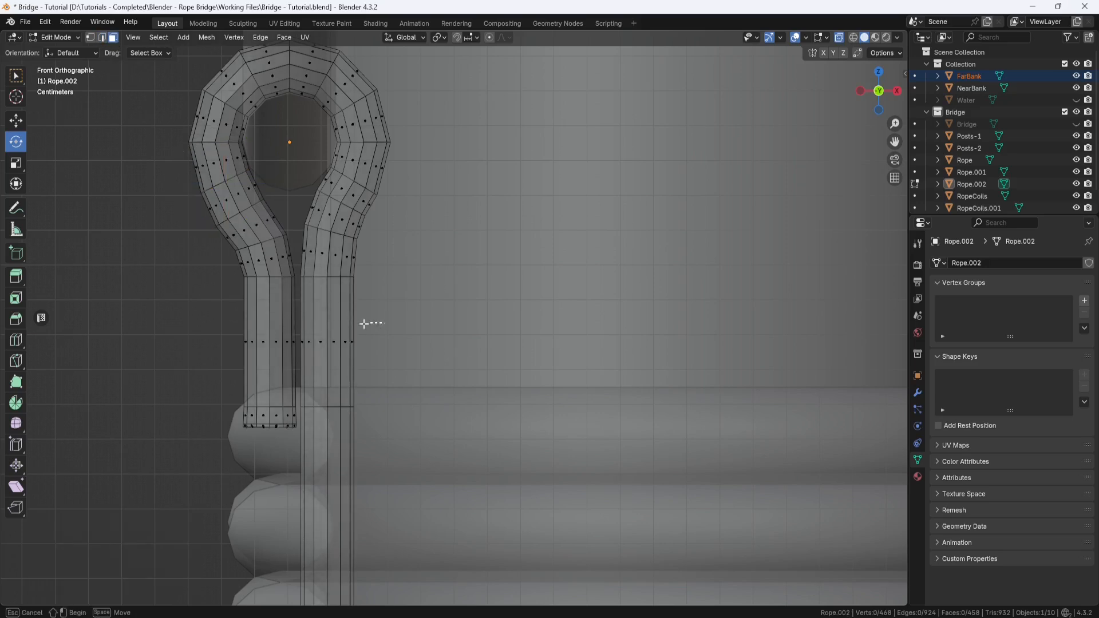
pyautogui.moveTo(364, 324); pyautogui.dragTo(204, 361)
pyautogui.hotkey('shift', 'd')
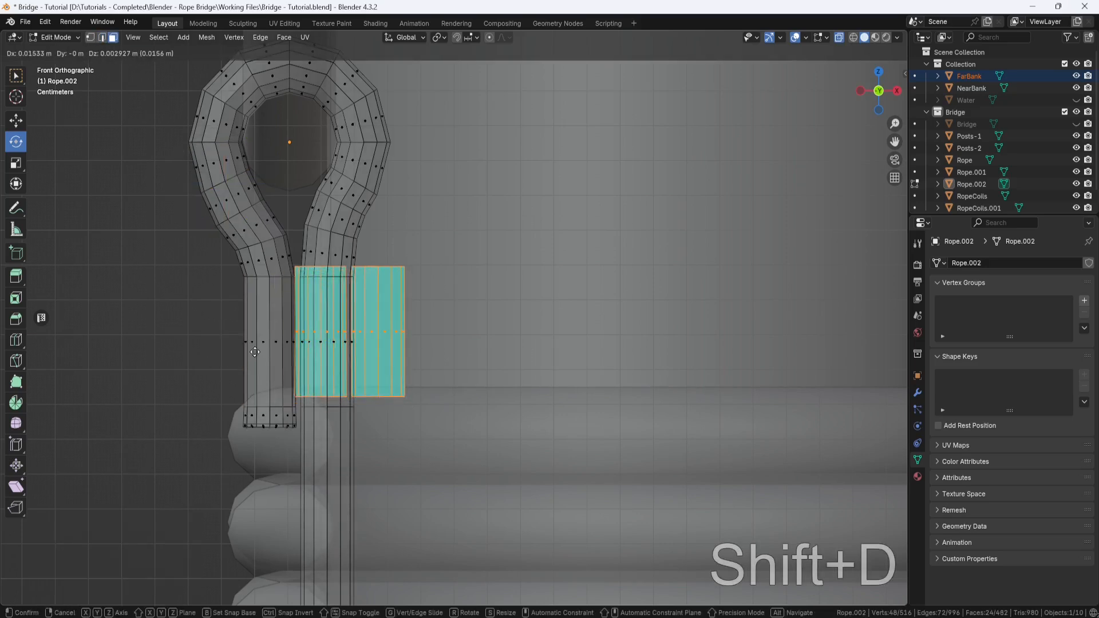
pyautogui.rightClick(255, 352)
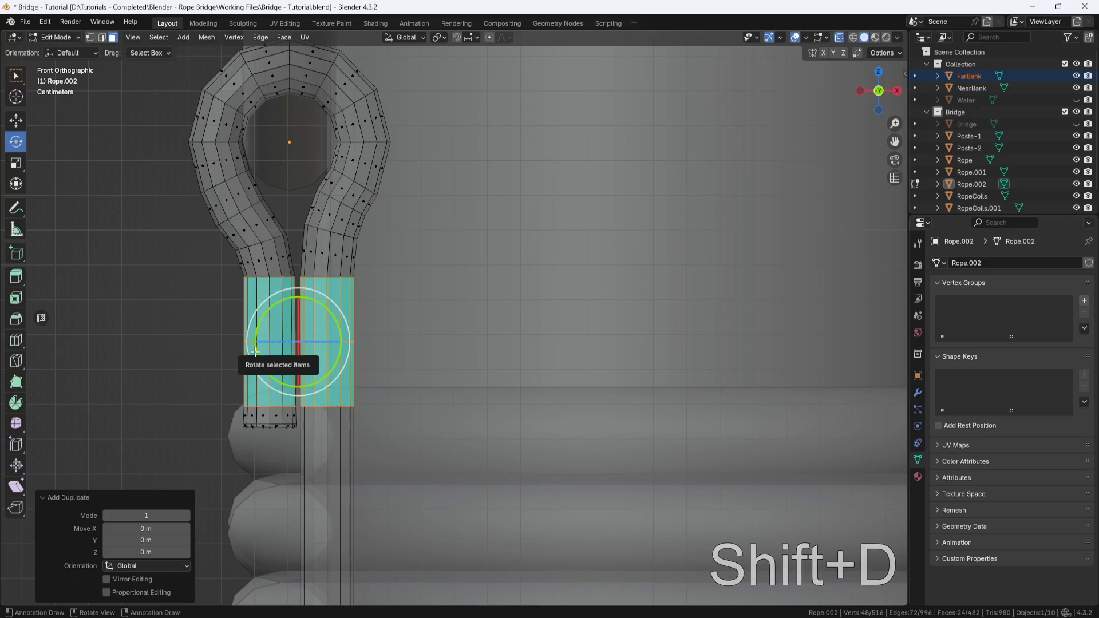
pyautogui.press('p')
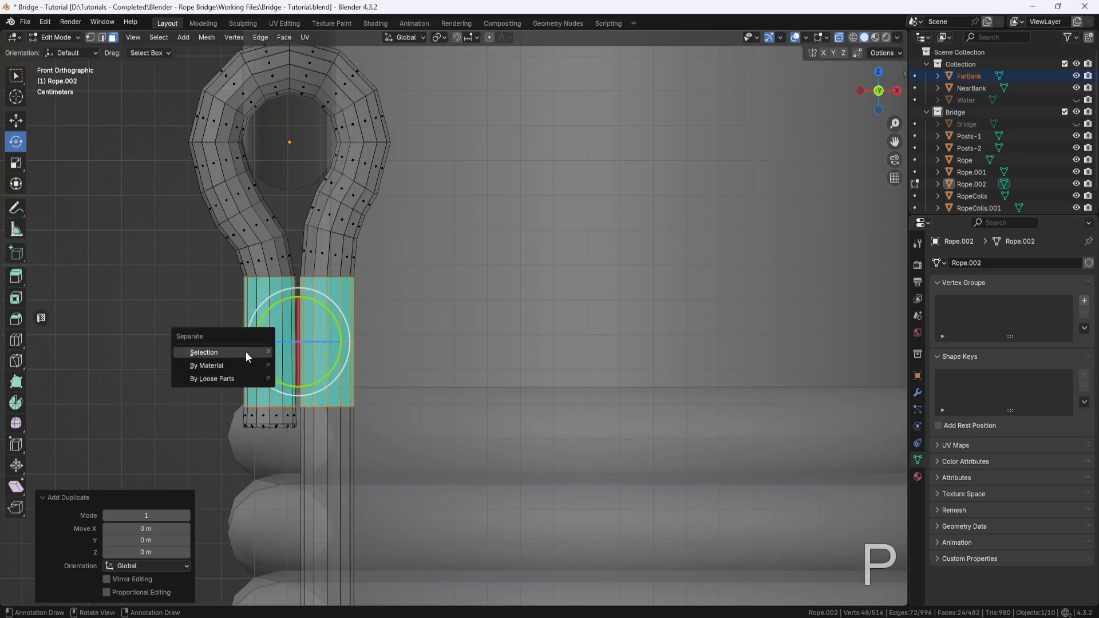
pyautogui.click(244, 351)
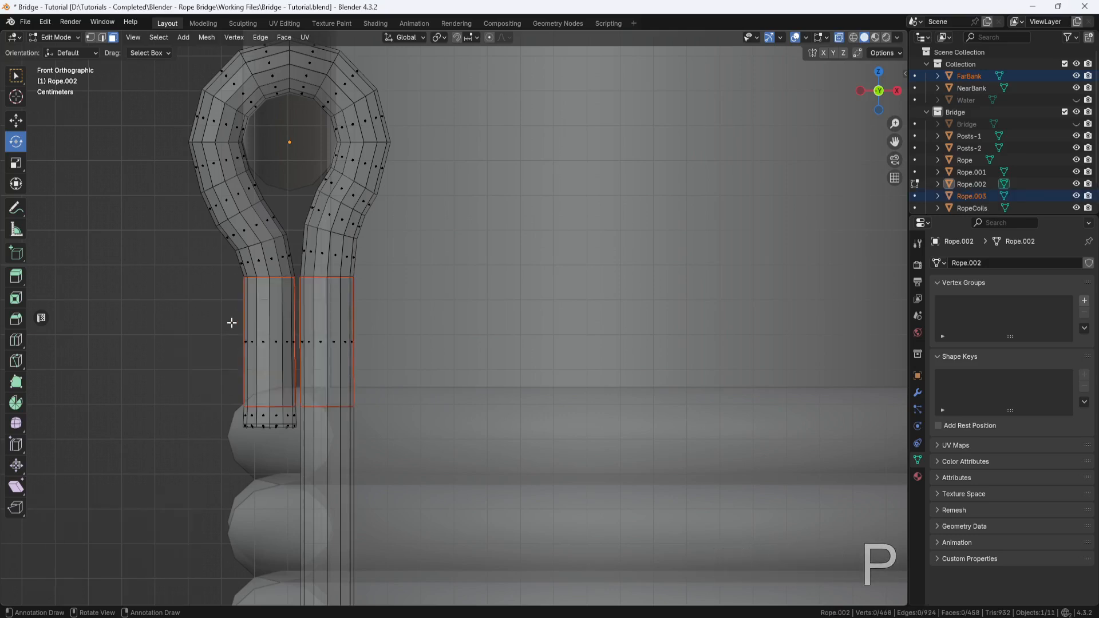
# Leave the rope loop's mesh, select the separated two-tube piece and open it for mesh editing.
pyautogui.click(79, 35)
pyautogui.click(76, 52)
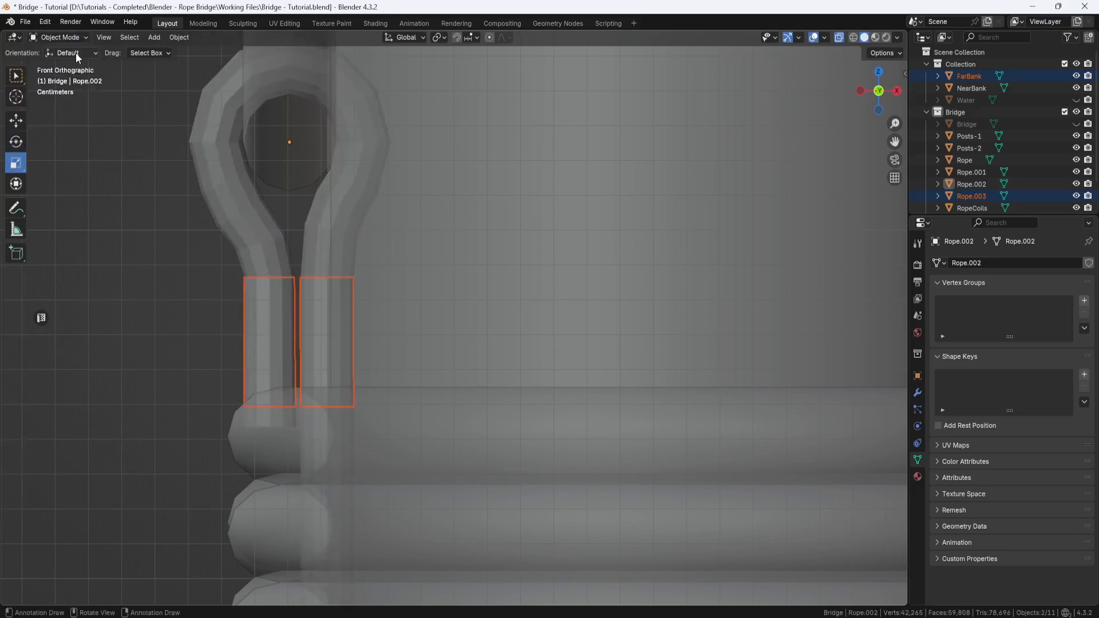
pyautogui.click(262, 307)
pyautogui.click(262, 307)
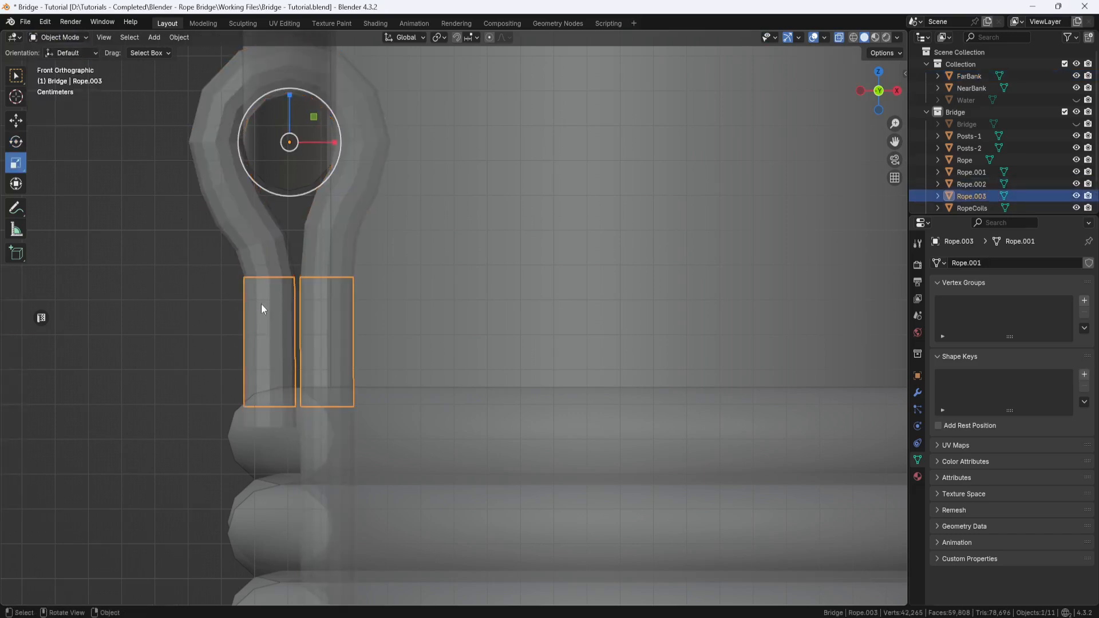
pyautogui.click(87, 39)
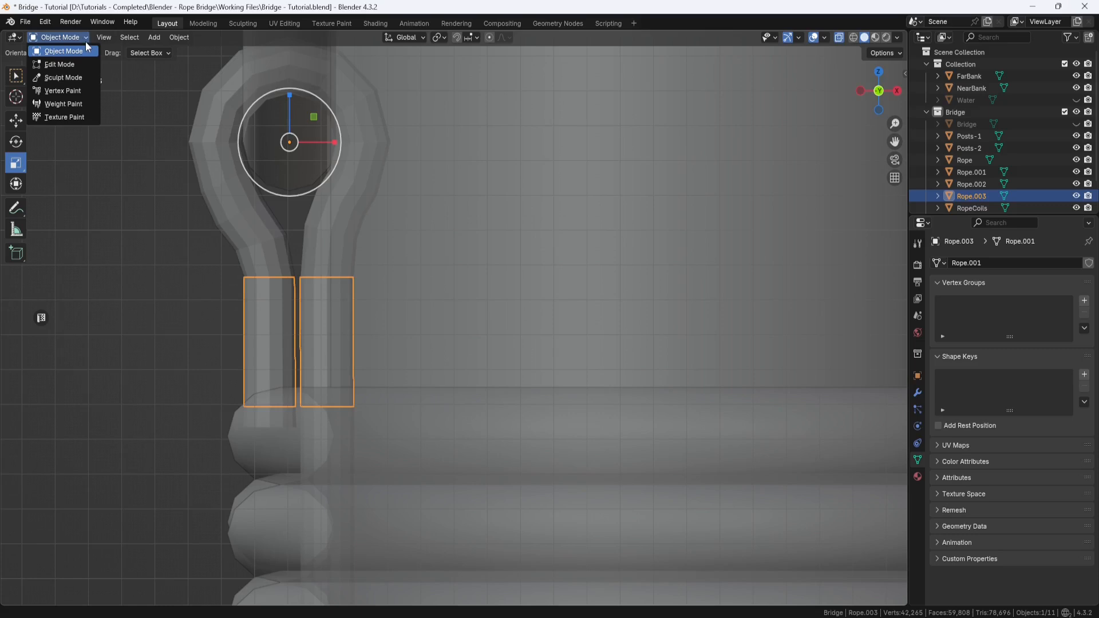
pyautogui.click(76, 63)
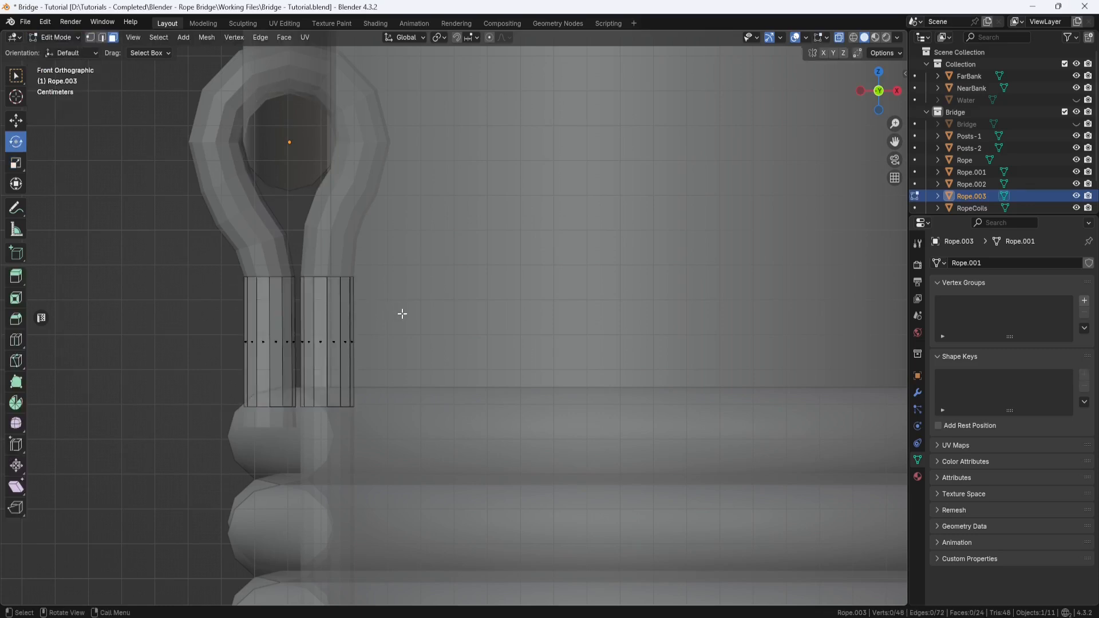
# Extrude all faces of the two short tubes outward along their normals by about 0.00156 m.
pyautogui.moveTo(233, 359); pyautogui.dragTo(215, 362)
pyautogui.moveTo(381, 320); pyautogui.dragTo(453, 338, button='middle')
pyautogui.press('KP_Decimal')
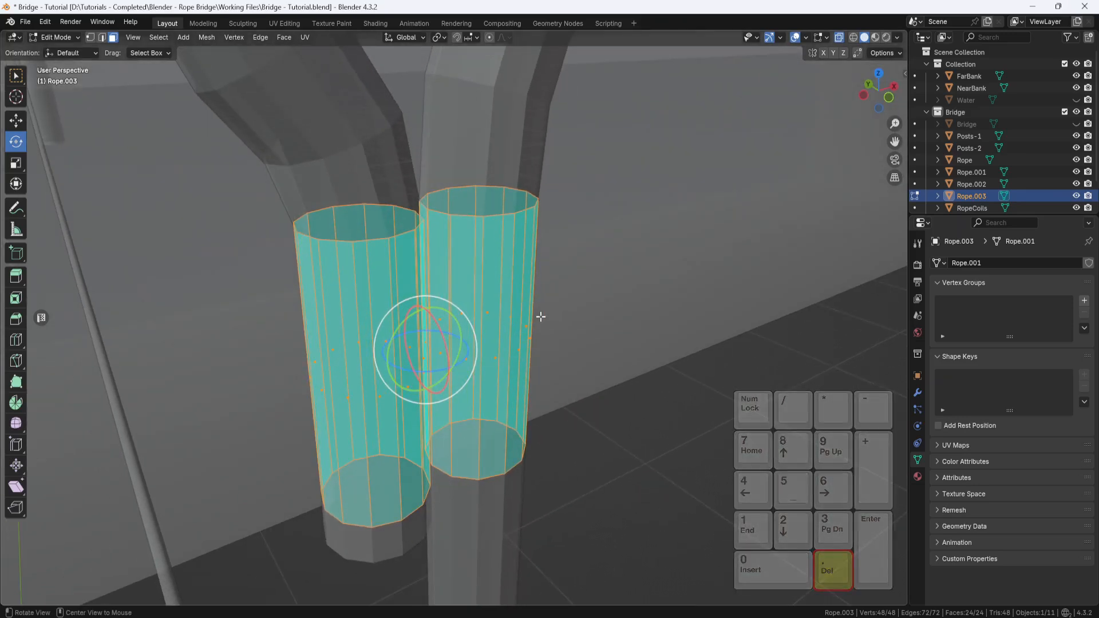
pyautogui.hotkey('alt', 'e')
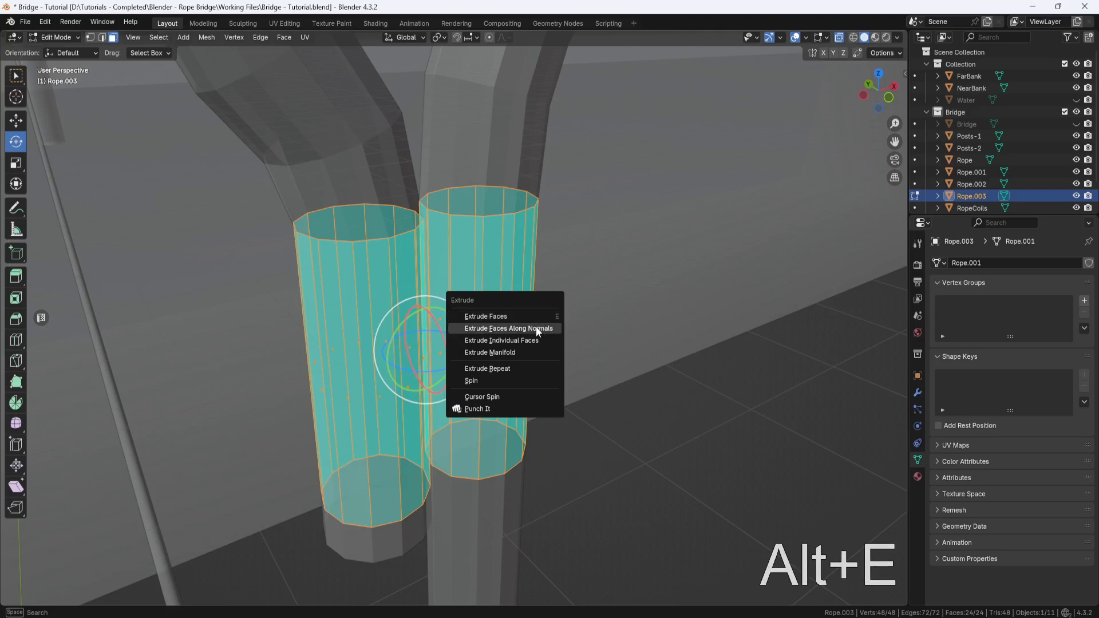
pyautogui.click(536, 328)
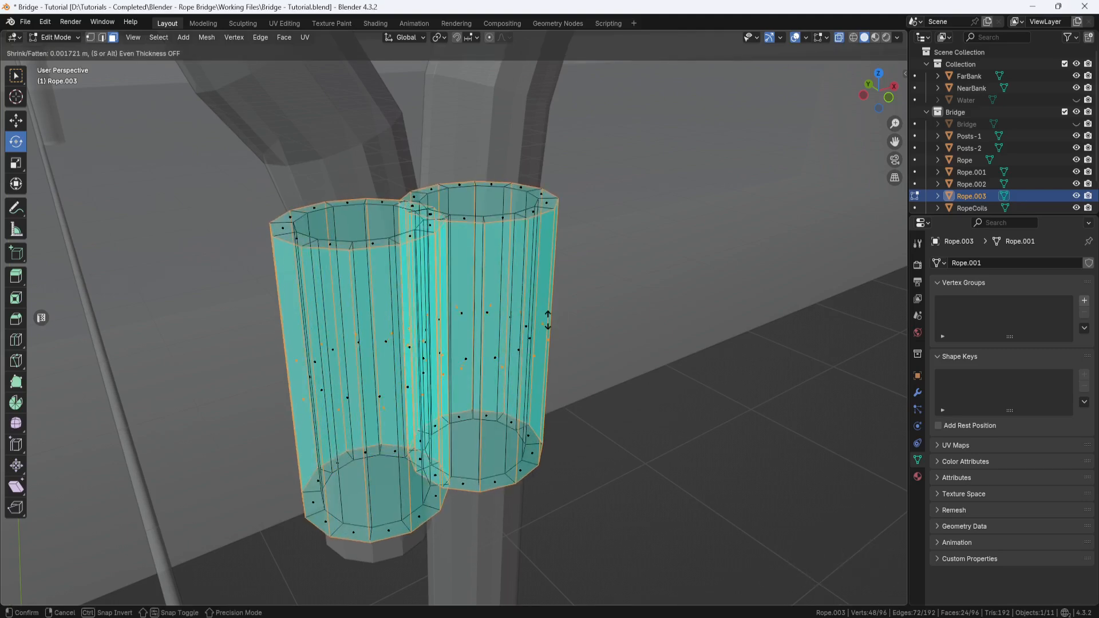
pyautogui.click(548, 321)
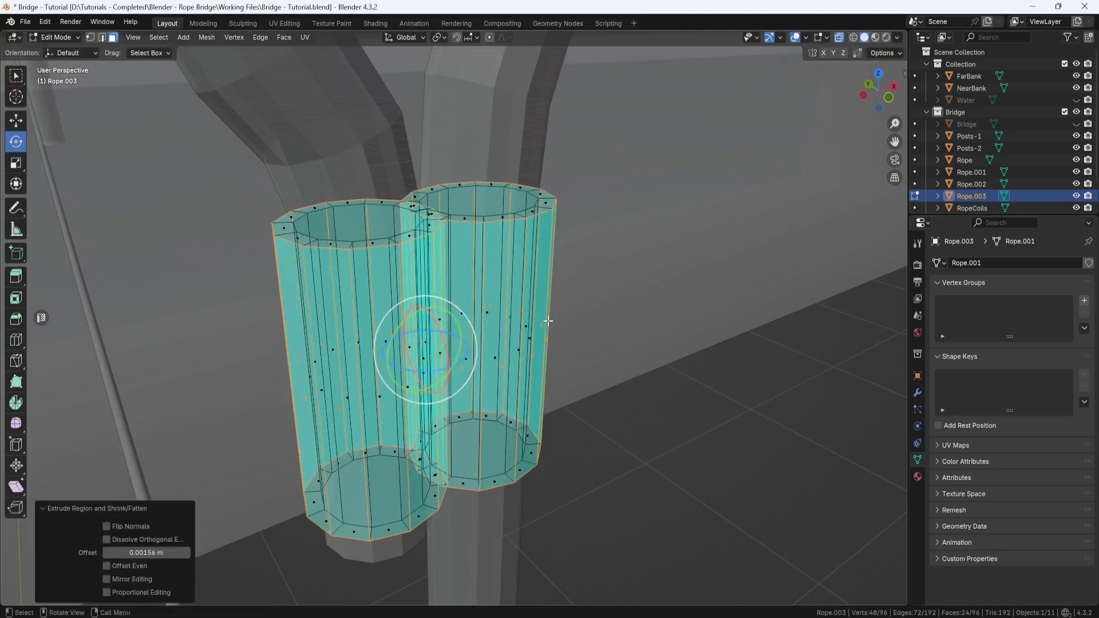
pyautogui.moveTo(548, 321)
pyautogui.mouseDown(button='middle')
pyautogui.moveTo(588, 324)
pyautogui.moveTo(547, 331)
pyautogui.moveTo(551, 324)
pyautogui.mouseUp(button='middle')
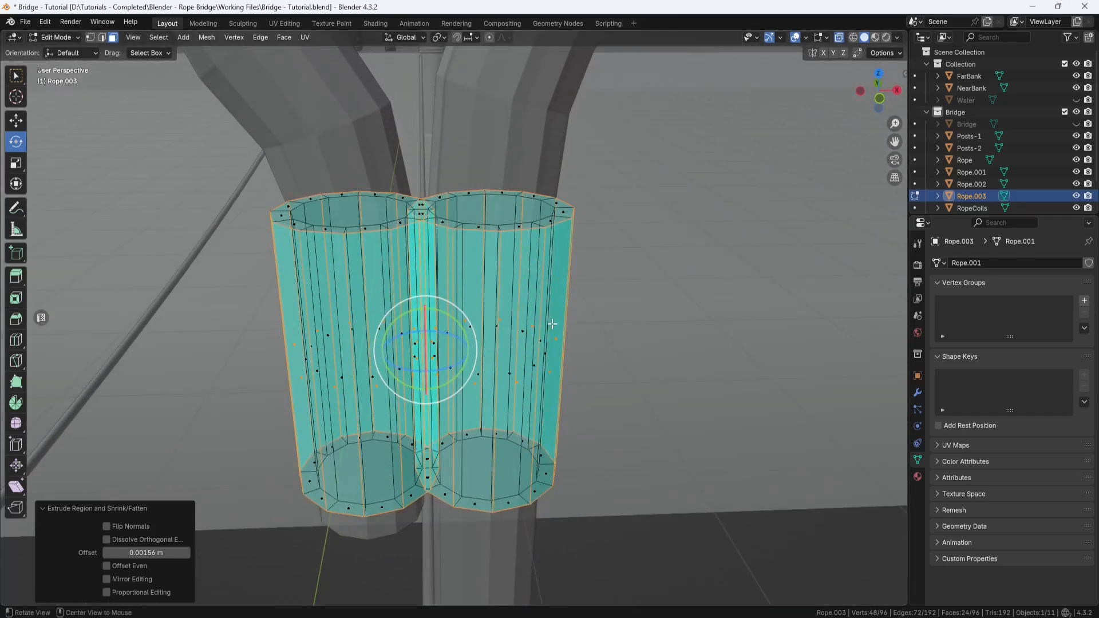
# Hide the original rope object Rope.002 and delete four overlapping faces where the two thickened tubes meet.
pyautogui.hotkey('alt', 'z')
pyautogui.click(1076, 183)
pyautogui.moveTo(550, 235); pyautogui.dragTo(240, 294, button='middle')
pyautogui.hotkey('alt', 'z')
pyautogui.click(439, 337)
pyautogui.keyDown('shift'); pyautogui.click(404, 312); pyautogui.keyUp('shift')
pyautogui.keyDown('shift'); pyautogui.click(394, 331); pyautogui.keyUp('shift')
pyautogui.keyDown('shift'); pyautogui.click(416, 326); pyautogui.keyUp('shift')
pyautogui.moveTo(416, 327); pyautogui.dragTo(370, 399, button='middle')
pyautogui.press('x')
pyautogui.click(382, 390)
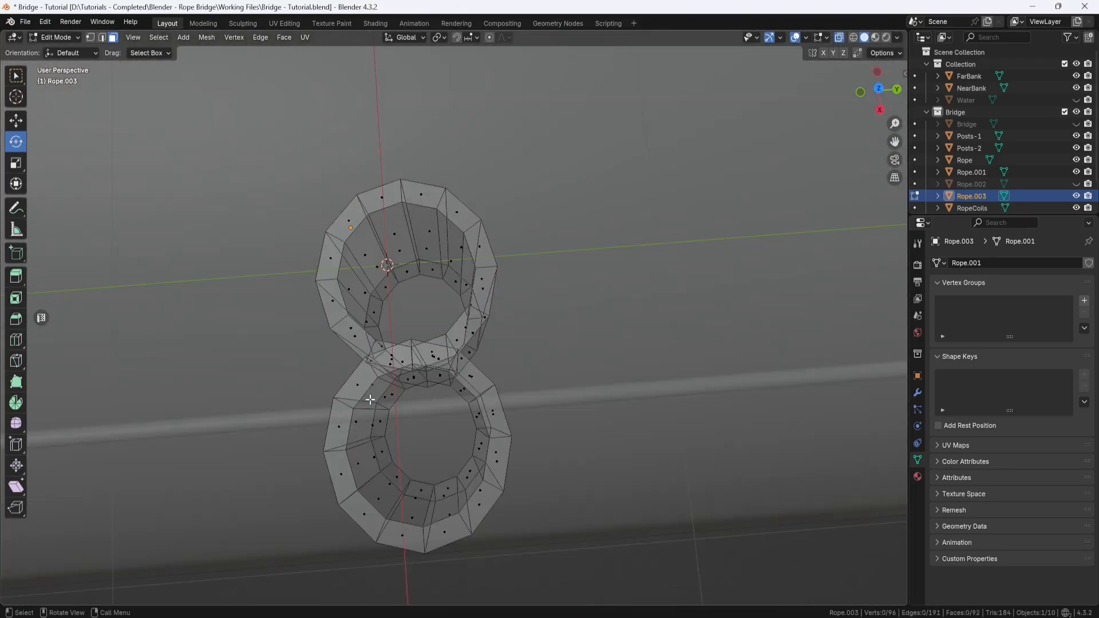
# Delete the overlapping rim faces at both ends of the junction between the two tubes.
pyautogui.moveTo(407, 395); pyautogui.dragTo(436, 372)
pyautogui.moveTo(421, 380); pyautogui.dragTo(431, 366, button='middle')
pyautogui.keyDown('shift'); pyautogui.moveTo(421, 315); pyautogui.dragTo(385, 347); pyautogui.keyUp('shift')
pyautogui.keyDown('shift'); pyautogui.moveTo(433, 400); pyautogui.dragTo(407, 384); pyautogui.keyUp('shift')
pyautogui.keyDown('shift'); pyautogui.moveTo(450, 398); pyautogui.dragTo(432, 379); pyautogui.keyUp('shift')
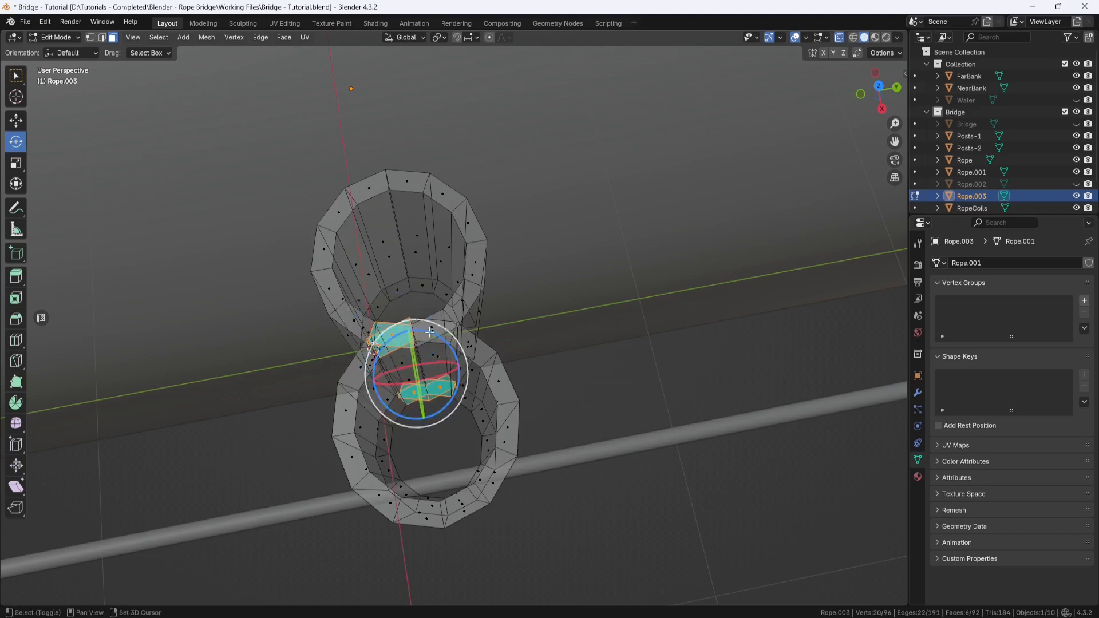
pyautogui.keyDown('shift'); pyautogui.moveTo(439, 321); pyautogui.dragTo(423, 339); pyautogui.keyUp('shift')
pyautogui.press('x')
pyautogui.click(418, 354)
pyautogui.moveTo(434, 338); pyautogui.dragTo(422, 328, button='middle')
# Delete the remaining intersecting faces inside the junction so the two tubes' interiors are open to each other.
pyautogui.moveTo(432, 307); pyautogui.dragTo(416, 369)
pyautogui.press('x')
pyautogui.click(421, 353)
pyautogui.moveTo(432, 350); pyautogui.dragTo(422, 350, button='middle')
pyautogui.moveTo(433, 348); pyautogui.dragTo(403, 306)
pyautogui.press('x')
pyautogui.click(404, 309)
pyautogui.moveTo(409, 322); pyautogui.dragTo(540, 332, button='middle')
# Select the vertical edges along both sides of the tubes' junction and scale them slightly wider along X.
pyautogui.press('2')
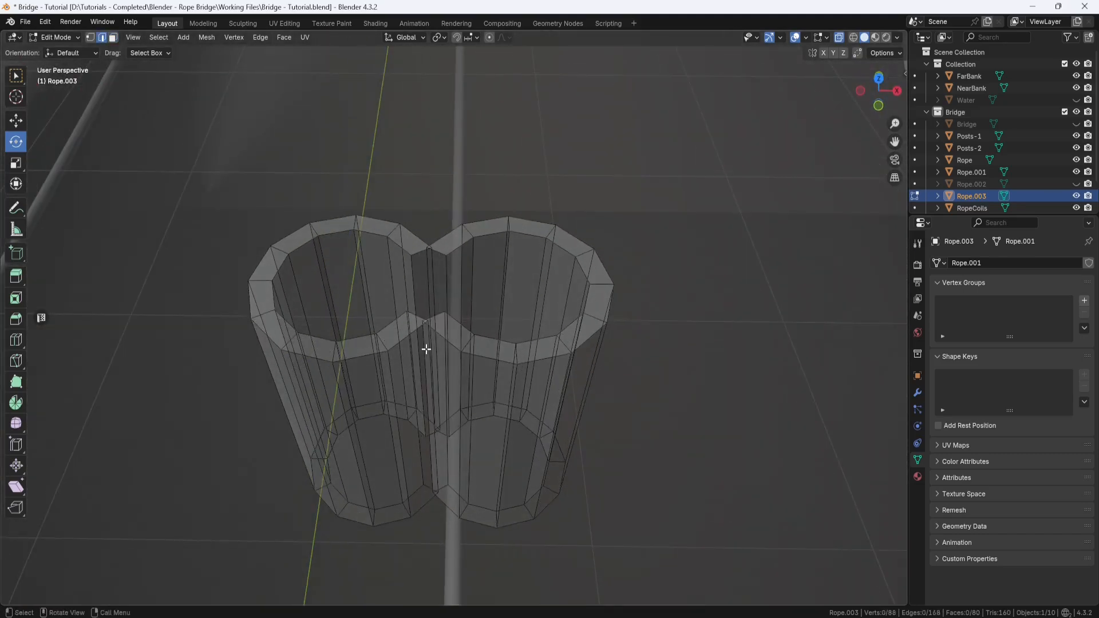
pyautogui.moveTo(423, 350); pyautogui.dragTo(434, 364)
pyautogui.moveTo(430, 275); pyautogui.dragTo(431, 284, button='middle')
pyautogui.keyDown('shift'); pyautogui.moveTo(428, 282); pyautogui.dragTo(436, 290); pyautogui.keyUp('shift')
pyautogui.keyDown('shift'); pyautogui.click(448, 286); pyautogui.keyUp('shift')
pyautogui.keyDown('shift'); pyautogui.click(414, 290); pyautogui.keyUp('shift')
pyautogui.moveTo(428, 321); pyautogui.dragTo(441, 398, button='middle')
pyautogui.keyDown('shift'); pyautogui.click(451, 432); pyautogui.keyUp('shift')
pyautogui.keyDown('shift'); pyautogui.moveTo(411, 443); pyautogui.dragTo(422, 452); pyautogui.keyUp('shift')
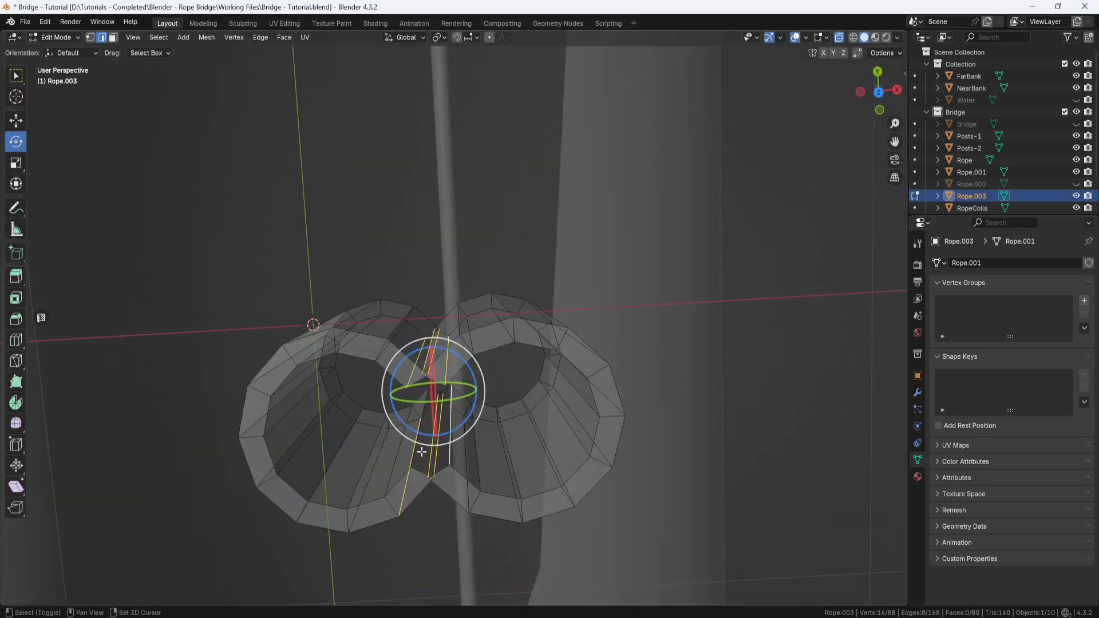
pyautogui.moveTo(422, 452); pyautogui.dragTo(401, 397, button='middle')
pyautogui.click(10, 161)
pyautogui.hotkey('alt', 'z')
pyautogui.moveTo(432, 303); pyautogui.dragTo(452, 282, button='middle')
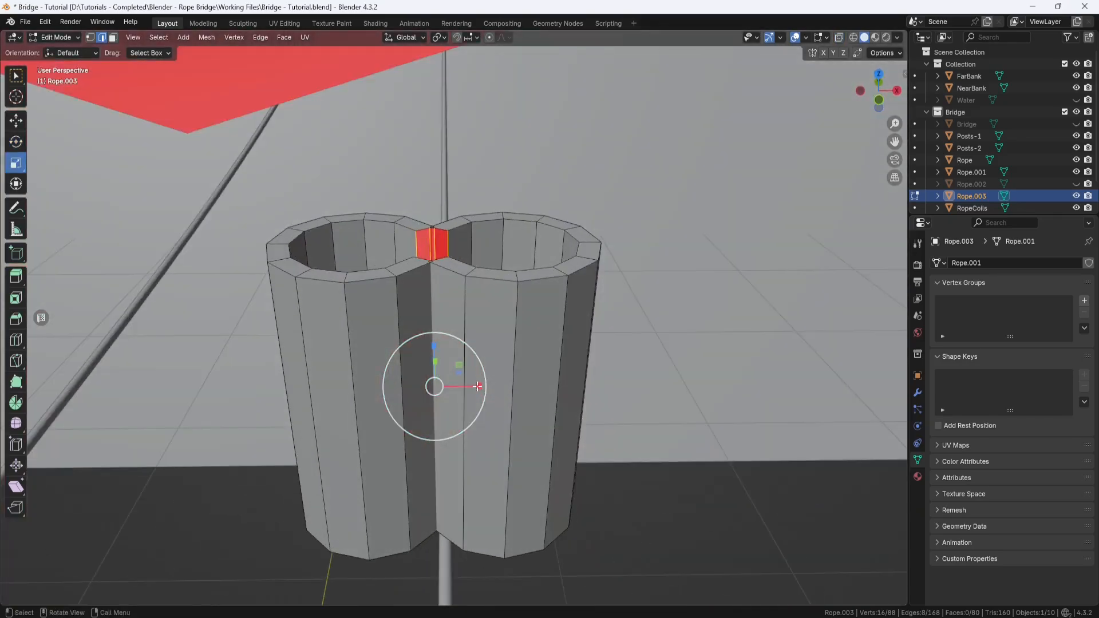
pyautogui.moveTo(477, 386); pyautogui.dragTo(481, 386)
# Scale the junction's selected vertical geometry further apart along X to keep the two tubes' edges separated.
pyautogui.moveTo(480, 386); pyautogui.dragTo(429, 426, button='middle')
pyautogui.moveTo(474, 410); pyautogui.dragTo(476, 410)
pyautogui.moveTo(477, 410); pyautogui.dragTo(521, 303, button='middle')
pyautogui.hotkey('alt', 'z')
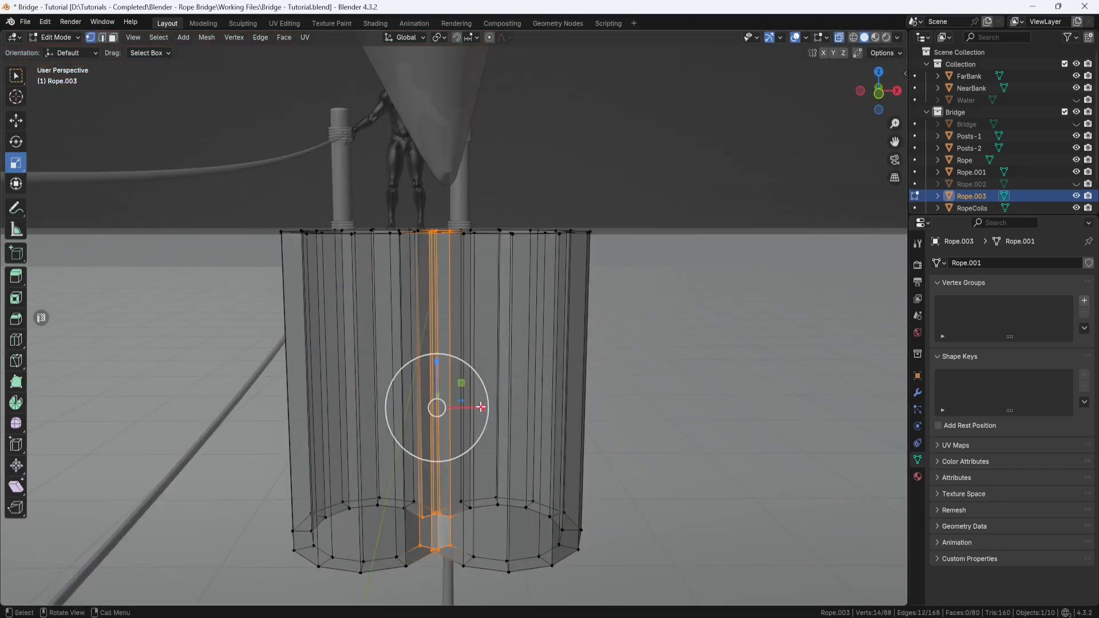
pyautogui.moveTo(480, 407); pyautogui.dragTo(484, 406)
# Move the open border edge loop of one tube at the junction about -0.000529 m along X.
pyautogui.moveTo(481, 367); pyautogui.dragTo(478, 405, button='middle')
pyautogui.scroll(1, 478, 401)
pyautogui.click(103, 38)
pyautogui.keyDown('alt'); pyautogui.click(440, 223); pyautogui.keyUp('alt')
pyautogui.click(16, 121)
pyautogui.moveTo(490, 373); pyautogui.dragTo(486, 373)
pyautogui.moveTo(487, 373); pyautogui.dragTo(356, 208, button='middle')
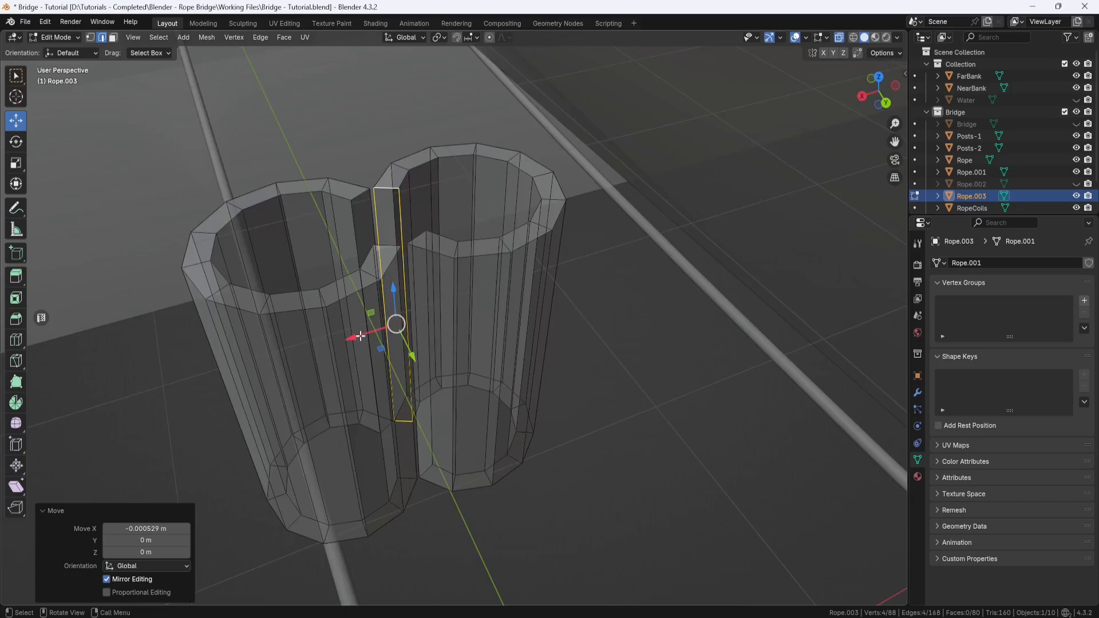
# Bridge the facing outer vertical edges of the two tubes on both sides of the junction.
pyautogui.hotkey('alt', 'z')
pyautogui.moveTo(359, 336); pyautogui.dragTo(542, 375, button='middle')
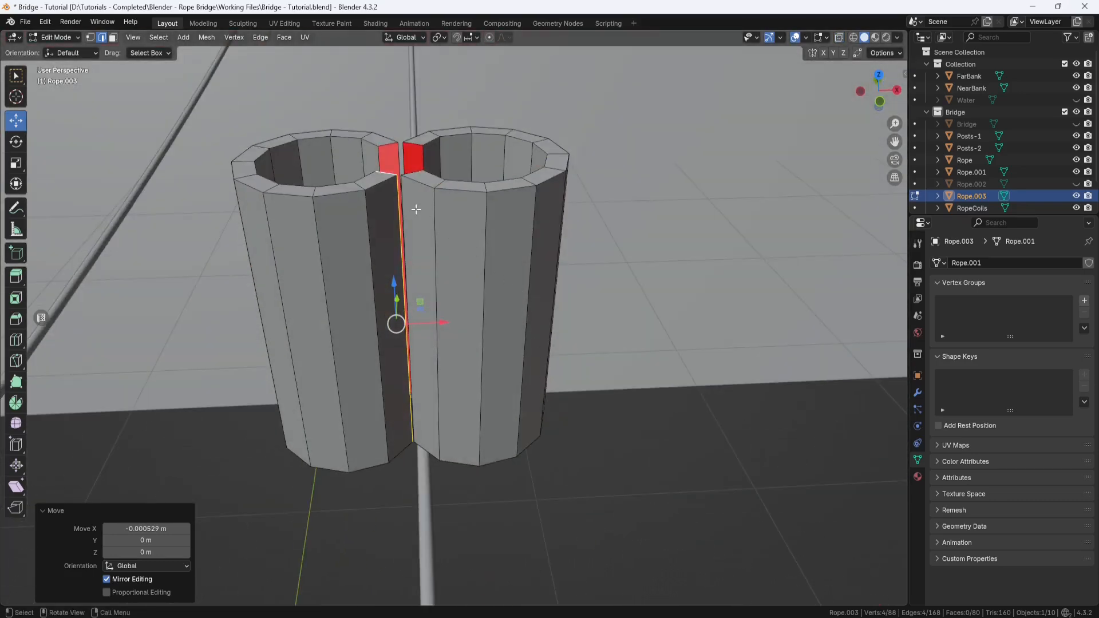
pyautogui.click(398, 203)
pyautogui.moveTo(397, 203); pyautogui.dragTo(433, 237, button='middle')
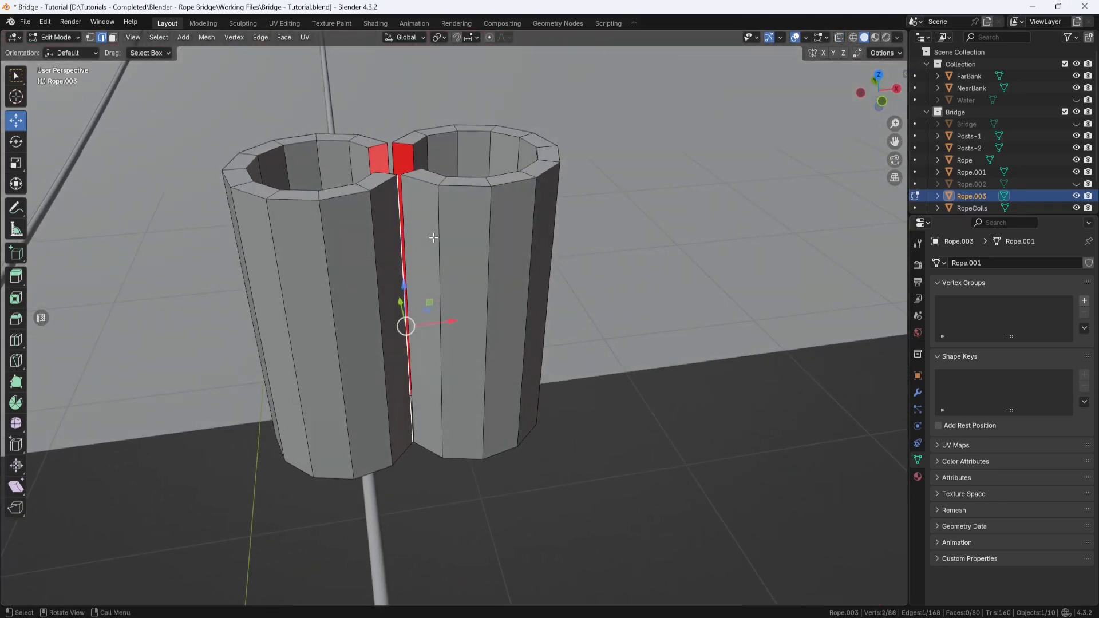
pyautogui.click(261, 37)
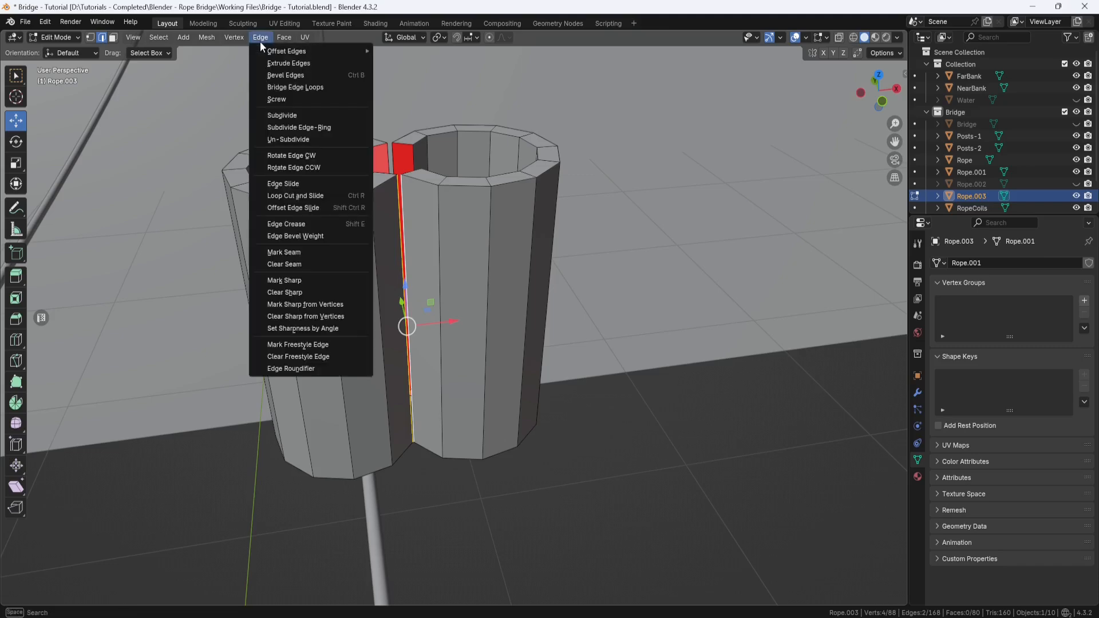
pyautogui.click(275, 87)
pyautogui.moveTo(400, 172); pyautogui.dragTo(497, 182, button='middle')
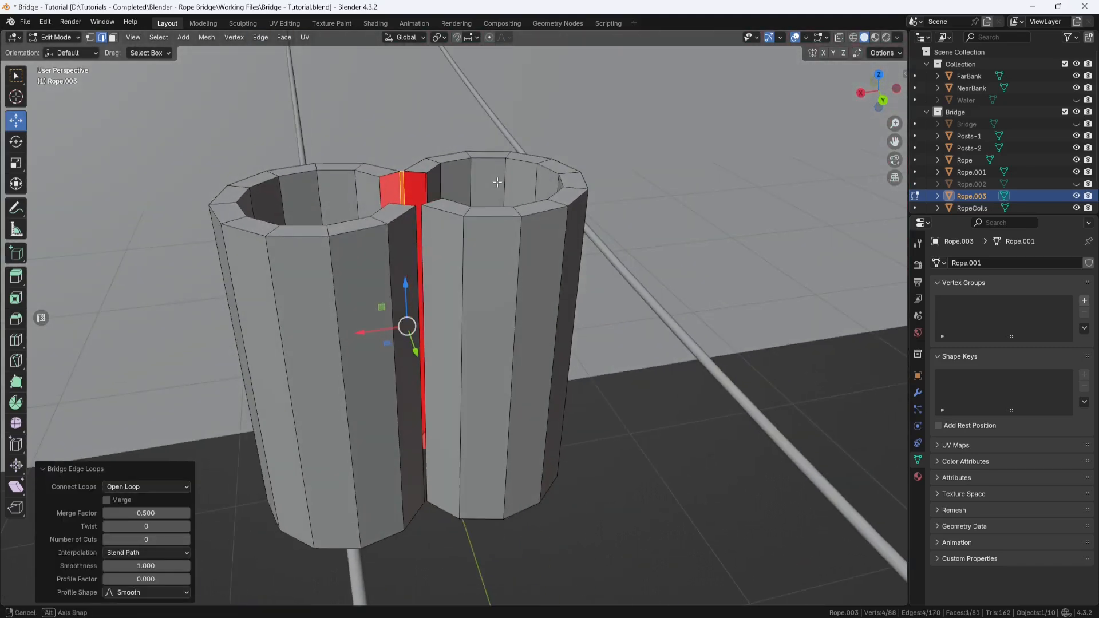
pyautogui.click(421, 225)
pyautogui.click(260, 37)
pyautogui.click(274, 87)
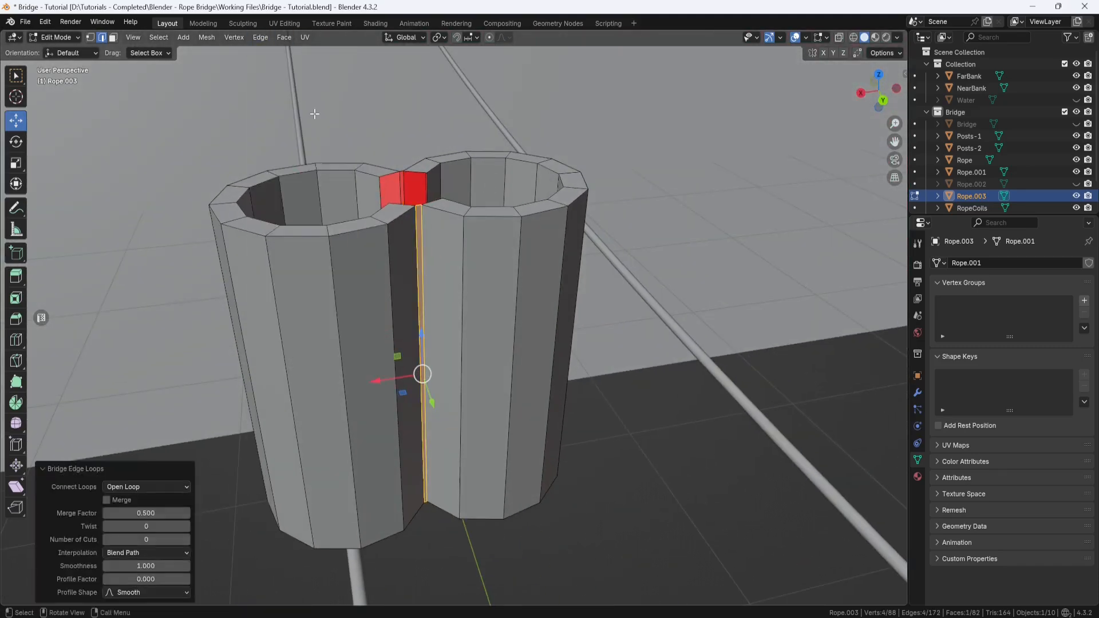
# Scale the four inner vertical edges at the junction to 0.751 along Y and draw them closer together along X.
pyautogui.moveTo(312, 111); pyautogui.dragTo(406, 253, button='middle')
pyautogui.click(406, 253)
pyautogui.keyDown('shift'); pyautogui.click(406, 254); pyautogui.keyUp('shift')
pyautogui.keyDown('shift'); pyautogui.click(421, 272); pyautogui.keyUp('shift')
pyautogui.moveTo(406, 292); pyautogui.dragTo(332, 338, button='middle')
pyautogui.keyDown('shift'); pyautogui.click(329, 309); pyautogui.keyUp('shift')
pyautogui.moveTo(430, 351); pyautogui.dragTo(419, 351)
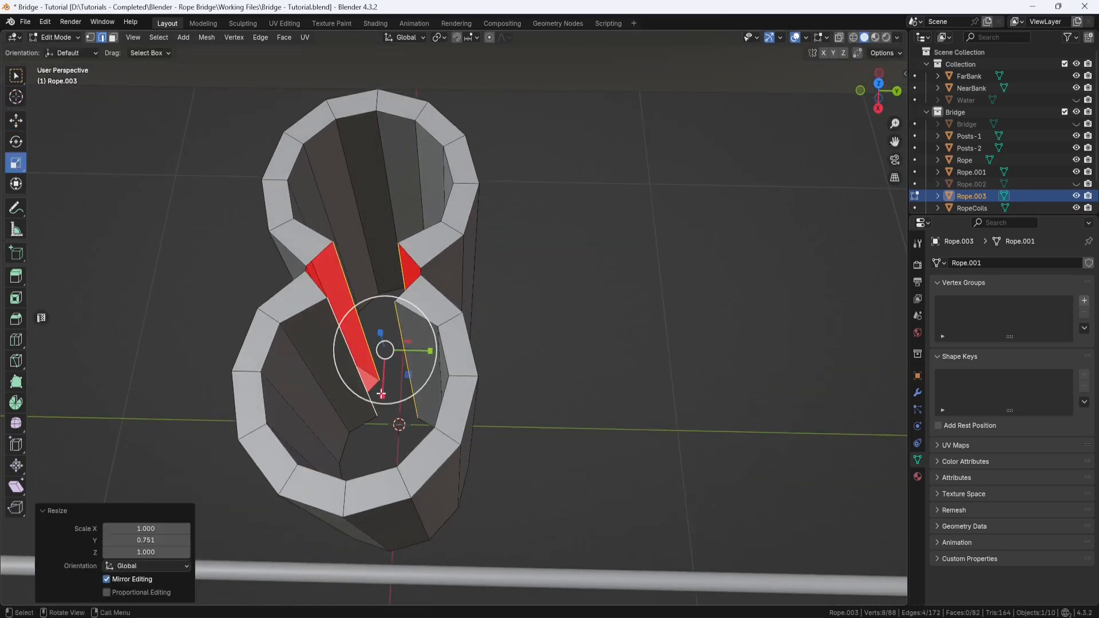
pyautogui.moveTo(381, 394); pyautogui.dragTo(378, 378)
pyautogui.moveTo(366, 380); pyautogui.dragTo(337, 344, button='middle')
# Bridge the facing inner vertical edges of the two tubes on both sides of the junction.
pyautogui.click(337, 314)
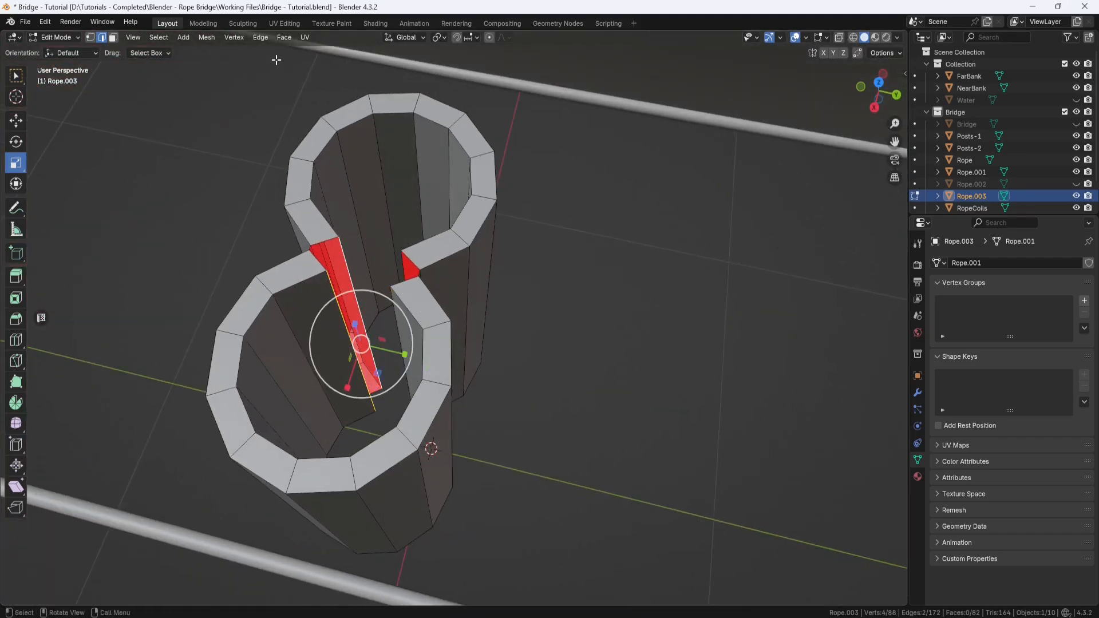
pyautogui.click(262, 37)
pyautogui.click(279, 91)
pyautogui.moveTo(320, 240); pyautogui.dragTo(404, 272, button='middle')
pyautogui.moveTo(381, 237); pyautogui.dragTo(381, 232, button='middle')
pyautogui.click(382, 233)
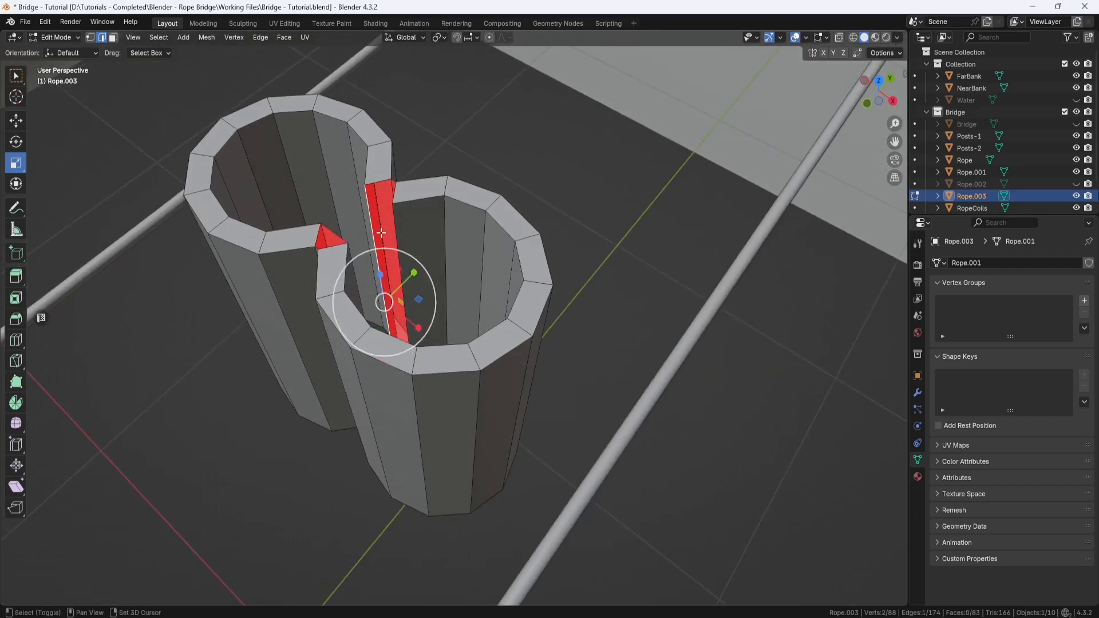
pyautogui.click(260, 37)
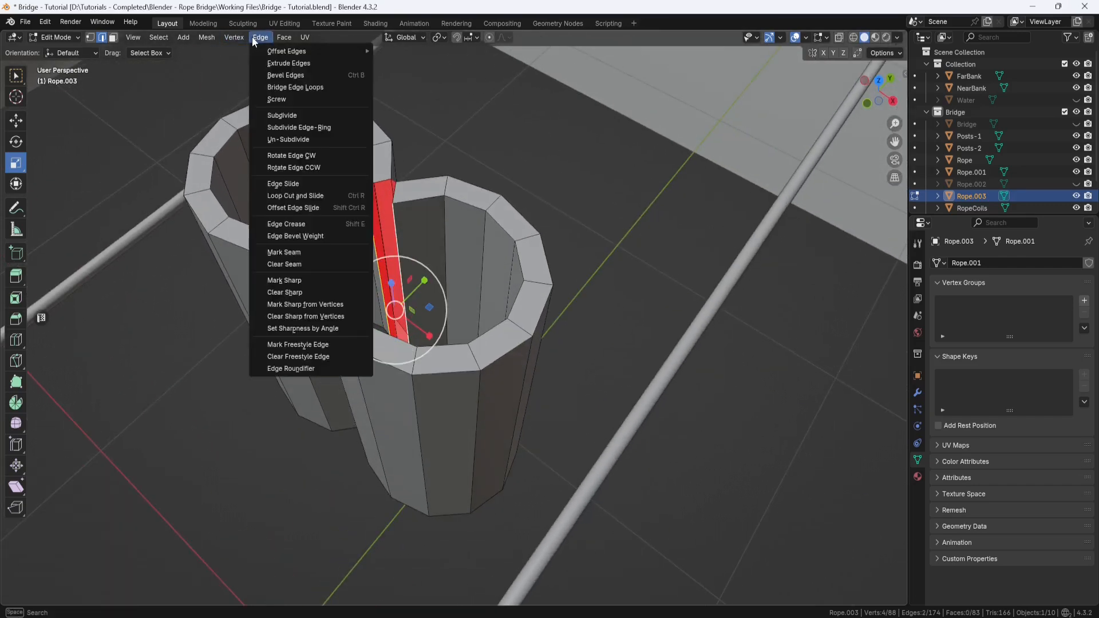
pyautogui.click(277, 87)
pyautogui.moveTo(353, 197); pyautogui.dragTo(360, 204, button='middle')
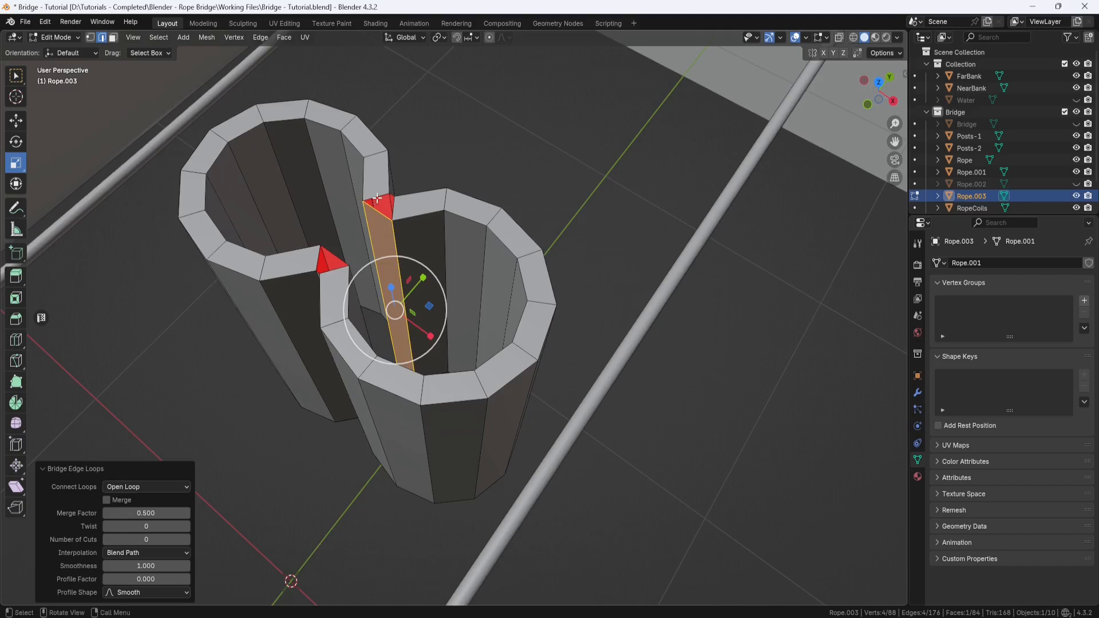
# Fill the small rim gaps at both ends of the junction with faces.
pyautogui.click(377, 199)
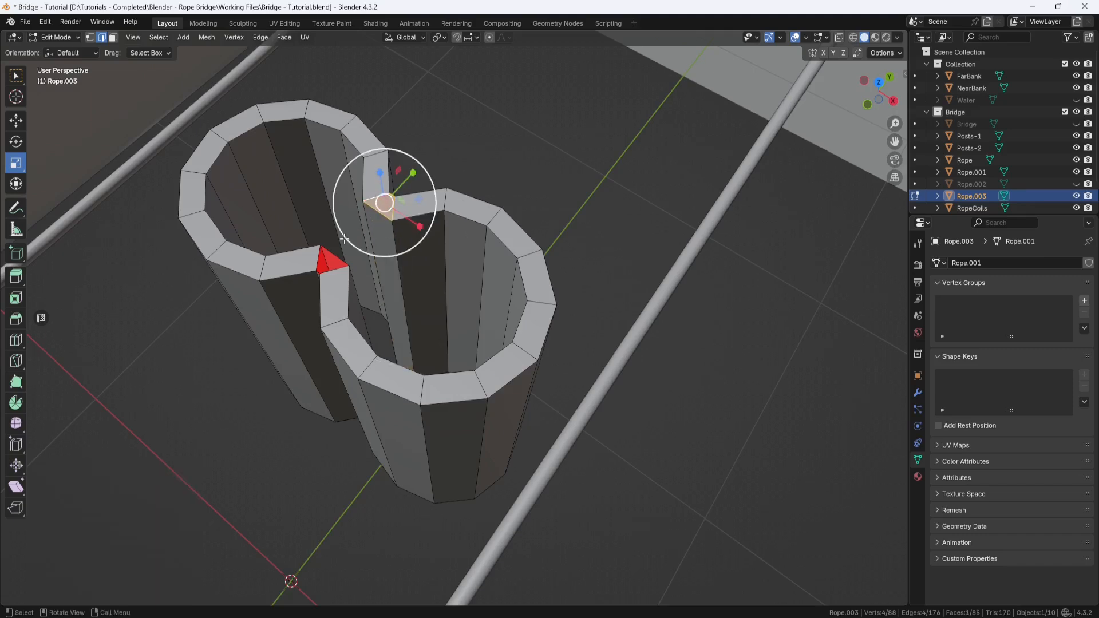
pyautogui.press('f')
pyautogui.moveTo(335, 256); pyautogui.dragTo(293, 369, button='middle')
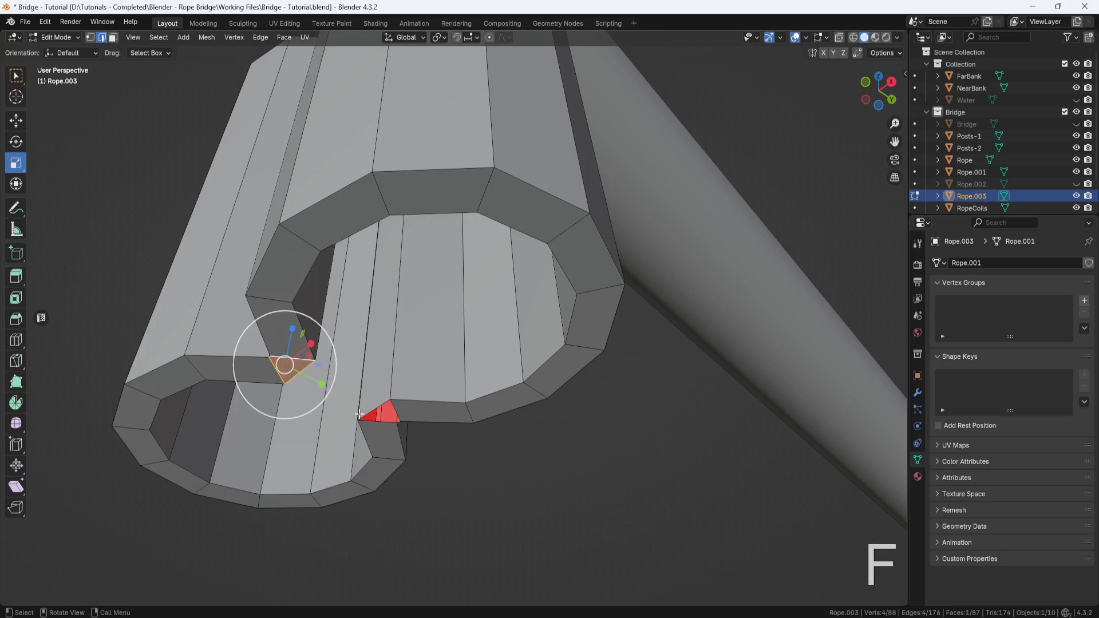
pyautogui.moveTo(466, 447); pyautogui.dragTo(536, 437, button='middle')
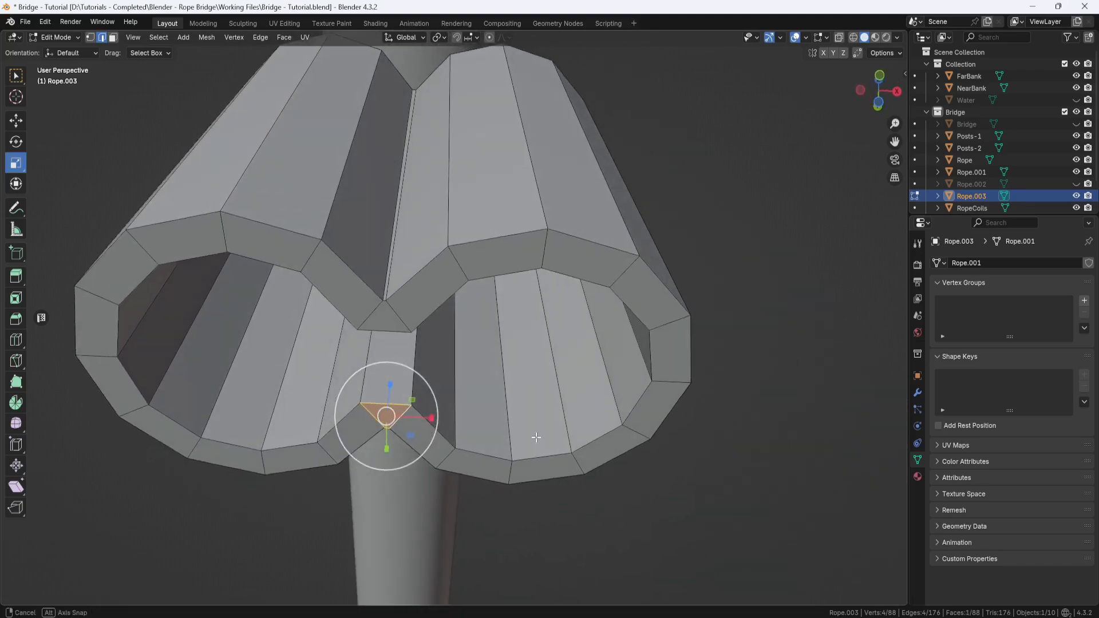
# Widen the bridged outer strips at the junction by scaling their vertical edges to 1.428 along X.
pyautogui.keyDown('shift'); pyautogui.click(391, 246); pyautogui.keyUp('shift')
pyautogui.moveTo(458, 458); pyautogui.dragTo(458, 372, button='middle')
pyautogui.press('s')
pyautogui.press('x')
pyautogui.click(444, 224)
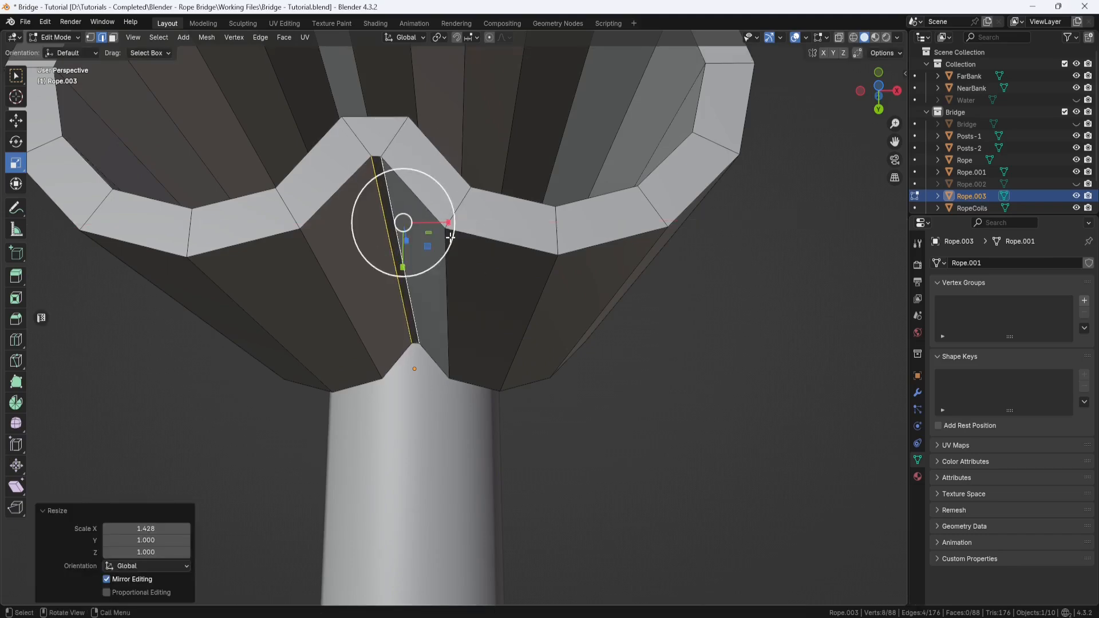
# Add a centred edge loop around the sleeve's top rim and raise it slightly to round the rim.
pyautogui.moveTo(443, 223); pyautogui.dragTo(36, 340, button='middle')
pyautogui.click(431, 204)
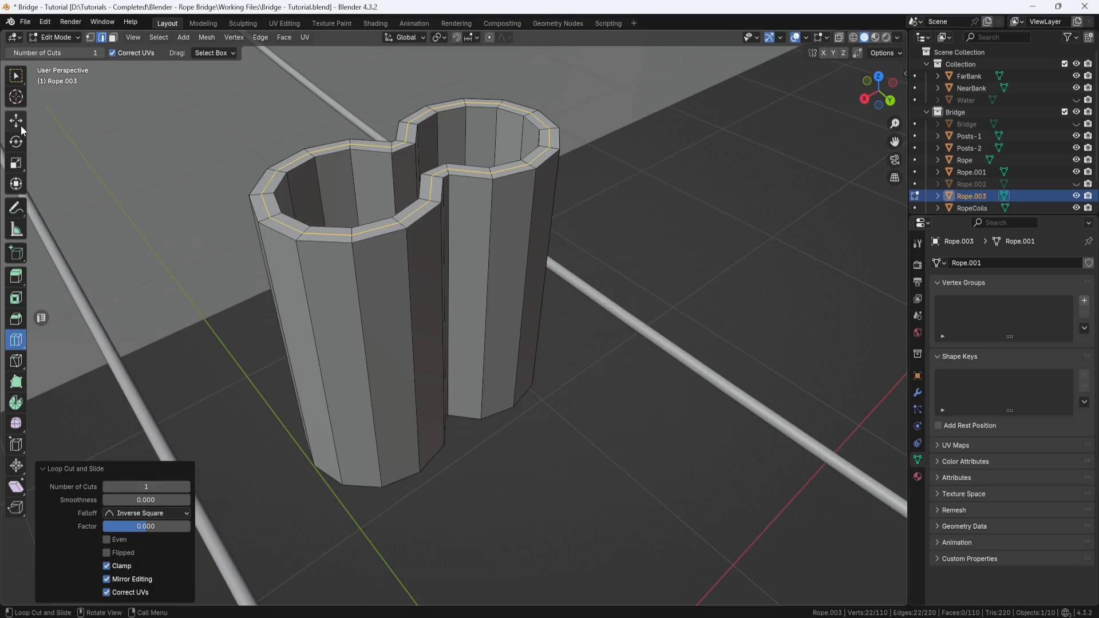
pyautogui.moveTo(410, 118); pyautogui.dragTo(413, 108)
# Add a centred edge loop around the sleeve's bottom rim and lower it about 0.0008 m along Z.
pyautogui.moveTo(529, 366); pyautogui.dragTo(542, 251, button='middle')
pyautogui.click(170, 254)
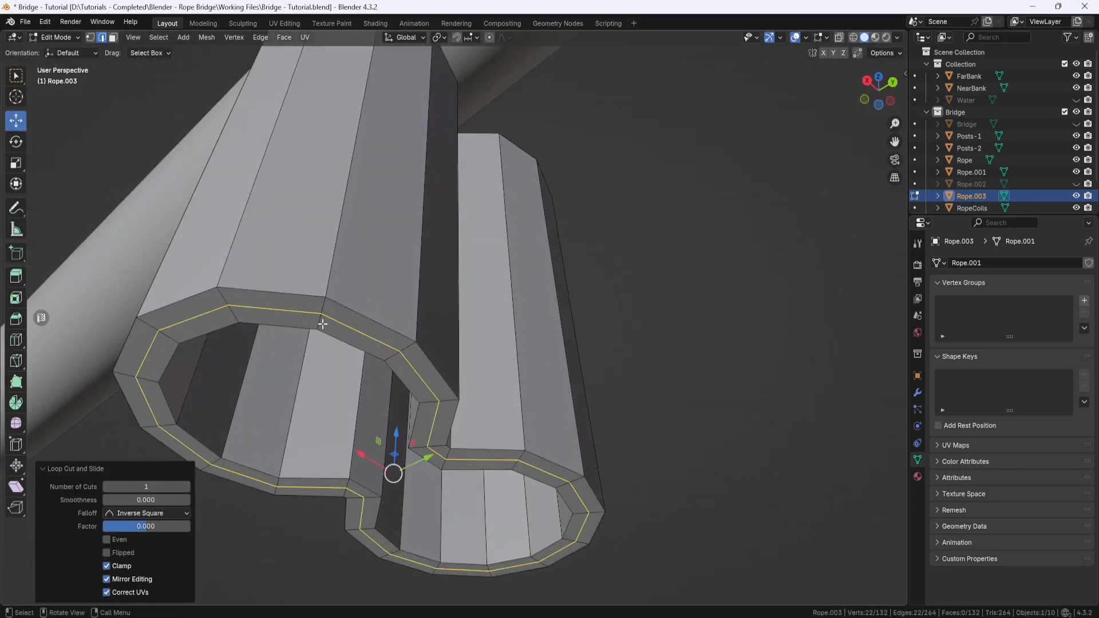
pyautogui.moveTo(322, 323); pyautogui.dragTo(392, 444, button='middle')
pyautogui.moveTo(394, 441); pyautogui.dragTo(392, 440)
pyautogui.moveTo(393, 440); pyautogui.dragTo(384, 392, button='middle')
pyautogui.scroll(-4, 383, 392)
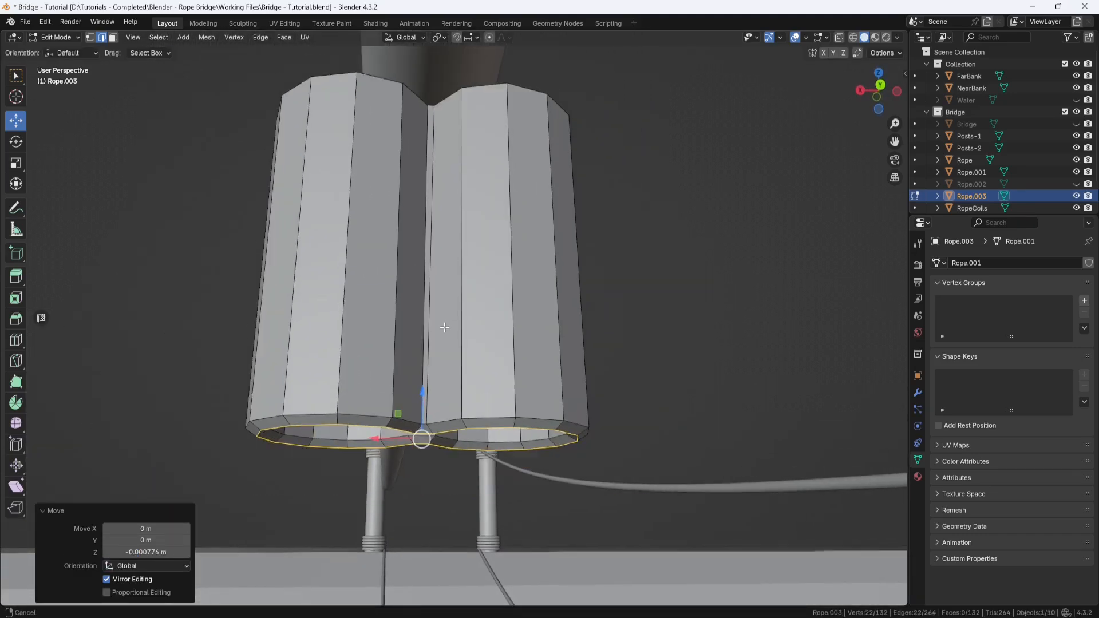
# Add four horizontal edge loops around the sleeve's outer wall, two near the bottom end and two near the top end.
pyautogui.moveTo(366, 259); pyautogui.dragTo(353, 431)
pyautogui.moveTo(358, 267); pyautogui.dragTo(359, 271)
pyautogui.moveTo(362, 232); pyautogui.dragTo(371, 98)
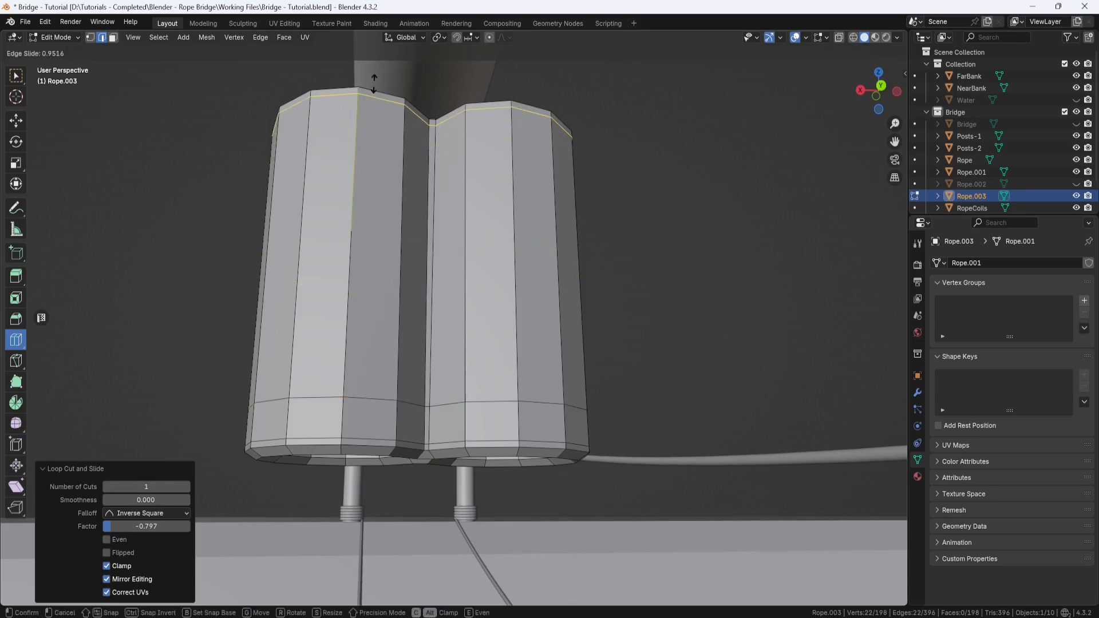
pyautogui.moveTo(357, 232); pyautogui.dragTo(355, 116)
pyautogui.moveTo(415, 177); pyautogui.dragTo(480, 271, button='middle')
# Add an edge loop close to each end of the sleeve's inner wall, one at the top and one at the bottom.
pyautogui.moveTo(405, 198); pyautogui.dragTo(397, 87)
pyautogui.moveTo(397, 87); pyautogui.dragTo(336, 343, button='middle')
pyautogui.moveTo(336, 344); pyautogui.dragTo(310, 481)
pyautogui.moveTo(311, 481); pyautogui.dragTo(387, 353, button='middle')
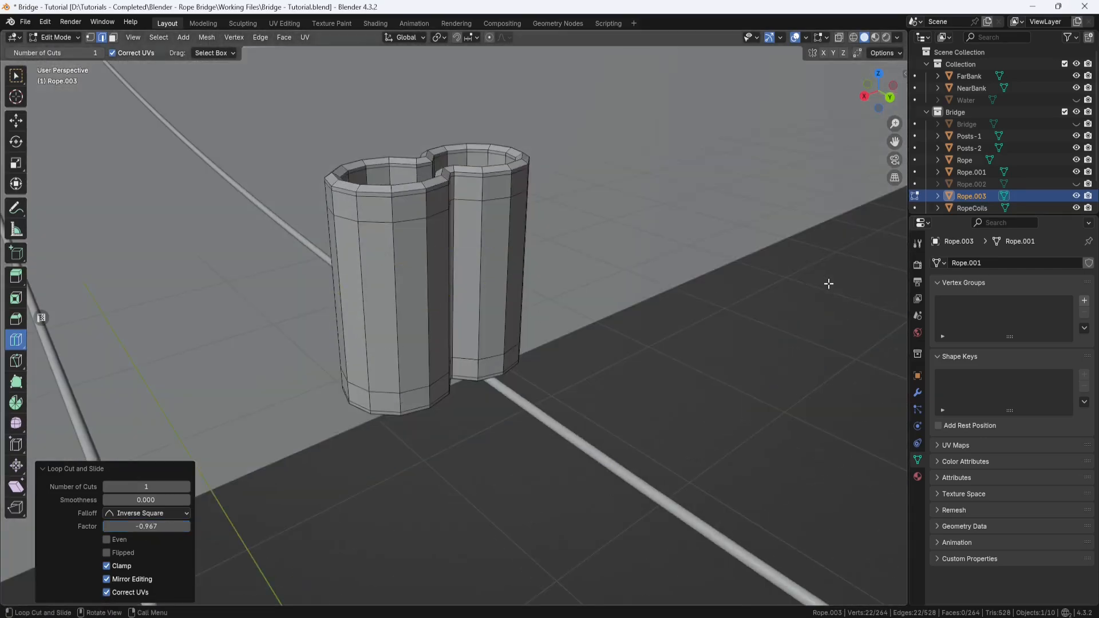
# Unhide the vertical rope so it shows together with the sleeve.
pyautogui.click(1077, 185)
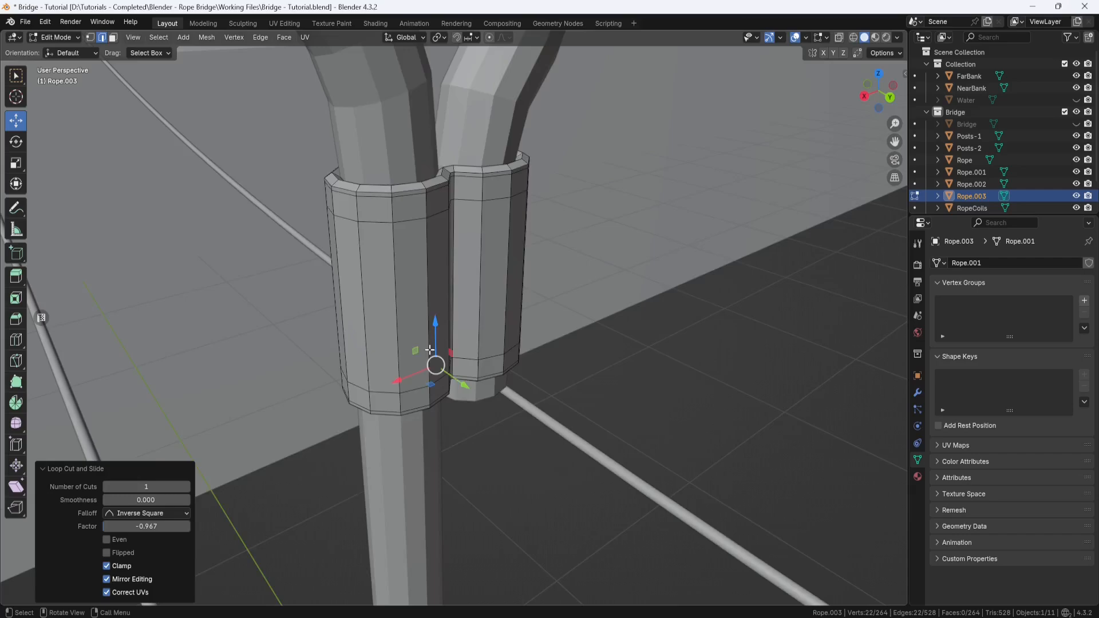
pyautogui.moveTo(430, 350); pyautogui.dragTo(395, 327, button='middle')
pyautogui.scroll(-12, 401, 337)
pyautogui.press('KP_Decimal')
pyautogui.scroll(-4, 430, 368)
pyautogui.moveTo(429, 368); pyautogui.dragTo(471, 338, button='middle')
pyautogui.scroll(-6, 418, 346)
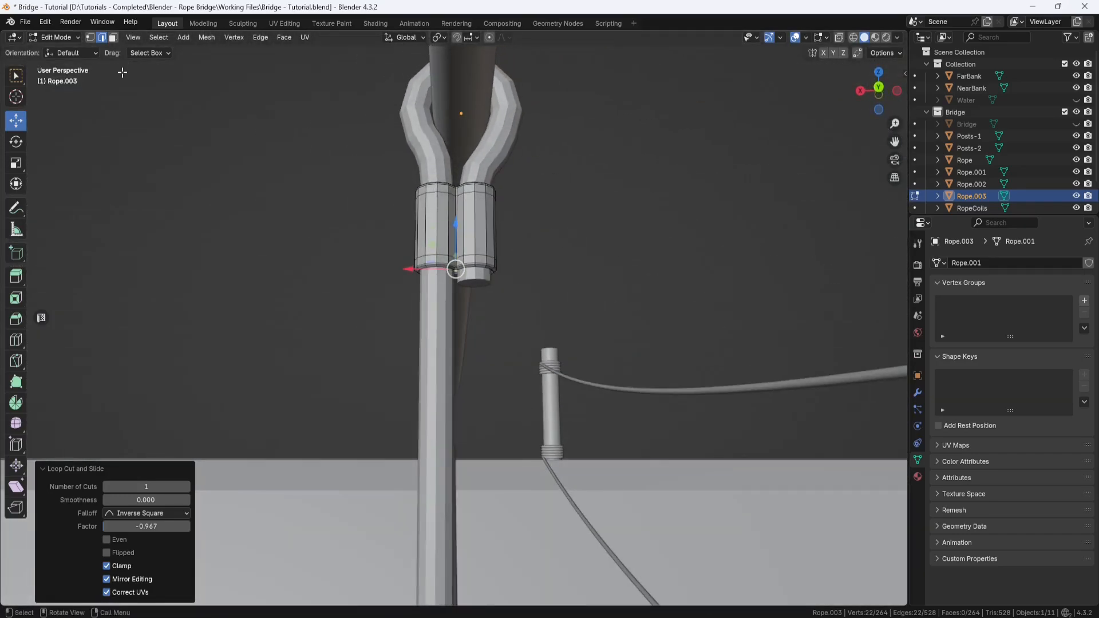
# Move the vertical rope's vertices at and just below the sleeve's lower end down about 0.0082 m along Z.
pyautogui.press('Tab')
pyautogui.click(92, 39)
pyautogui.click(73, 65)
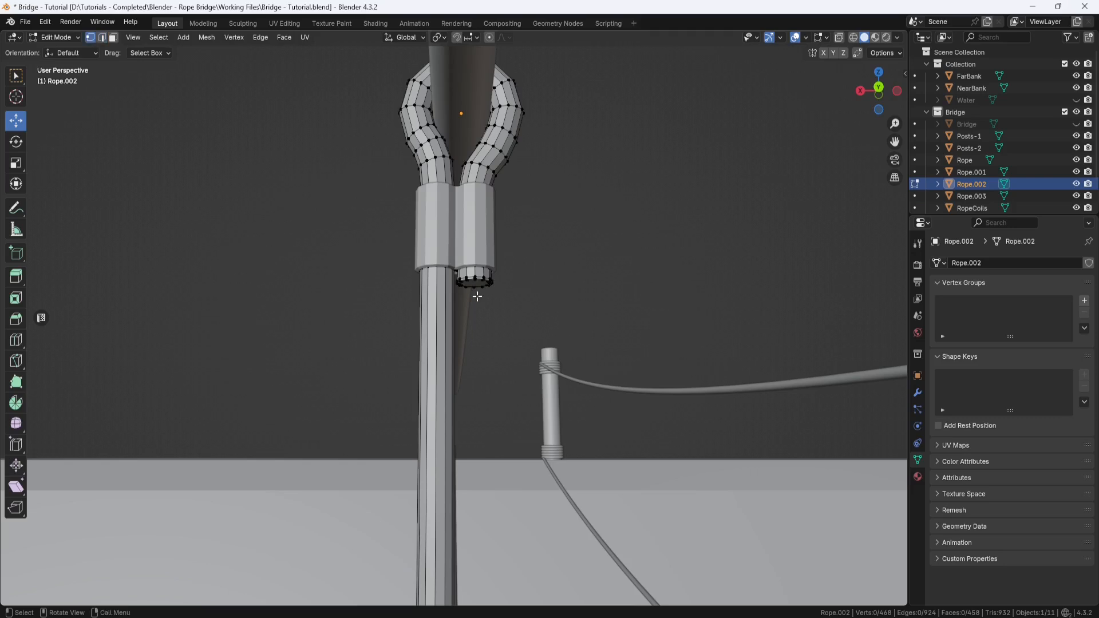
pyautogui.hotkey('alt', 'z')
pyautogui.moveTo(530, 248); pyautogui.dragTo(417, 296)
pyautogui.moveTo(466, 234); pyautogui.dragTo(467, 252)
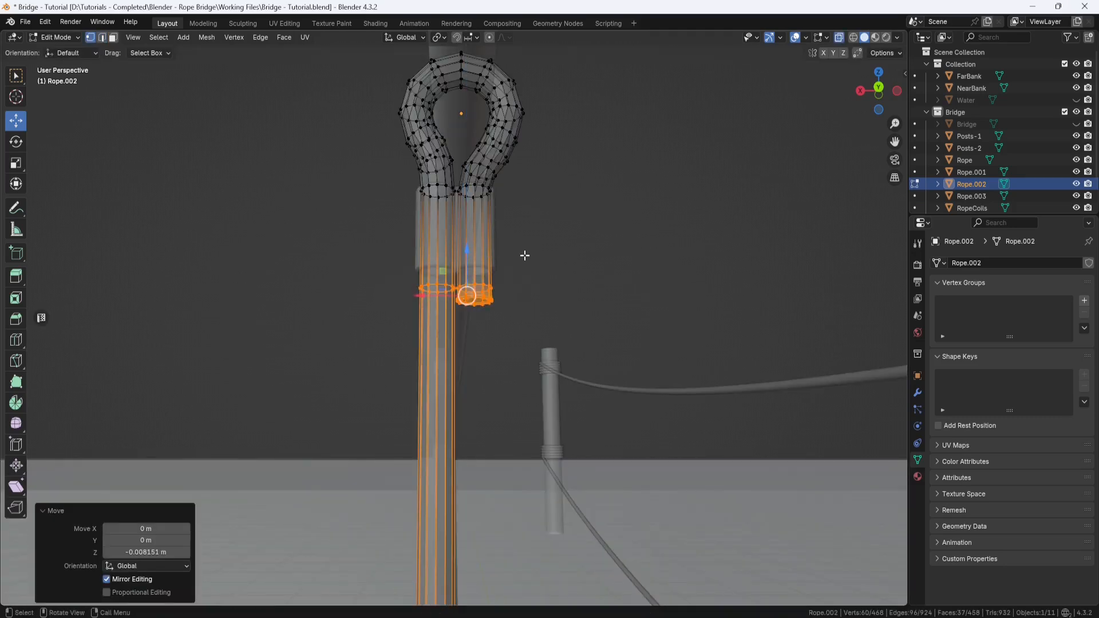
pyautogui.hotkey('alt', 'z')
# Lengthen the sleeve by moving its lower end's vertices down about 0.0077 m along Z.
pyautogui.click(77, 37)
pyautogui.click(57, 51)
pyautogui.click(59, 64)
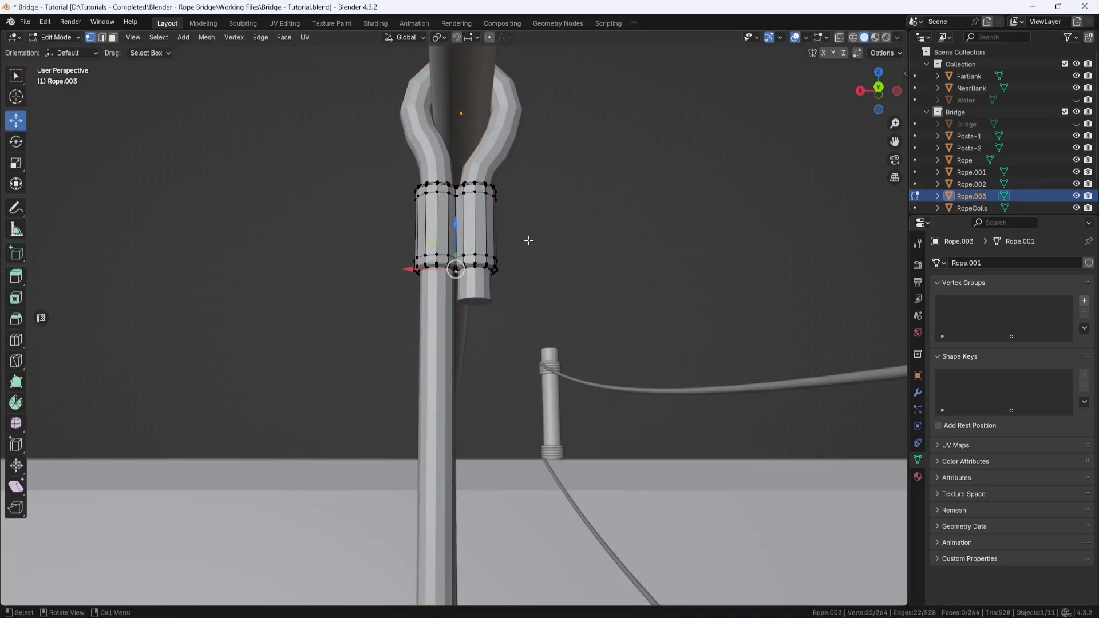
pyautogui.hotkey('alt', 'z')
pyautogui.moveTo(527, 241); pyautogui.dragTo(418, 293)
pyautogui.moveTo(455, 234); pyautogui.dragTo(455, 245)
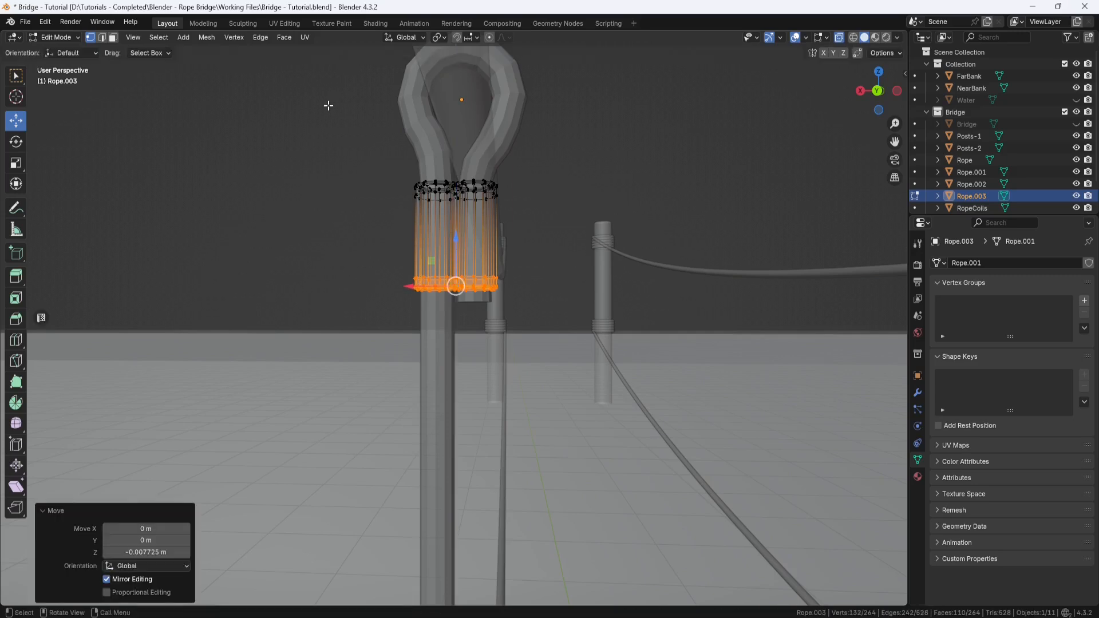
pyautogui.hotkey('alt', 'z')
pyautogui.hotkey('alt', 'a')
pyautogui.click(63, 51)
# Apply the sleeve's rotation and scale and set its origin to its geometry.
pyautogui.scroll(-5, 429, 219)
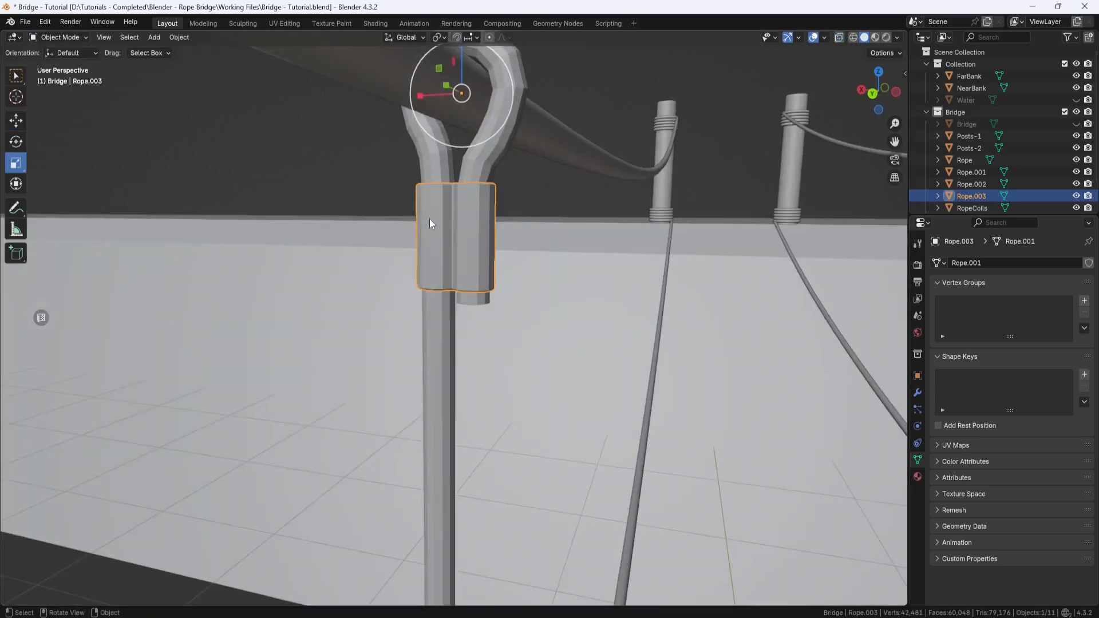
pyautogui.press('KP_Decimal')
pyautogui.moveTo(497, 272); pyautogui.dragTo(574, 299, button='middle')
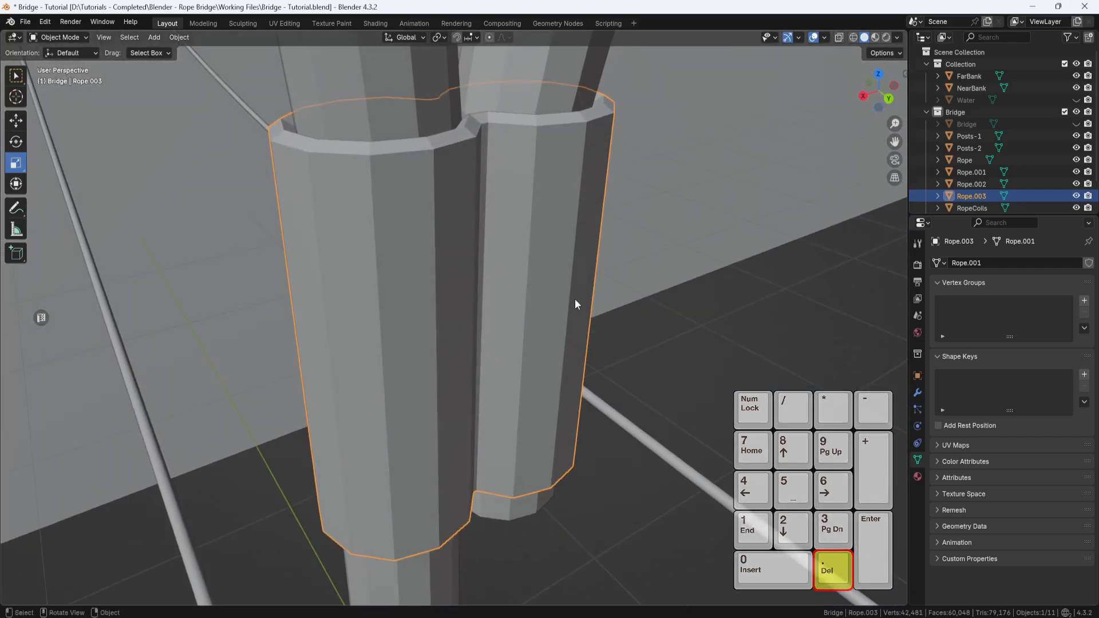
pyautogui.scroll(-11, 574, 298)
pyautogui.scroll(8, 545, 307)
pyautogui.keyDown('shift'); pyautogui.moveTo(522, 348); pyautogui.dragTo(586, 270, button='middle'); pyautogui.keyUp('shift')
pyautogui.scroll(-5, 598, 250)
pyautogui.keyDown('shift'); pyautogui.moveTo(532, 470); pyautogui.dragTo(531, 325, button='middle'); pyautogui.keyUp('shift')
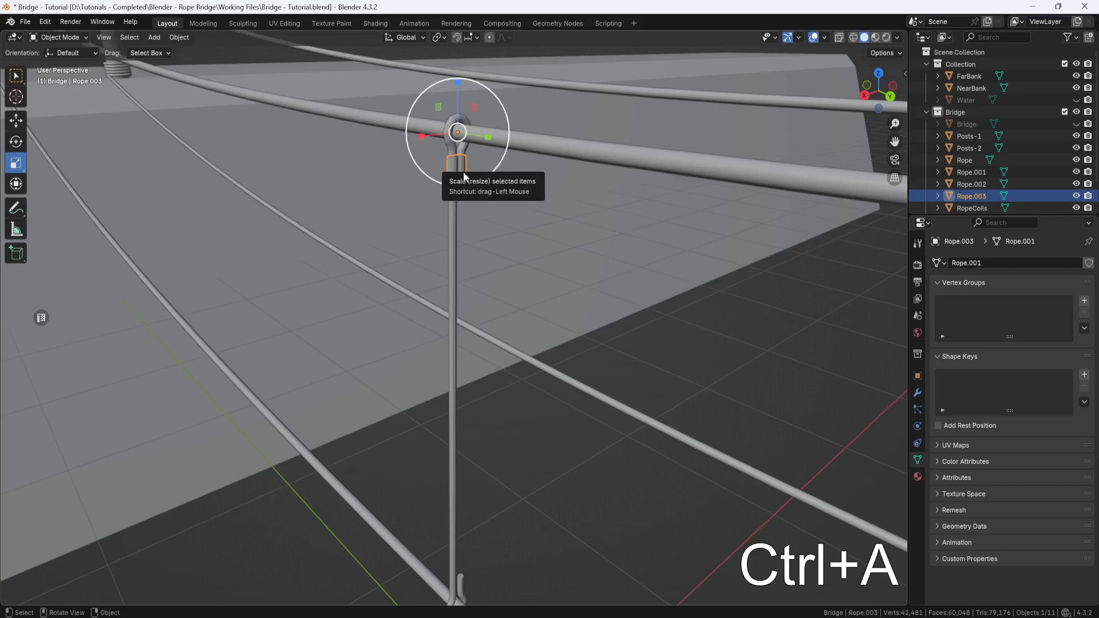
pyautogui.hotkey('ctrl', 'a')
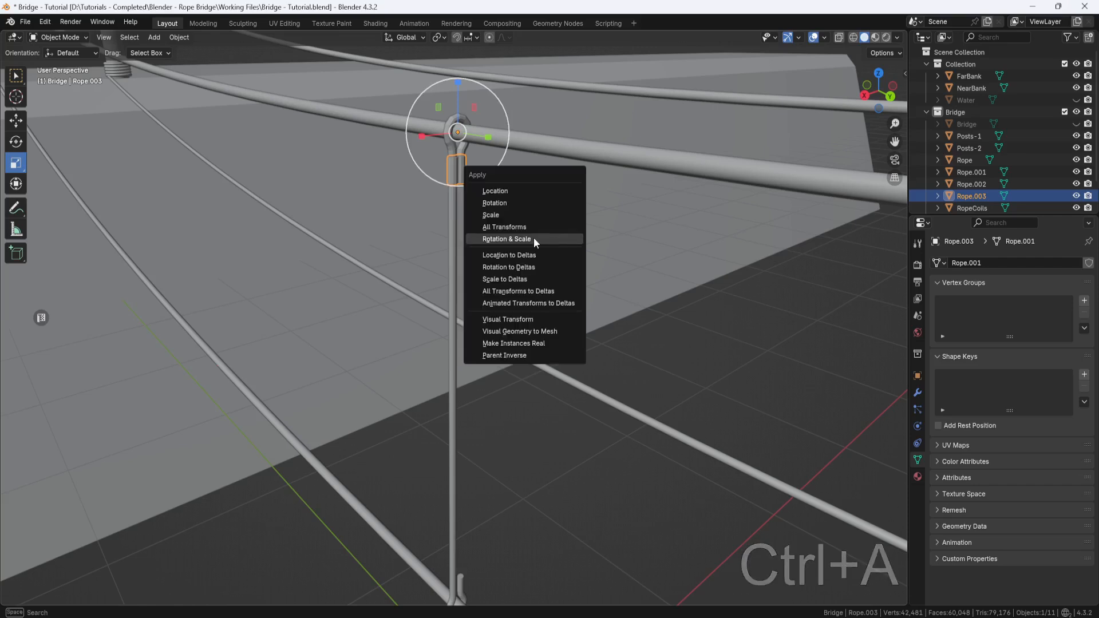
pyautogui.click(534, 240)
pyautogui.rightClick(533, 238)
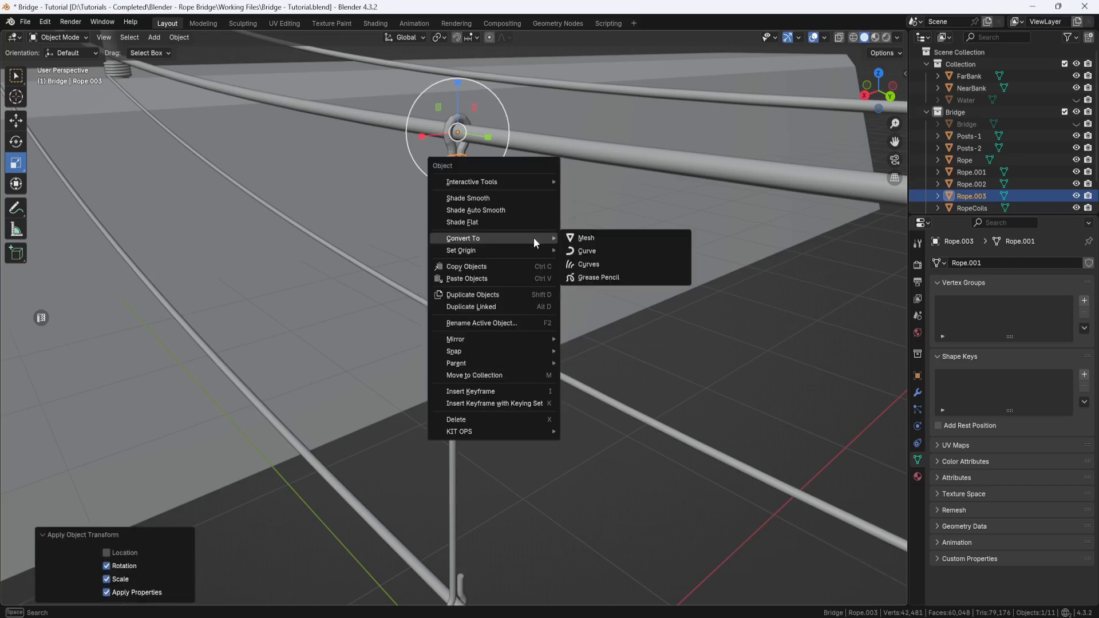
pyautogui.moveTo(534, 252)
pyautogui.click(599, 263)
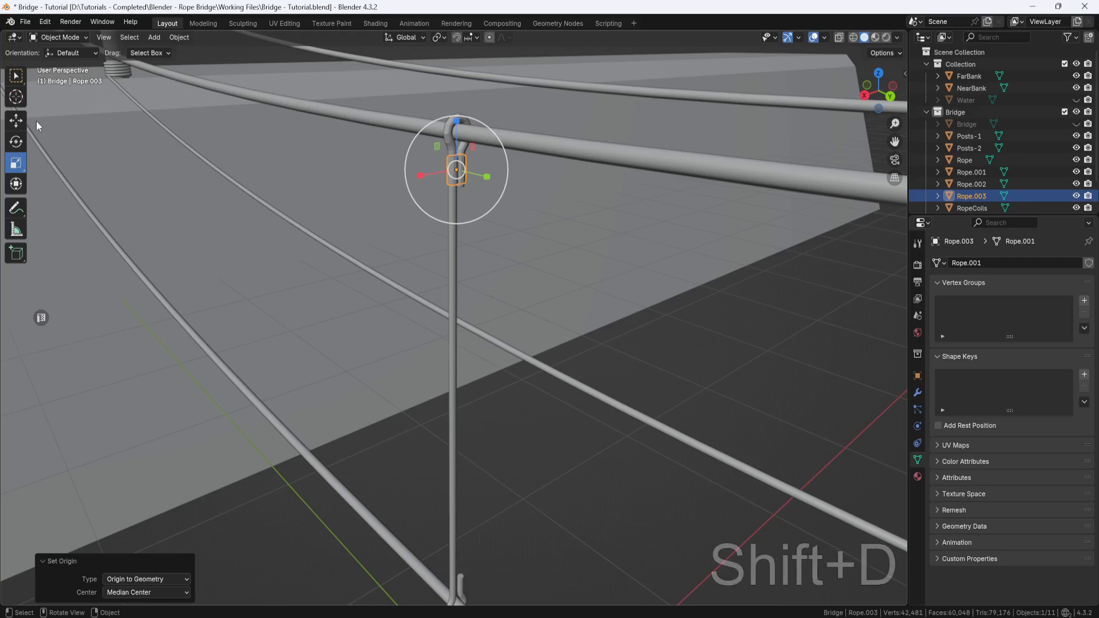
# Duplicate the sleeve in place and move the copy down about 0.68 m along Z.
pyautogui.hotkey('shift', 'd')
pyautogui.rightClick(533, 220)
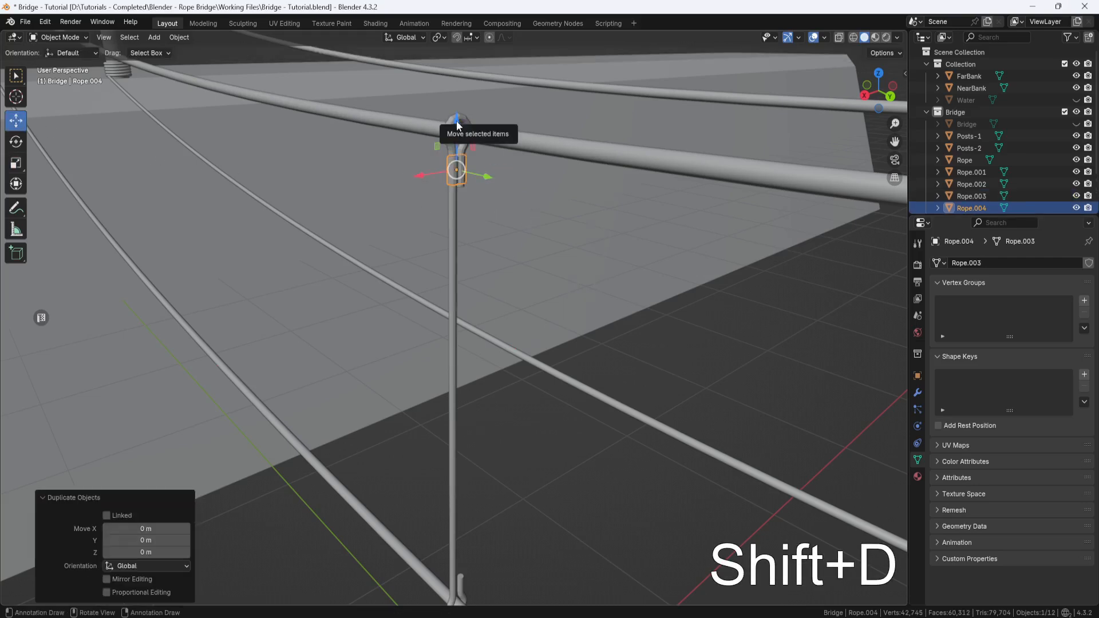
pyautogui.moveTo(456, 122); pyautogui.dragTo(489, 430)
pyautogui.keyDown('shift'); pyautogui.moveTo(513, 472); pyautogui.dragTo(510, 424, button='middle'); pyautogui.keyUp('shift')
pyautogui.press('KP_Decimal')
pyautogui.keyDown('shift'); pyautogui.moveTo(507, 349); pyautogui.dragTo(504, 233, button='middle'); pyautogui.keyUp('shift')
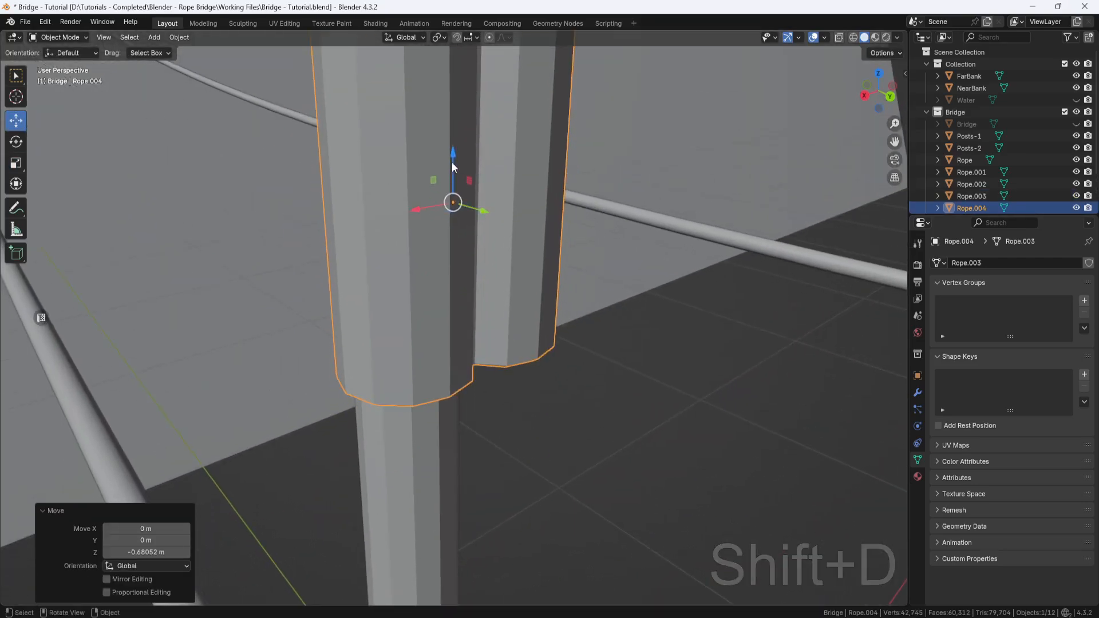
# Lower the duplicated sleeve further until it wraps the straight ends just above the rope's lower loop.
pyautogui.moveTo(451, 162); pyautogui.dragTo(488, 461)
pyautogui.scroll(-3, 488, 461)
pyautogui.keyDown('shift'); pyautogui.moveTo(484, 426); pyautogui.dragTo(475, 161, button='middle'); pyautogui.keyUp('shift')
pyautogui.moveTo(463, 170); pyautogui.dragTo(484, 548)
pyautogui.keyDown('shift'); pyautogui.moveTo(484, 548); pyautogui.dragTo(486, 483, button='middle'); pyautogui.keyUp('shift')
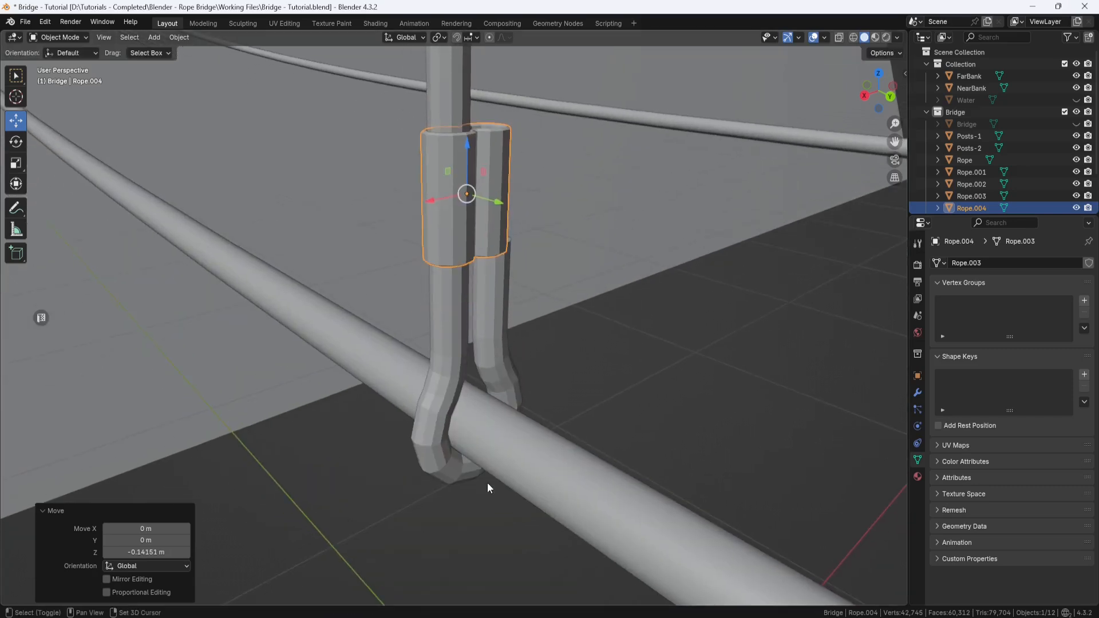
pyautogui.moveTo(468, 145); pyautogui.dragTo(468, 187)
pyautogui.moveTo(474, 229); pyautogui.dragTo(475, 230)
# Edit the vertical rope and shift the lower loop's short straight end along X to fit inside the duplicated sleeve.
pyautogui.moveTo(475, 231); pyautogui.dragTo(427, 267, button='middle')
pyautogui.click(493, 363)
pyautogui.press('Tab')
pyautogui.hotkey('alt', 'z')
pyautogui.moveTo(546, 236); pyautogui.dragTo(572, 221, button='middle')
pyautogui.moveTo(573, 221); pyautogui.dragTo(474, 399)
pyautogui.moveTo(471, 292); pyautogui.dragTo(459, 291)
pyautogui.press('KP_1')
pyautogui.scroll(3, 459, 291)
pyautogui.keyDown('shift'); pyautogui.moveTo(424, 303); pyautogui.dragTo(458, 258, button='middle'); pyautogui.keyUp('shift')
pyautogui.moveTo(460, 227); pyautogui.dragTo(463, 227)
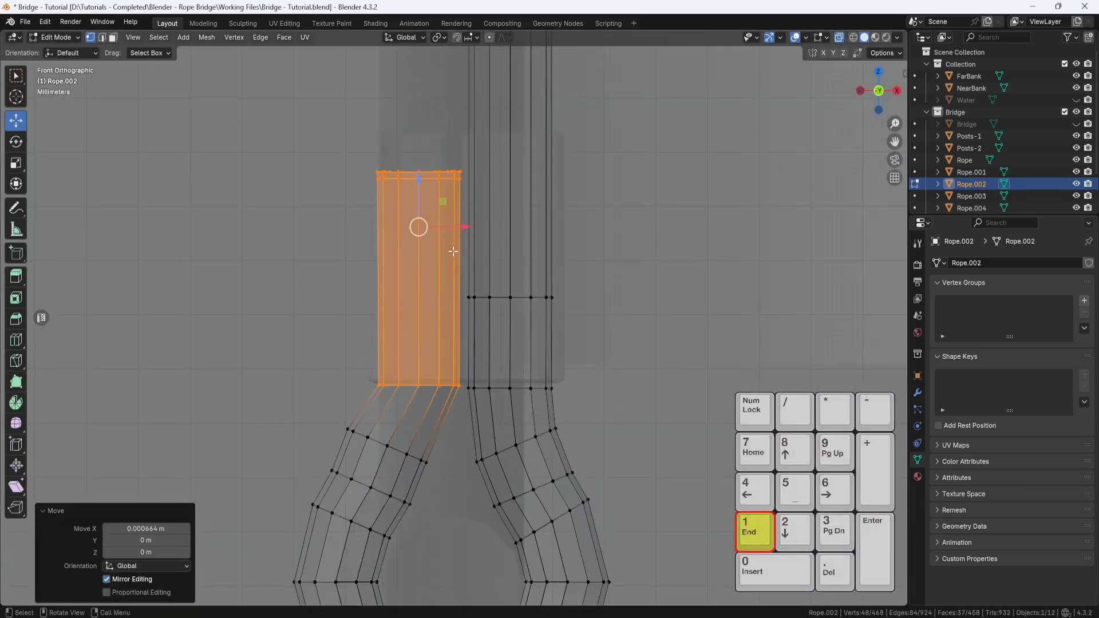
# Move the first ring of the bend below the short end inward and rotate the next ring to smooth the curve.
pyautogui.moveTo(335, 411); pyautogui.dragTo(443, 468)
pyautogui.moveTo(412, 420); pyautogui.dragTo(422, 423)
pyautogui.keyDown('shift'); pyautogui.moveTo(427, 447); pyautogui.dragTo(443, 371, button='middle'); pyautogui.keyUp('shift')
pyautogui.click(102, 37)
pyautogui.keyDown('alt'); pyautogui.click(397, 417); pyautogui.keyUp('alt')
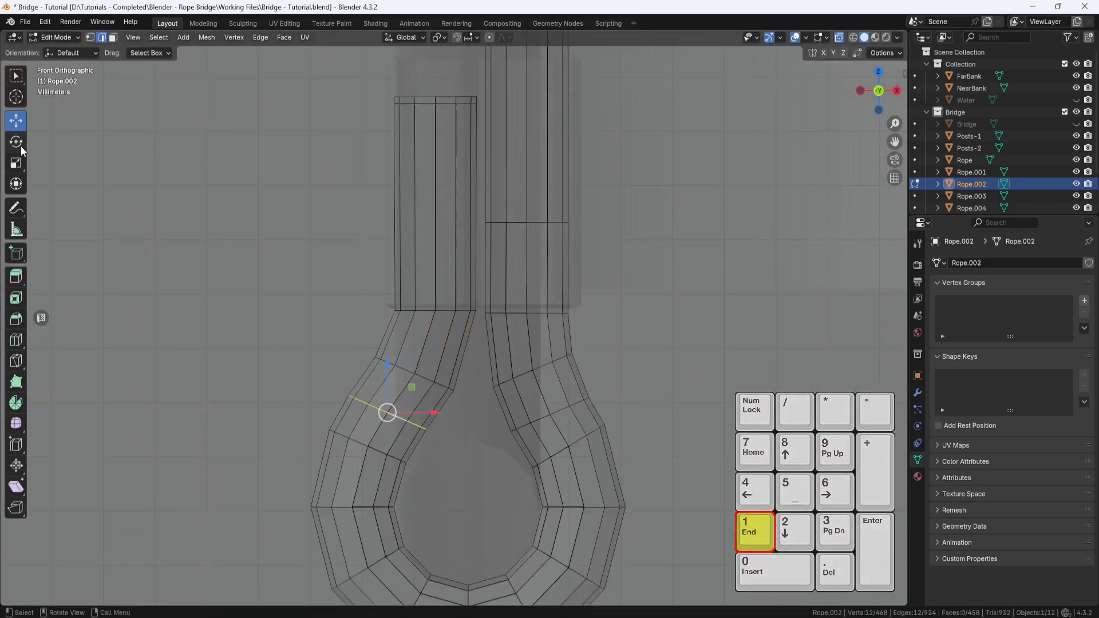
pyautogui.click(19, 143)
pyautogui.moveTo(415, 375); pyautogui.dragTo(442, 341)
pyautogui.click(16, 120)
pyautogui.keyDown('alt'); pyautogui.click(425, 378); pyautogui.keyUp('alt')
# Raise the tip of the lower loop's short end about 0.0125 m along Z so it protrudes above the sleeve.
pyautogui.keyDown('shift'); pyautogui.moveTo(488, 217); pyautogui.dragTo(484, 325, button='middle'); pyautogui.keyUp('shift')
pyautogui.moveTo(372, 186); pyautogui.dragTo(479, 229)
pyautogui.moveTo(431, 159); pyautogui.dragTo(431, 90)
pyautogui.hotkey('alt', 'z')
pyautogui.moveTo(485, 249); pyautogui.dragTo(509, 271, button='middle')
pyautogui.press('KP_Period')
pyautogui.keyDown('shift'); pyautogui.moveTo(509, 272); pyautogui.dragTo(539, 255, button='middle'); pyautogui.keyUp('shift')
pyautogui.scroll(-8, 540, 255)
pyautogui.keyDown('shift'); pyautogui.moveTo(533, 423); pyautogui.dragTo(532, 366, button='middle'); pyautogui.keyUp('shift')
pyautogui.moveTo(532, 366); pyautogui.dragTo(389, 287, button='middle')
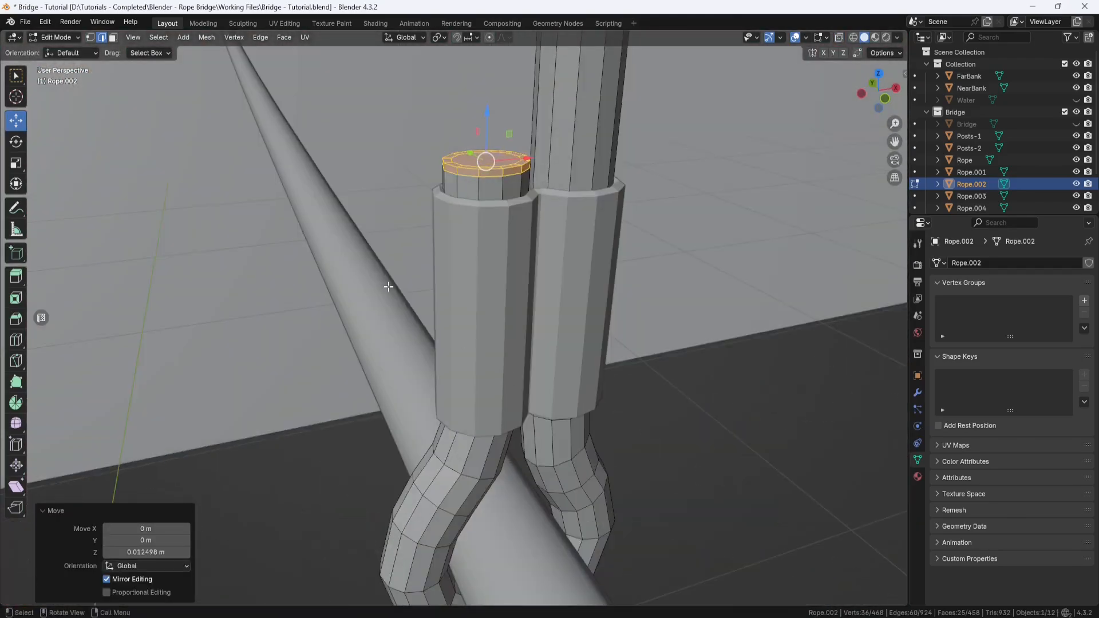
# Leave mesh editing and join the lower and upper sleeves into one object.
pyautogui.click(80, 37)
pyautogui.click(66, 49)
pyautogui.click(506, 290)
pyautogui.scroll(-5, 482, 291)
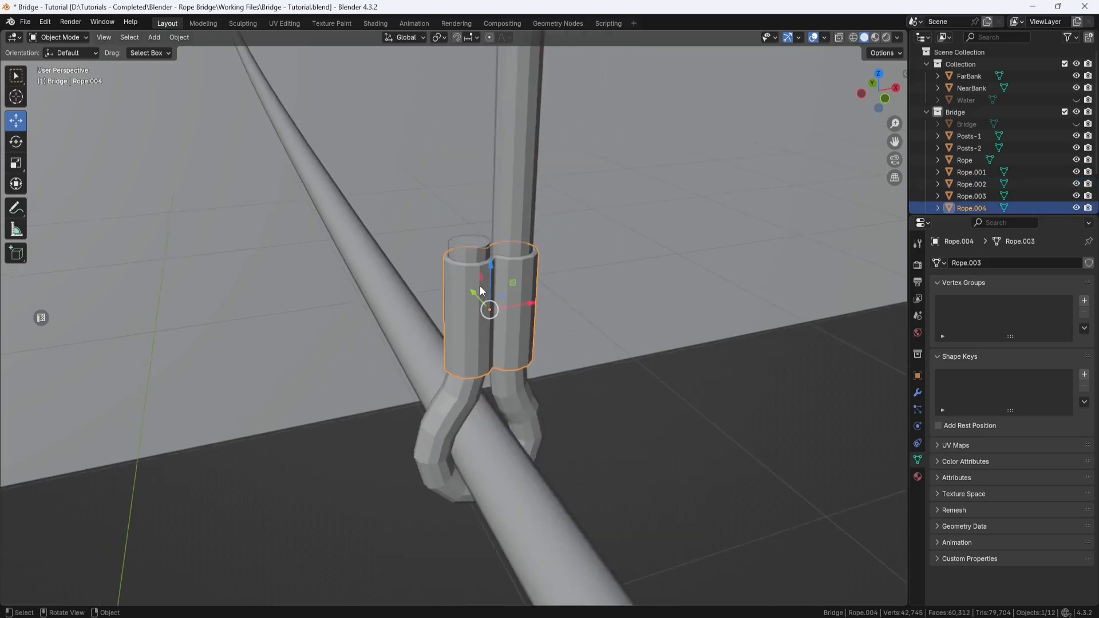
pyautogui.keyDown('shift'); pyautogui.moveTo(482, 183); pyautogui.dragTo(510, 293, button='middle'); pyautogui.keyUp('shift')
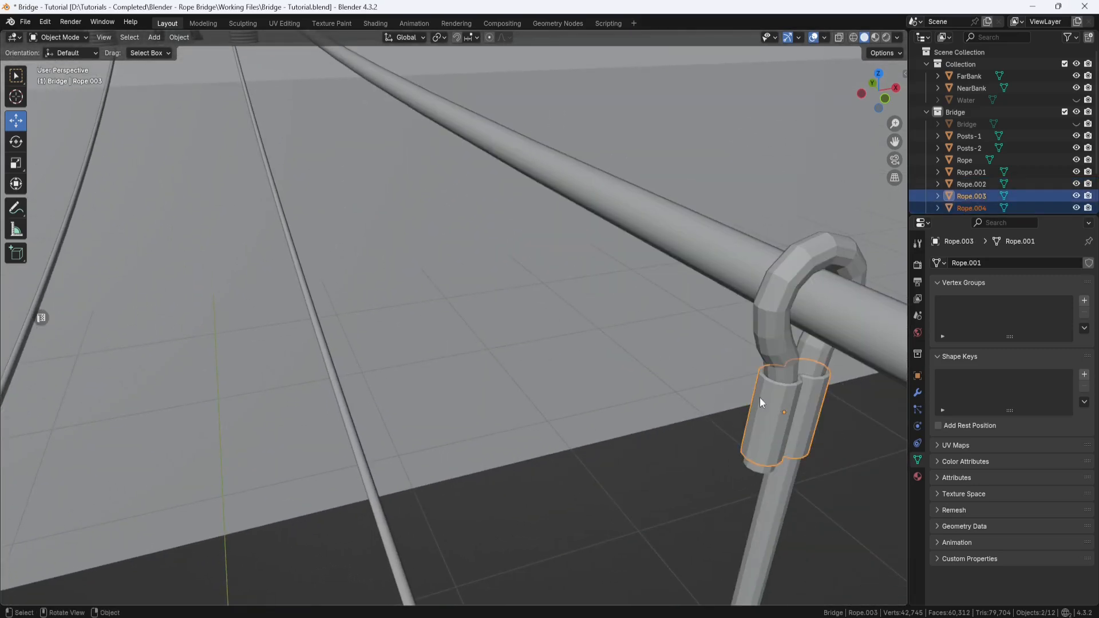
pyautogui.rightClick(669, 347)
pyautogui.click(624, 317)
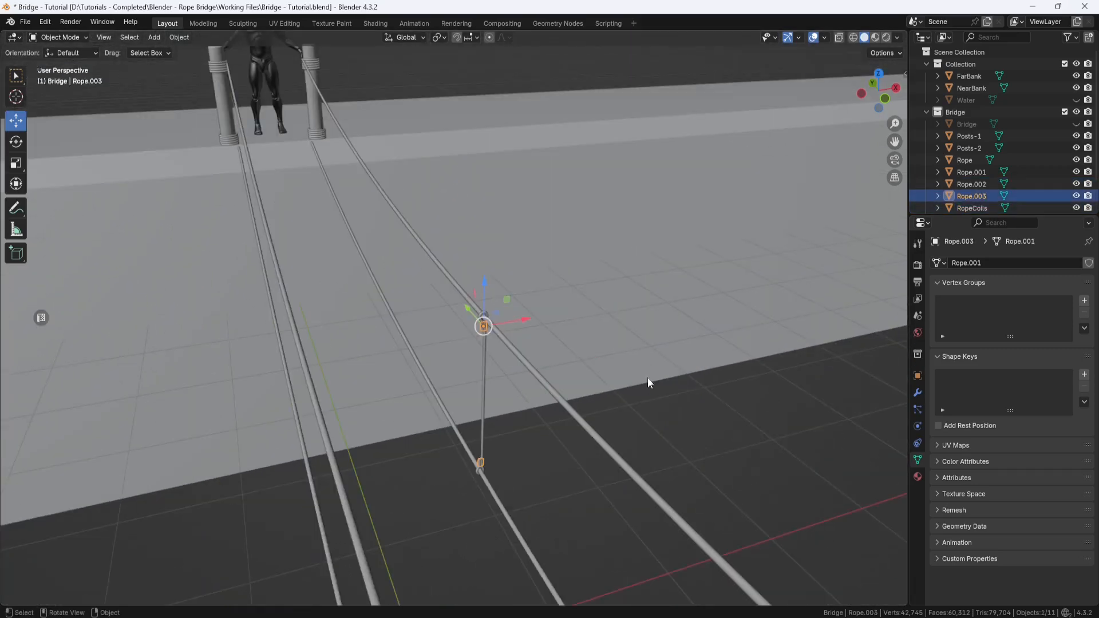
# Join the sleeves to the vertical rope and clear the selection.
pyautogui.moveTo(648, 378)
pyautogui.mouseDown(button='middle')
pyautogui.moveTo(617, 378)
pyautogui.moveTo(645, 363)
pyautogui.mouseUp(button='middle')
pyautogui.press('KP_Decimal')
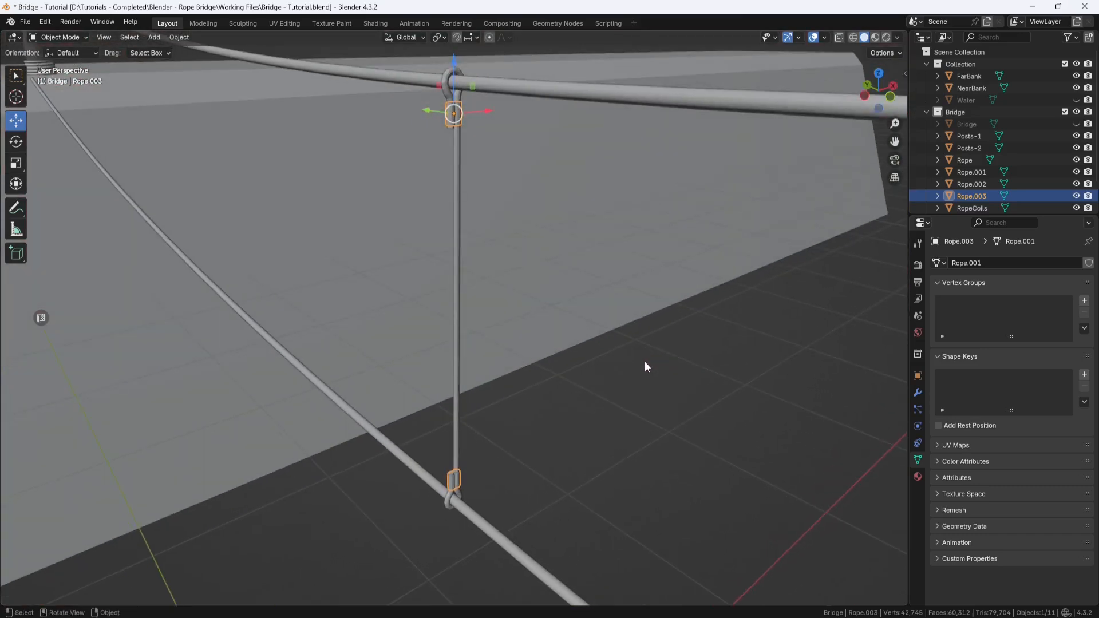
pyautogui.keyDown('shift'); pyautogui.click(456, 411); pyautogui.keyUp('shift')
pyautogui.rightClick(513, 403)
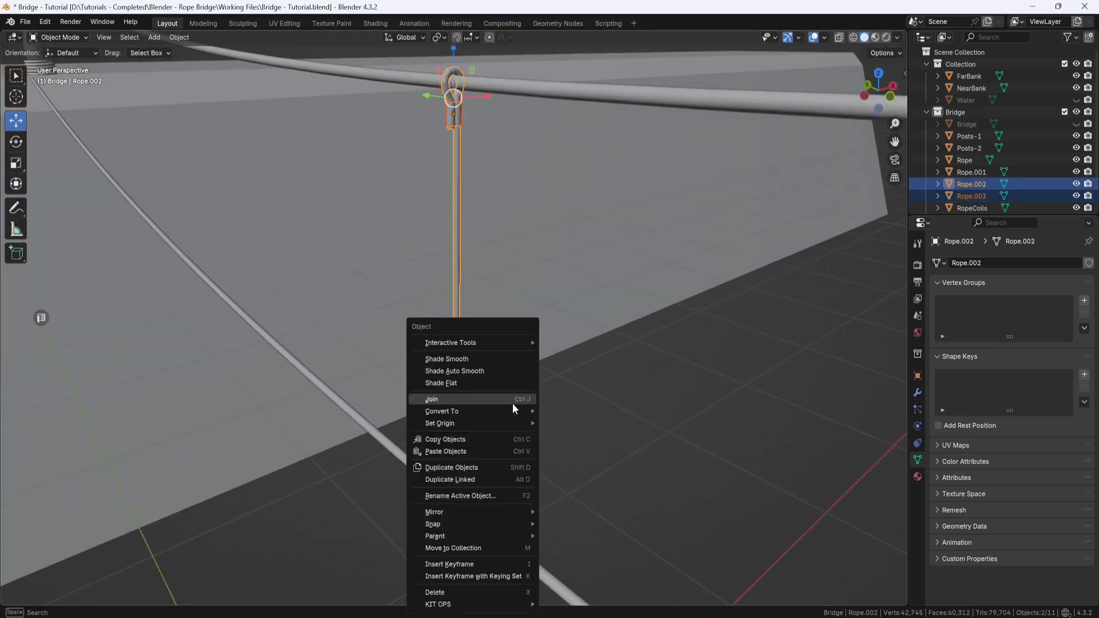
pyautogui.click(513, 402)
pyautogui.click(513, 408)
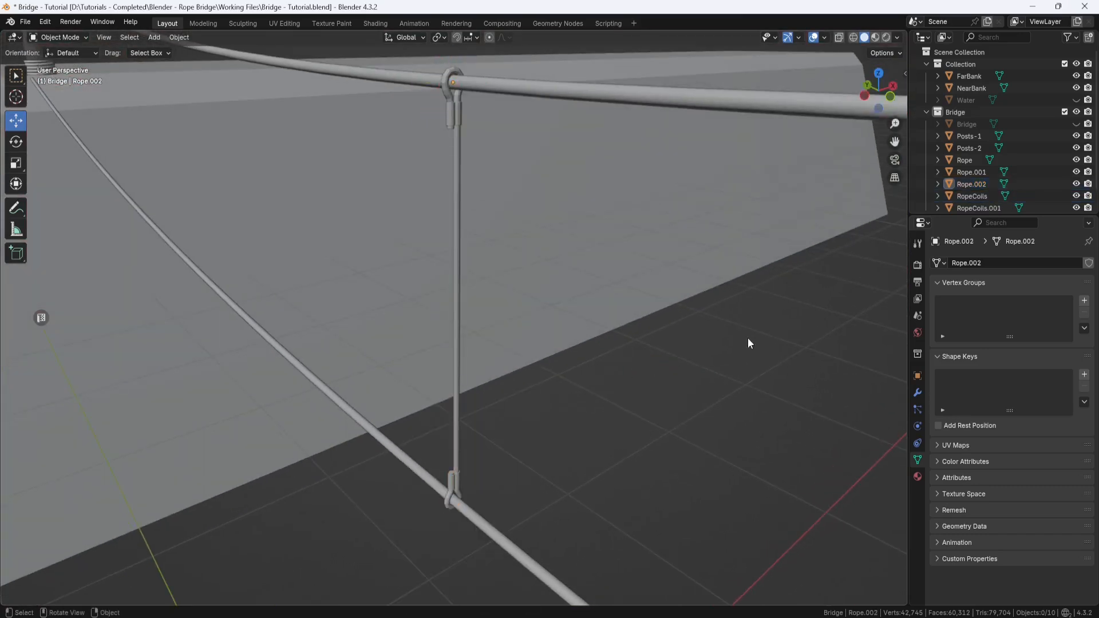
# Unhide the bridge planks and move the vertical rope about -0.081 m along Y.
pyautogui.click(1074, 125)
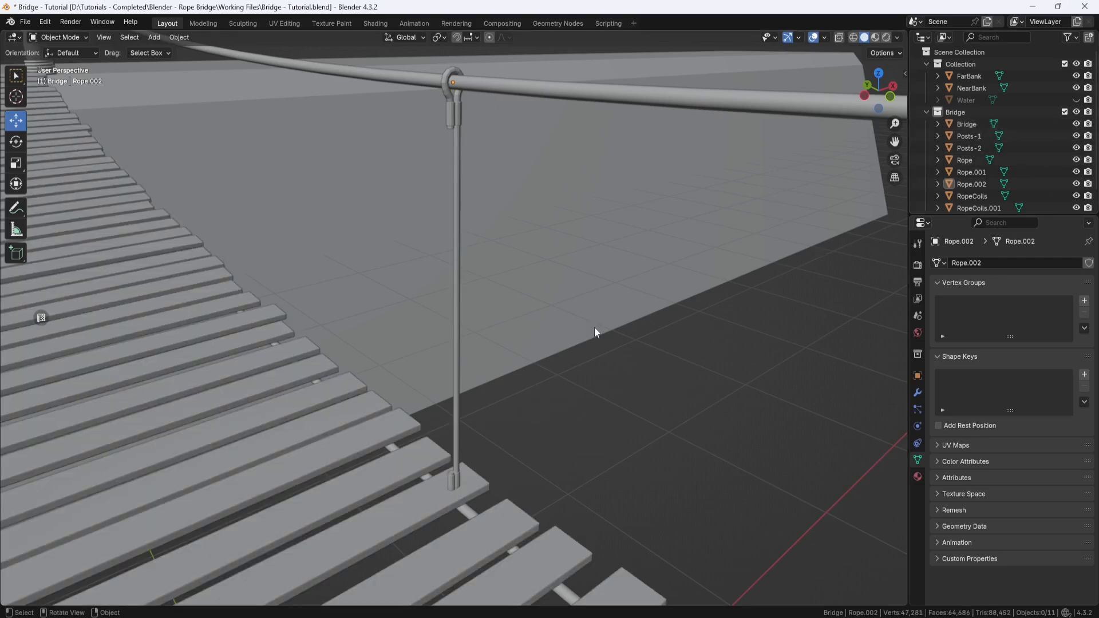
pyautogui.click(456, 403)
pyautogui.moveTo(455, 403); pyautogui.dragTo(431, 366, button='middle')
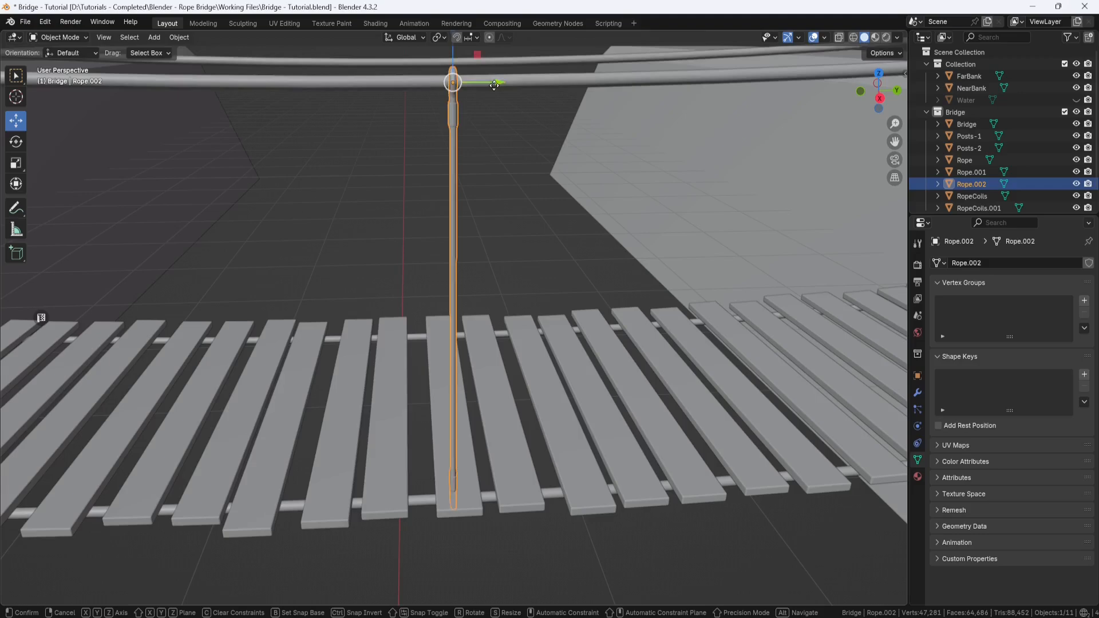
pyautogui.moveTo(495, 85); pyautogui.dragTo(456, 100)
# In right orthographic view, duplicate the vertical rope and place the copy toward the -Y end, following the handrail's curve.
pyautogui.moveTo(447, 194); pyautogui.dragTo(454, 229, button='middle')
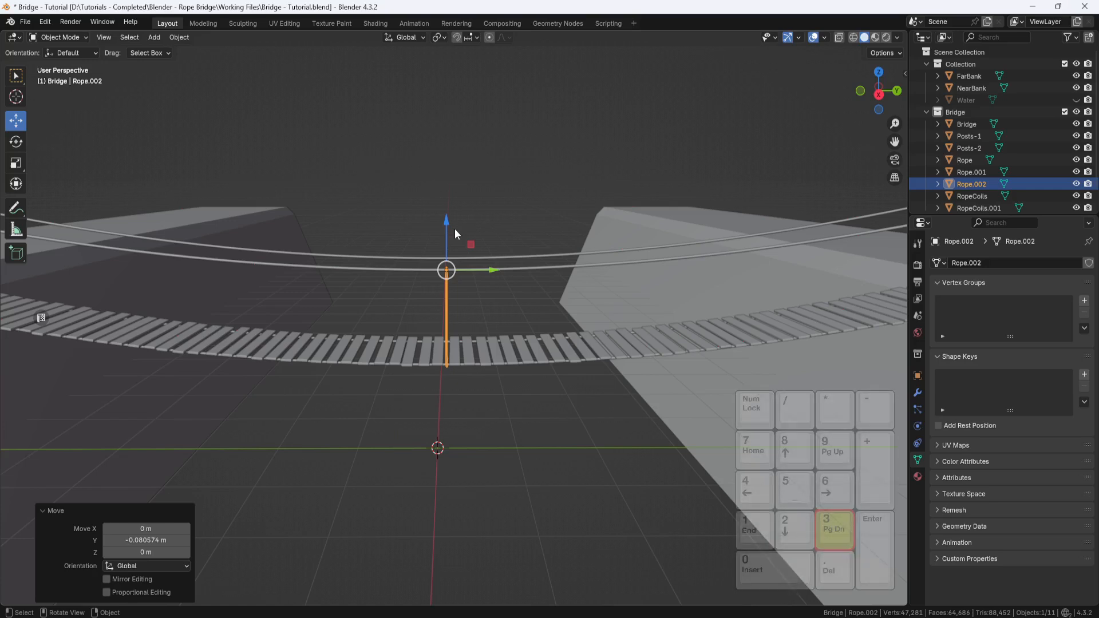
pyautogui.press('KP_3')
pyautogui.scroll(2, 459, 272)
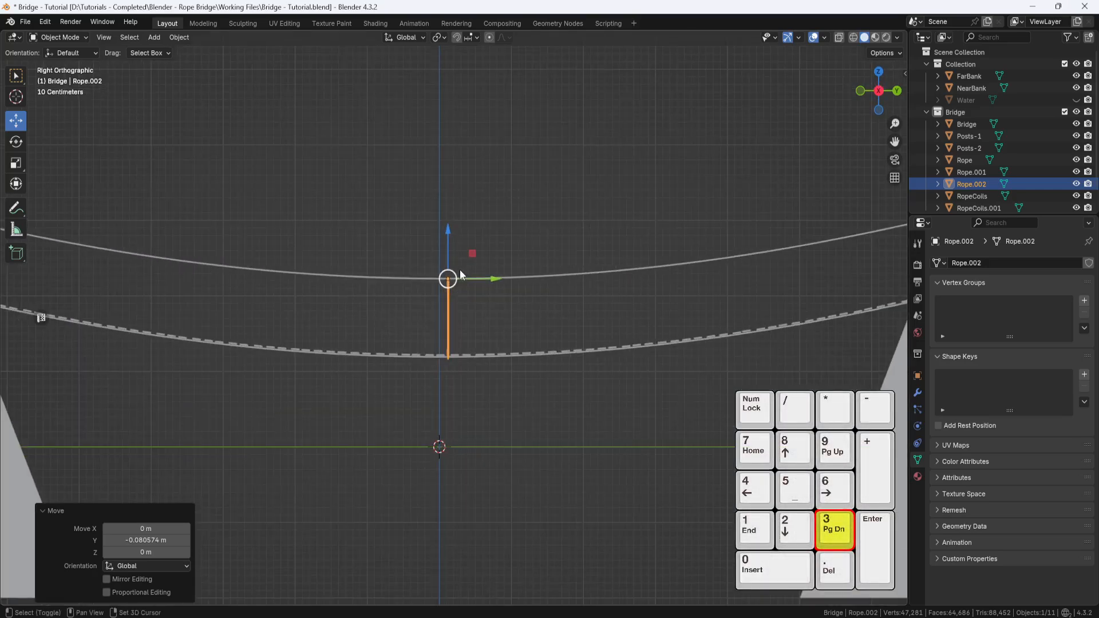
pyautogui.keyDown('shift'); pyautogui.moveTo(459, 269); pyautogui.dragTo(572, 281, button='middle'); pyautogui.keyUp('shift')
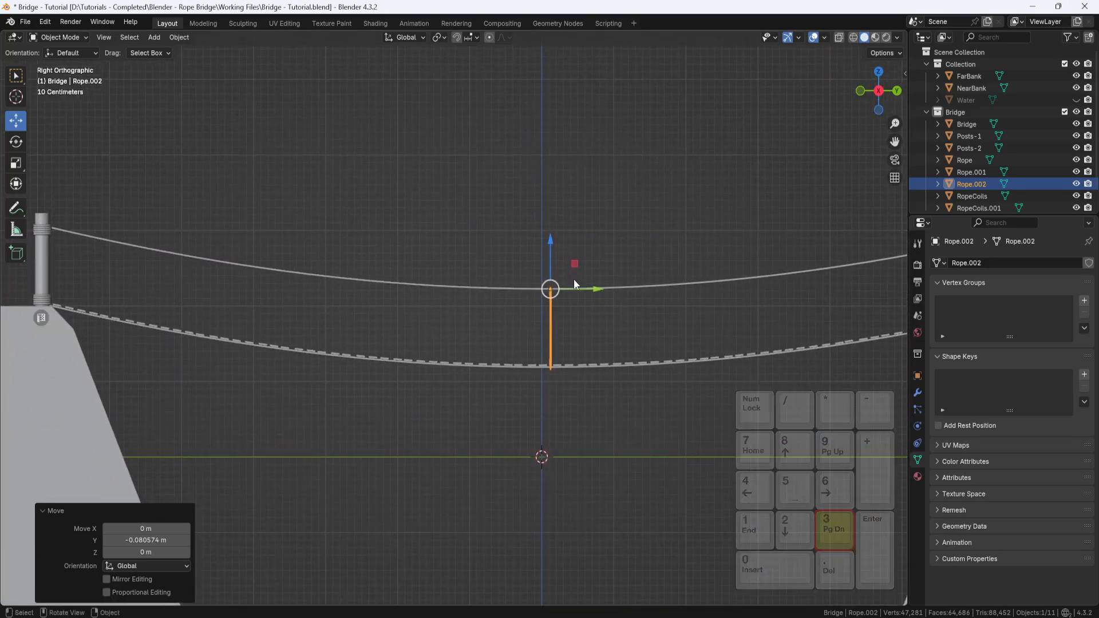
pyautogui.hotkey('shift', 'd')
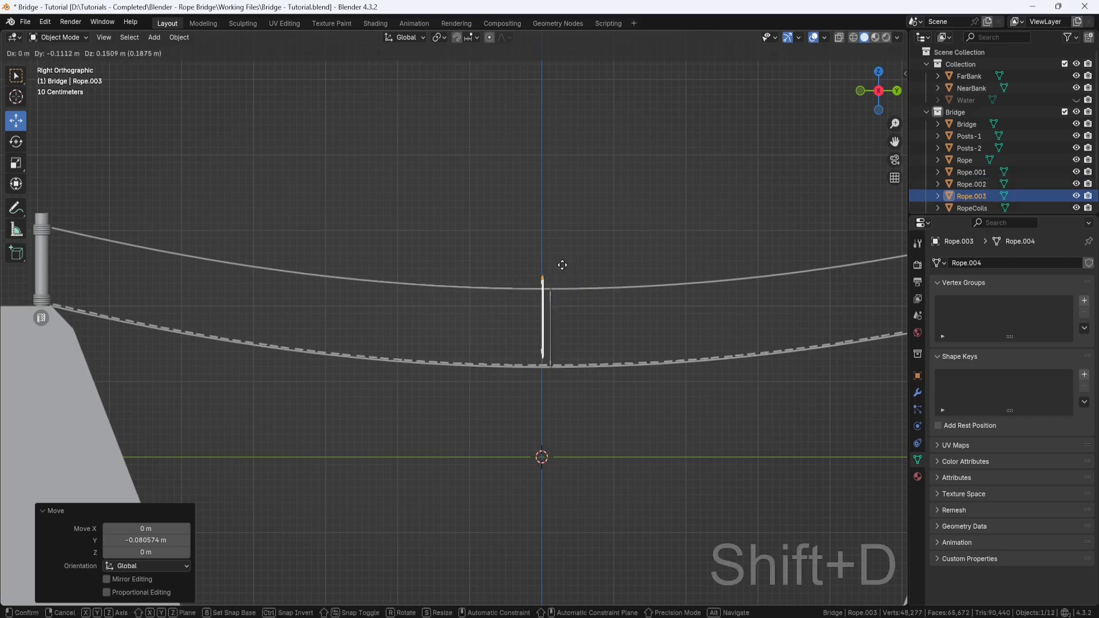
pyautogui.rightClick(573, 277)
pyautogui.press('g')
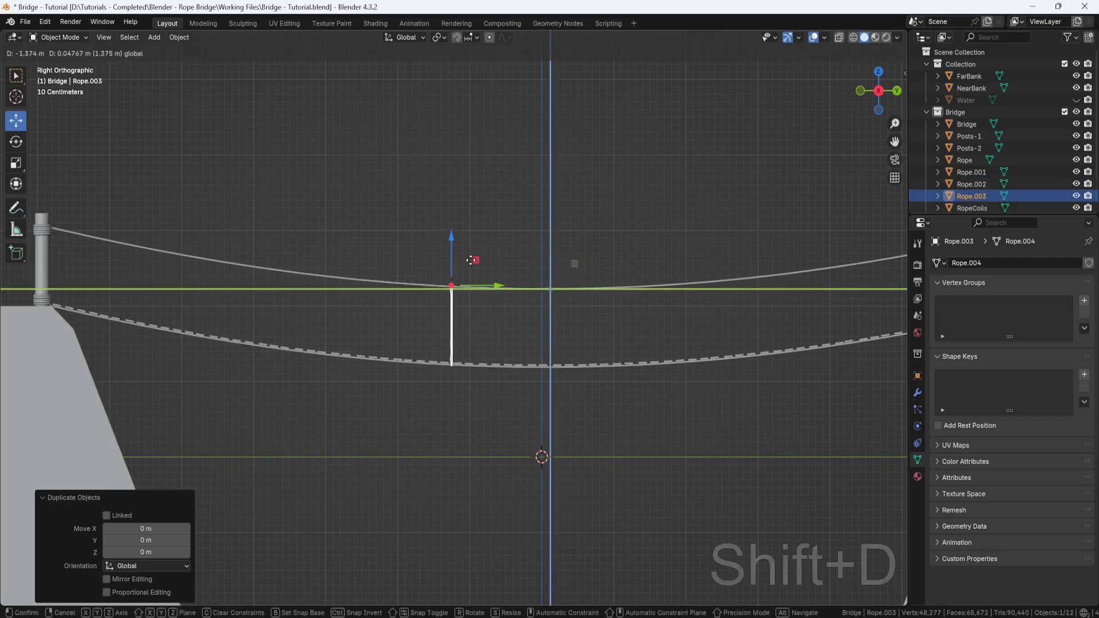
pyautogui.moveTo(471, 260); pyautogui.dragTo(265, 241)
# Add three more vertical rope copies toward the -Y post, moving the last about -1.66 m along Y and 0.294 m along Z.
pyautogui.hotkey('shift', 'd')
pyautogui.rightClick(484, 263)
pyautogui.hotkey('shift', 'd')
pyautogui.rightClick(313, 242)
pyautogui.hotkey('shift', 'd')
pyautogui.rightClick(267, 241)
pyautogui.moveTo(266, 241); pyautogui.dragTo(146, 220)
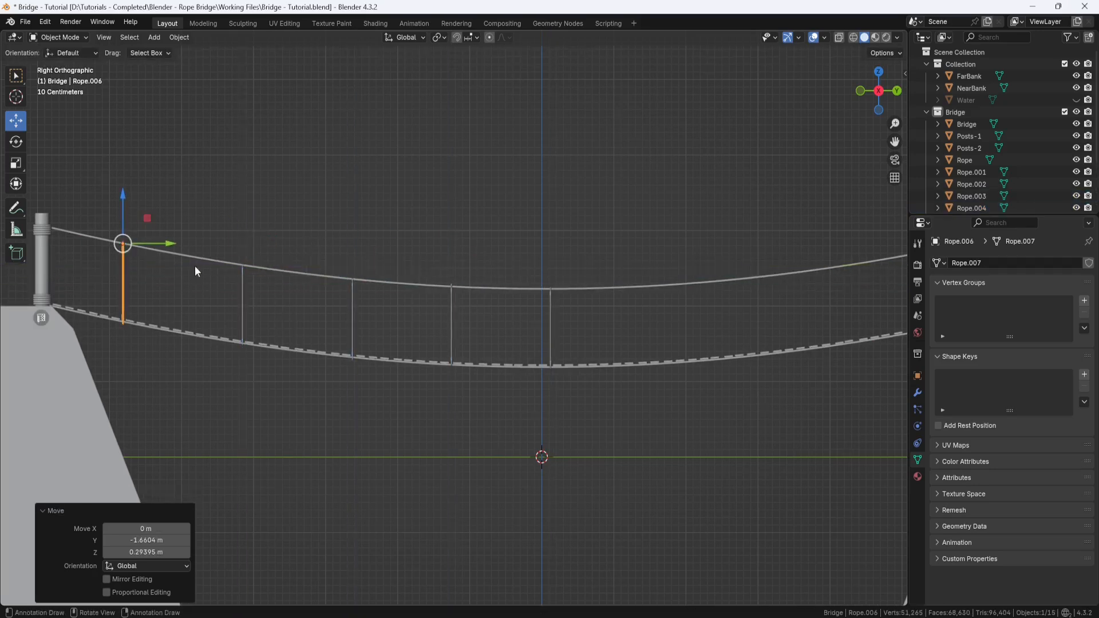
# Duplicate the centre vertical rope and move the copy toward the +Y end of the bridge, onto the handrail.
pyautogui.keyDown('shift'); pyautogui.moveTo(550, 314); pyautogui.dragTo(371, 323, button='middle'); pyautogui.keyUp('shift')
pyautogui.click(371, 324)
pyautogui.hotkey('shift', 'd')
pyautogui.rightClick(375, 318)
pyautogui.moveTo(395, 272); pyautogui.dragTo(845, 221)
# Add three more vertical rope copies toward the +Y post, moving the last about 1.49 m along Y and 0.294 m along Z.
pyautogui.hotkey('shift', 'd')
pyautogui.rightClick(514, 283)
pyautogui.hotkey('shift', 'd')
pyautogui.hotkey('shift', 'd')
pyautogui.rightClick(749, 258)
pyautogui.scroll(-2, 666, 263)
pyautogui.keyDown('shift'); pyautogui.moveTo(662, 262); pyautogui.dragTo(715, 287, button='middle'); pyautogui.keyUp('shift')
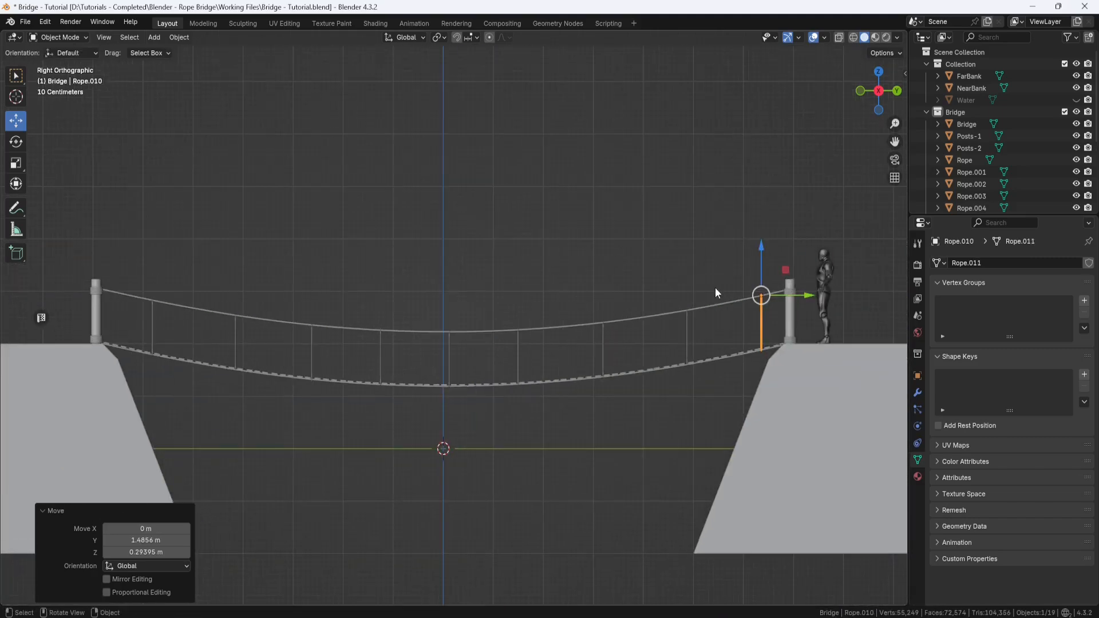
# Even out the rope spacing by shifting the last two +Y ropes toward the centre and the outermost -Y rope toward its post.
pyautogui.moveTo(785, 271); pyautogui.dragTo(771, 274)
pyautogui.hotkey('shift', 'd')
pyautogui.press('y')
pyautogui.click(254, 335)
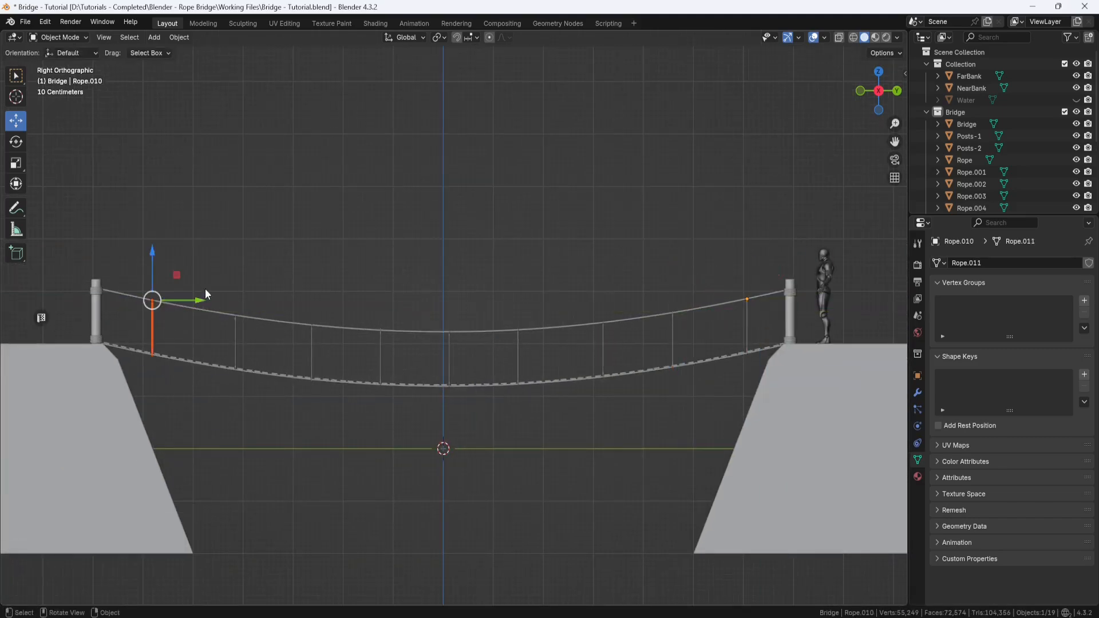
pyautogui.moveTo(176, 274); pyautogui.dragTo(168, 273)
# Fine-tune the heights of the two outermost -Y vertical ropes so their upper loops fit around the handrail.
pyautogui.moveTo(252, 328); pyautogui.dragTo(313, 359, button='middle')
pyautogui.press('KP_Decimal')
pyautogui.scroll(4, 486, 222)
pyautogui.keyDown('shift'); pyautogui.moveTo(481, 103); pyautogui.dragTo(530, 255, button='middle'); pyautogui.keyUp('shift')
pyautogui.moveTo(458, 104); pyautogui.dragTo(458, 108)
pyautogui.keyDown('shift'); pyautogui.moveTo(658, 189); pyautogui.dragTo(452, 223, button='middle'); pyautogui.keyUp('shift')
pyautogui.click(606, 224)
pyautogui.keyDown('shift'); pyautogui.moveTo(609, 220); pyautogui.dragTo(558, 129, button='middle'); pyautogui.keyUp('shift')
pyautogui.moveTo(508, 112); pyautogui.dragTo(509, 109)
# Raise Rope.004, the third vertical rope from the -Y end, about 0.019 m along Z and refine its fit on the handrail.
pyautogui.keyDown('shift'); pyautogui.moveTo(508, 110); pyautogui.dragTo(446, 297, button='middle'); pyautogui.keyUp('shift')
pyautogui.scroll(3, 447, 304)
pyautogui.keyDown('shift'); pyautogui.moveTo(450, 458); pyautogui.dragTo(470, 307, button='middle'); pyautogui.keyUp('shift')
pyautogui.click(759, 229)
pyautogui.moveTo(768, 155); pyautogui.dragTo(768, 148)
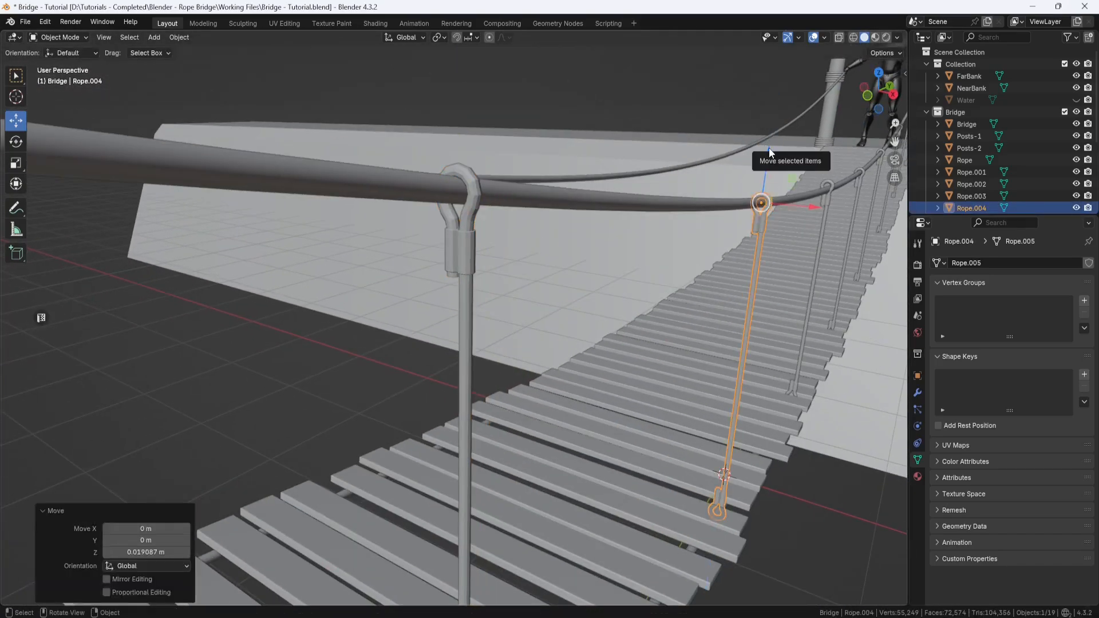
pyautogui.keyDown('shift'); pyautogui.moveTo(769, 153); pyautogui.dragTo(487, 166, button='middle'); pyautogui.keyUp('shift')
pyautogui.scroll(4, 552, 139)
pyautogui.keyDown('shift'); pyautogui.moveTo(510, 75); pyautogui.dragTo(512, 280, button='middle'); pyautogui.keyUp('shift')
pyautogui.moveTo(548, 142); pyautogui.dragTo(549, 146)
# Adjust the heights of the vertical ropes on either side of the centre one to seat their loops on the handrail.
pyautogui.click(872, 191)
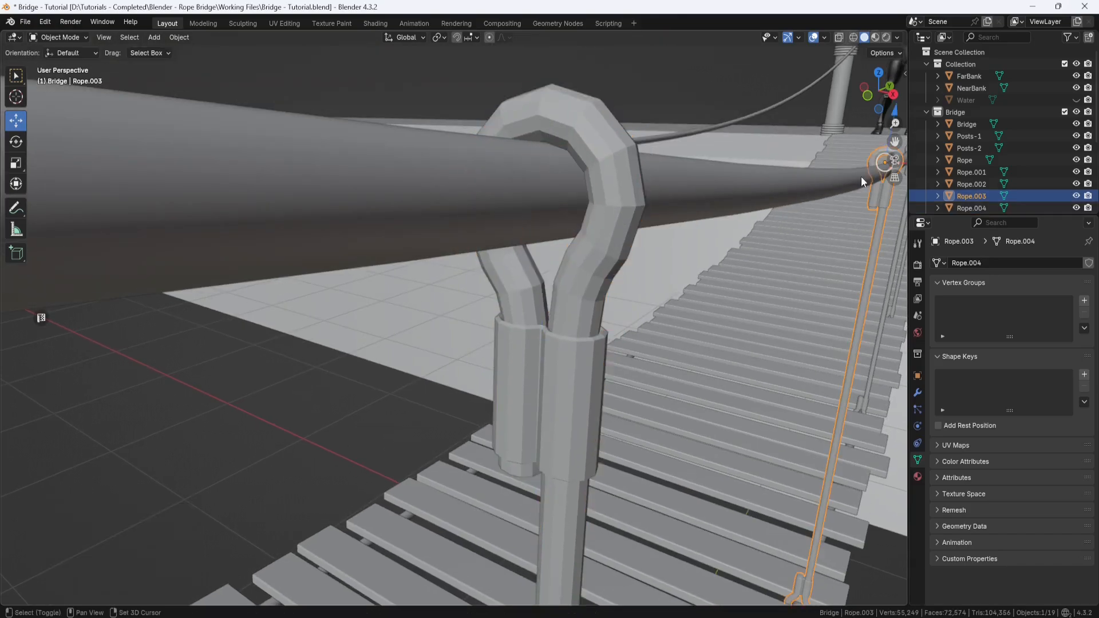
pyautogui.keyDown('shift'); pyautogui.moveTo(861, 176); pyautogui.dragTo(667, 166, button='middle'); pyautogui.keyUp('shift')
pyautogui.moveTo(624, 110); pyautogui.dragTo(624, 115)
pyautogui.click(801, 140)
pyautogui.keyDown('shift'); pyautogui.moveTo(802, 141); pyautogui.dragTo(567, 241, button='middle'); pyautogui.keyUp('shift')
pyautogui.click(652, 160)
pyautogui.scroll(4, 554, 172)
pyautogui.moveTo(518, 66); pyautogui.dragTo(518, 62)
# Raise Rope.008, the second vertical rope beyond the centre on the +Y side, slightly so its loop fits the handrail.
pyautogui.click(837, 81)
pyautogui.keyDown('shift'); pyautogui.moveTo(836, 81); pyautogui.dragTo(515, 166, button='middle'); pyautogui.keyUp('shift')
pyautogui.scroll(4, 549, 138)
pyautogui.keyDown('shift'); pyautogui.moveTo(559, 72); pyautogui.dragTo(572, 229, button='middle'); pyautogui.keyUp('shift')
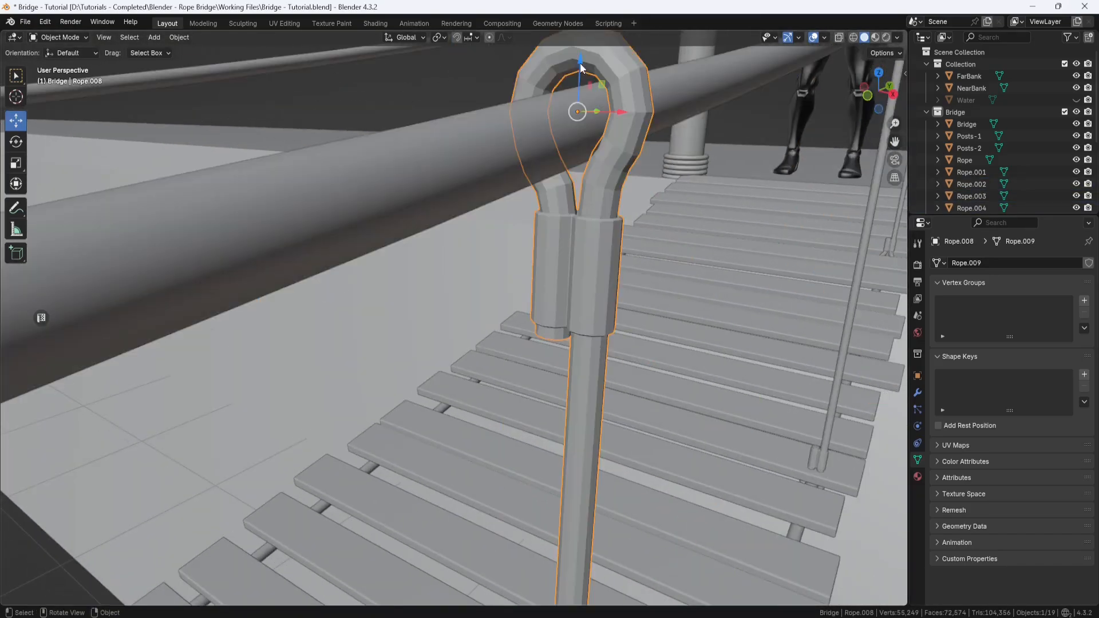
pyautogui.moveTo(580, 67); pyautogui.dragTo(579, 65)
pyautogui.scroll(-4, 580, 66)
# Lower Rope.009, the second-to-last vertical rope at the +Y end, about 0.0065 m along Z.
pyautogui.click(791, 172)
pyautogui.keyDown('shift'); pyautogui.moveTo(790, 171); pyautogui.dragTo(452, 212, button='middle'); pyautogui.keyUp('shift')
pyautogui.keyDown('shift'); pyautogui.moveTo(445, 82); pyautogui.dragTo(475, 236, button='middle'); pyautogui.keyUp('shift')
pyautogui.scroll(4, 487, 218)
pyautogui.moveTo(512, 126); pyautogui.dragTo(512, 128)
pyautogui.keyDown('shift'); pyautogui.moveTo(796, 80); pyautogui.dragTo(588, 198, button='middle'); pyautogui.keyUp('shift')
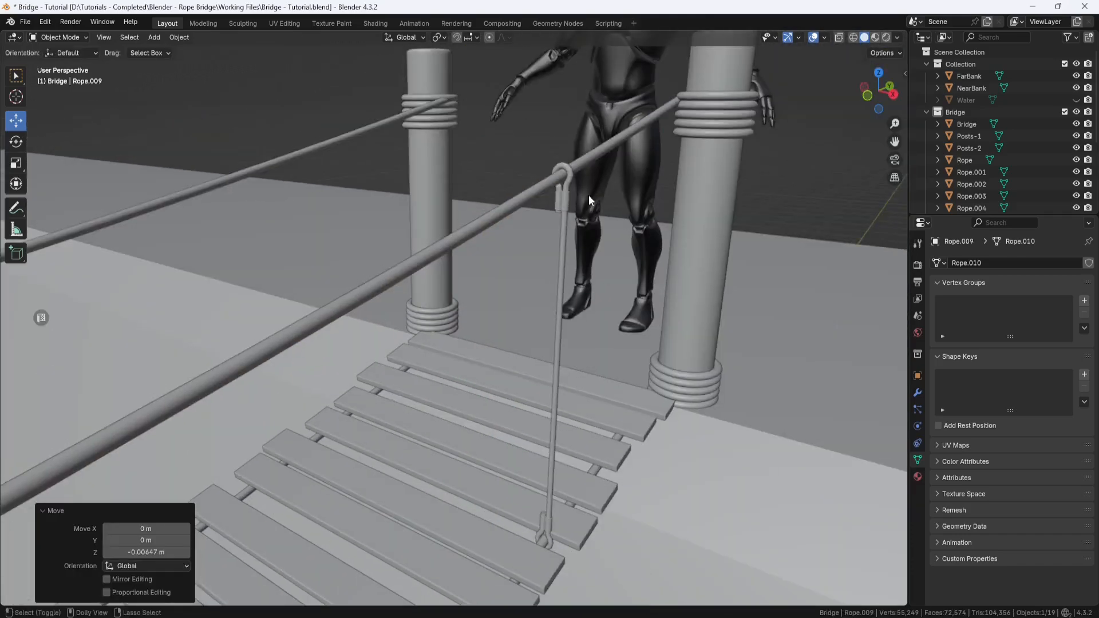
# Lower the last vertical rope at the +Y end about 0.0012 m along Z and check its lower loop around the deck rope.
pyautogui.click(565, 197)
pyautogui.scroll(4, 583, 178)
pyautogui.keyDown('shift'); pyautogui.moveTo(607, 109); pyautogui.dragTo(583, 180, button='middle'); pyautogui.keyUp('shift')
pyautogui.moveTo(596, 146); pyautogui.dragTo(596, 147)
pyautogui.keyDown('shift'); pyautogui.moveTo(613, 358); pyautogui.dragTo(504, 183, button='middle'); pyautogui.keyUp('shift')
pyautogui.moveTo(515, 389); pyautogui.dragTo(475, 303, button='middle')
pyautogui.keyDown('shift'); pyautogui.moveTo(475, 303); pyautogui.dragTo(582, 298, button='middle'); pyautogui.keyUp('shift')
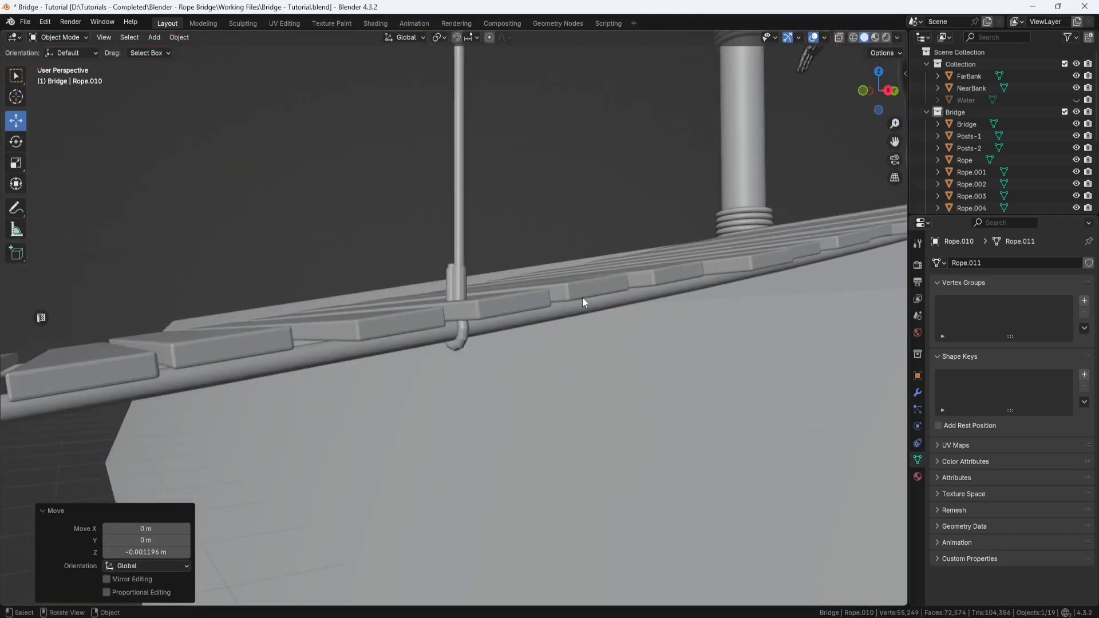
pyautogui.scroll(-10, 582, 297)
# Select all nine vertical ropes along the handrail and join them into one object.
pyautogui.keyDown('shift'); pyautogui.click(765, 253); pyautogui.keyUp('shift')
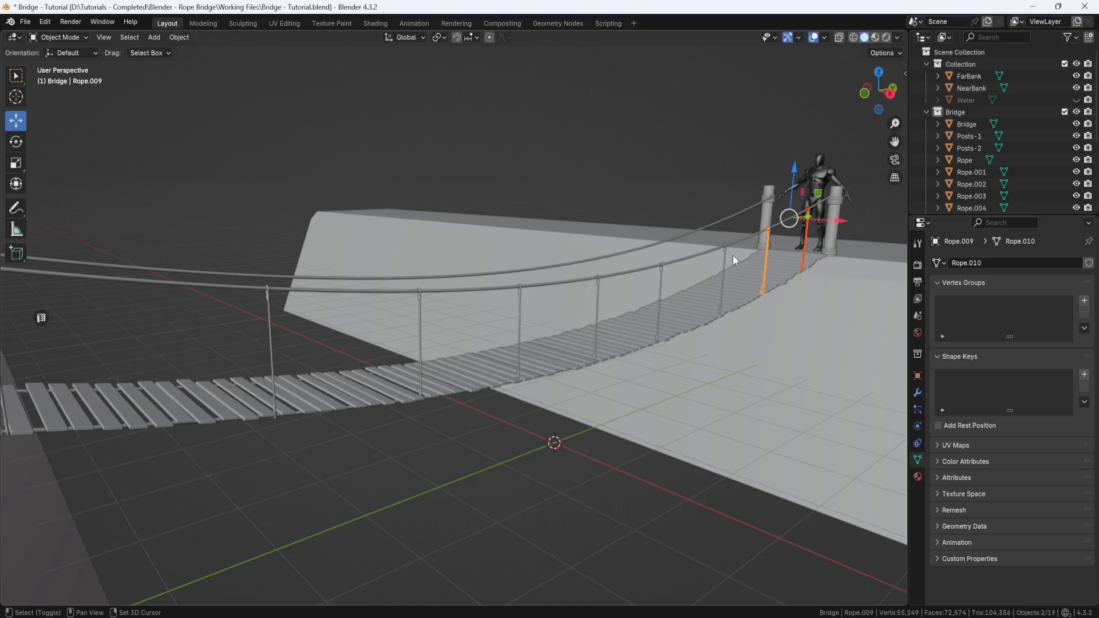
pyautogui.keyDown('shift'); pyautogui.click(723, 258); pyautogui.keyUp('shift')
pyautogui.keyDown('shift'); pyautogui.click(660, 277); pyautogui.keyUp('shift')
pyautogui.keyDown('shift'); pyautogui.click(598, 289); pyautogui.keyUp('shift')
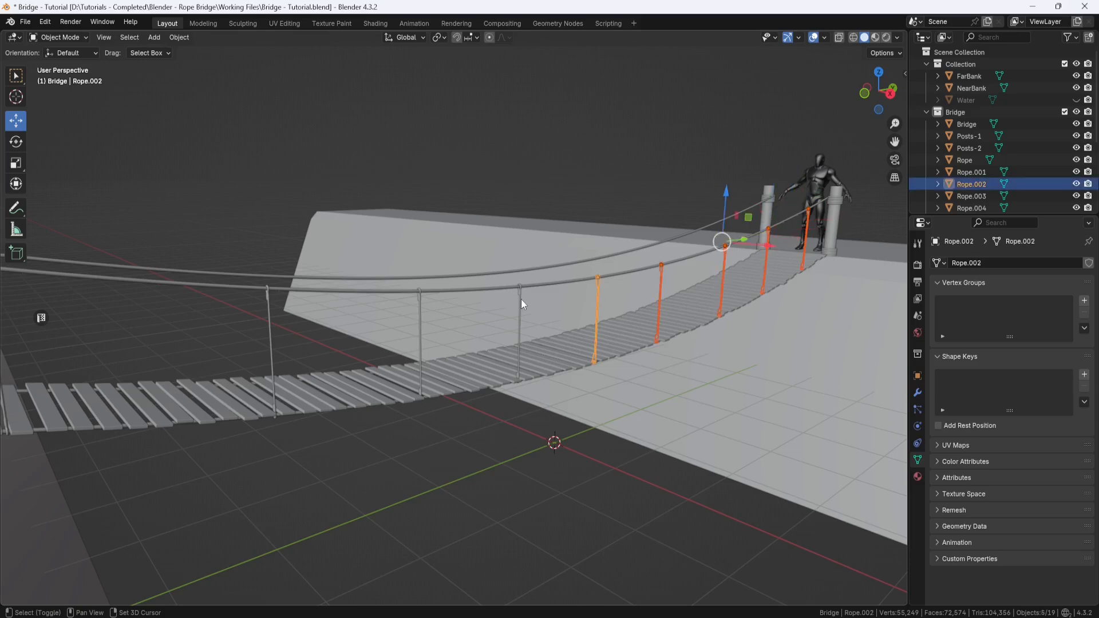
pyautogui.keyDown('shift'); pyautogui.click(520, 298); pyautogui.keyUp('shift')
pyautogui.keyDown('shift'); pyautogui.click(420, 301); pyautogui.keyUp('shift')
pyautogui.keyDown('shift'); pyautogui.click(270, 303); pyautogui.keyUp('shift')
pyautogui.scroll(-3, 276, 314)
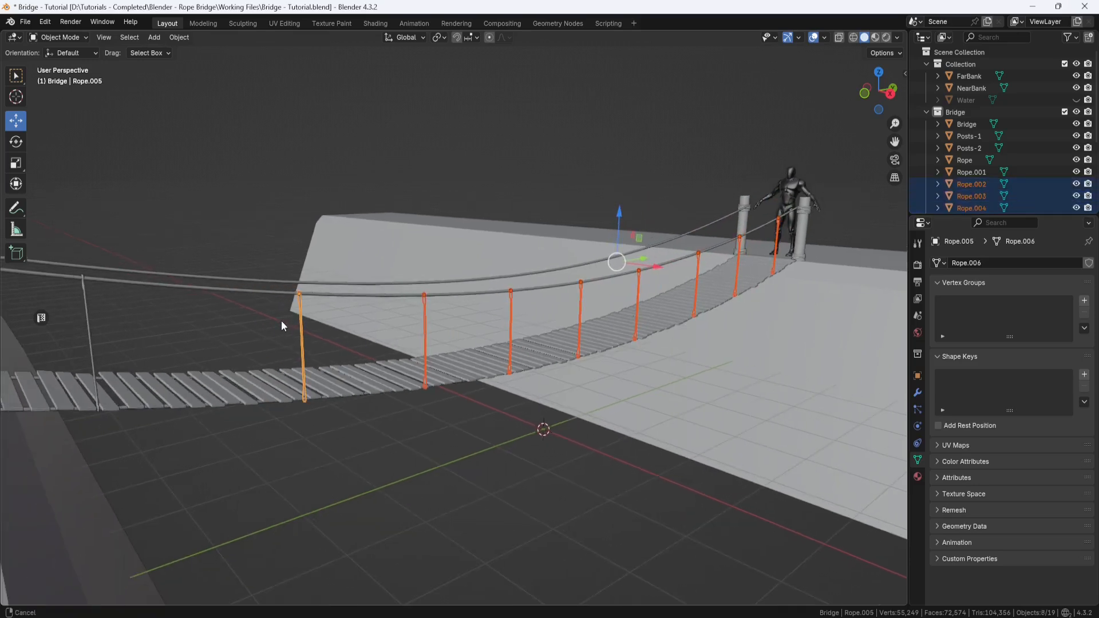
pyautogui.rightClick(197, 314)
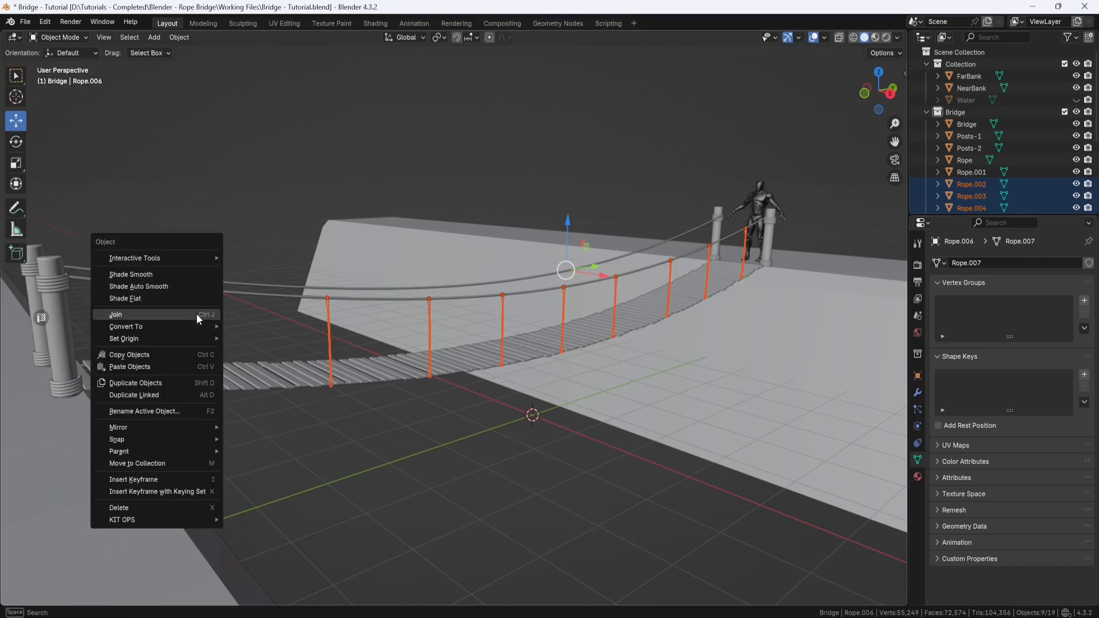
pyautogui.click(197, 313)
# Set the joined vertical ropes' origin to the 3D cursor.
pyautogui.moveTo(372, 301); pyautogui.dragTo(434, 312, button='middle')
pyautogui.rightClick(380, 318)
pyautogui.moveTo(379, 317)
pyautogui.moveTo(366, 386)
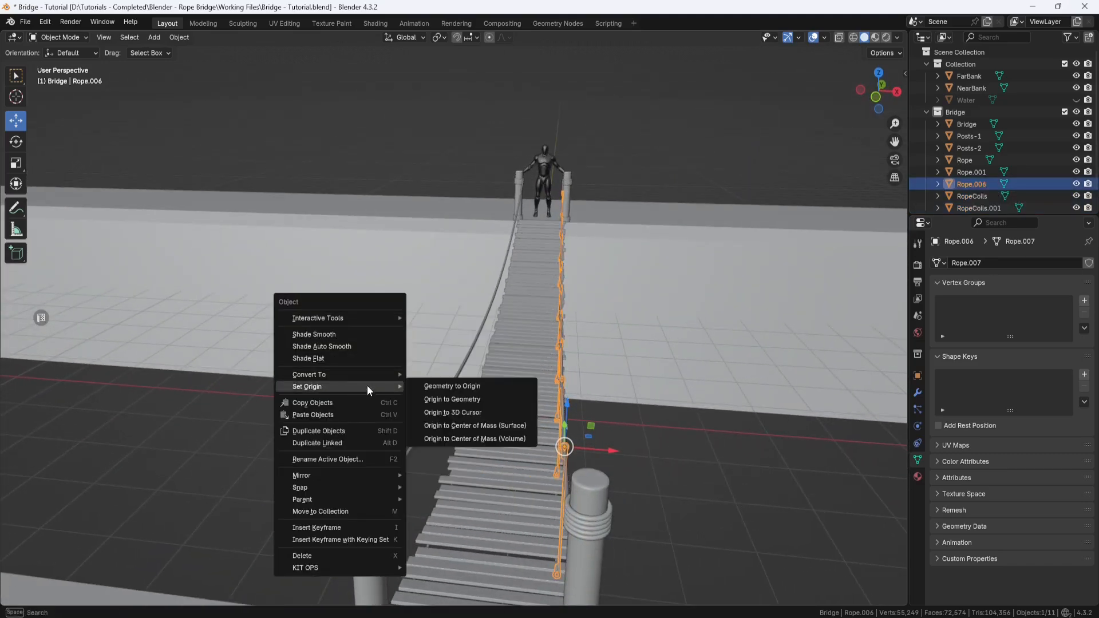
pyautogui.click(437, 411)
# Duplicate the joined vertical ropes in place and mirror the copy along local Y onto the opposite handrail.
pyautogui.hotkey('shift', 'd')
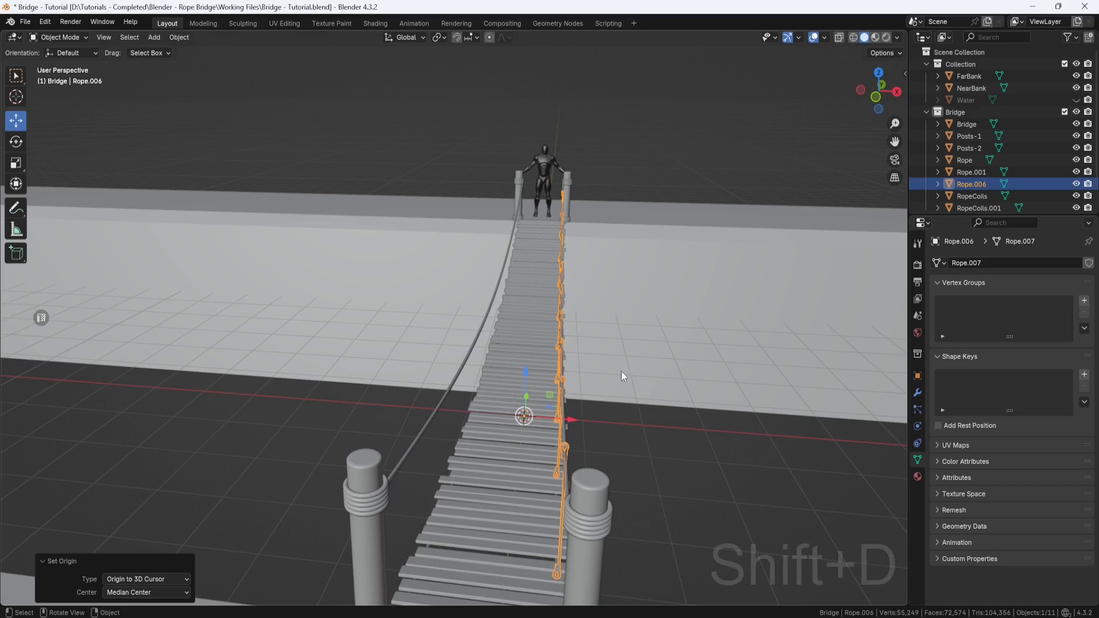
pyautogui.rightClick(648, 367)
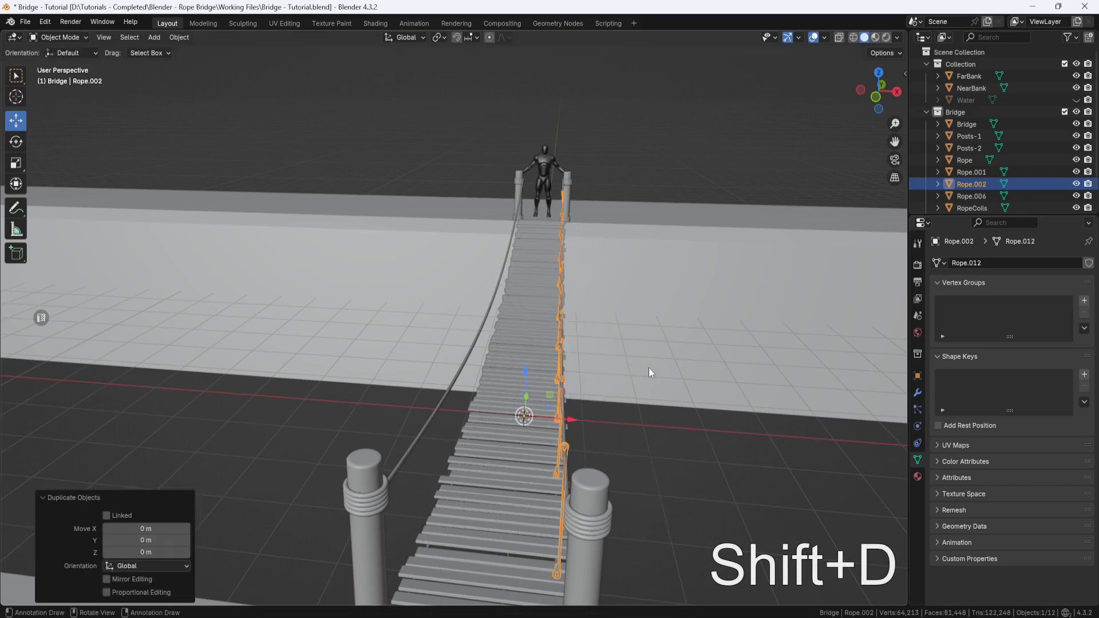
pyautogui.rightClick(608, 416)
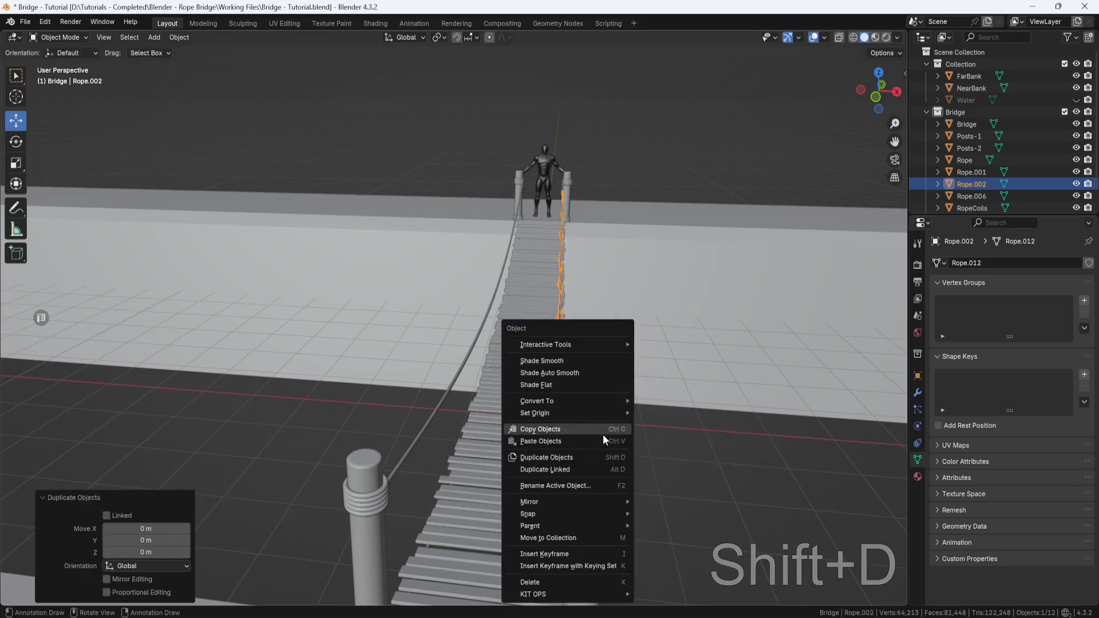
pyautogui.moveTo(607, 501)
pyautogui.click(671, 570)
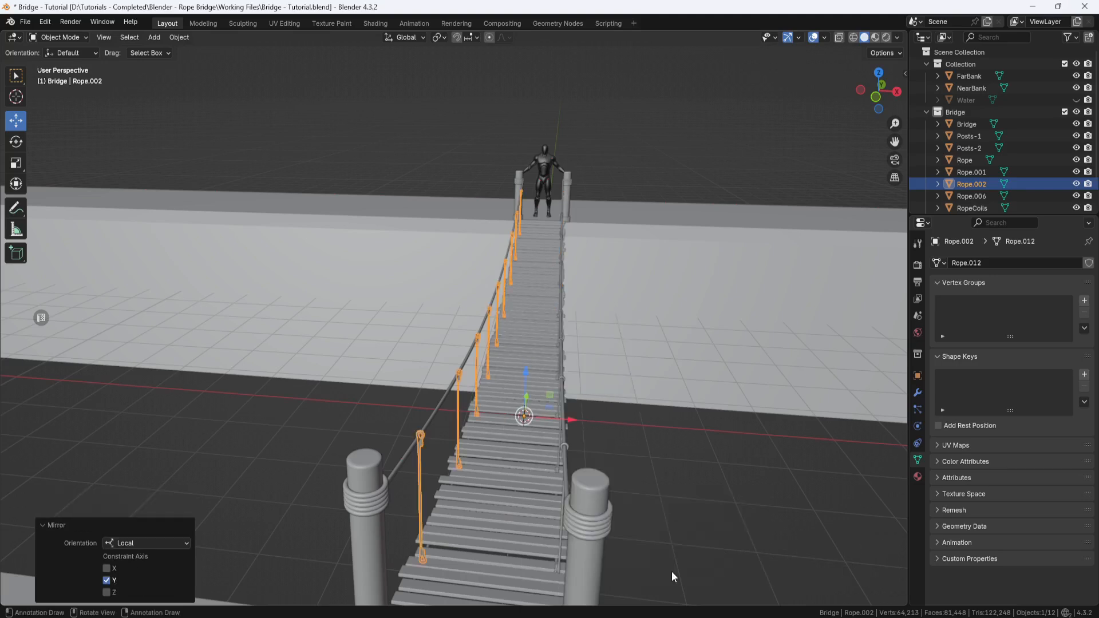
# Add a Subdivision Surface modifier with viewport level 2 to the original set of vertical ropes, Rope.006.
pyautogui.moveTo(626, 502); pyautogui.dragTo(363, 388, button='middle')
pyautogui.scroll(2, 311, 345)
pyautogui.keyDown('ctrl'); pyautogui.keyDown('shift'); pyautogui.moveTo(294, 348); pyautogui.dragTo(518, 338, button='middle'); pyautogui.keyUp('shift'); pyautogui.keyUp('ctrl')
pyautogui.keyDown('ctrl'); pyautogui.keyDown('shift'); pyautogui.moveTo(338, 353); pyautogui.dragTo(421, 321, button='middle'); pyautogui.keyUp('shift'); pyautogui.keyUp('ctrl')
pyautogui.keyDown('shift'); pyautogui.moveTo(332, 364); pyautogui.dragTo(401, 347, button='middle'); pyautogui.keyUp('shift')
pyautogui.click(384, 342)
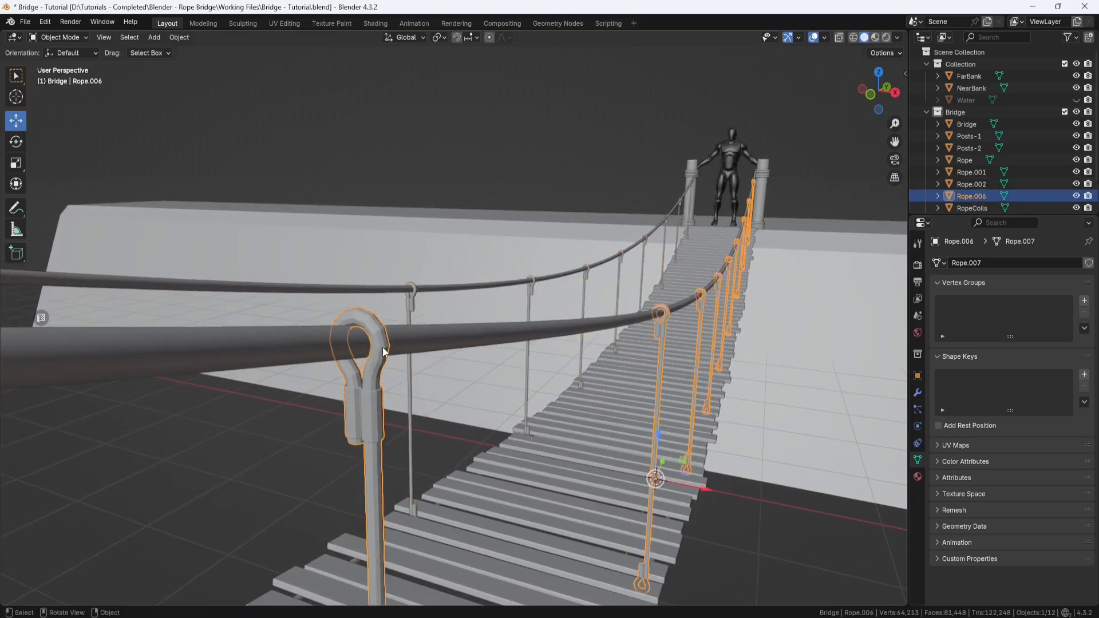
pyautogui.click(917, 393)
pyautogui.click(1008, 263)
pyautogui.moveTo(1009, 265)
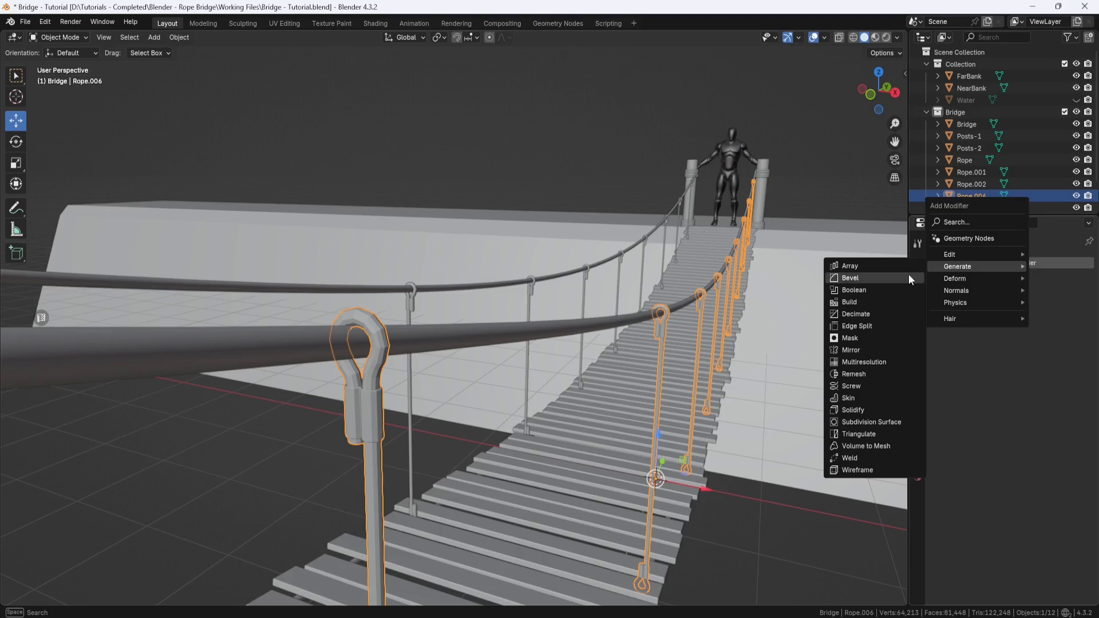
pyautogui.click(878, 422)
pyautogui.click(1074, 316)
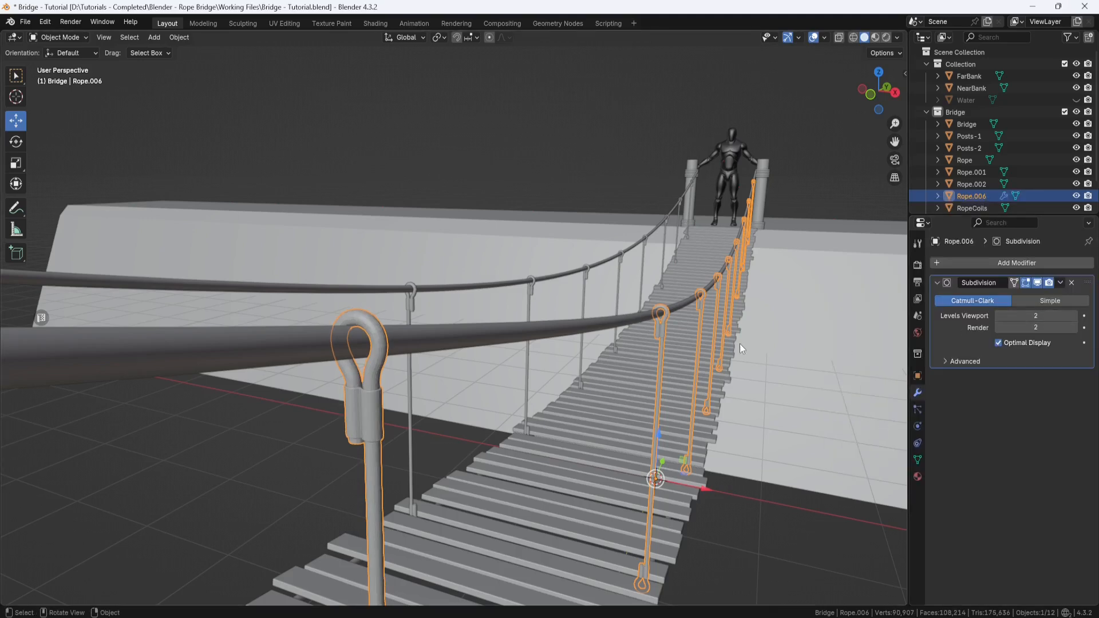
# Add a Subdivision Surface modifier with viewport level 2 to the mirrored set of vertical ropes, Rope.002.
pyautogui.moveTo(740, 343); pyautogui.dragTo(311, 383, button='middle')
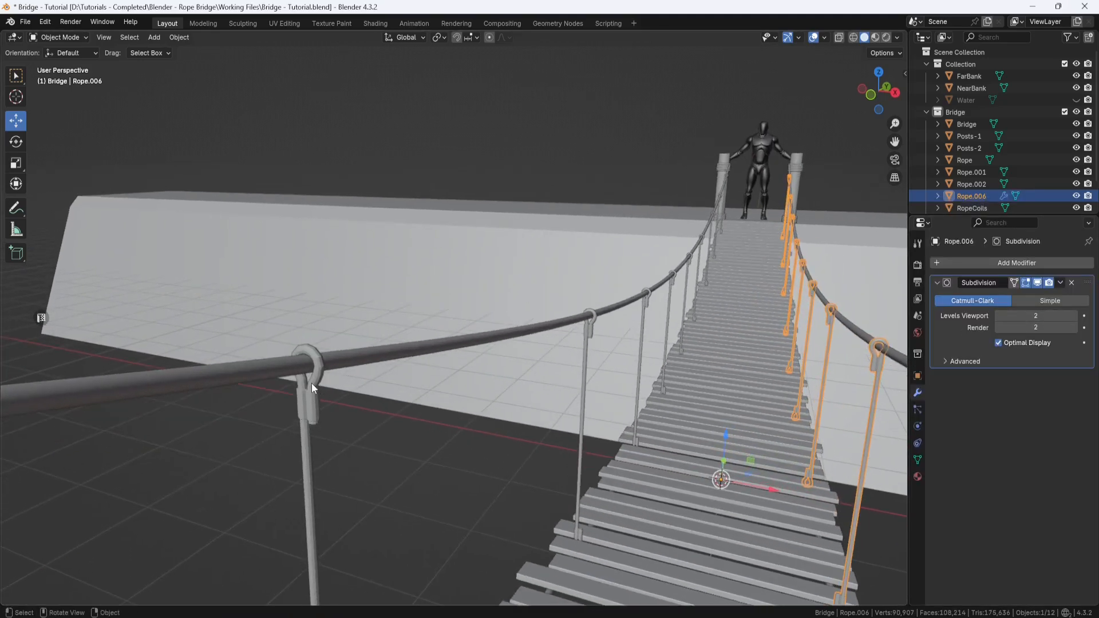
pyautogui.click(310, 382)
pyautogui.click(1010, 264)
pyautogui.moveTo(947, 269)
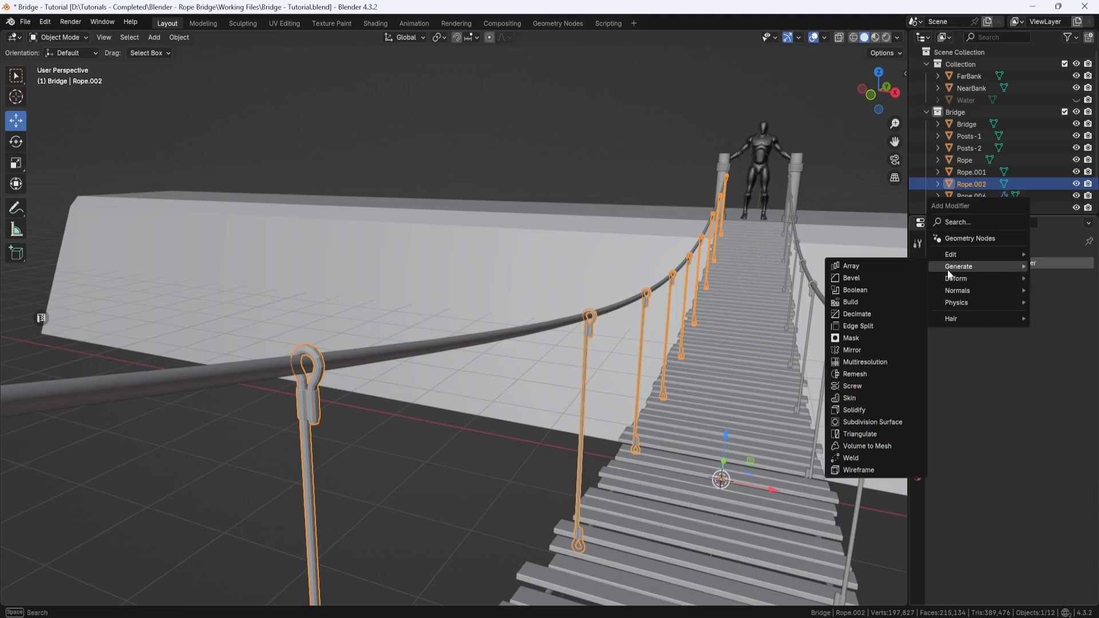
pyautogui.click(870, 422)
pyautogui.click(1073, 315)
# Unhide the Water object, clear the selection and review the finished bridge.
pyautogui.moveTo(470, 332); pyautogui.dragTo(352, 314, button='middle')
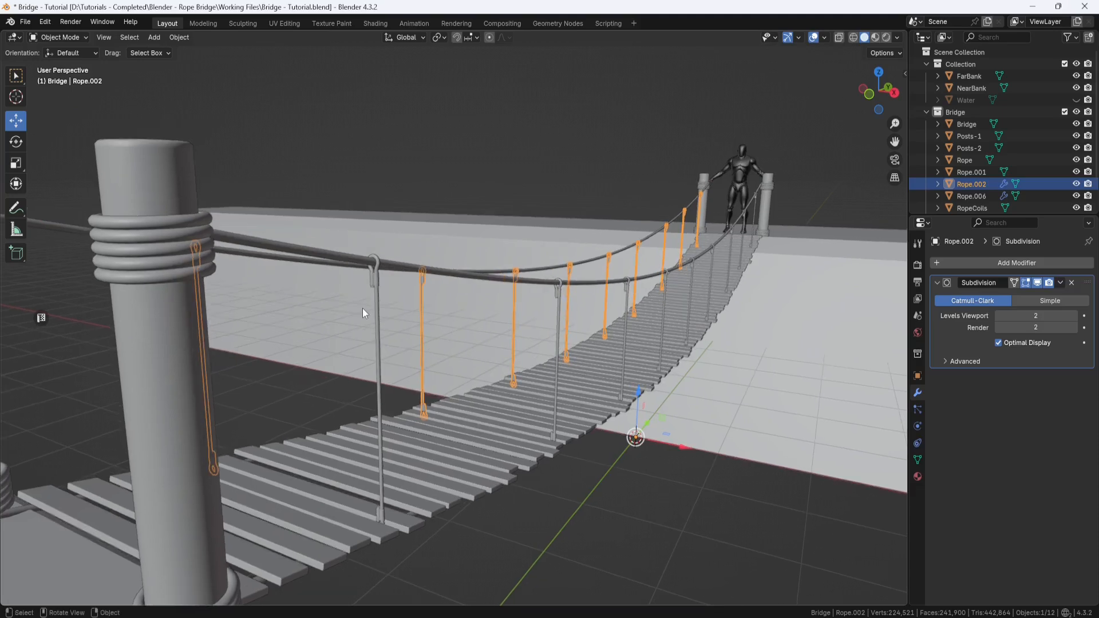
pyautogui.click(1076, 99)
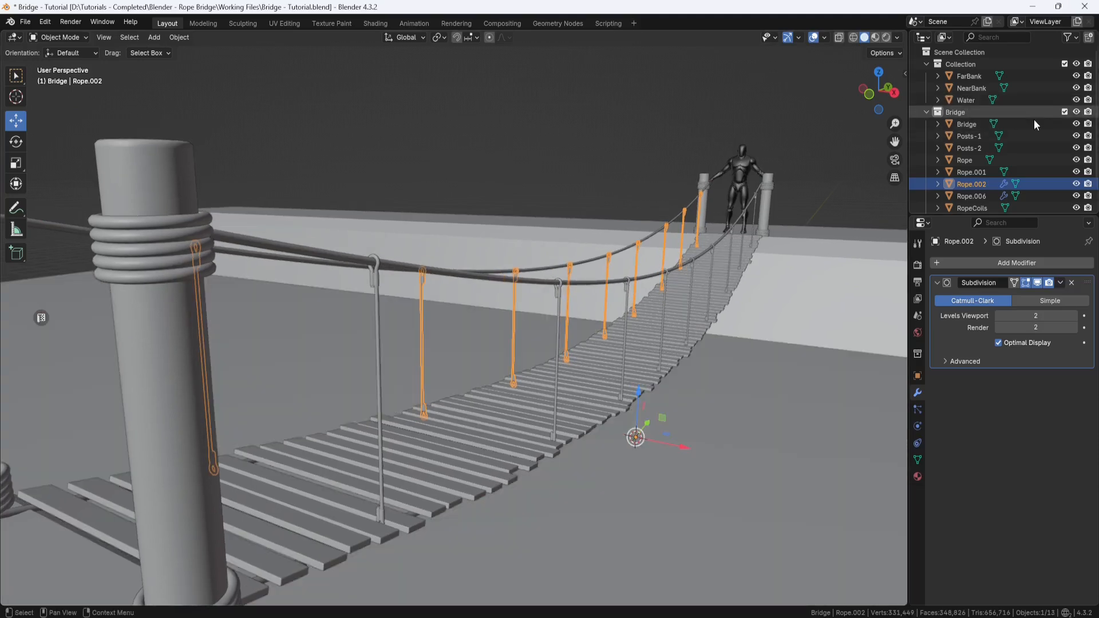
pyautogui.scroll(-3, 690, 268)
pyautogui.scroll(-2, 684, 269)
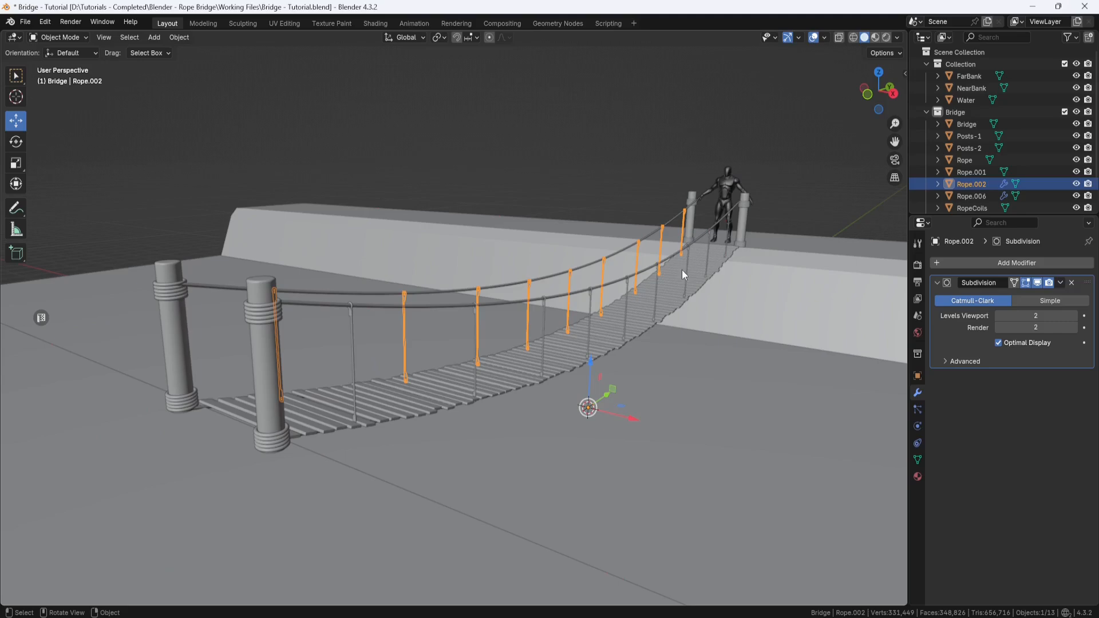
pyautogui.click(541, 177)
pyautogui.moveTo(528, 266); pyautogui.dragTo(528, 266, button='middle')
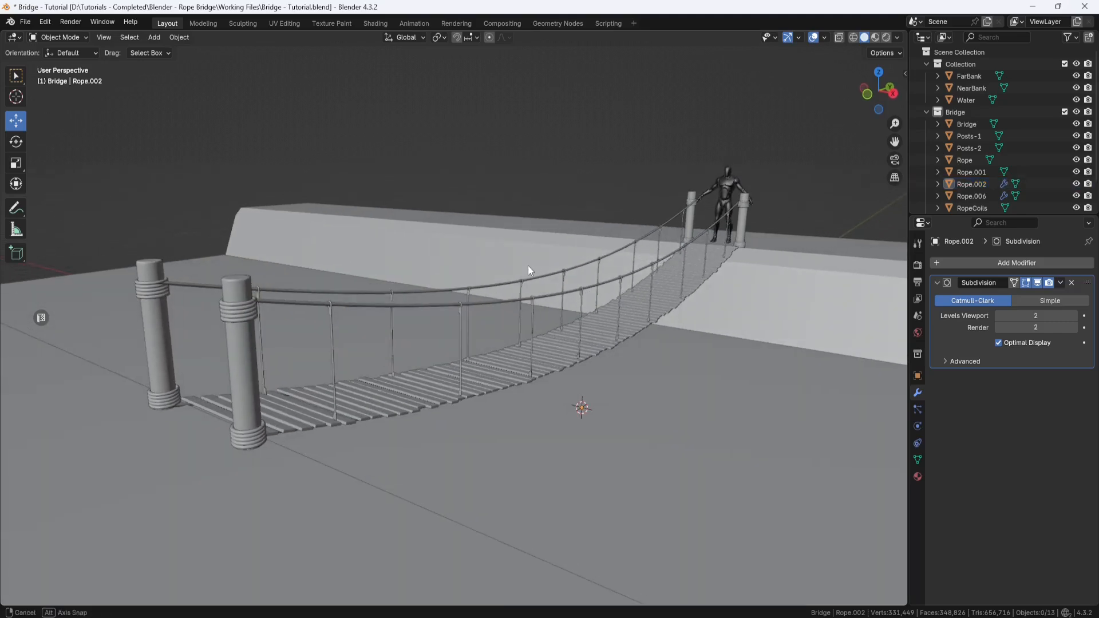
pyautogui.scroll(5, 555, 263)
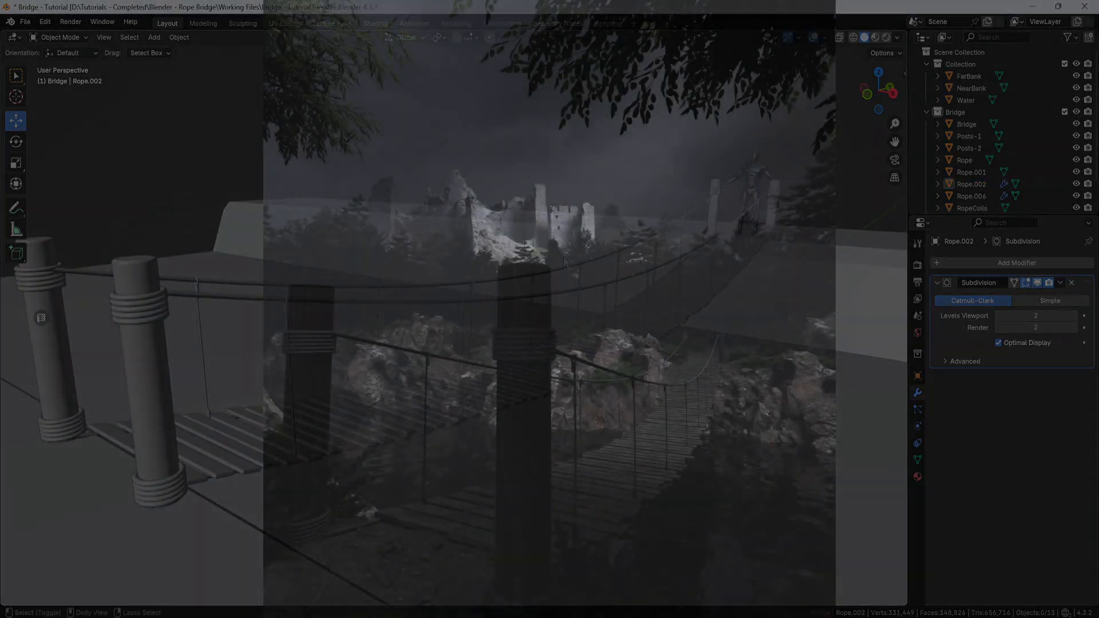